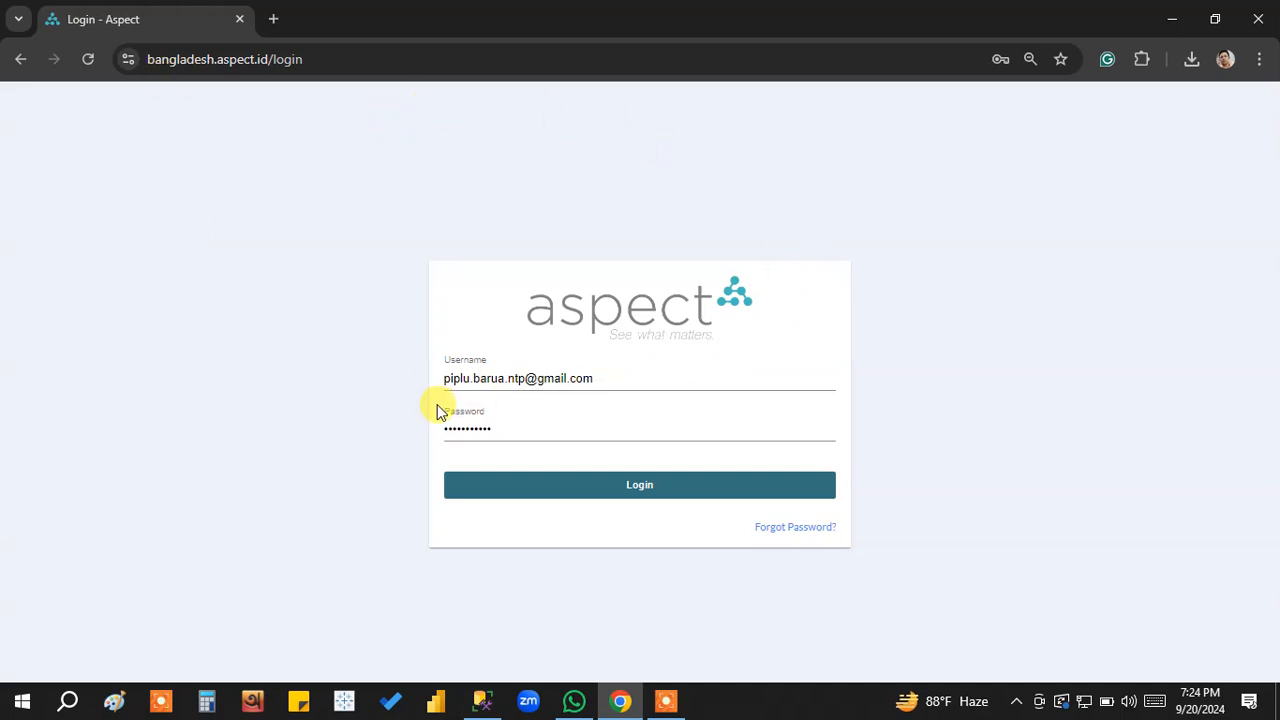
Log in with the account credentials already filled in and open the Reports page.
{"action": "left_click", "coordinate": [603, 436]}
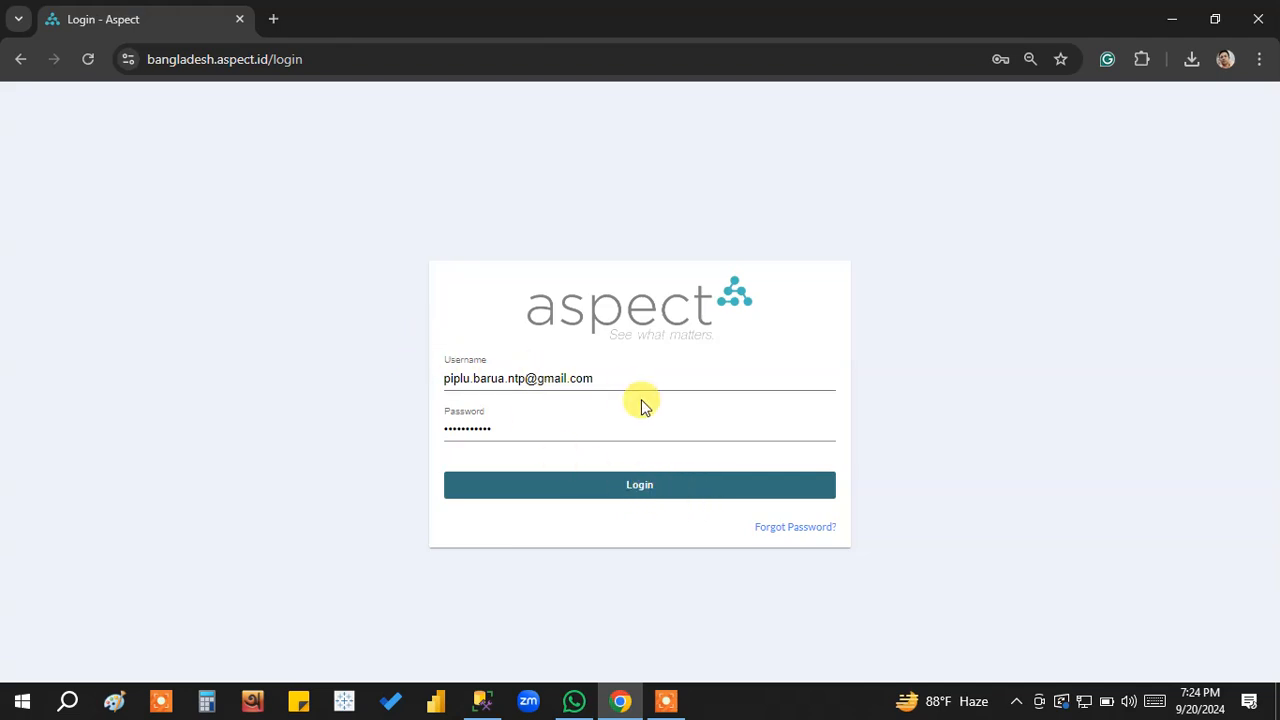
{"action": "left_click", "coordinate": [661, 497]}
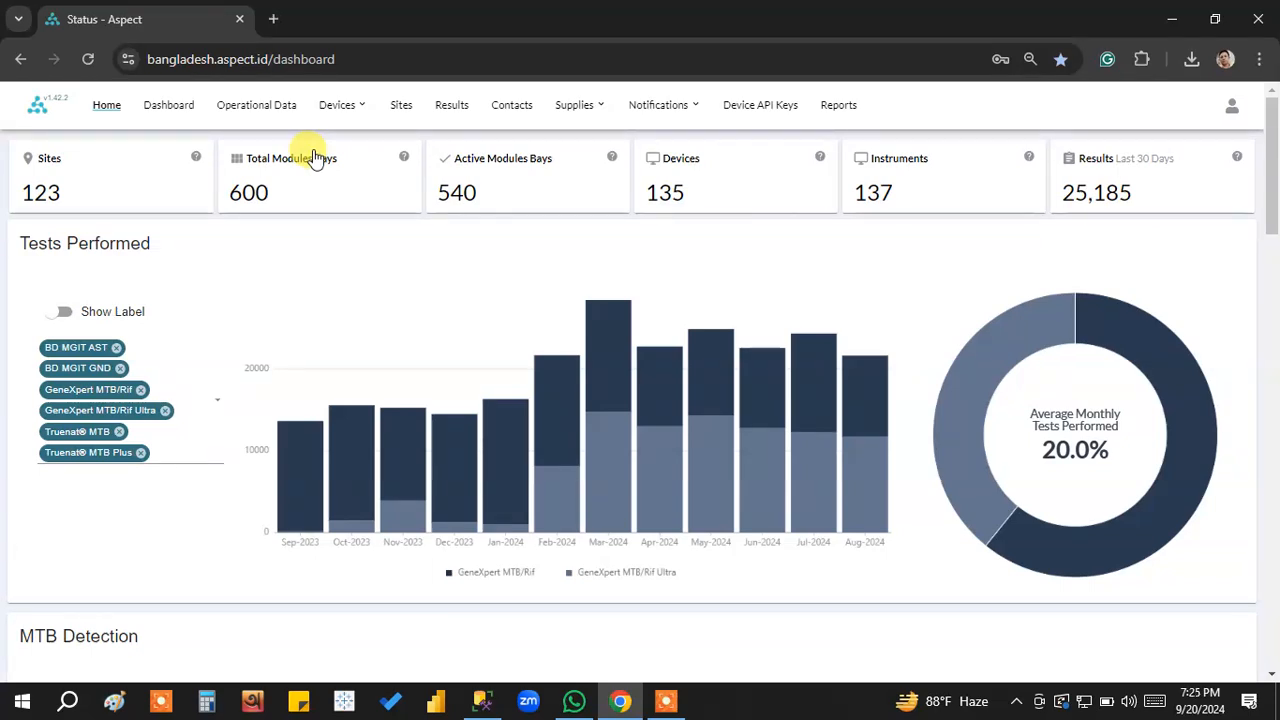
{"action": "left_click", "coordinate": [838, 110]}
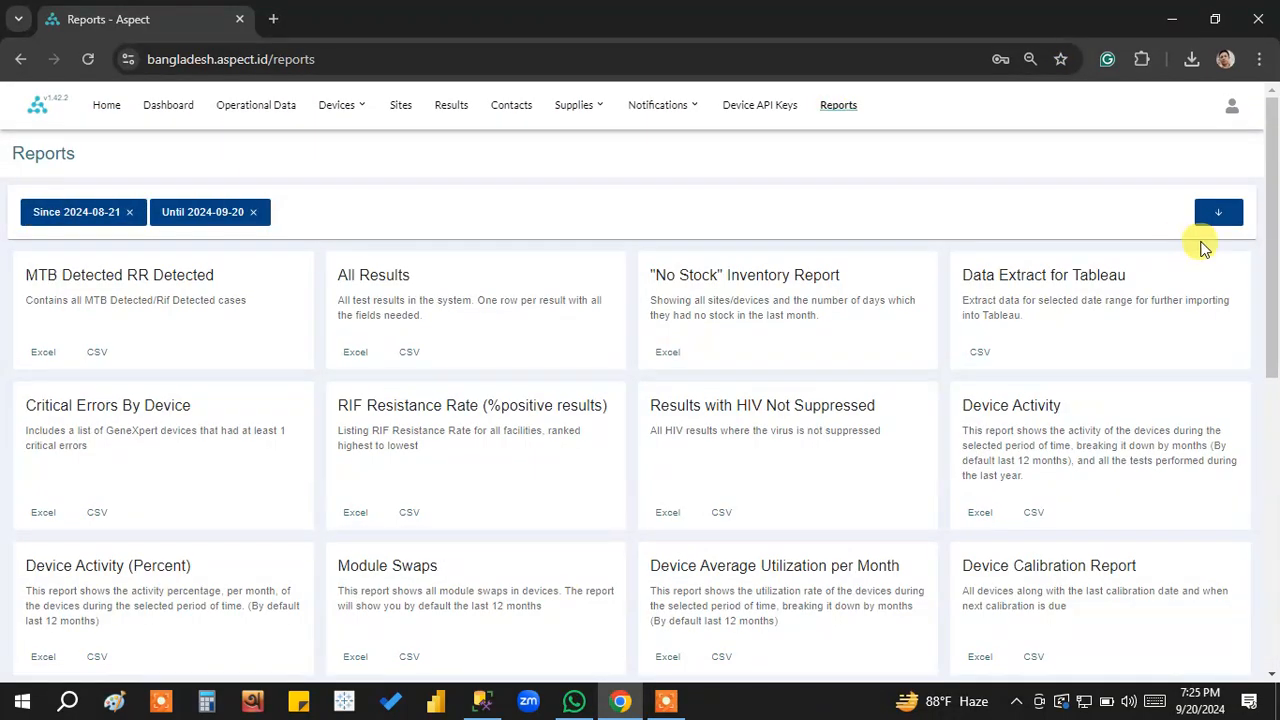
Expand the report filters and set the division to Chittagong Division and the district to Comilla District.
{"action": "left_click", "coordinate": [1212, 214]}
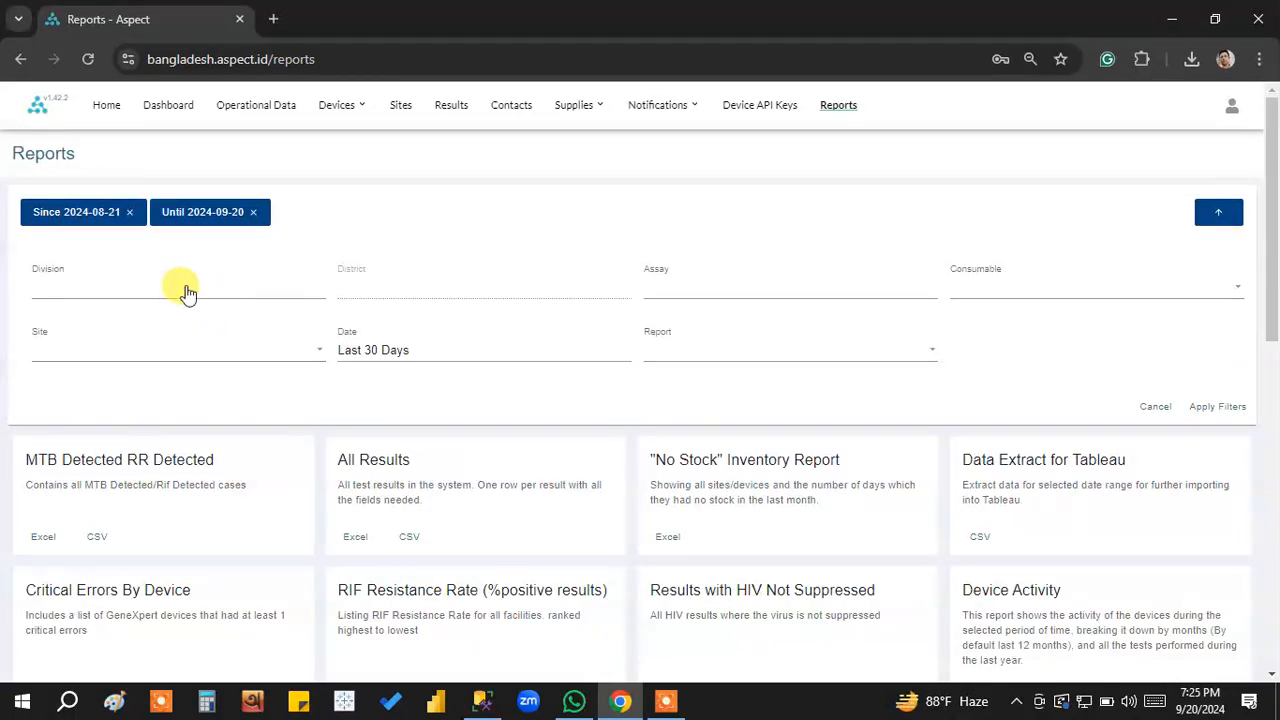
{"action": "left_click", "coordinate": [177, 292]}
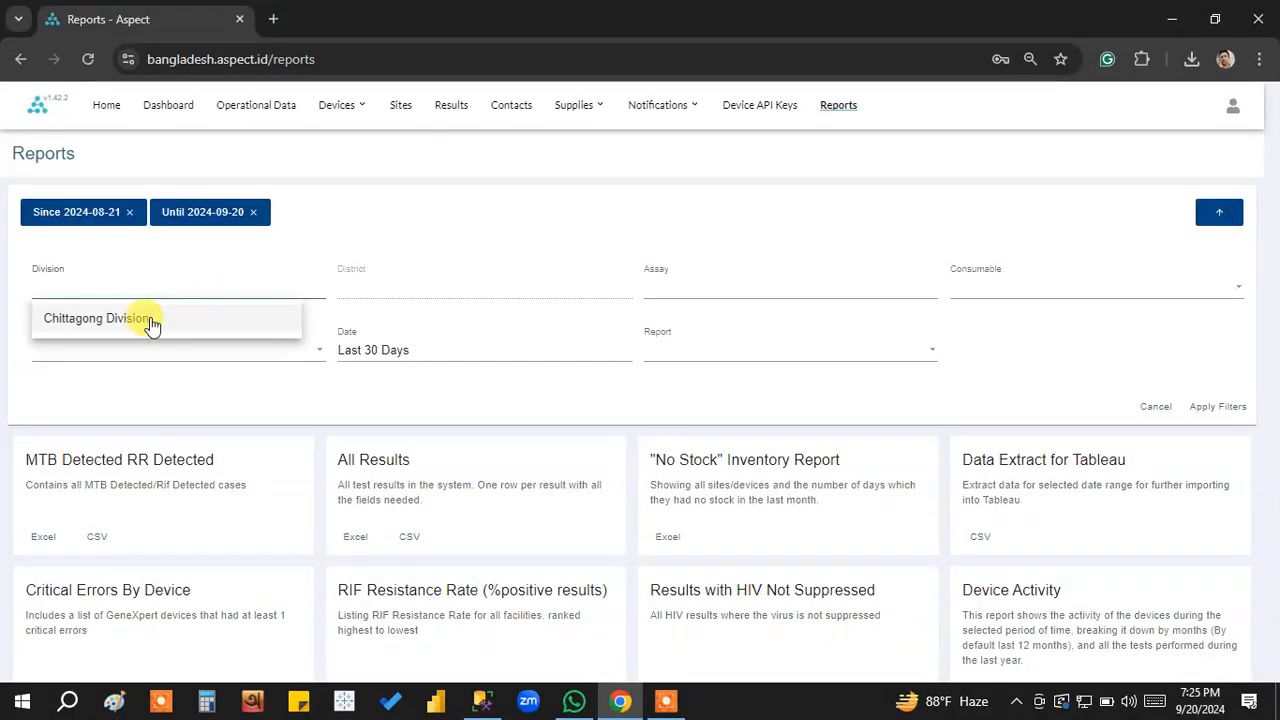
{"action": "left_click", "coordinate": [143, 326]}
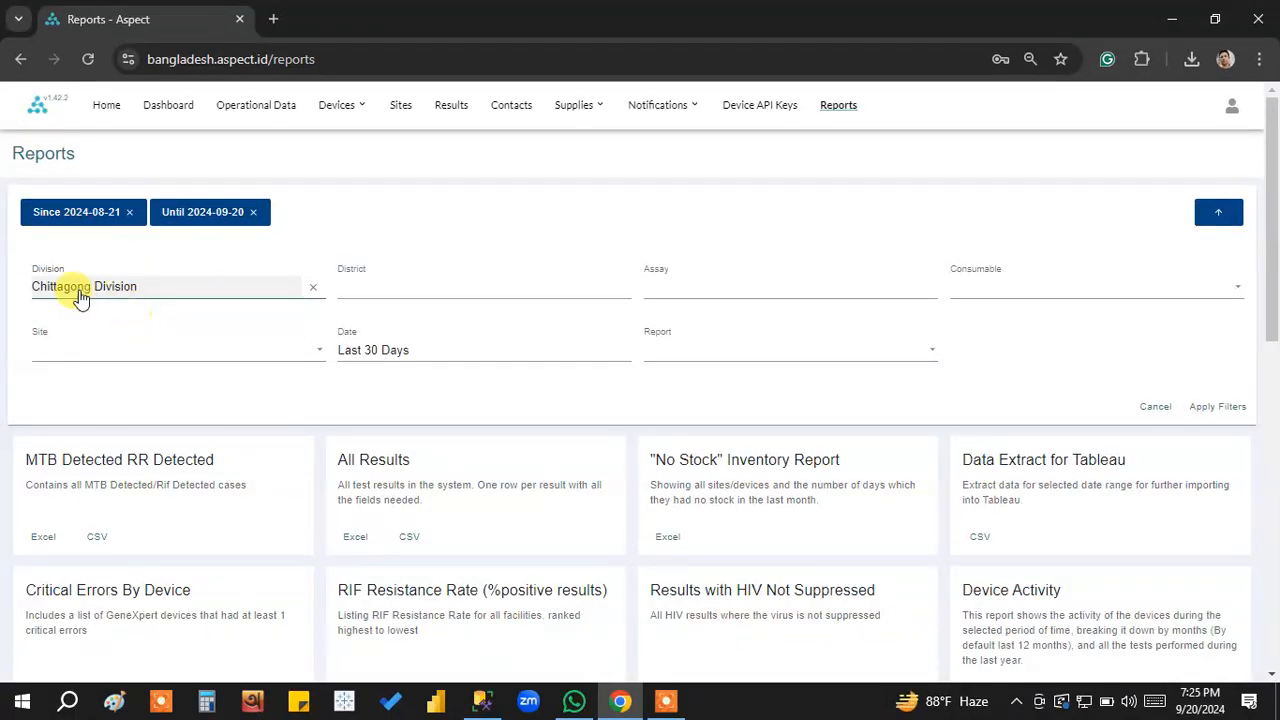
{"action": "left_click", "coordinate": [452, 292]}
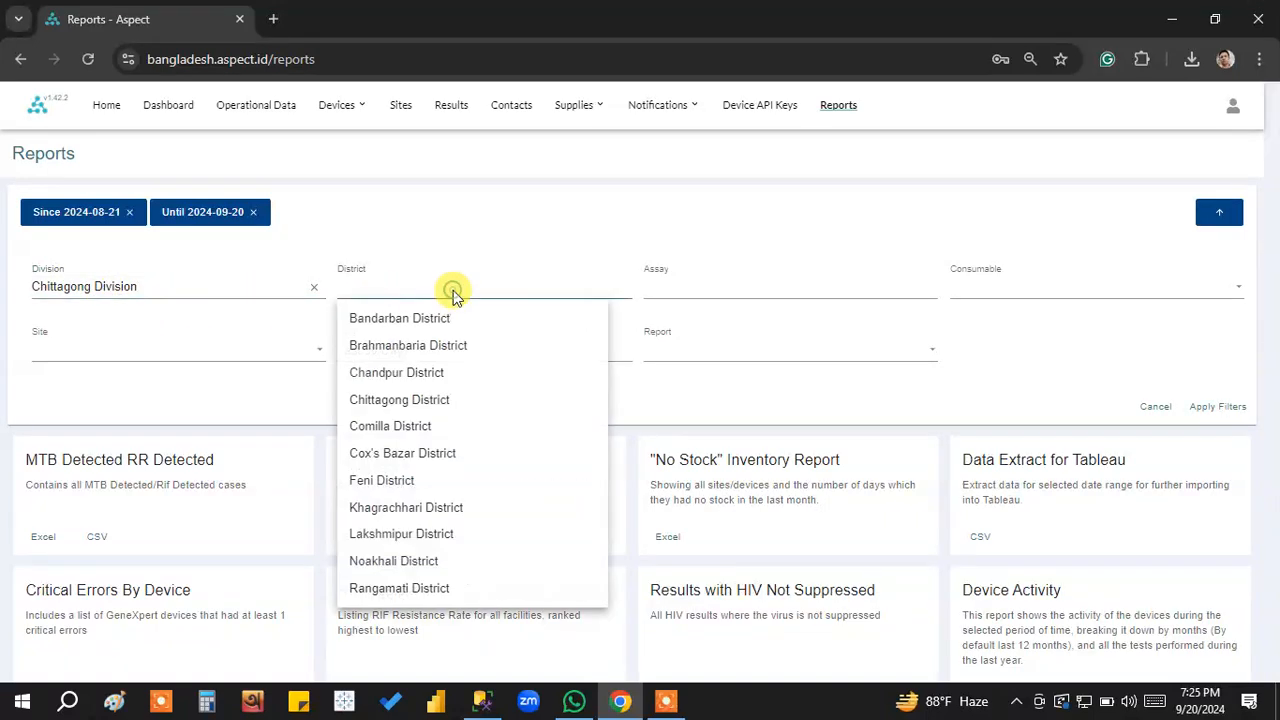
{"action": "left_click", "coordinate": [421, 428]}
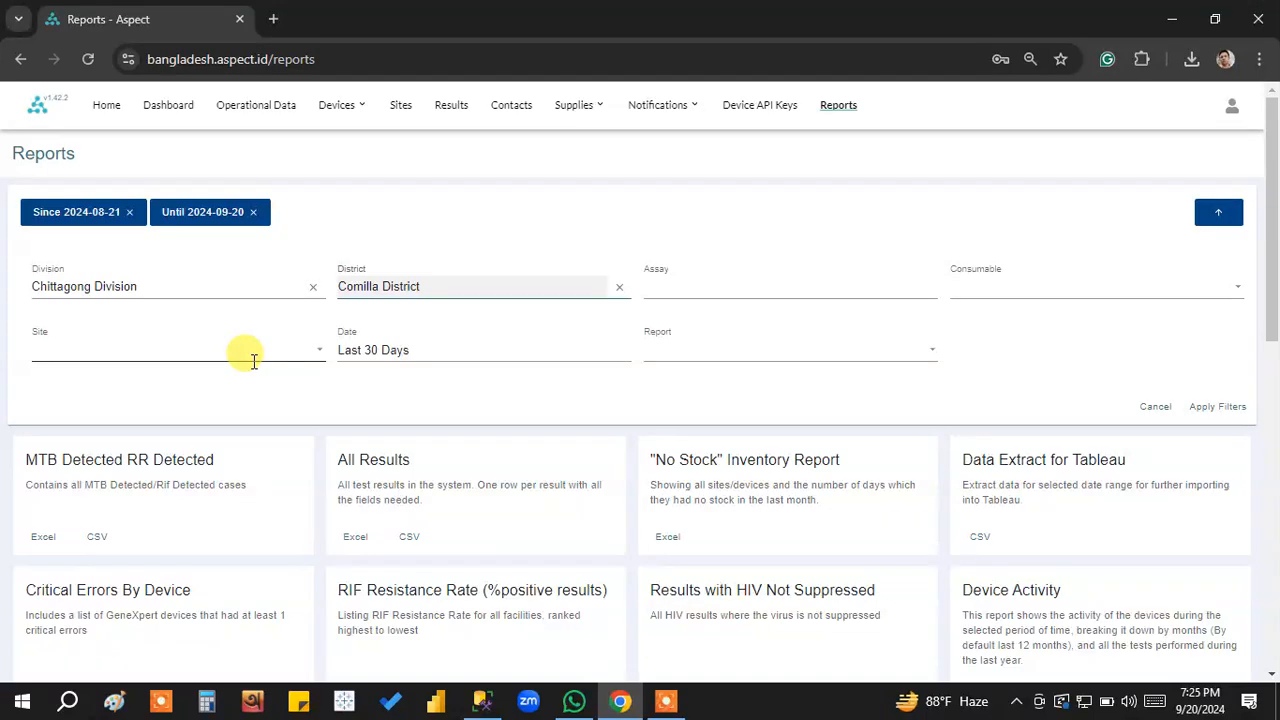
Set the report date filter to Last Month (08/01 - 08/31).
{"action": "left_click", "coordinate": [438, 348]}
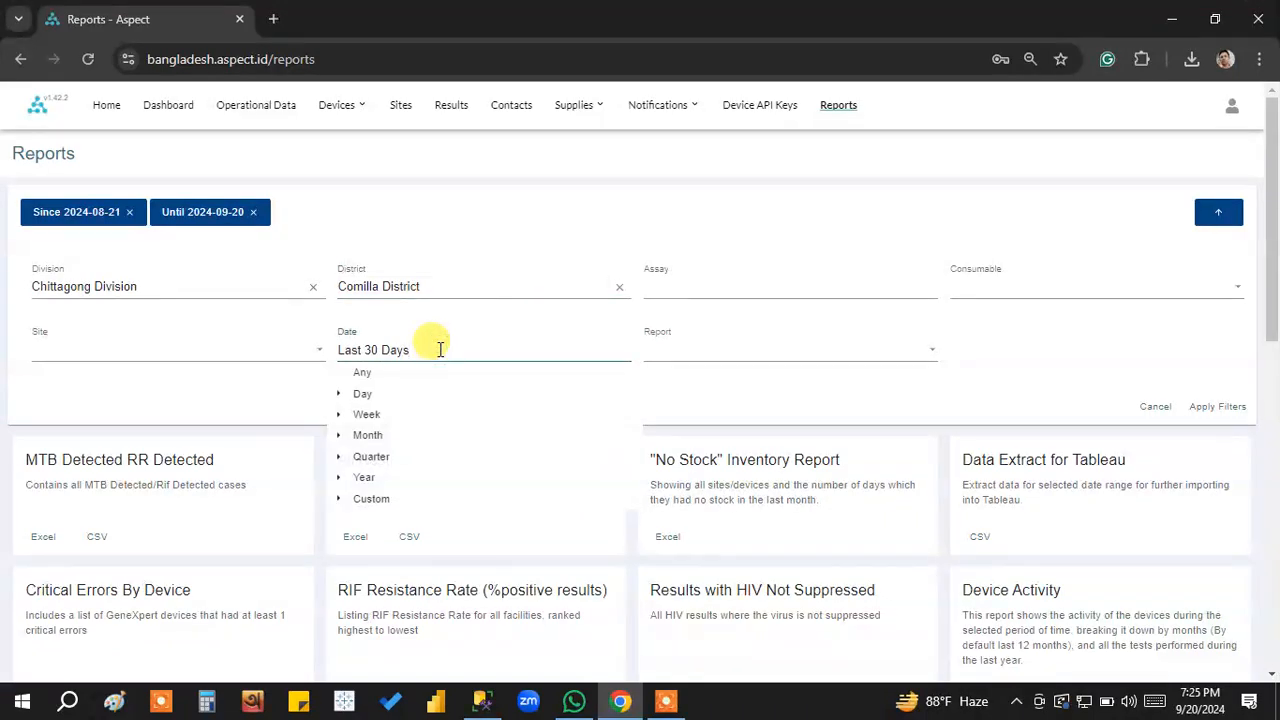
{"action": "left_click", "coordinate": [380, 438]}
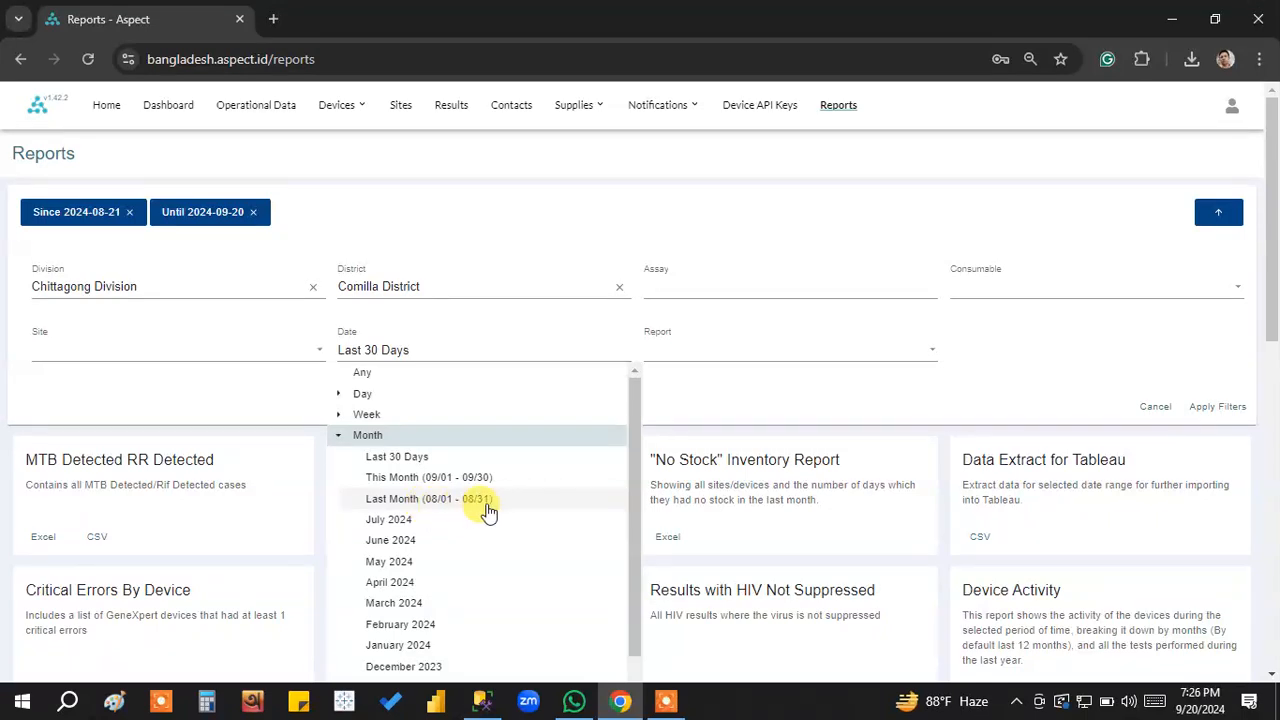
{"action": "left_click", "coordinate": [432, 505]}
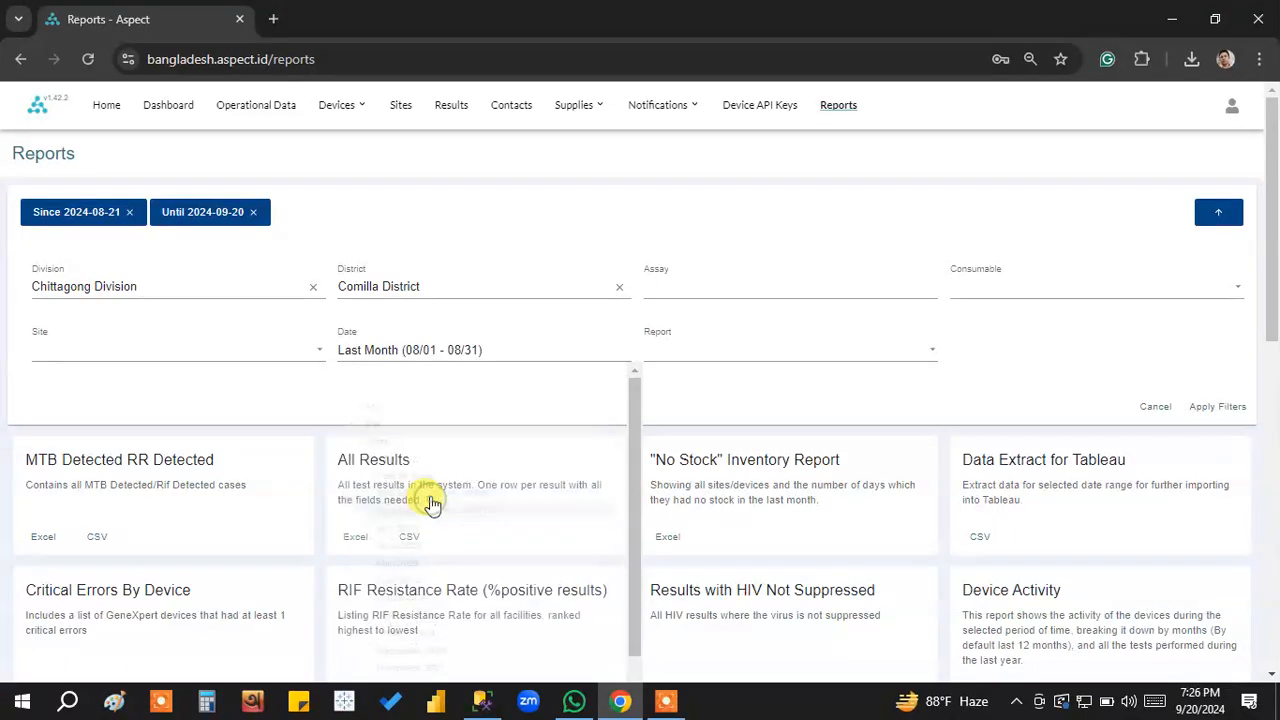
Choose Cumilla Medical College Hospital as the site and apply the report filters.
{"action": "left_click", "coordinate": [198, 349]}
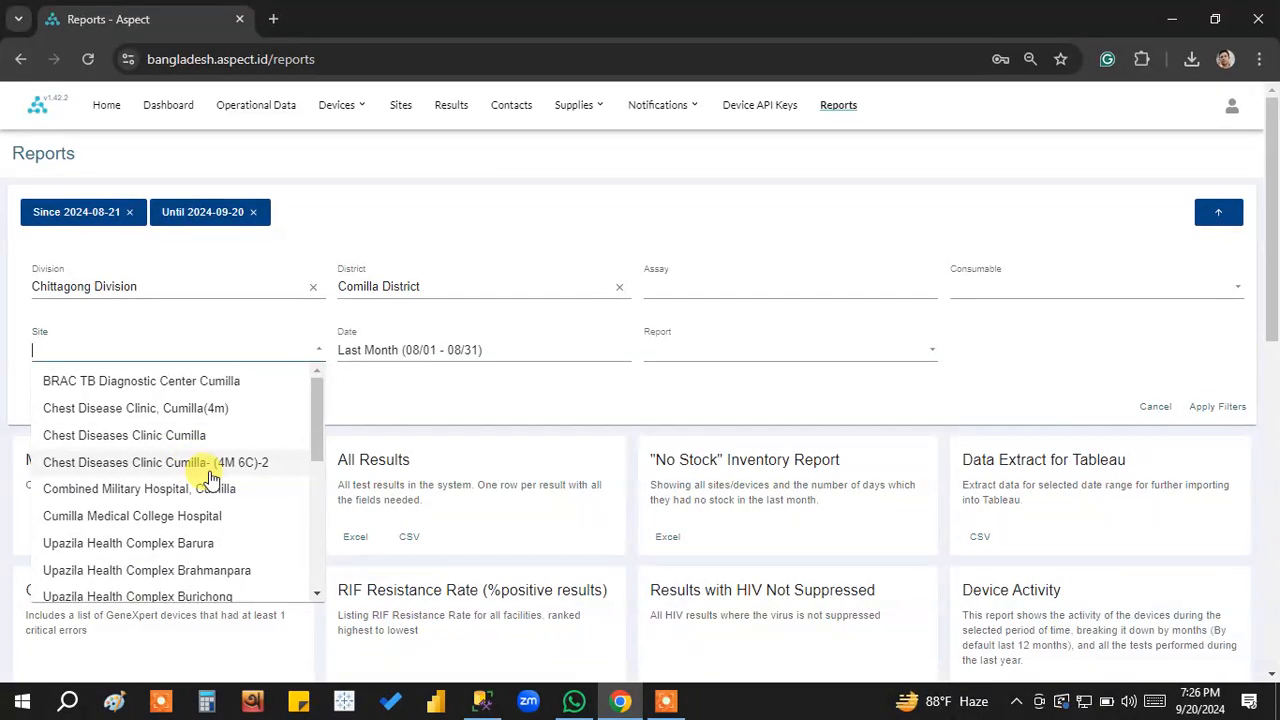
{"action": "scroll", "coordinate": [208, 405], "scroll_direction": "down", "scroll_amount": 3}
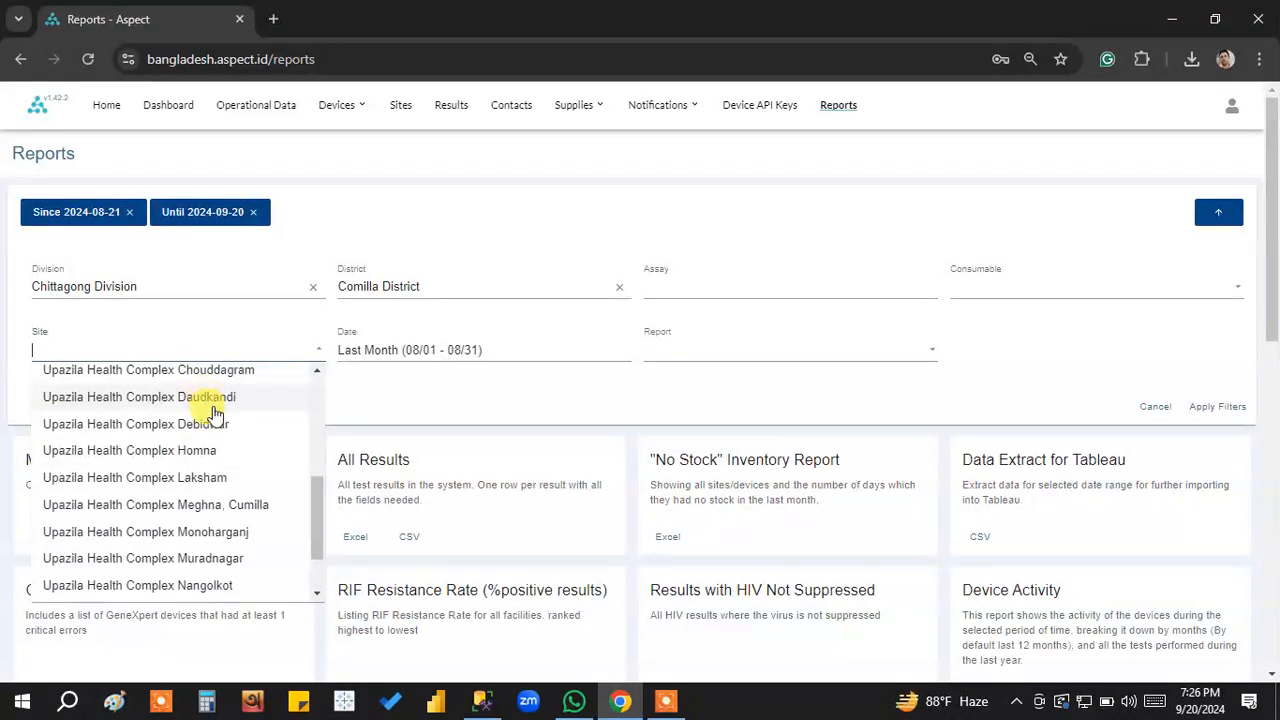
{"action": "scroll", "coordinate": [205, 410], "scroll_direction": "down", "scroll_amount": 1}
{"action": "scroll", "coordinate": [210, 440], "scroll_direction": "up", "scroll_amount": 5}
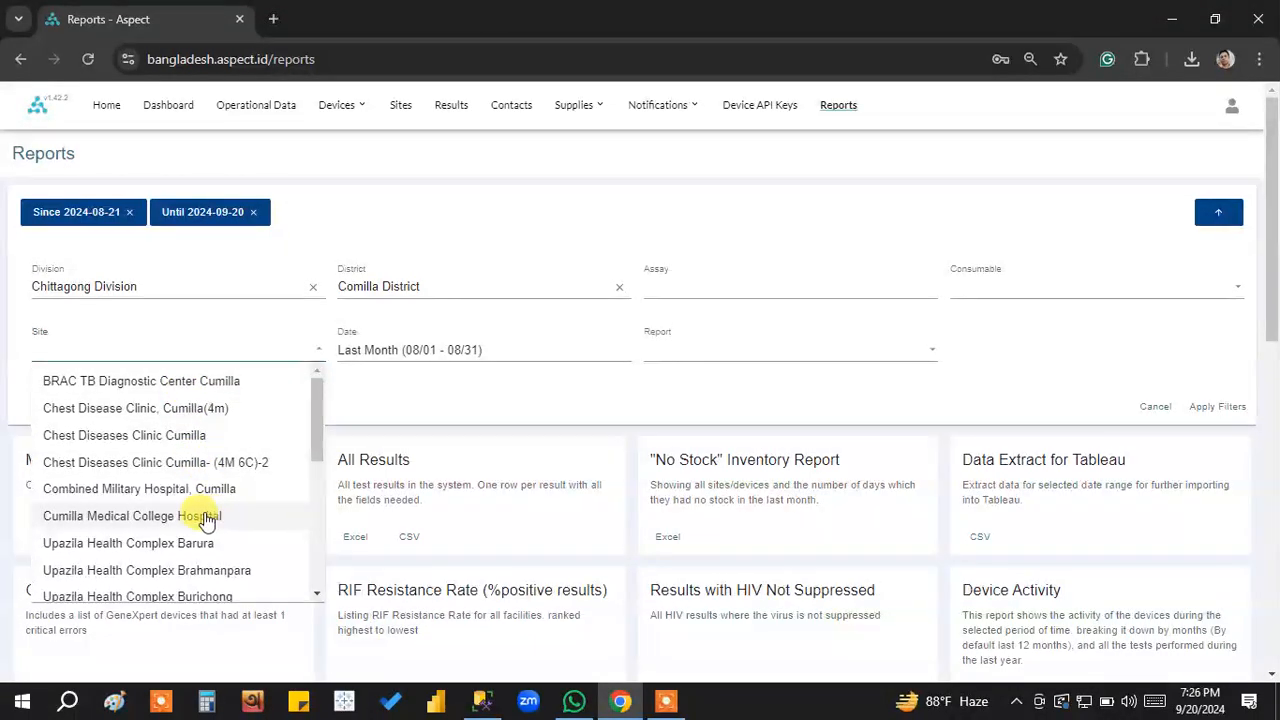
{"action": "left_click", "coordinate": [170, 517]}
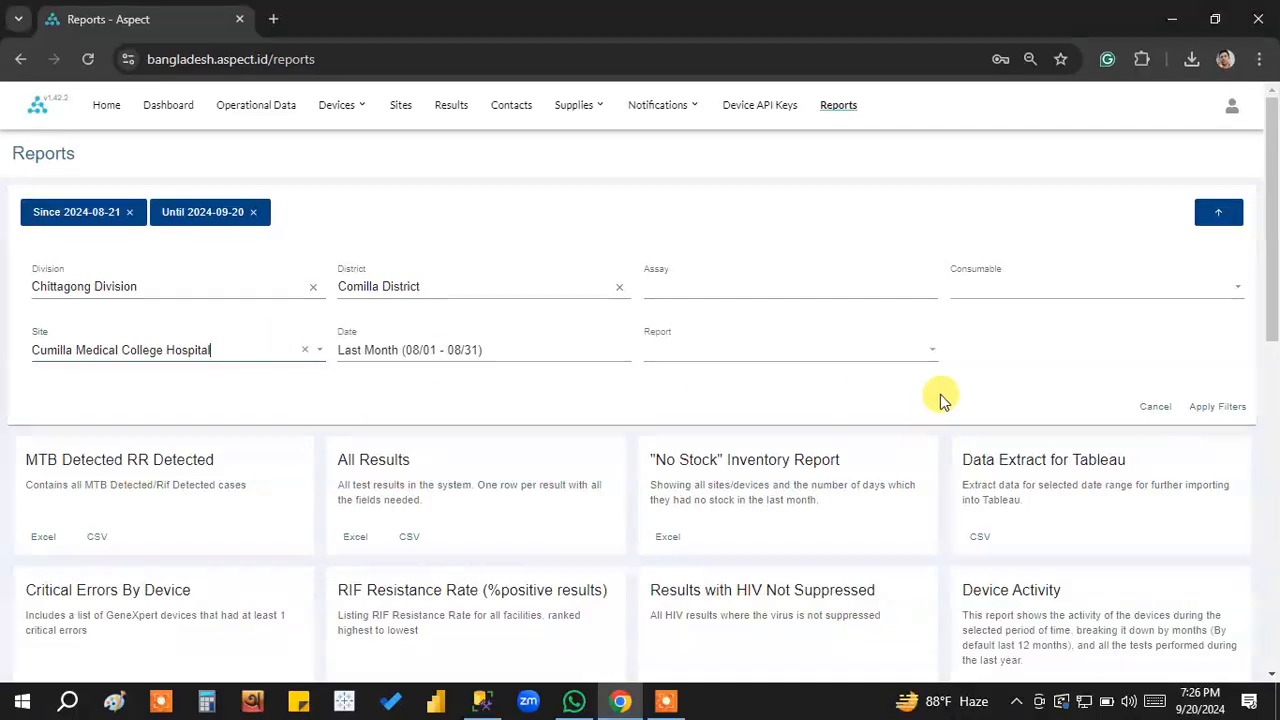
{"action": "left_click", "coordinate": [1213, 410]}
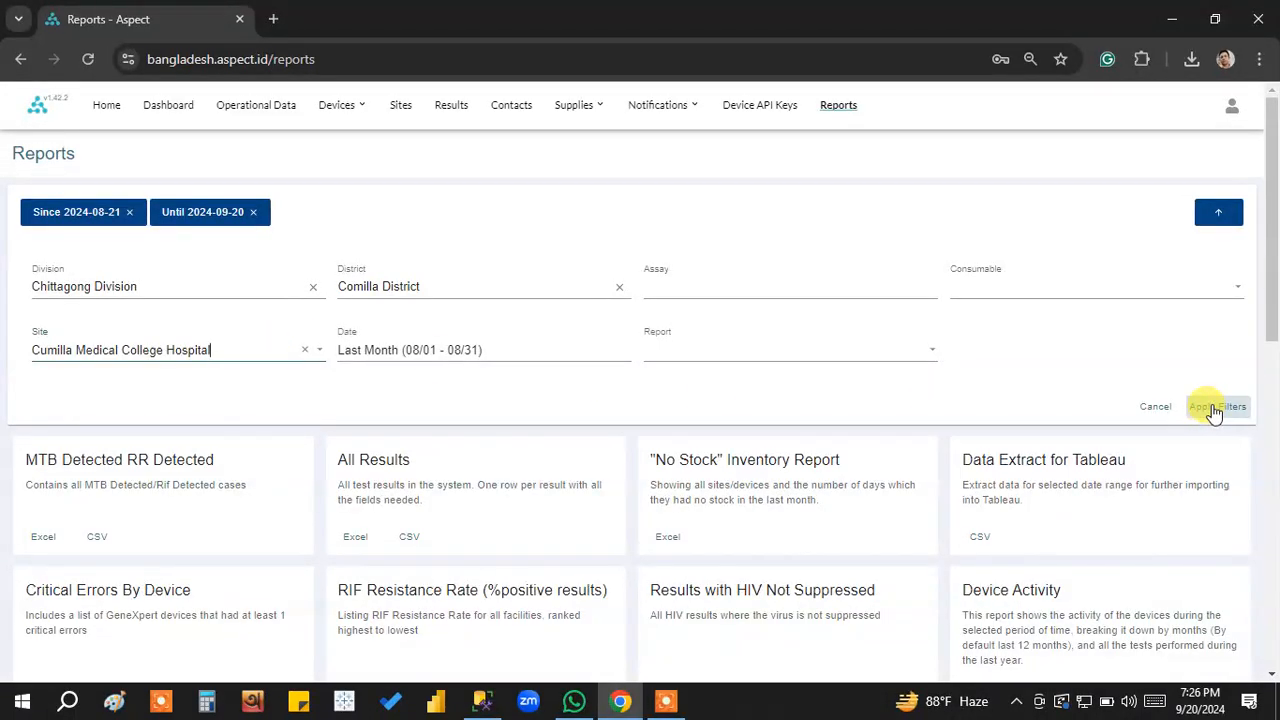
{"action": "left_click", "coordinate": [1213, 410]}
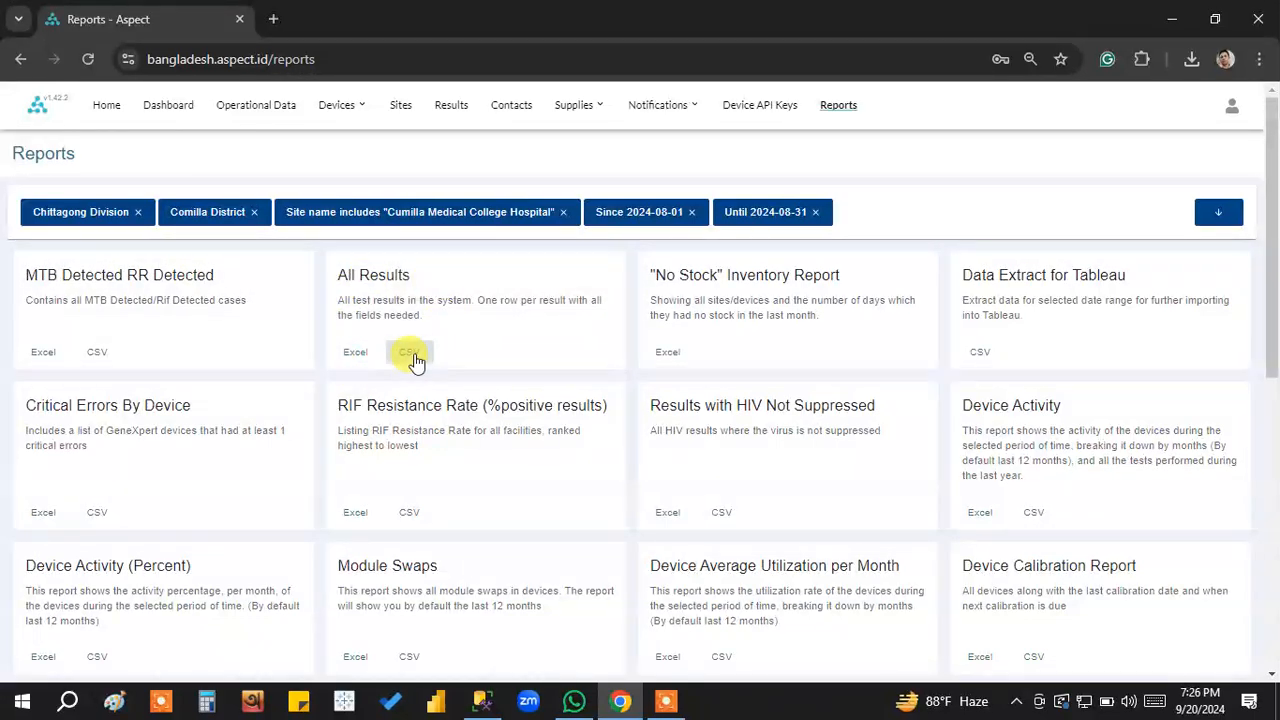
Export the All Results report to Excel and save it on the Desktop as "aug-cumilla medical college".
{"action": "left_click", "coordinate": [356, 352]}
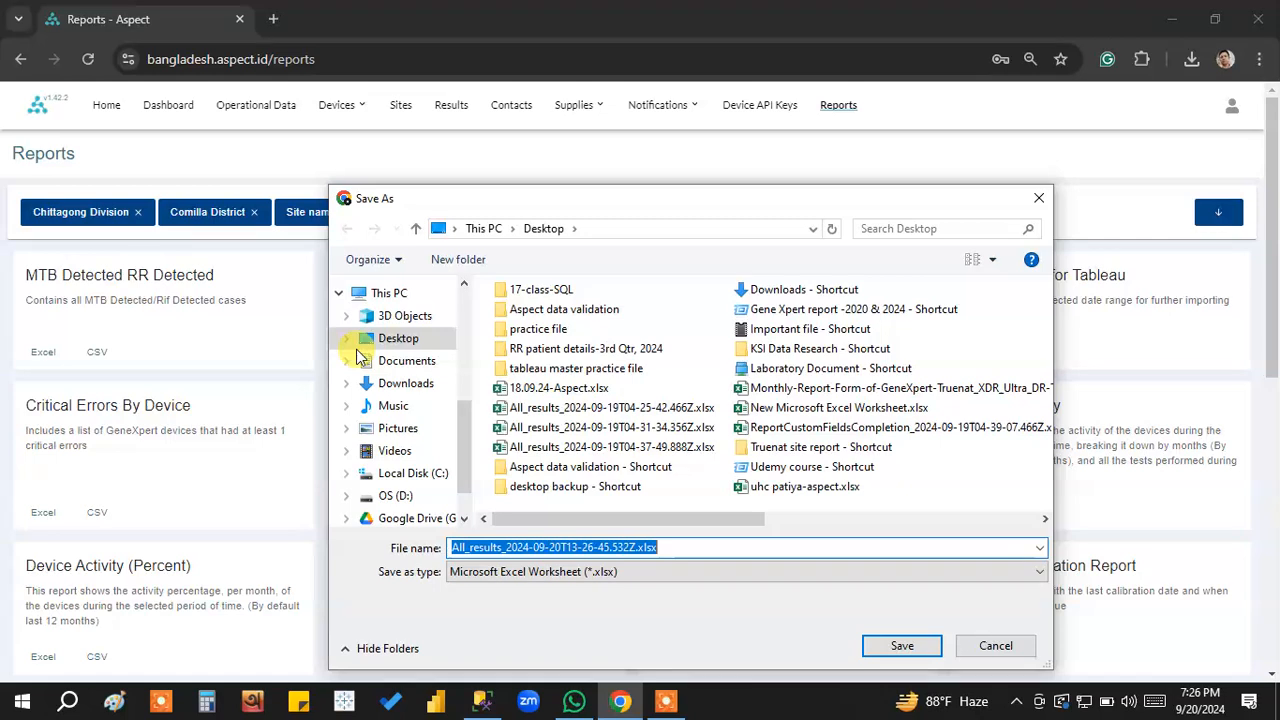
{"action": "left_click", "coordinate": [372, 338]}
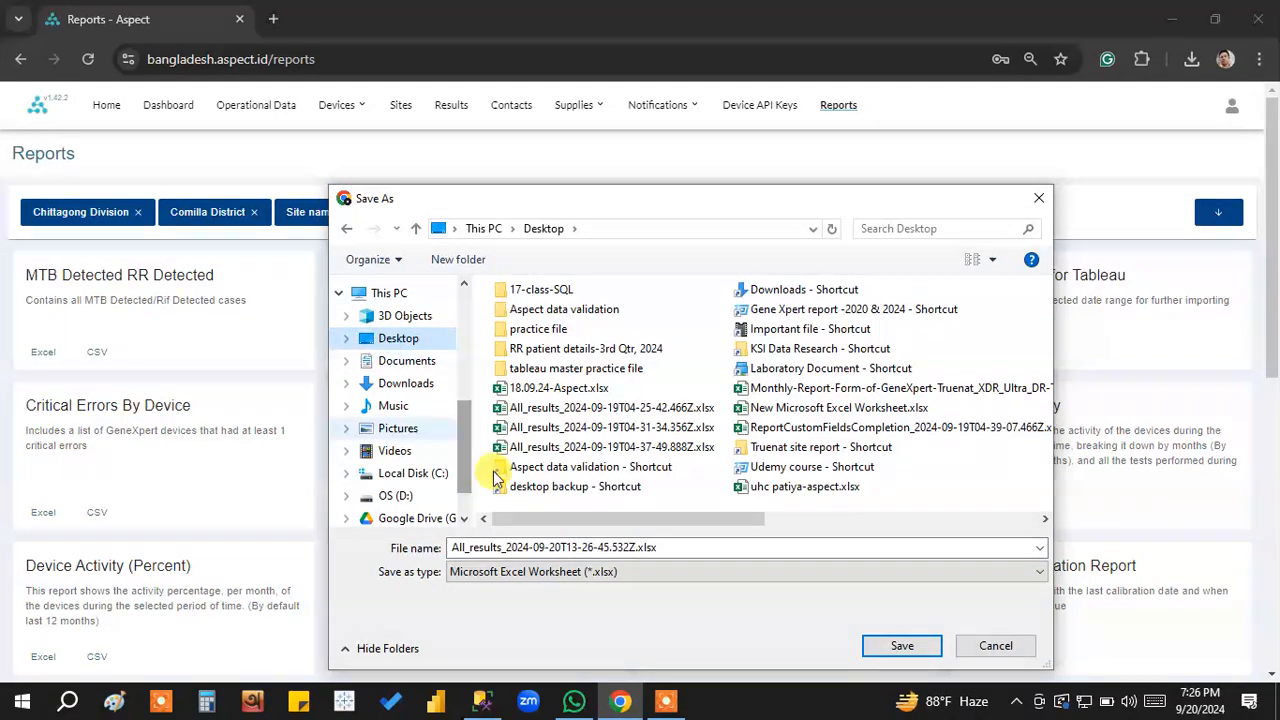
{"action": "double_click", "coordinate": [645, 547]}
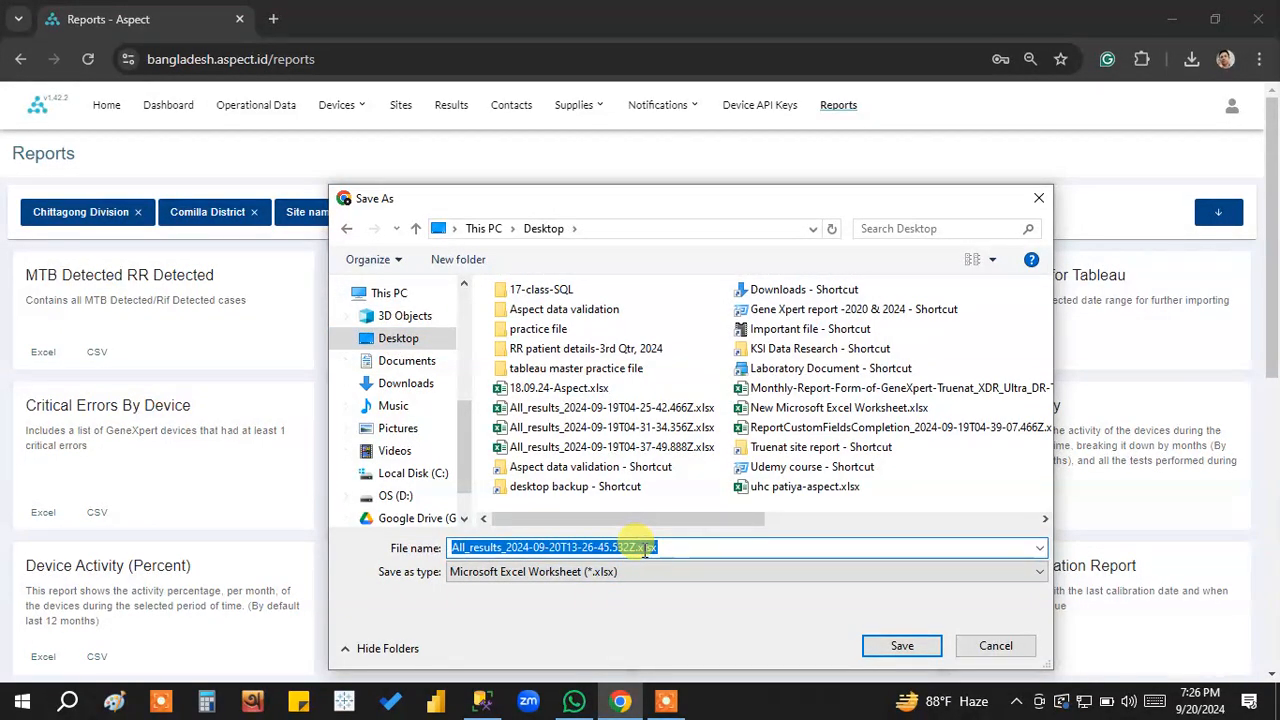
{"action": "type", "text": "aug-cumilla medical colleg"}
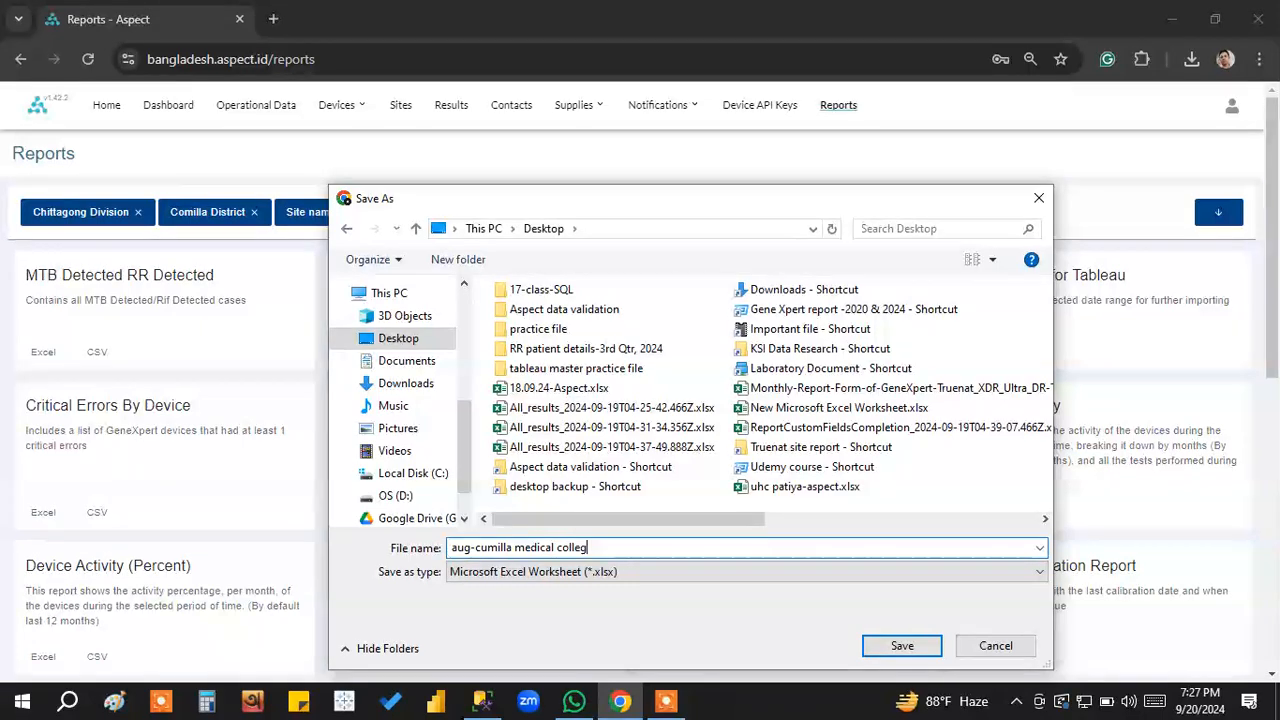
{"action": "left_click", "coordinate": [902, 645]}
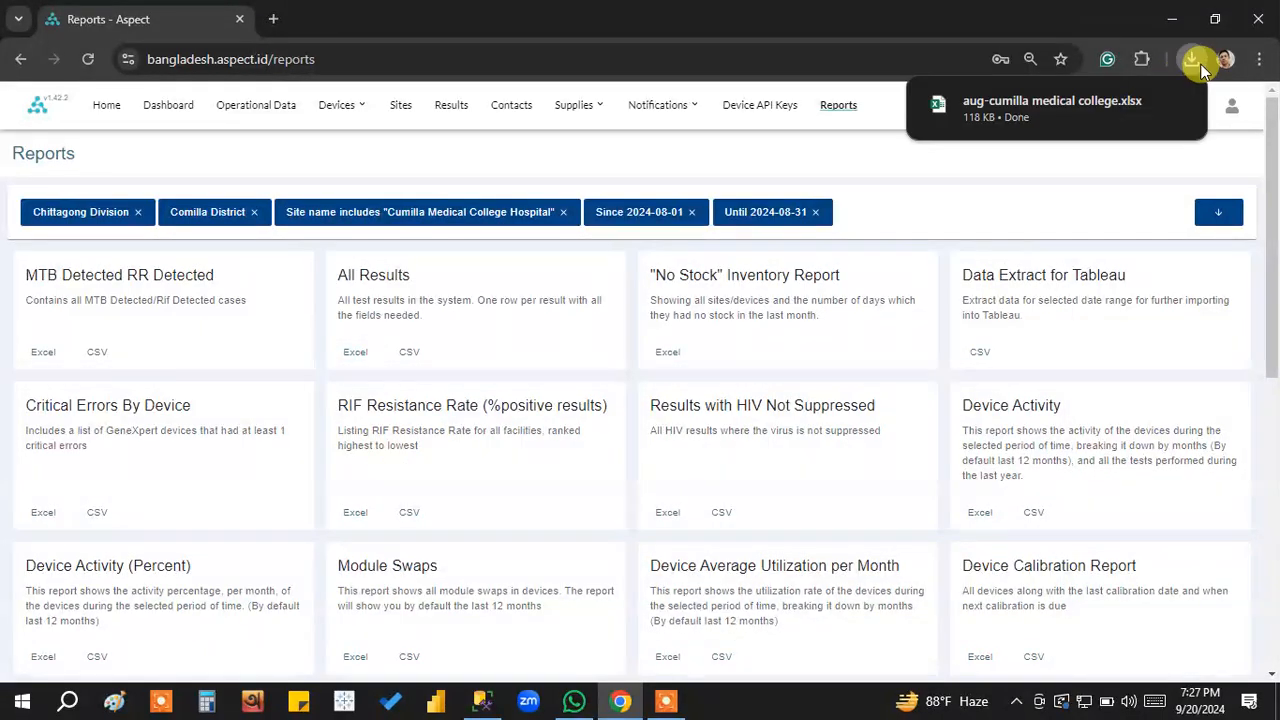
Open the downloaded workbook in Excel, enable editing and look over the Results sheet.
{"action": "left_click", "coordinate": [1030, 112]}
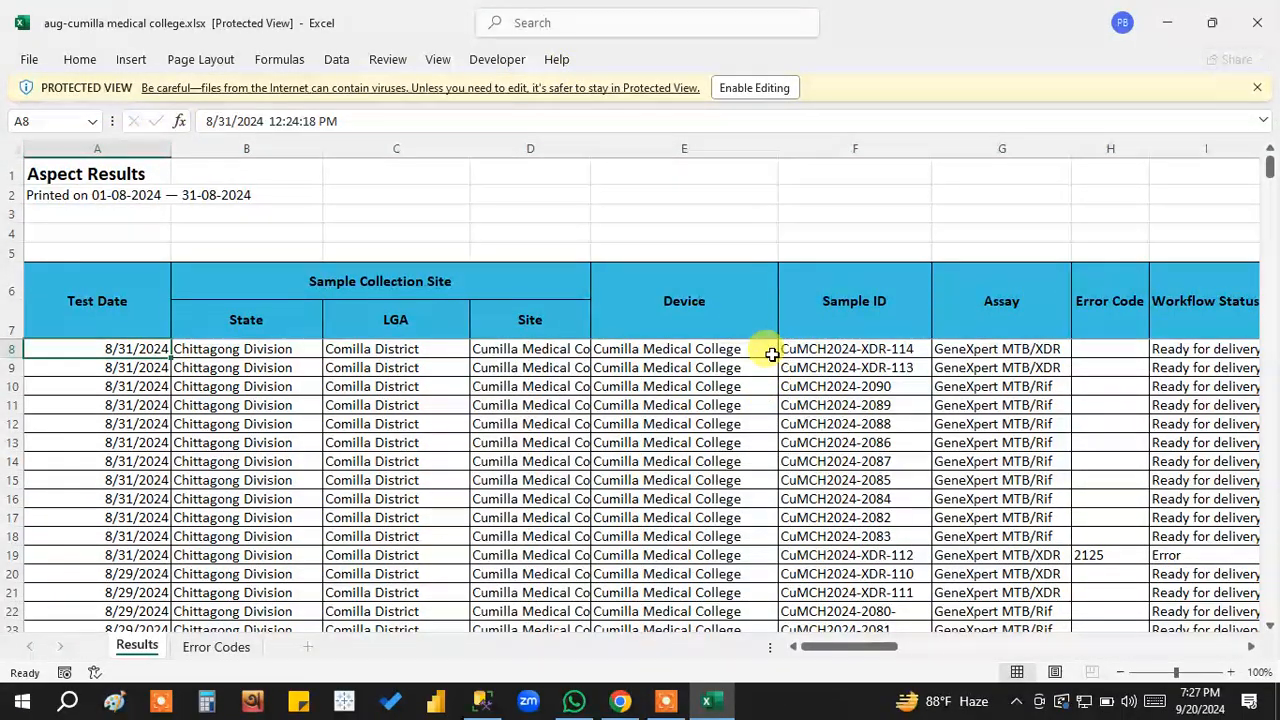
{"action": "left_click", "coordinate": [754, 88]}
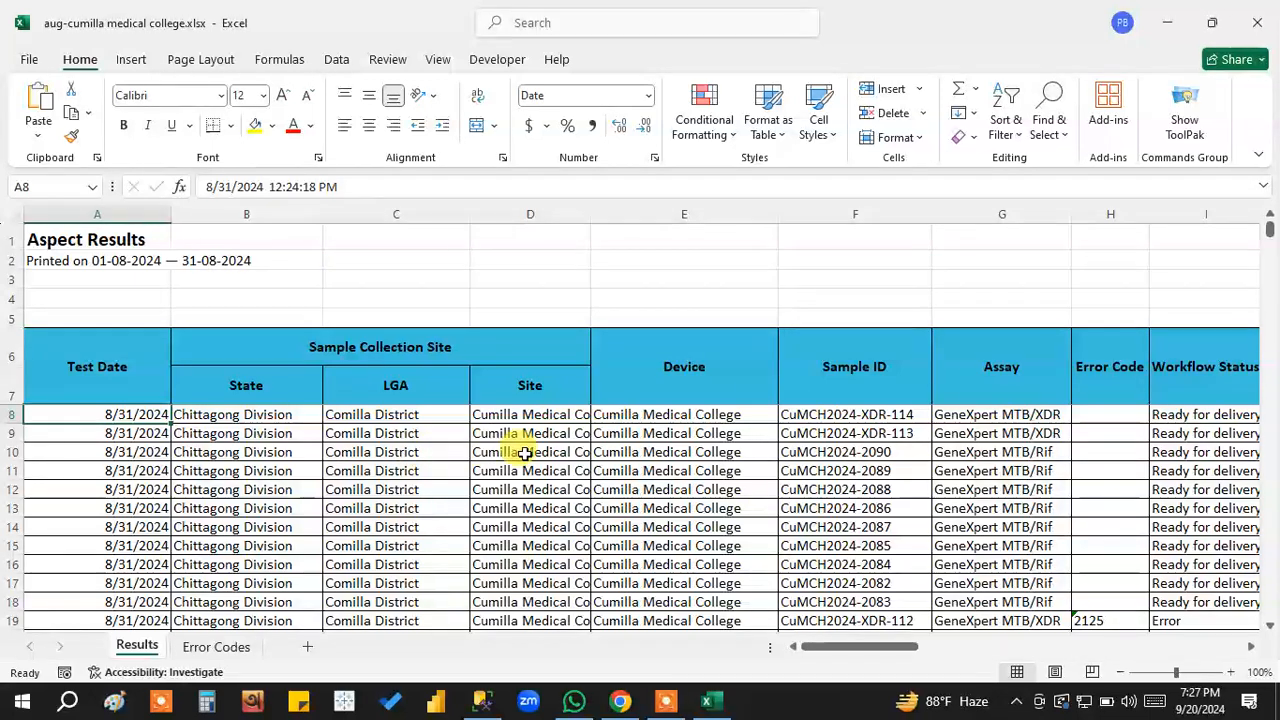
{"action": "scroll", "coordinate": [629, 523], "scroll_direction": "down", "scroll_amount": 7}
{"action": "scroll", "coordinate": [631, 514], "scroll_direction": "up", "scroll_amount": 7}
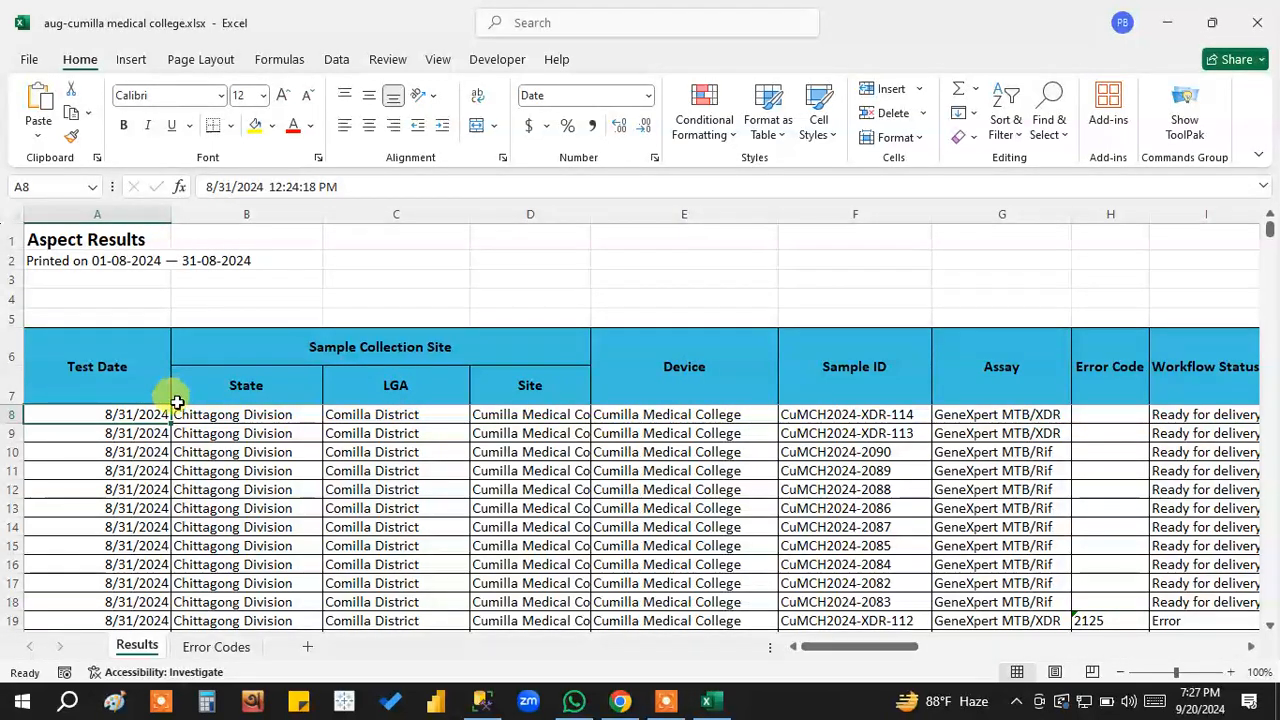
Select the Device entries in rows 8 to 299 to check the record count, and look over the neighbouring columns.
{"action": "left_click_drag", "start_coordinate": [251, 406], "coordinate": [930, 424]}
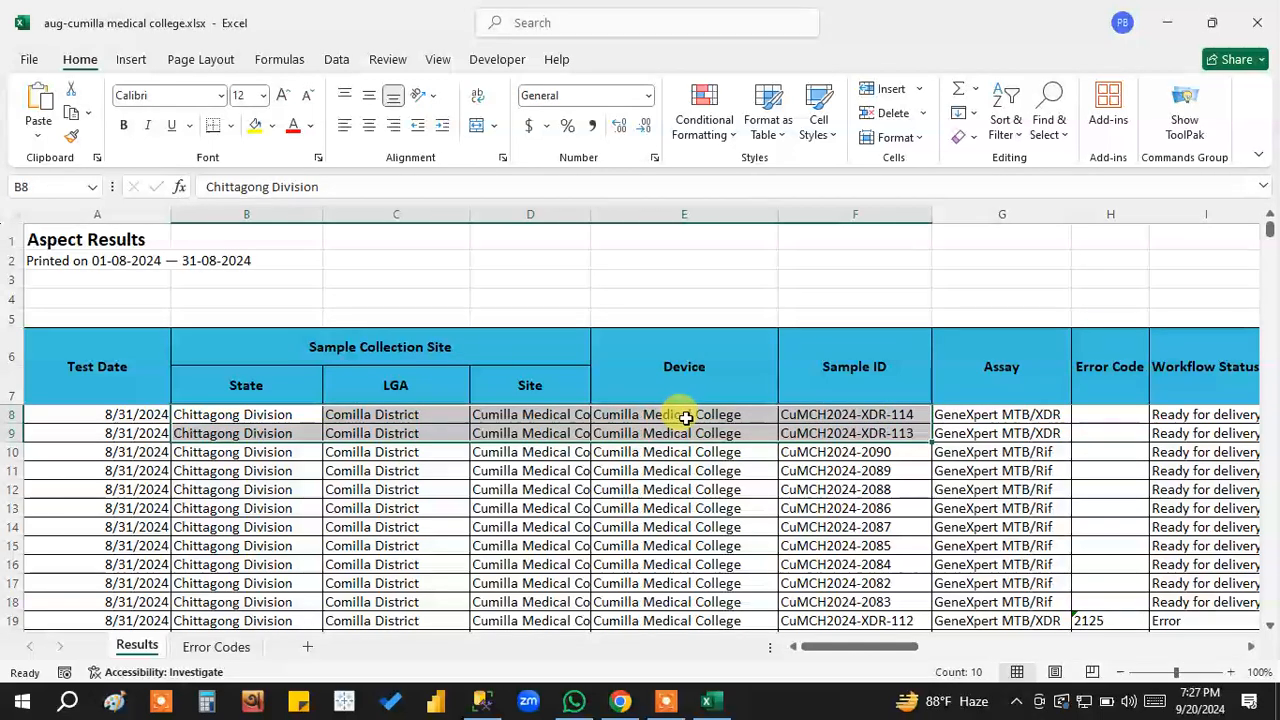
{"action": "left_click", "coordinate": [684, 410]}
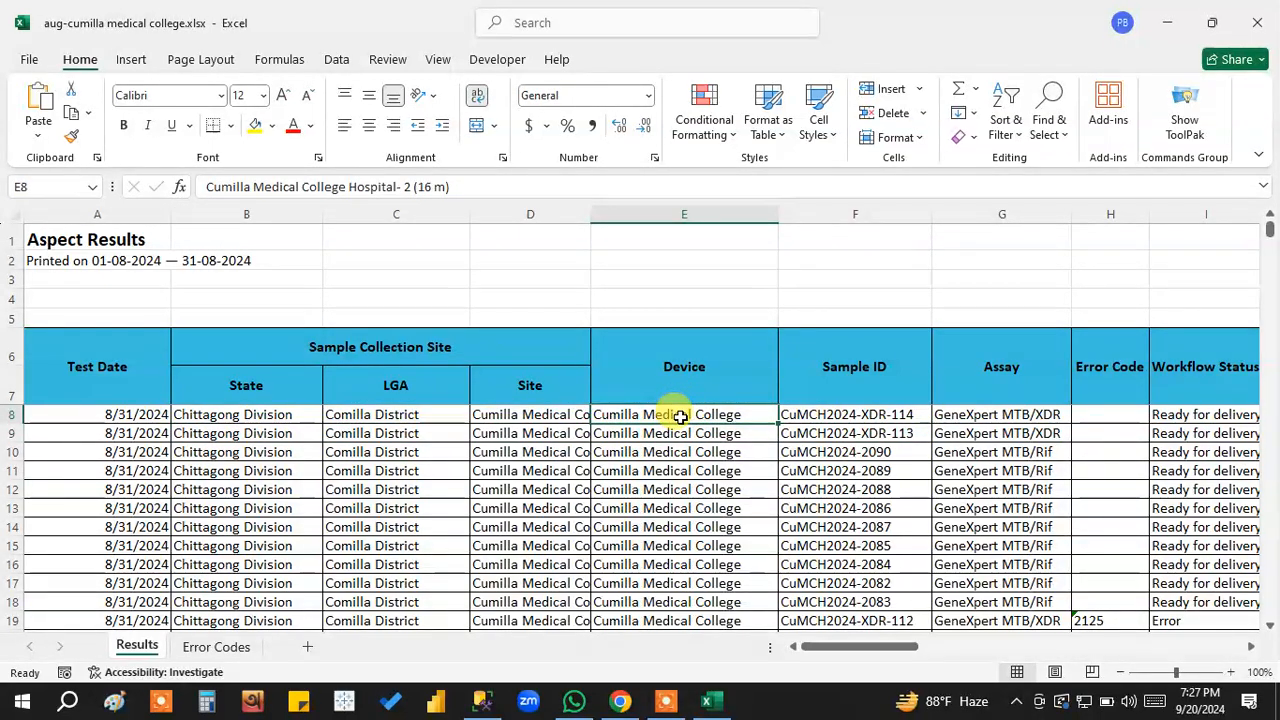
{"action": "left_click_drag", "start_coordinate": [689, 416], "coordinate": [663, 601]}
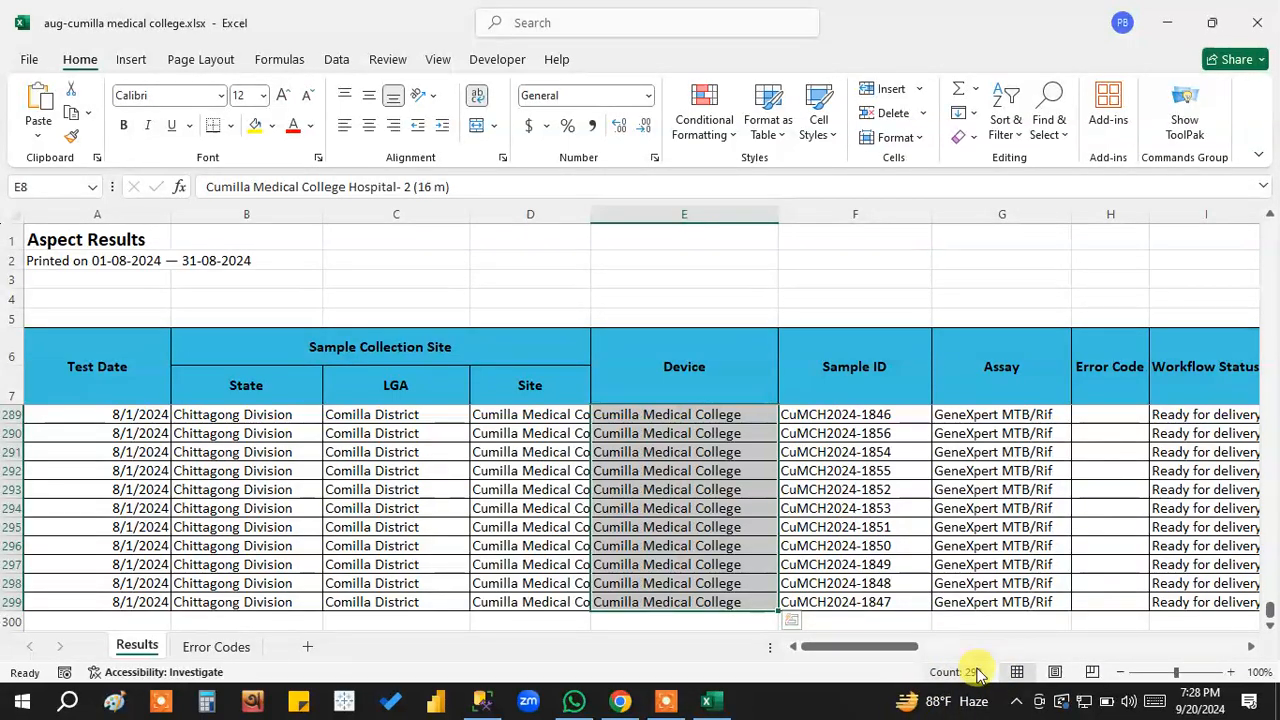
{"action": "left_click_drag", "start_coordinate": [1270, 612], "coordinate": [1234, 214]}
{"action": "mouse_move", "coordinate": [880, 652]}
{"action": "left_mouse_down"}
{"action": "mouse_move", "coordinate": [912, 650]}
{"action": "mouse_move", "coordinate": [882, 652]}
{"action": "mouse_move", "coordinate": [898, 652]}
{"action": "left_mouse_up"}
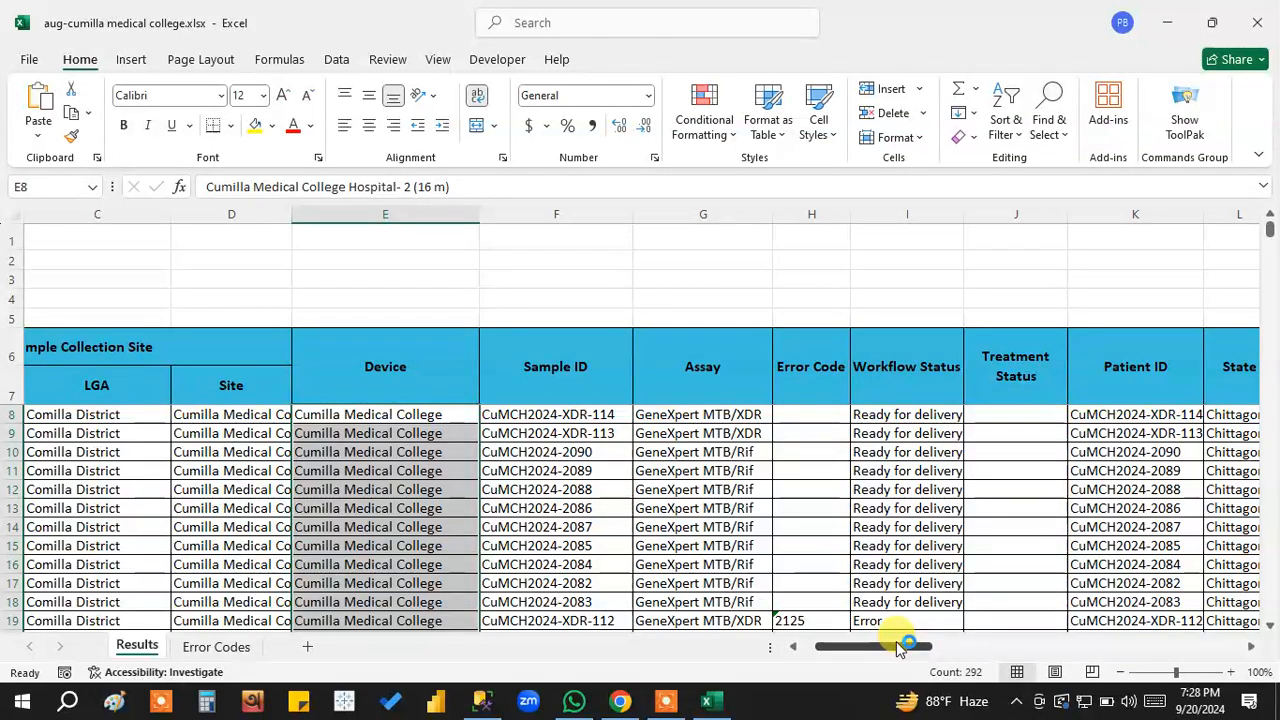
{"action": "left_click_drag", "start_coordinate": [900, 648], "coordinate": [898, 648]}
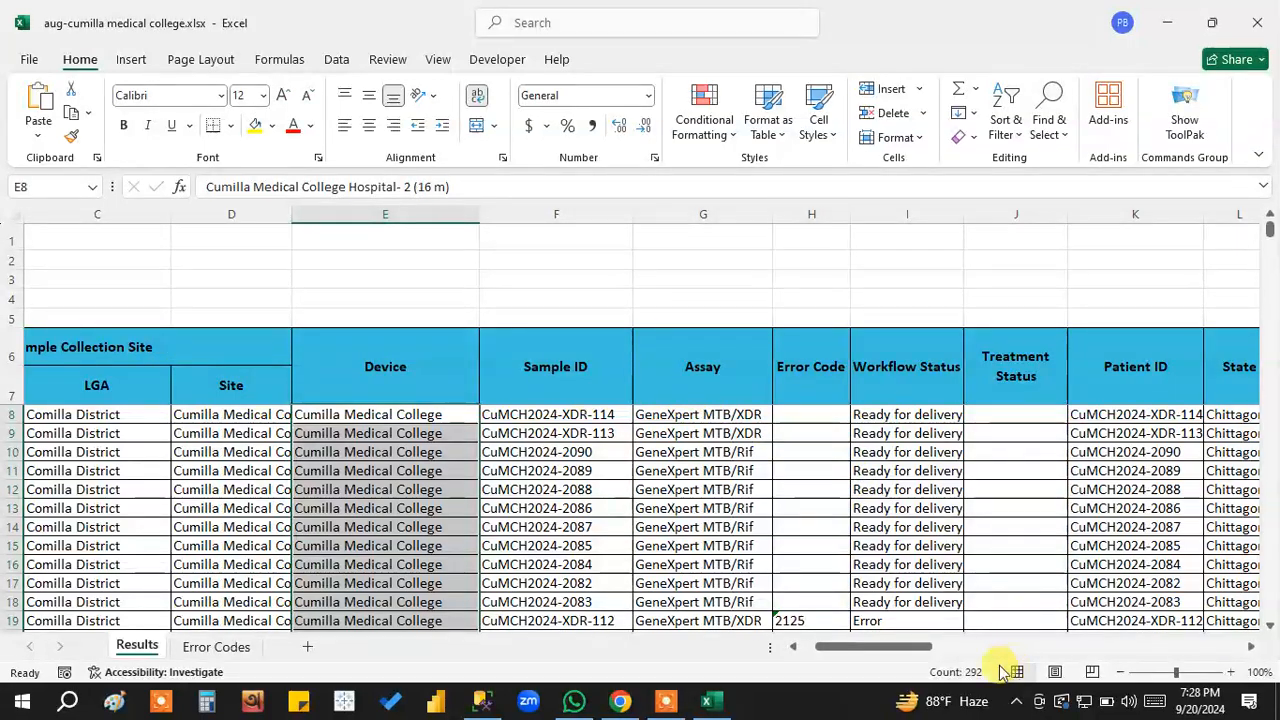
Review the Test Date, State, LGA and Site headers and widen the Site column to show the full hospital name.
{"action": "left_click_drag", "start_coordinate": [885, 648], "coordinate": [823, 645]}
{"action": "left_click", "coordinate": [111, 366]}
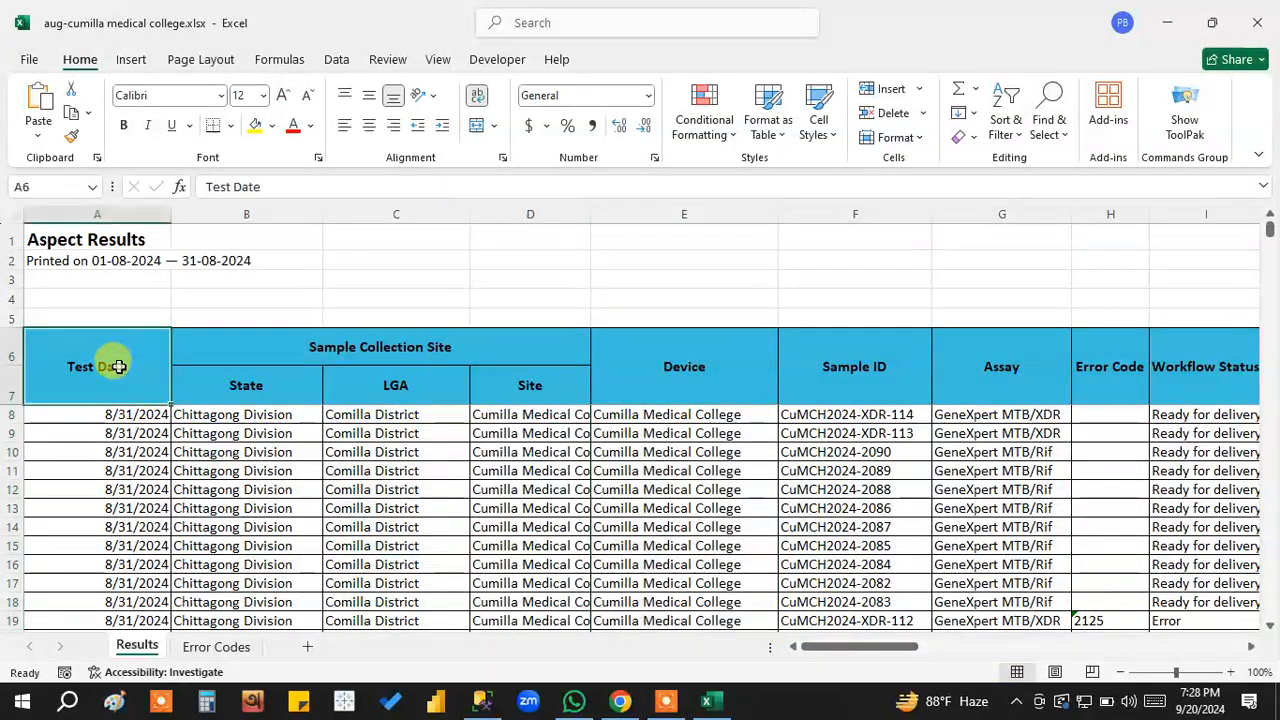
{"action": "left_click", "coordinate": [274, 373]}
{"action": "left_click", "coordinate": [383, 382]}
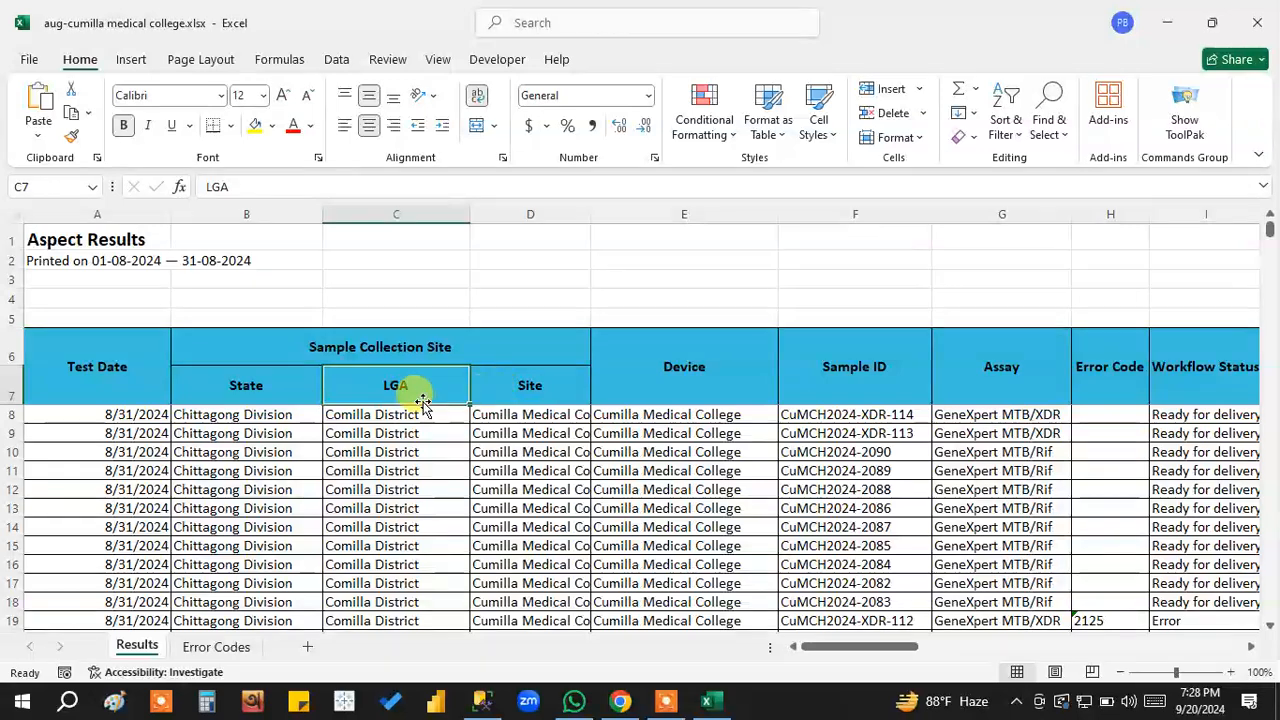
{"action": "left_click", "coordinate": [568, 392]}
{"action": "left_click_drag", "start_coordinate": [588, 213], "coordinate": [676, 217]}
Examine the Device and Sample ID headers and highlight the sample IDs in rows 8 to 17.
{"action": "left_click", "coordinate": [797, 365]}
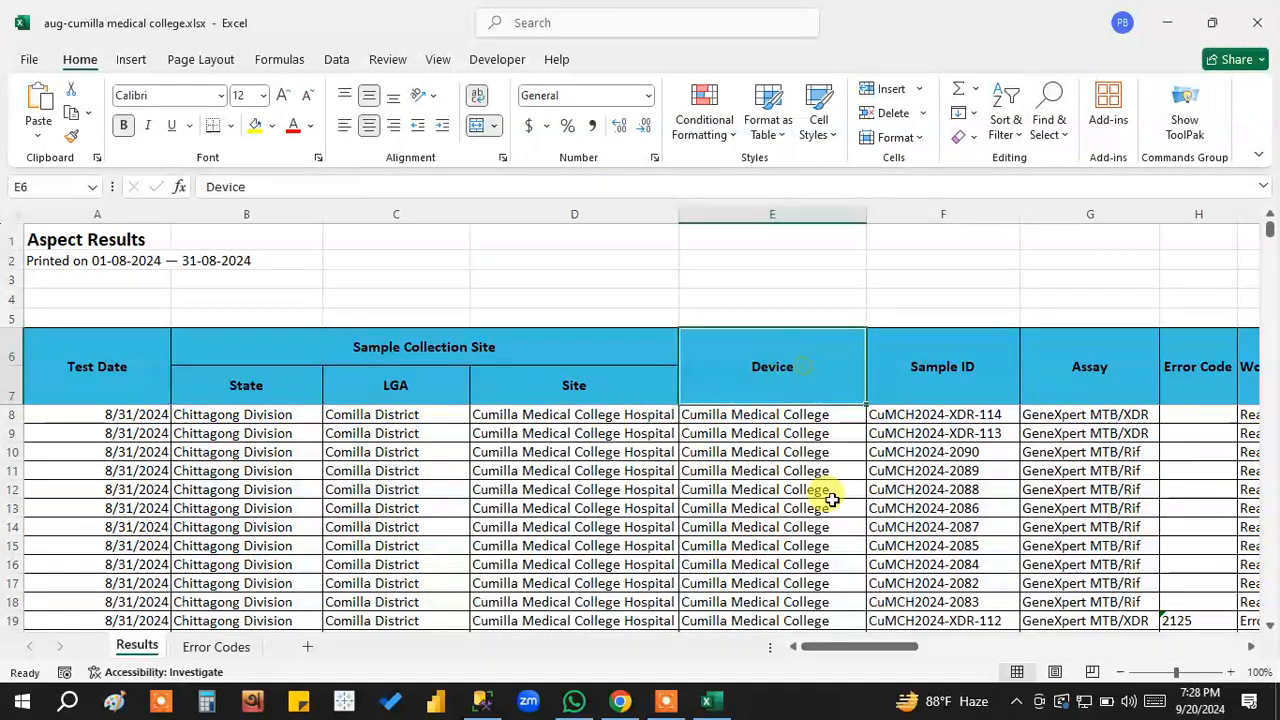
{"action": "left_click", "coordinate": [963, 382]}
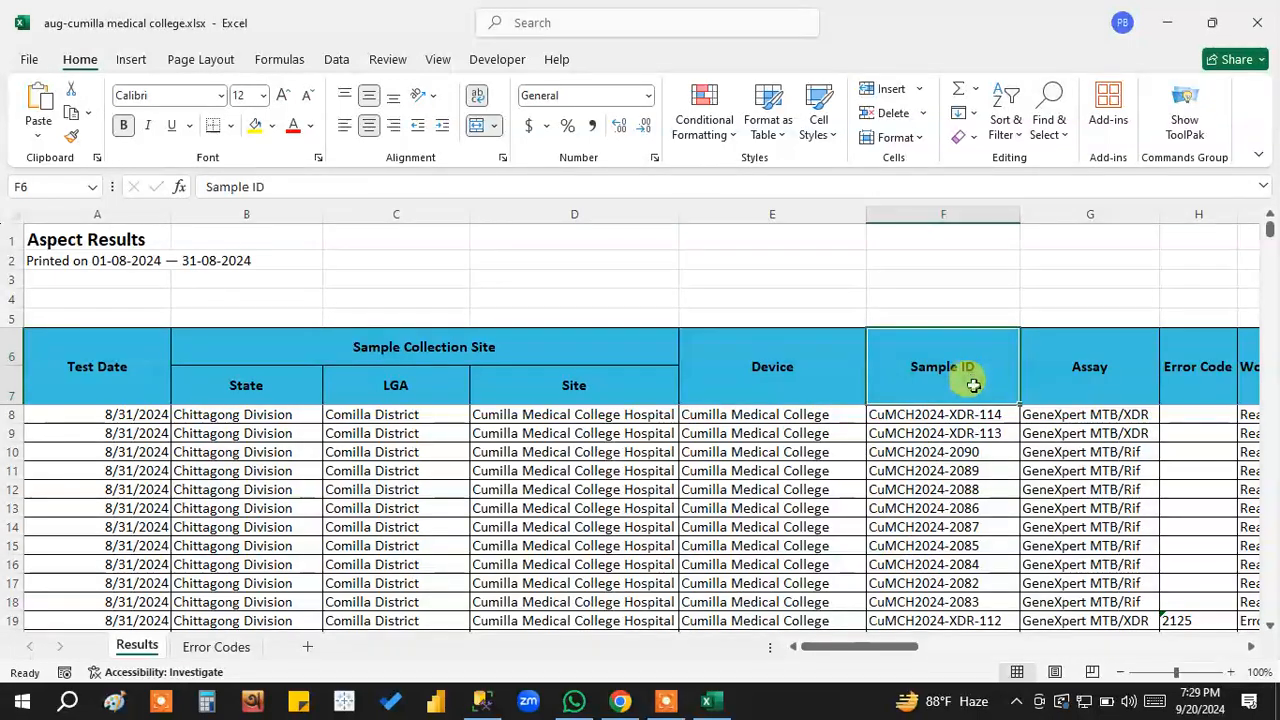
{"action": "left_click_drag", "start_coordinate": [937, 422], "coordinate": [908, 585]}
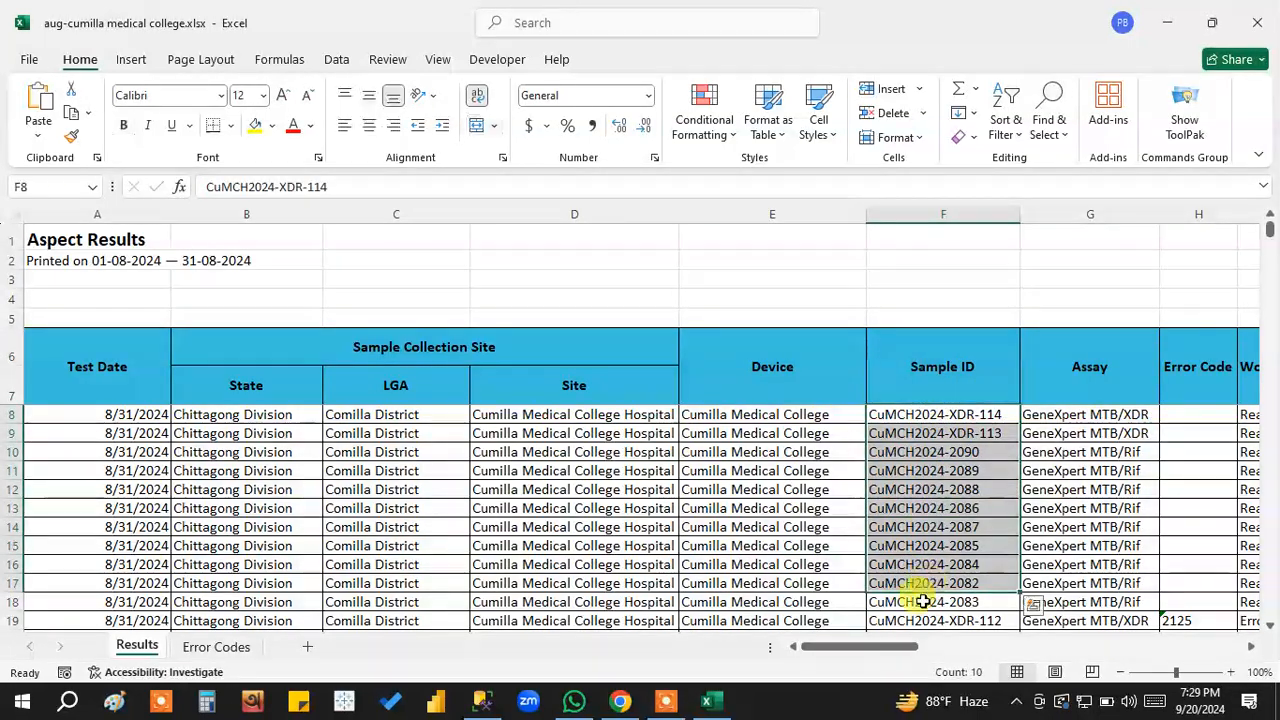
Widen the Assay column to show the full assay names and highlight the GeneXpert MTB/Rif Ultra entries in rows 10 to 17.
{"action": "scroll", "coordinate": [857, 648], "scroll_direction": "right", "scroll_amount": 3}
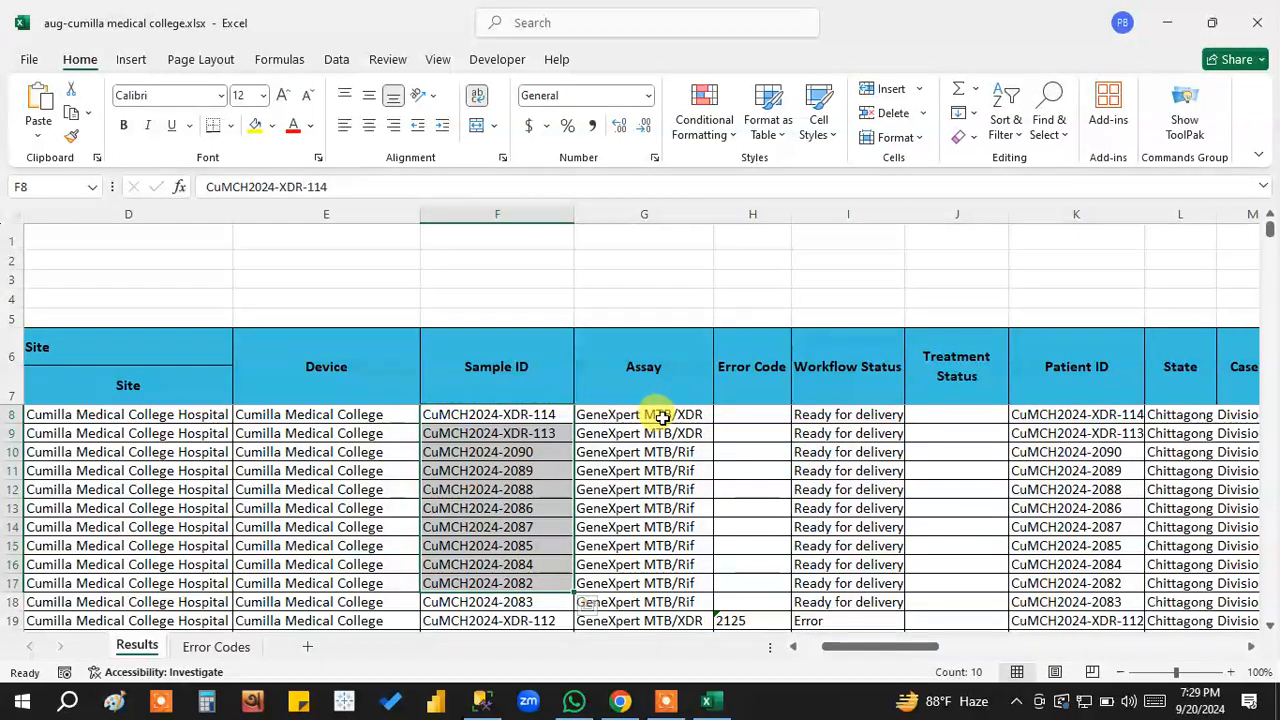
{"action": "left_click", "coordinate": [662, 418]}
{"action": "left_click_drag", "start_coordinate": [714, 214], "coordinate": [756, 220]}
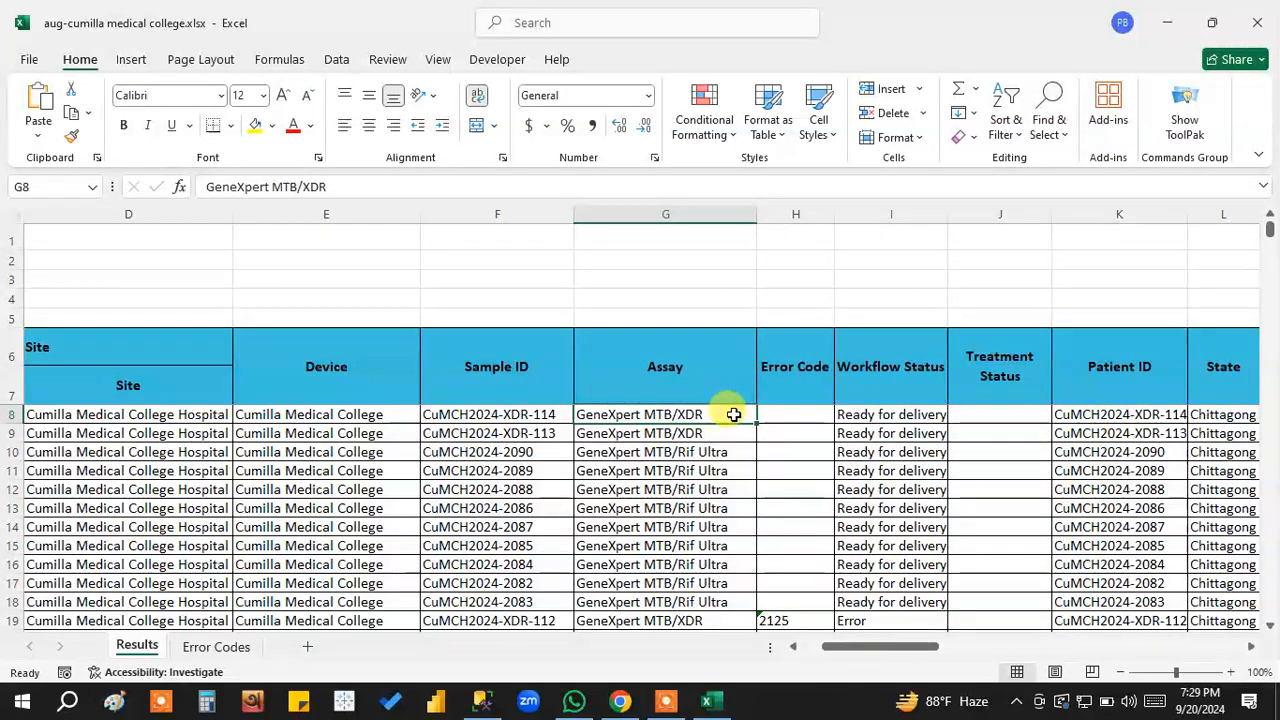
{"action": "left_click", "coordinate": [722, 456]}
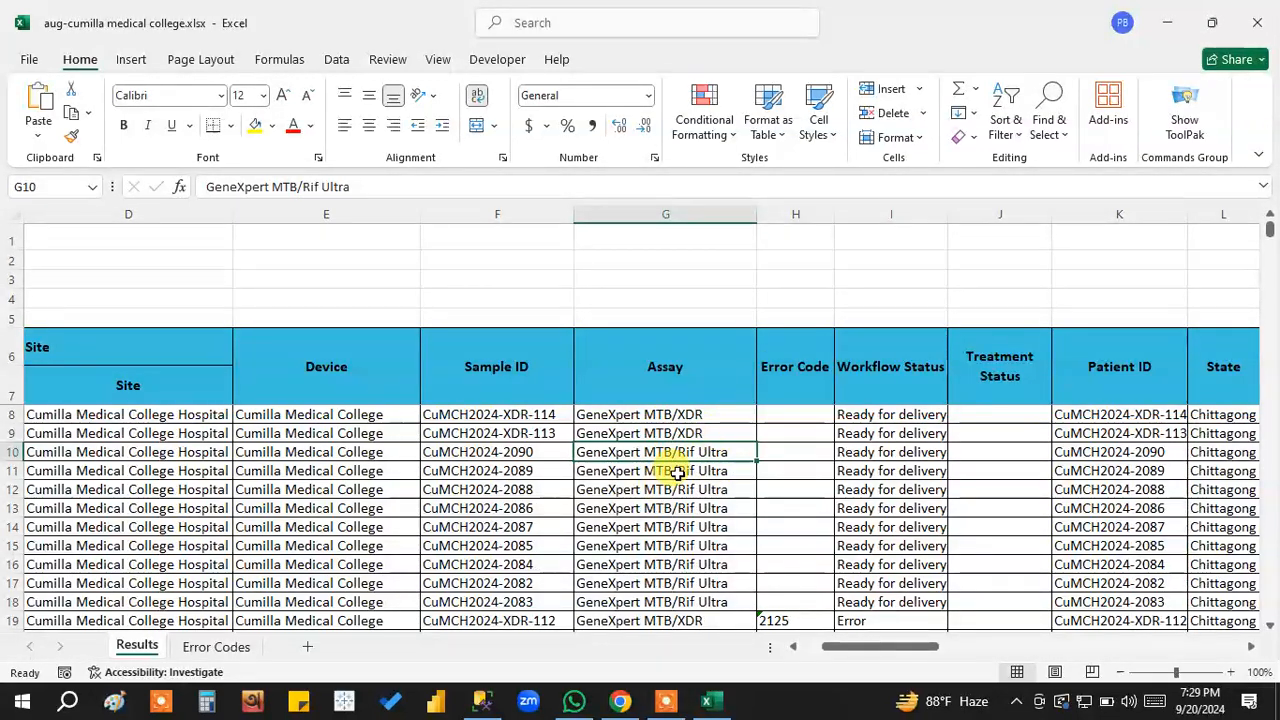
{"action": "left_click_drag", "start_coordinate": [691, 451], "coordinate": [690, 576]}
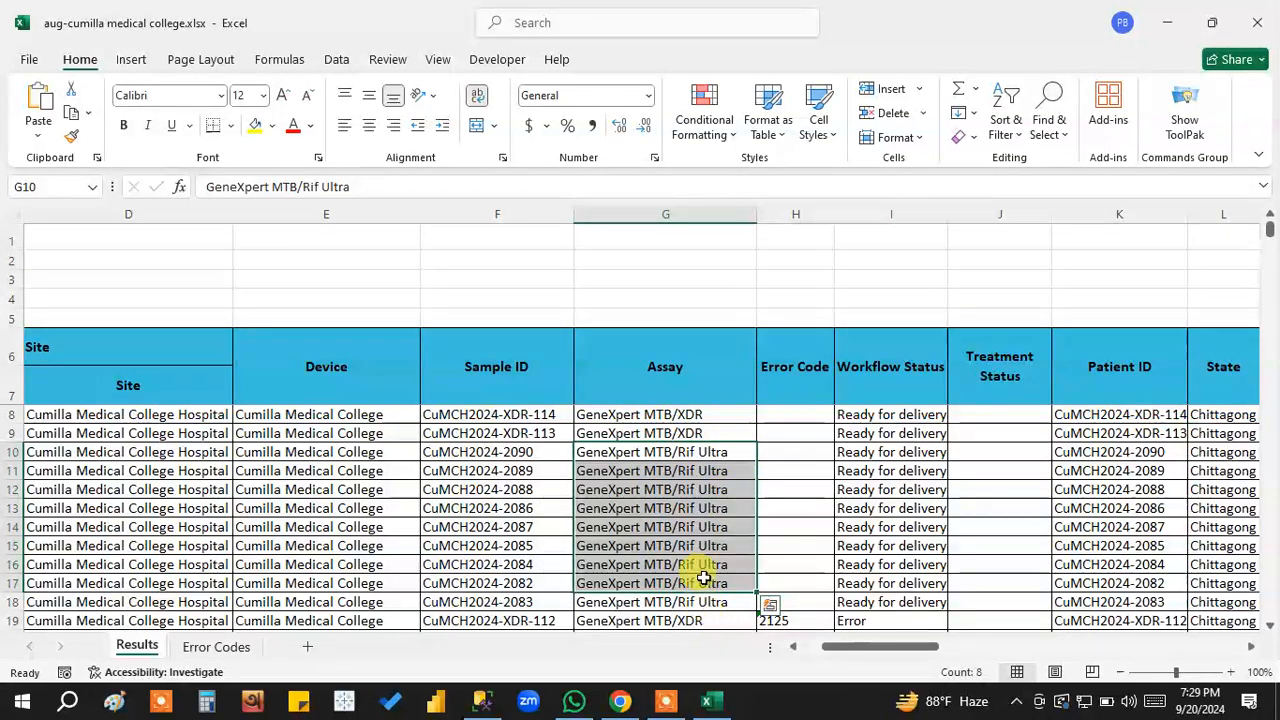
{"action": "scroll", "coordinate": [695, 560], "scroll_direction": "down", "scroll_amount": 1}
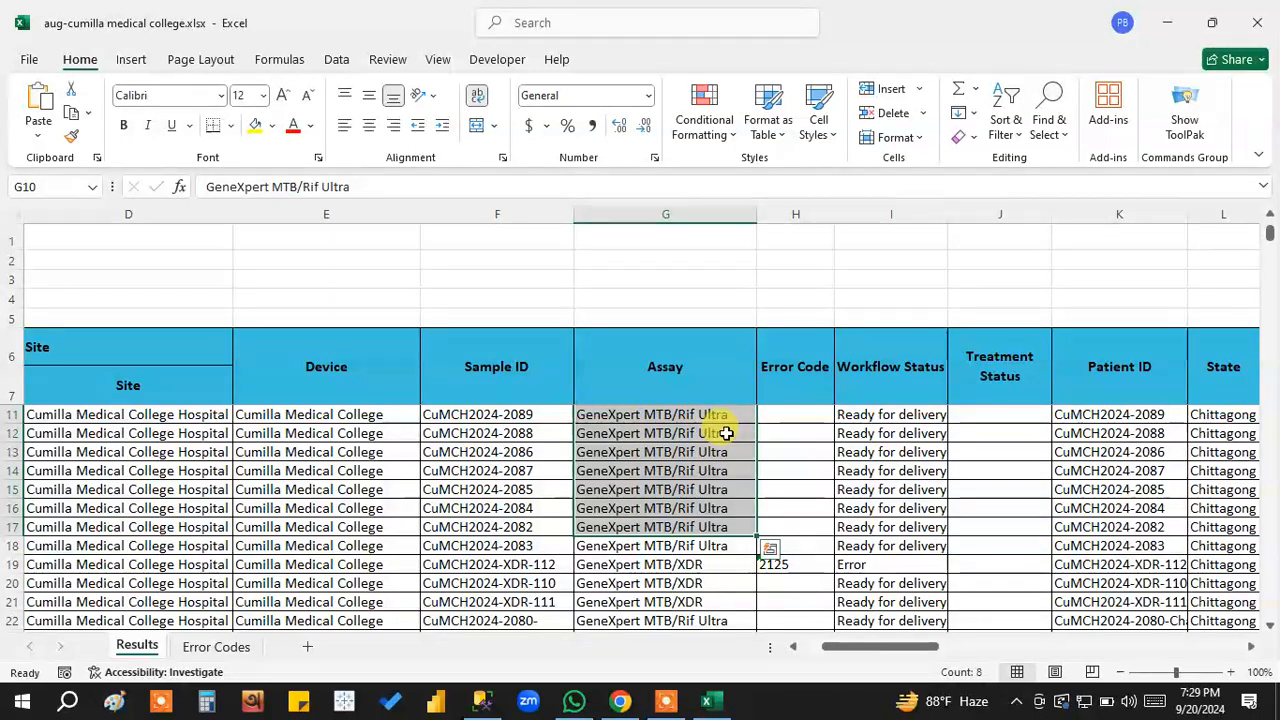
{"action": "scroll", "coordinate": [726, 433], "scroll_direction": "up", "scroll_amount": 1}
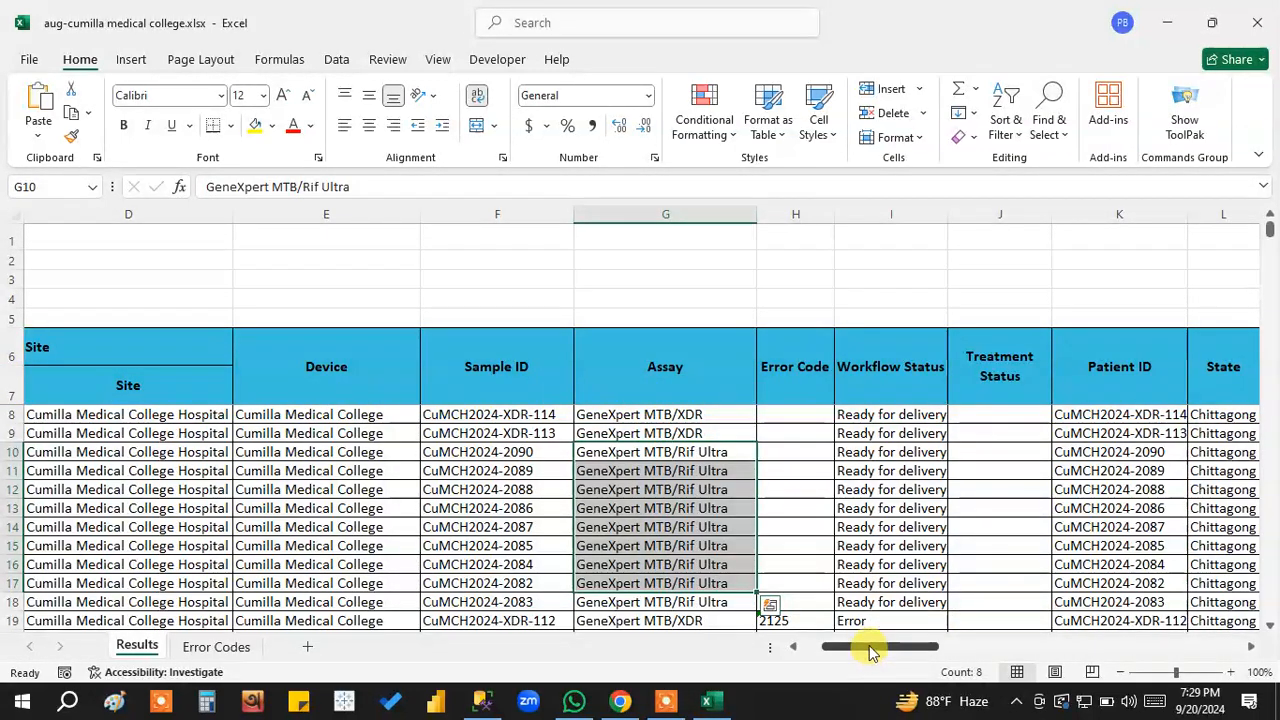
Look across the columns beyond Assay and examine the patients' Gender, Age, Patient Name, Address and Mobile Number entries.
{"action": "left_click_drag", "start_coordinate": [866, 650], "coordinate": [886, 649]}
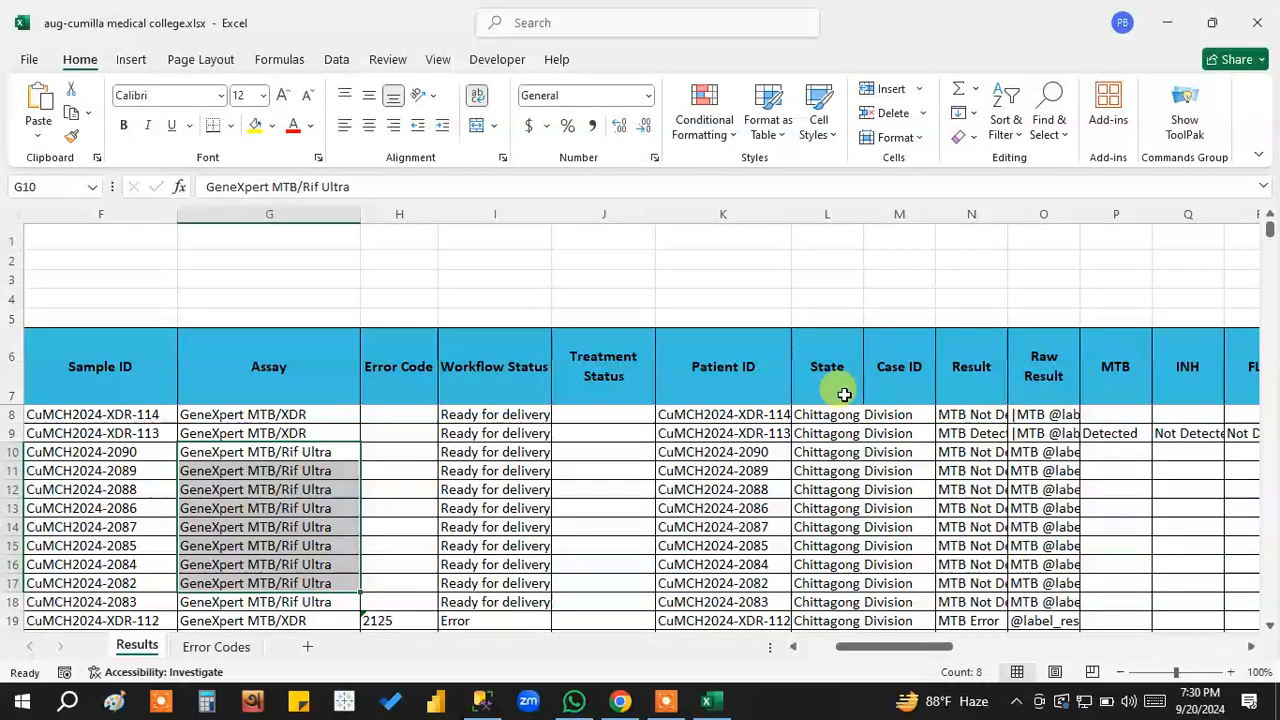
{"action": "left_click_drag", "start_coordinate": [893, 650], "coordinate": [1128, 641]}
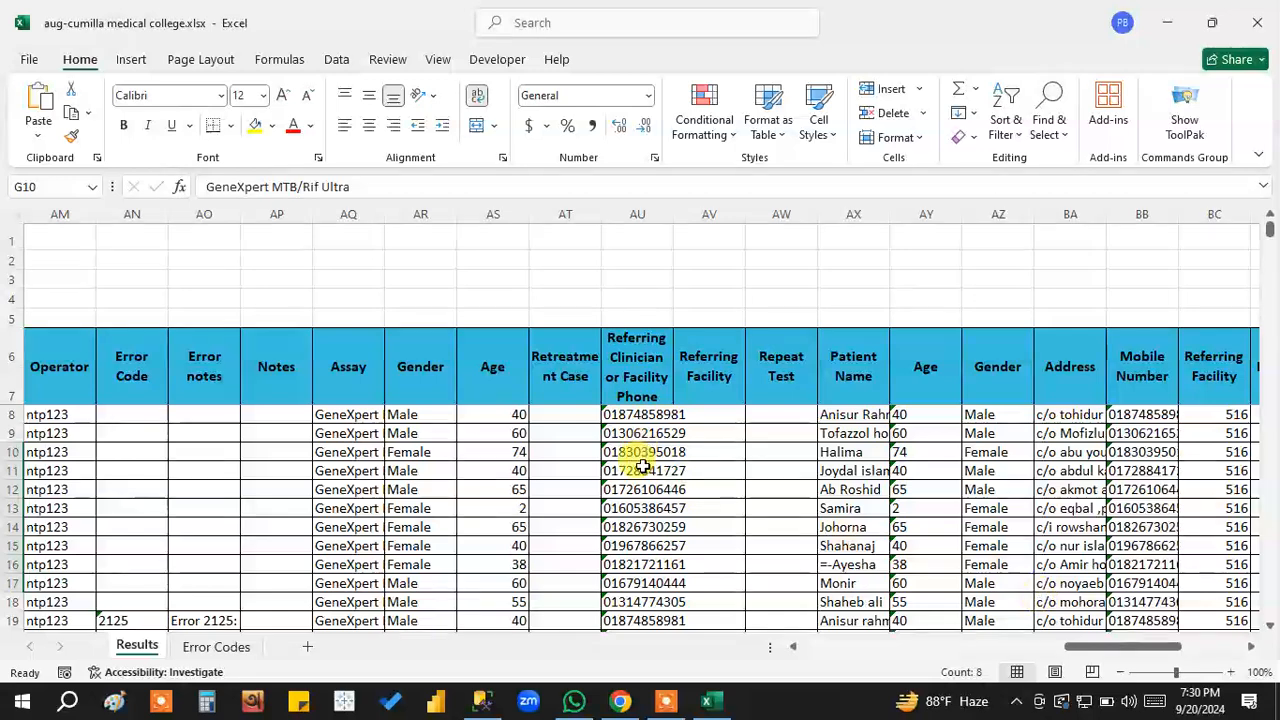
{"action": "left_click", "coordinate": [510, 415]}
{"action": "left_click", "coordinate": [420, 414]}
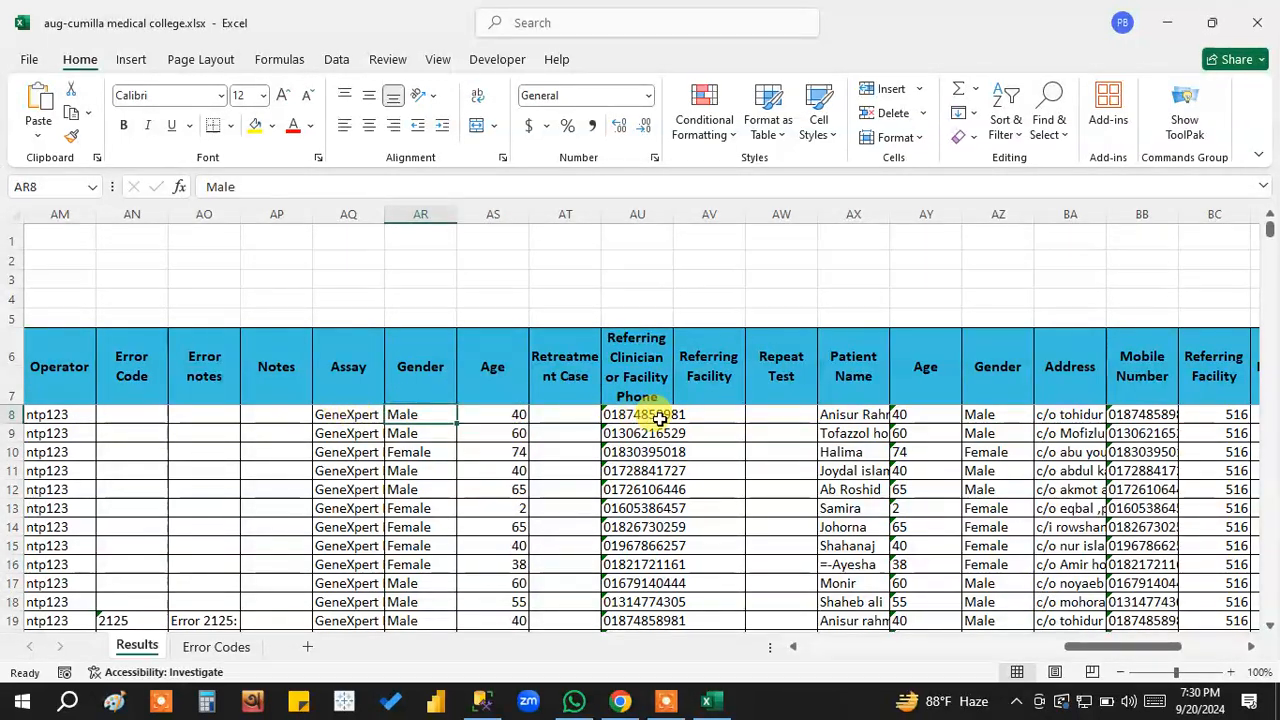
{"action": "left_click", "coordinate": [853, 412]}
{"action": "left_click", "coordinate": [1004, 412]}
{"action": "left_click", "coordinate": [1080, 413]}
{"action": "left_click", "coordinate": [1150, 433]}
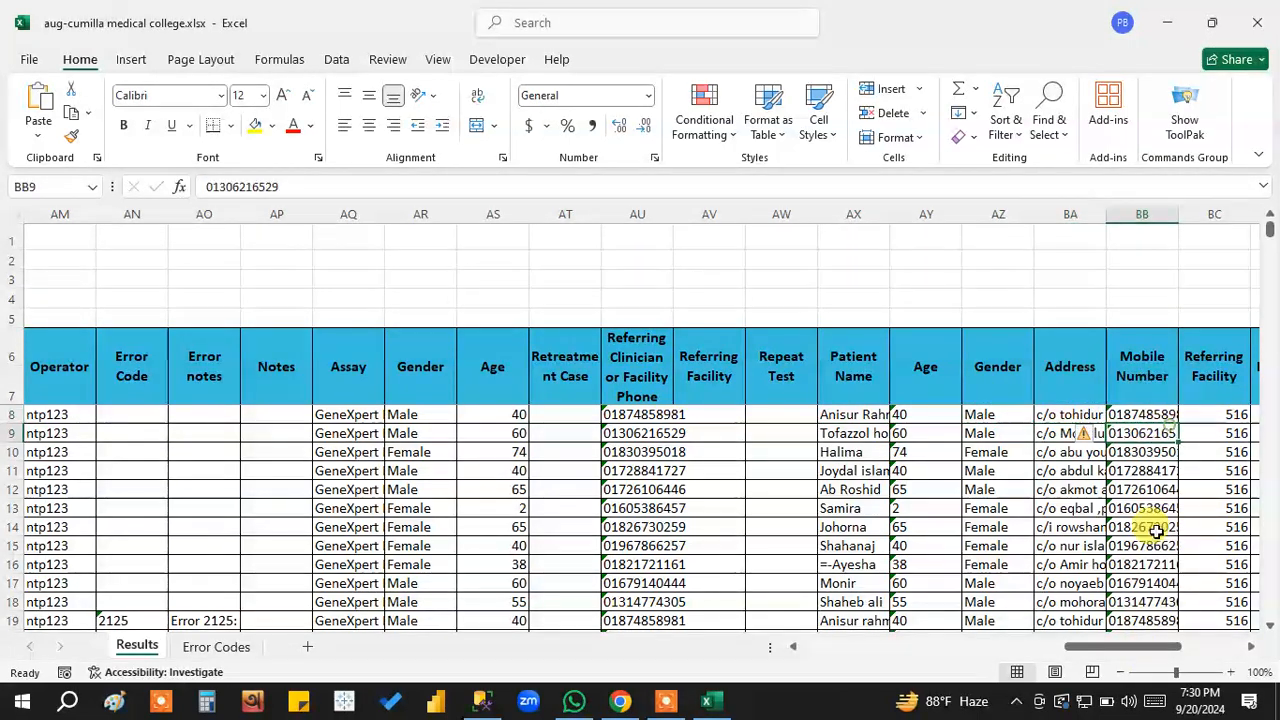
Highlight the patient details from Patient Name through Patient Retreatment in rows 8 to 14, plus the patient names in rows 15 to 23.
{"action": "left_click_drag", "start_coordinate": [1120, 650], "coordinate": [1150, 650]}
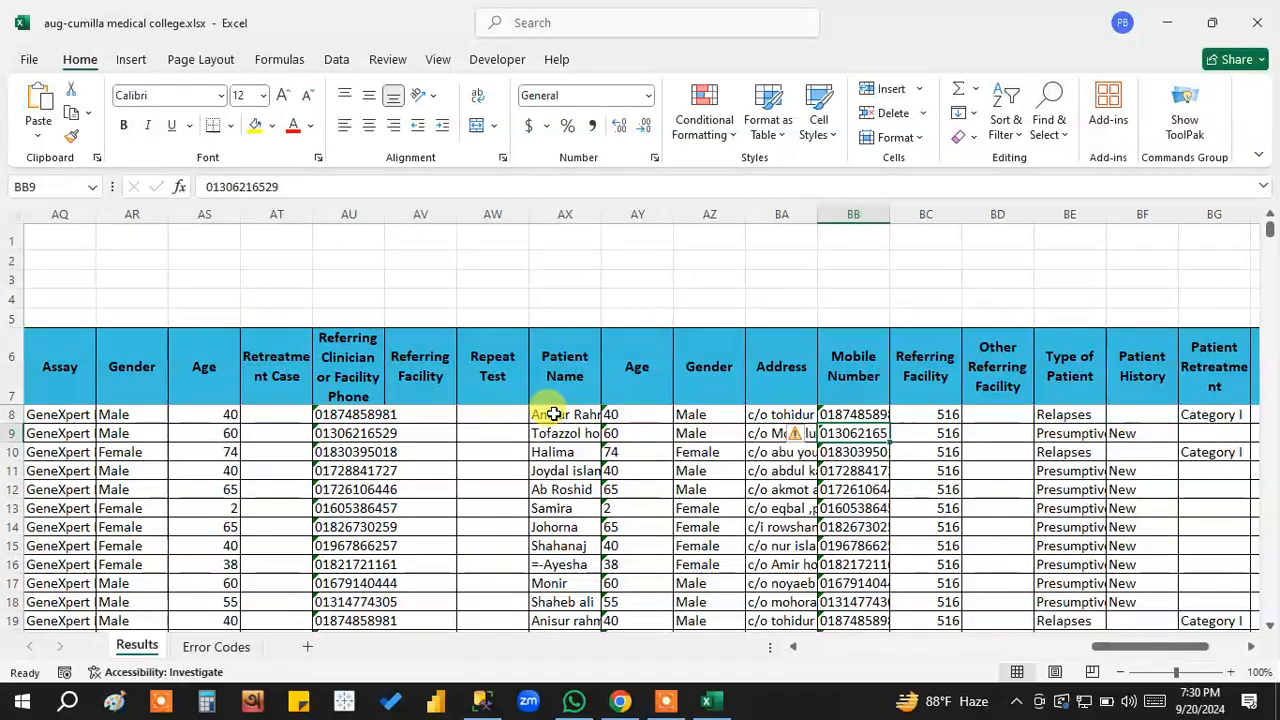
{"action": "left_click_drag", "start_coordinate": [565, 416], "coordinate": [774, 416]}
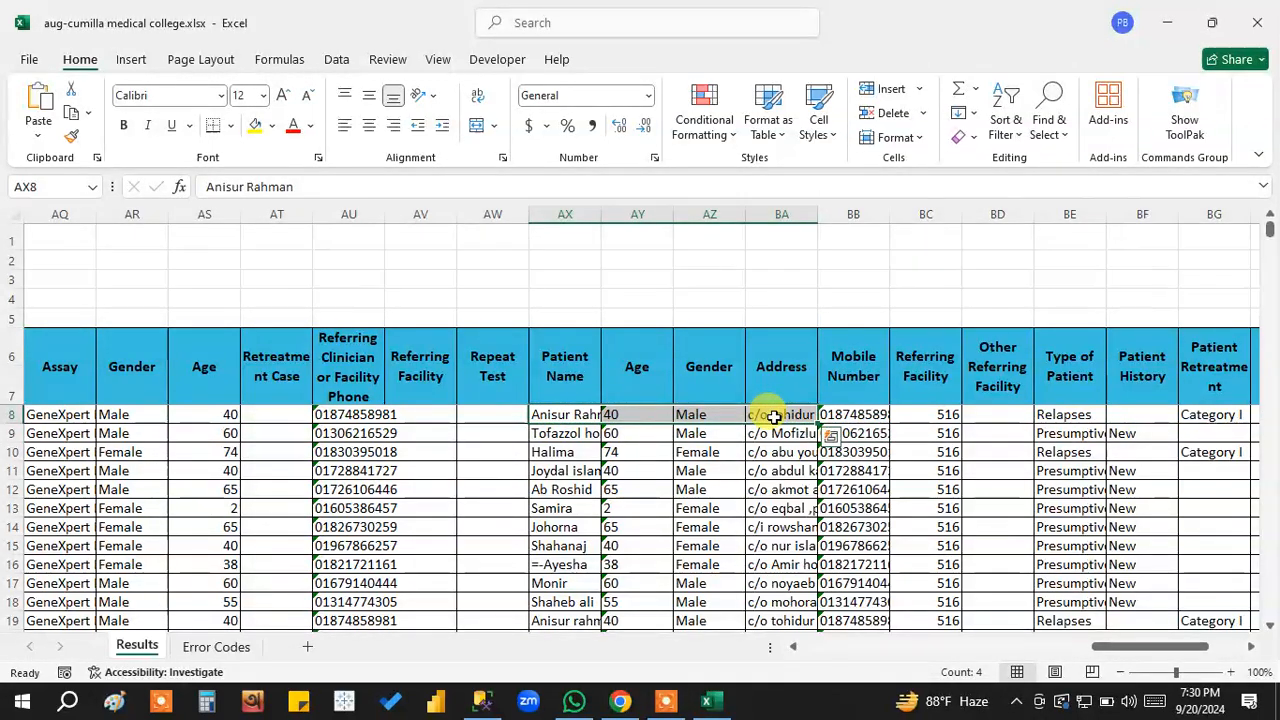
{"action": "left_click_drag", "start_coordinate": [562, 416], "coordinate": [1090, 488]}
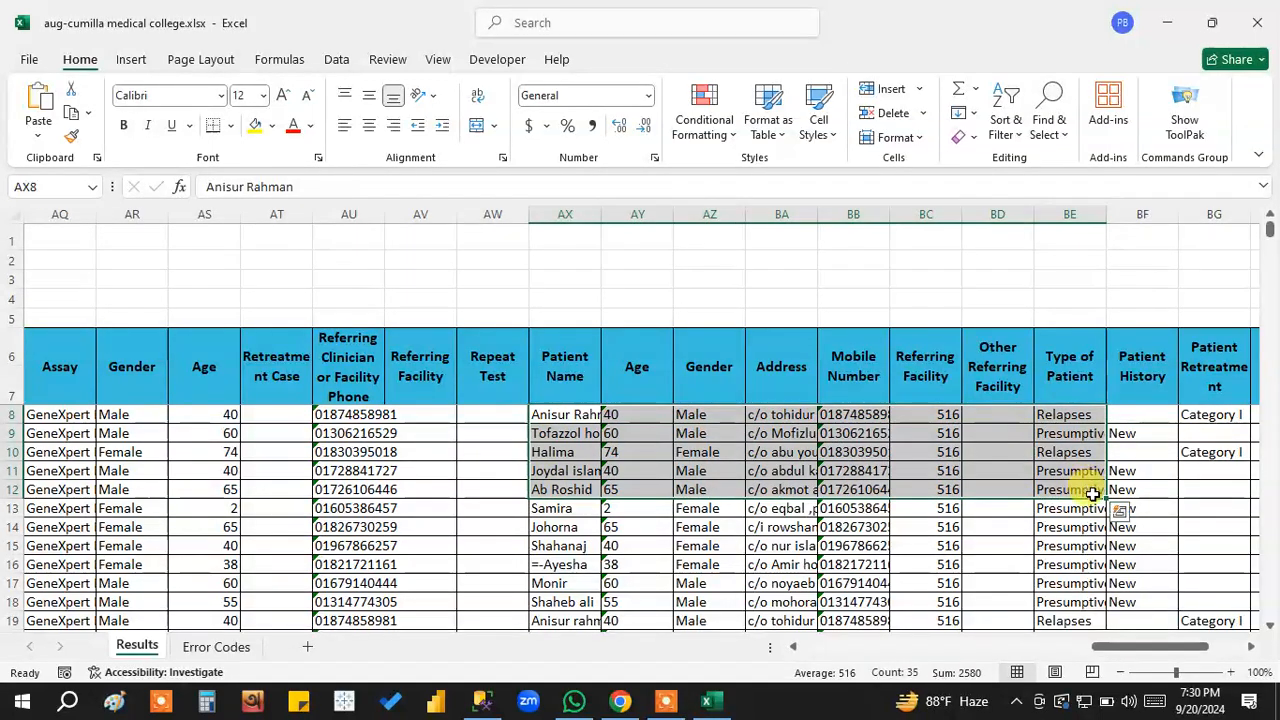
{"action": "left_click_drag", "start_coordinate": [560, 418], "coordinate": [1240, 498]}
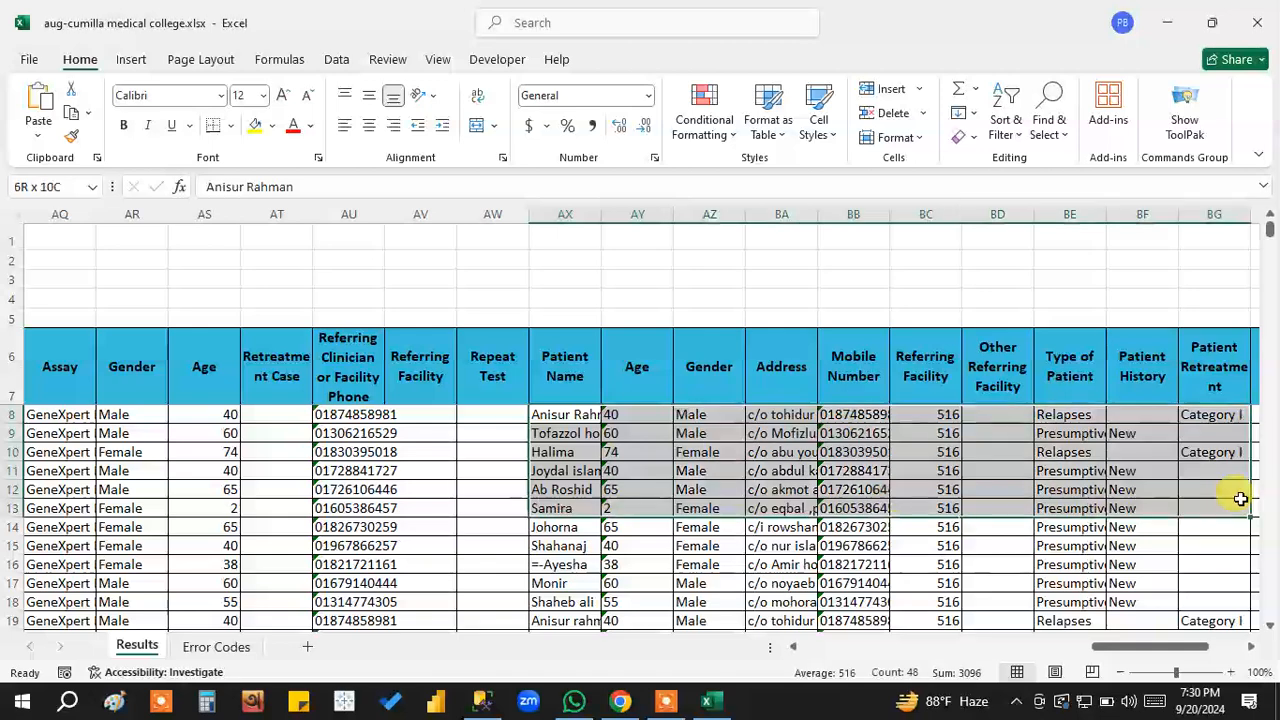
{"action": "left_click_drag", "start_coordinate": [551, 411], "coordinate": [1208, 535]}
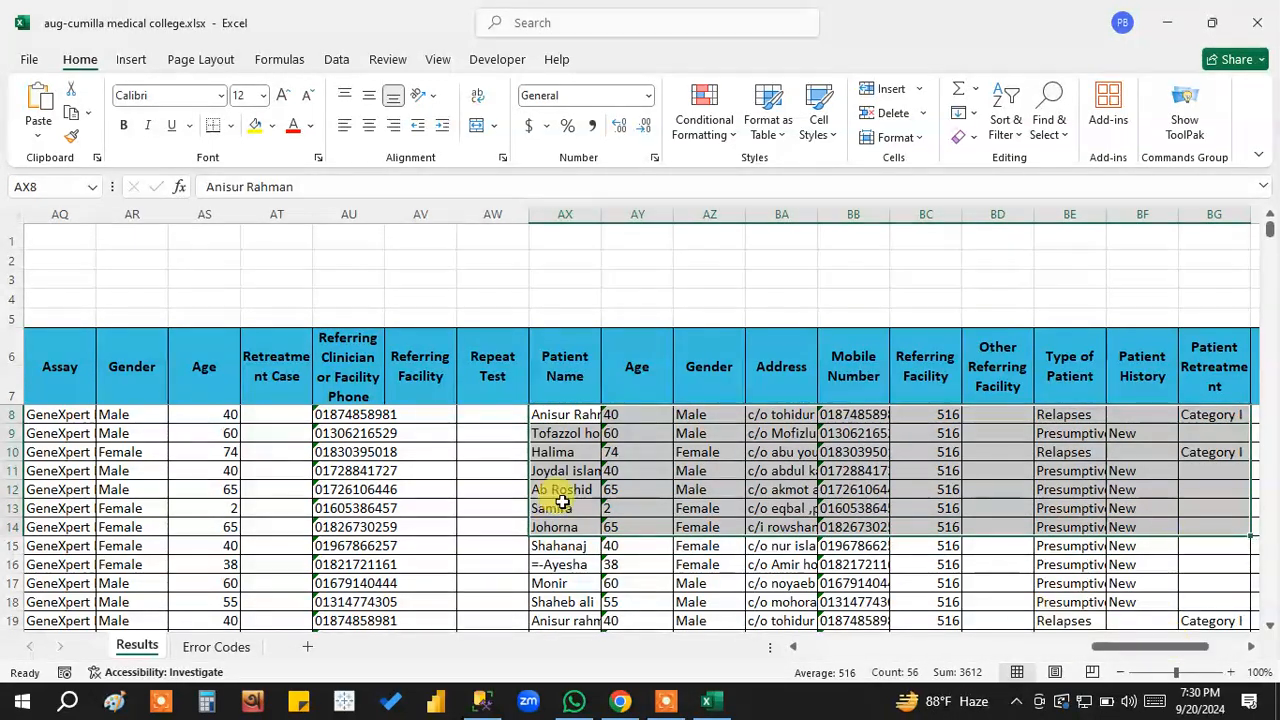
{"action": "scroll", "coordinate": [630, 515], "scroll_direction": "down", "scroll_amount": 1}
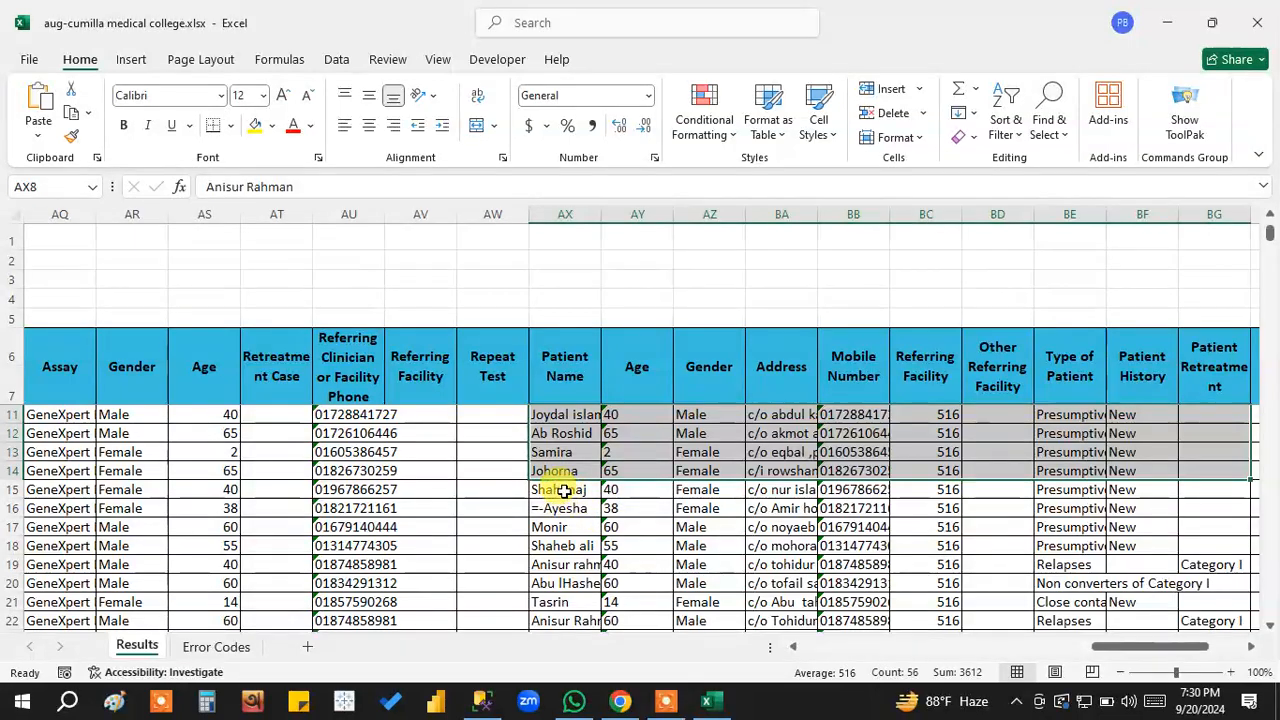
{"action": "left_click_drag", "start_coordinate": [567, 492], "coordinate": [565, 600]}
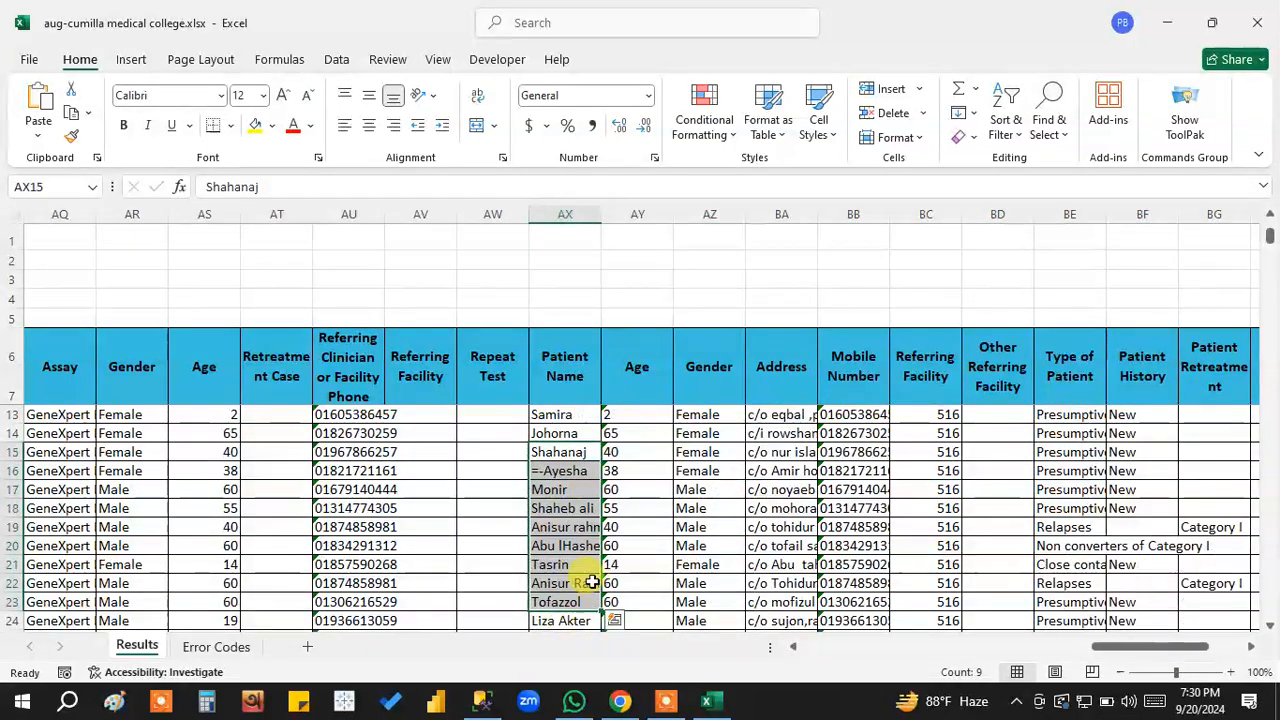
{"action": "scroll", "coordinate": [975, 530], "scroll_direction": "up", "scroll_amount": 2}
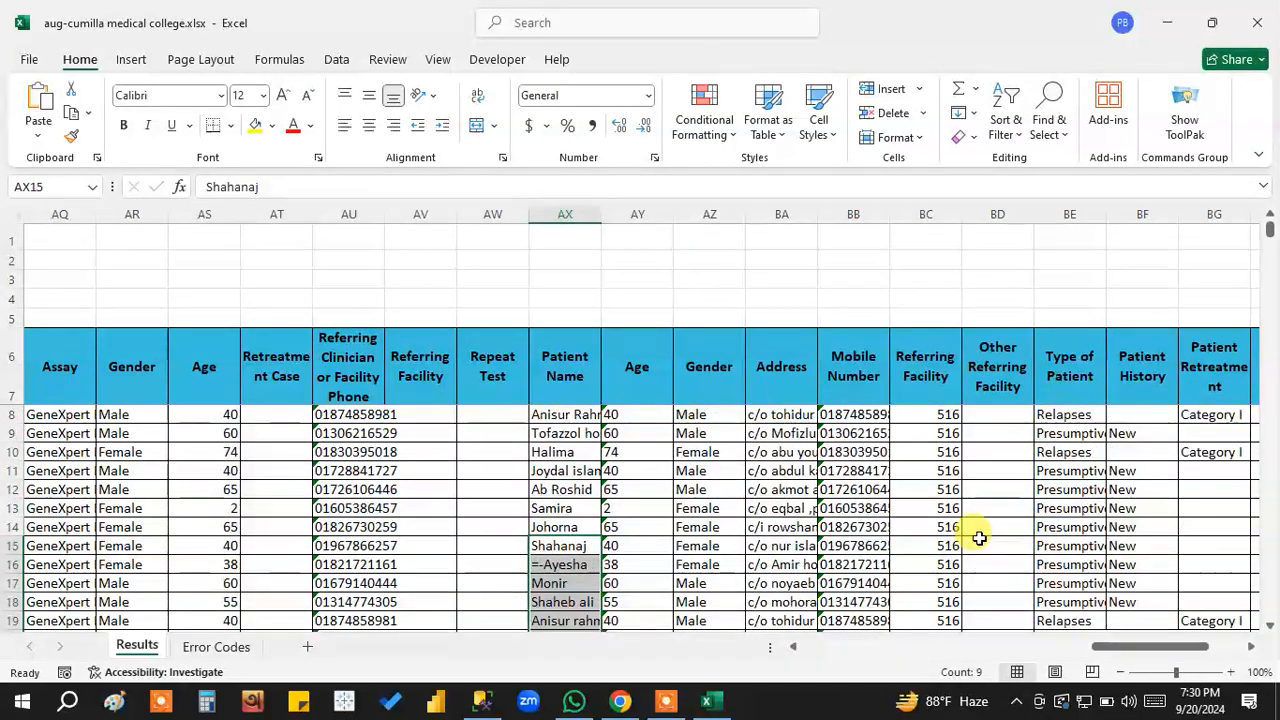
Examine the Sample Type column, checking examples of Pulmonary, Stool and Extra-pulmonary entries.
{"action": "left_click_drag", "start_coordinate": [1130, 652], "coordinate": [1197, 646]}
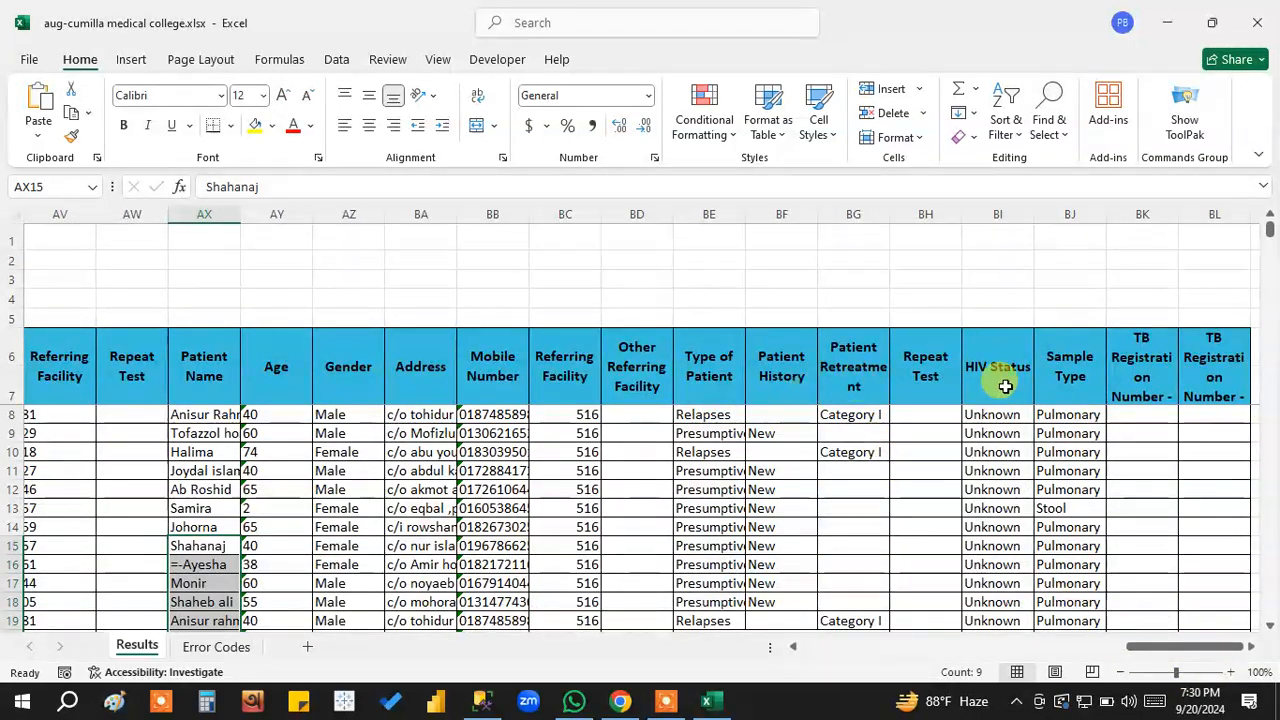
{"action": "left_click", "coordinate": [1065, 380]}
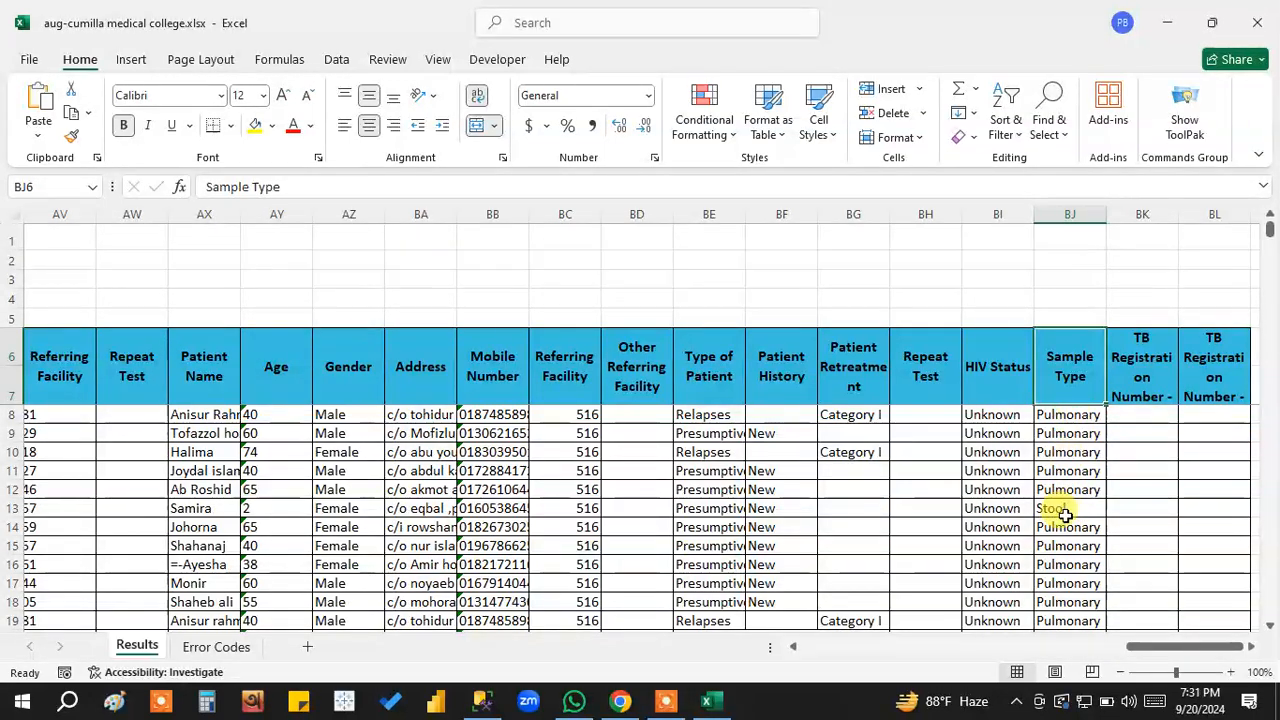
{"action": "left_click", "coordinate": [1078, 414]}
{"action": "left_click", "coordinate": [1070, 507]}
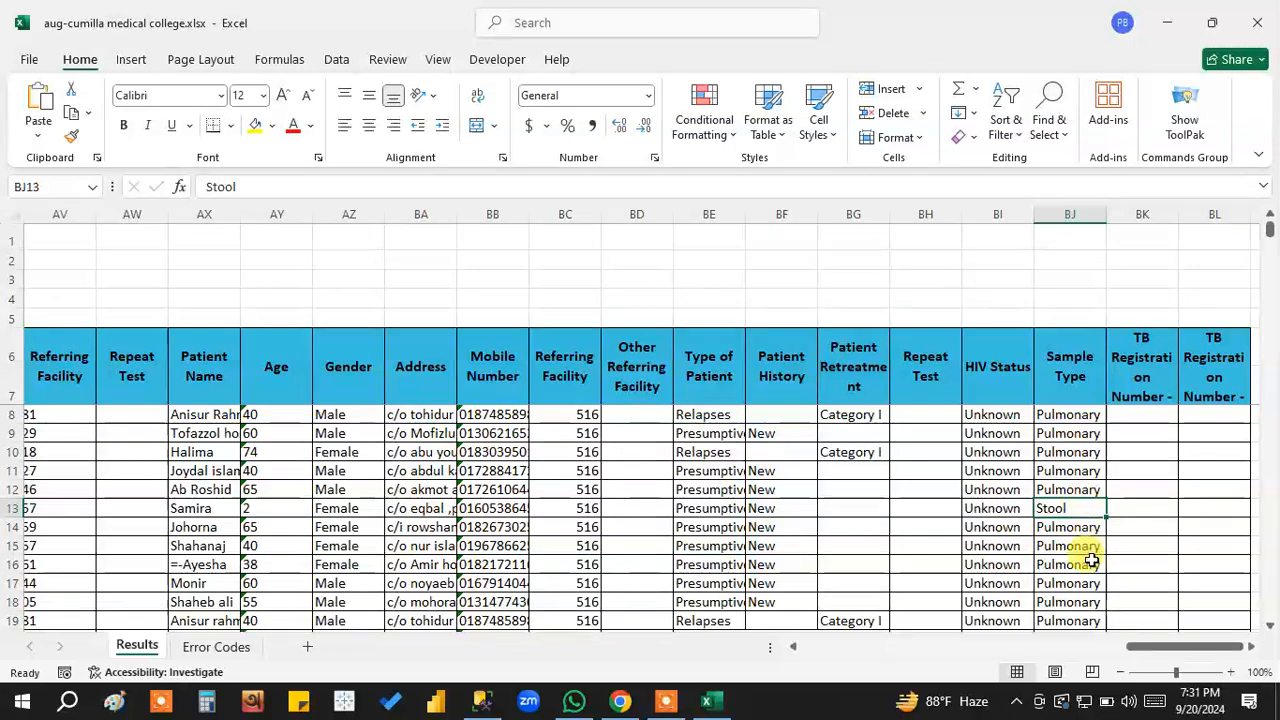
{"action": "scroll", "coordinate": [1090, 562], "scroll_direction": "down", "scroll_amount": 5}
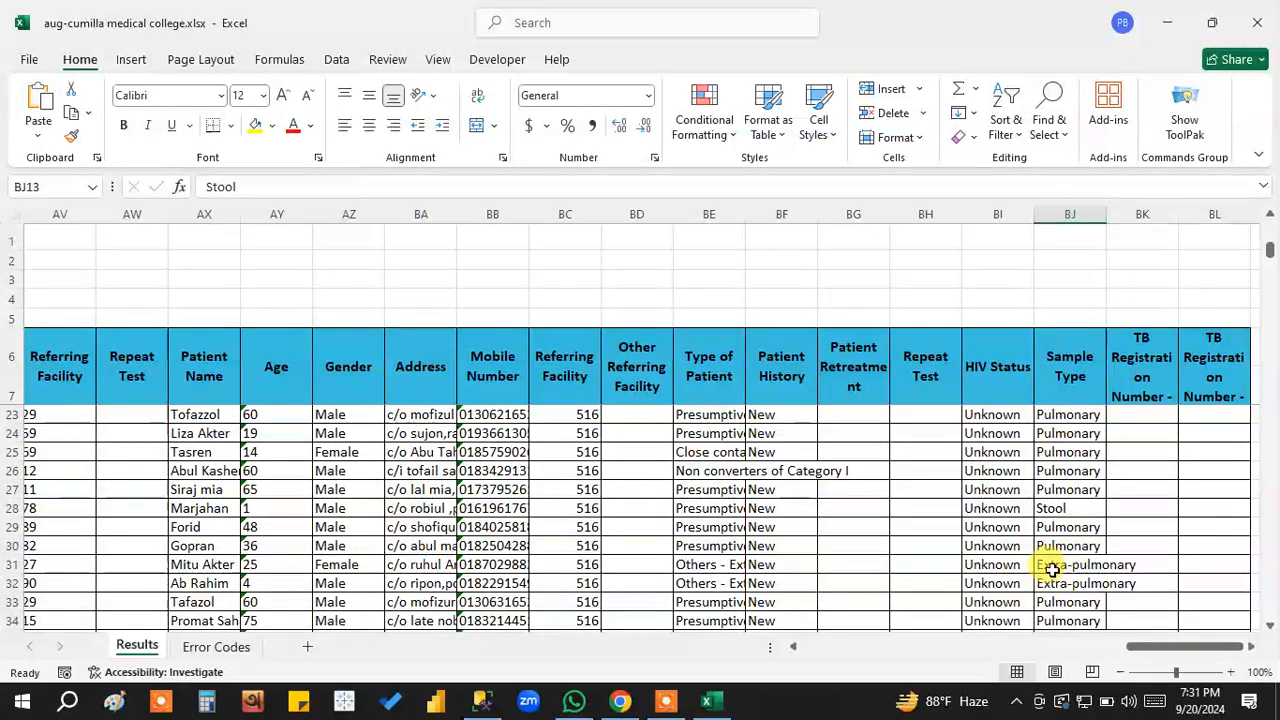
{"action": "left_click", "coordinate": [1052, 566]}
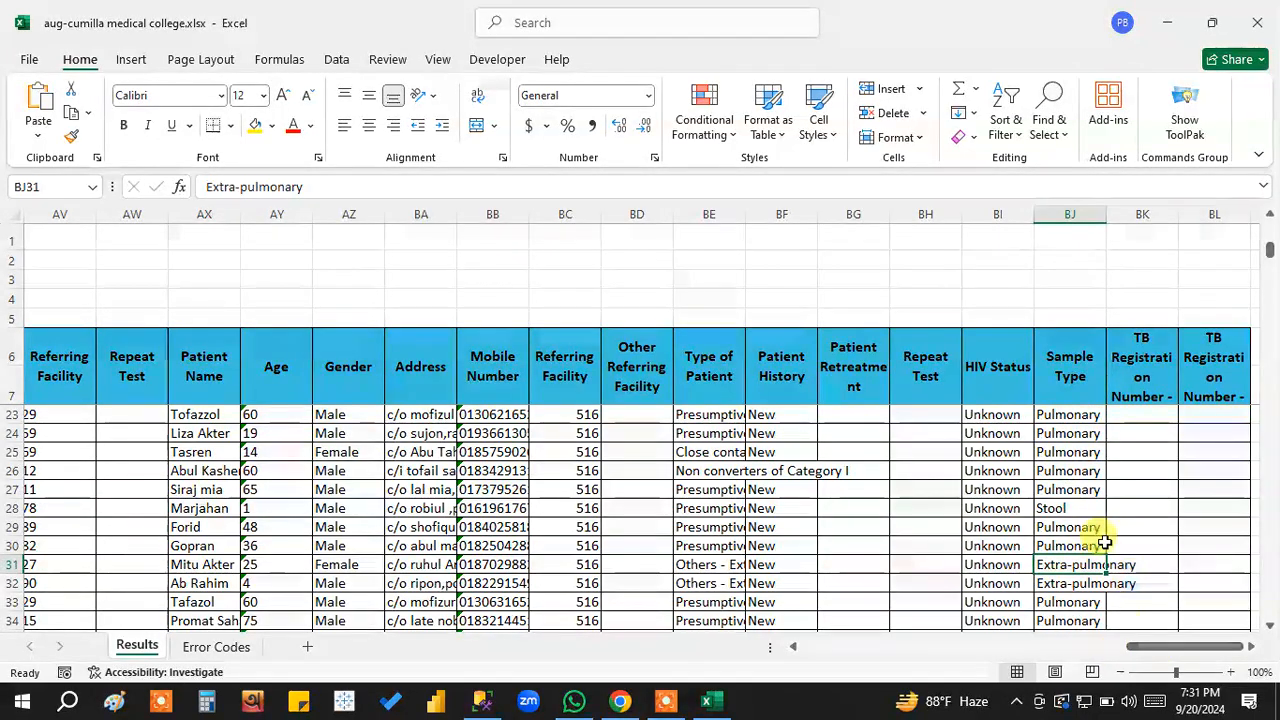
{"action": "left_click", "coordinate": [1077, 508]}
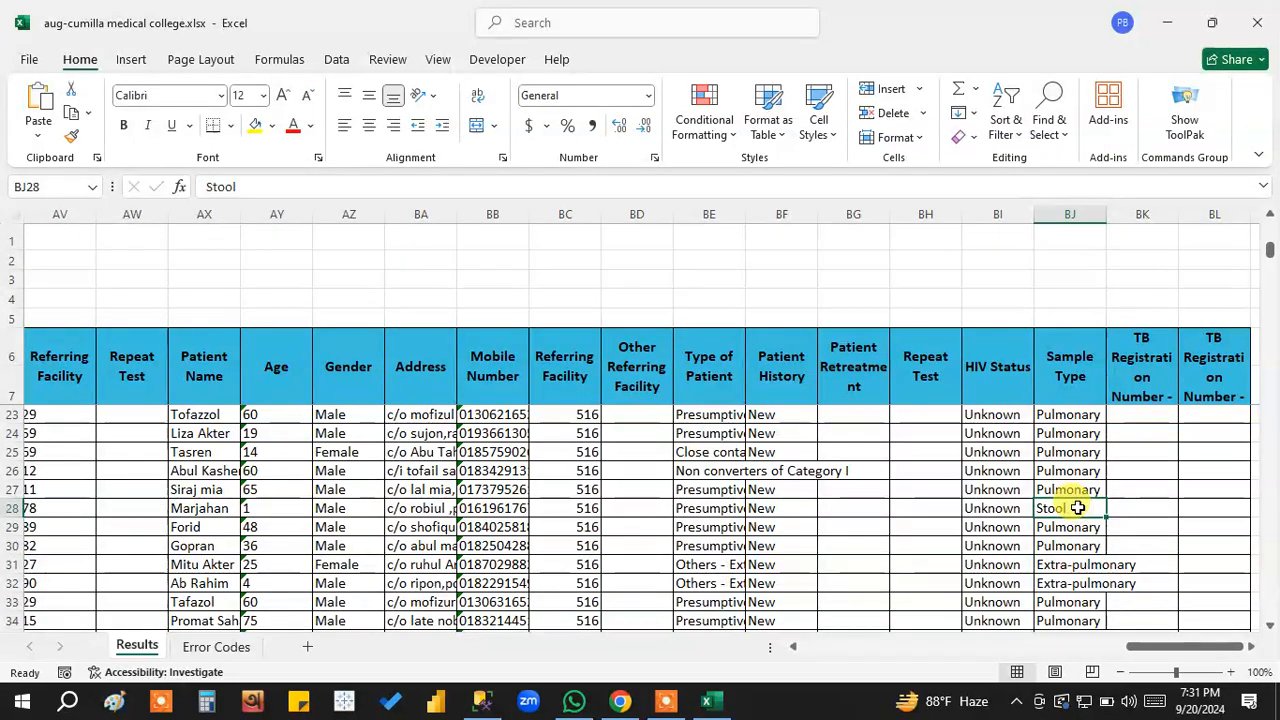
{"action": "left_click", "coordinate": [1065, 489]}
{"action": "left_click", "coordinate": [1075, 508]}
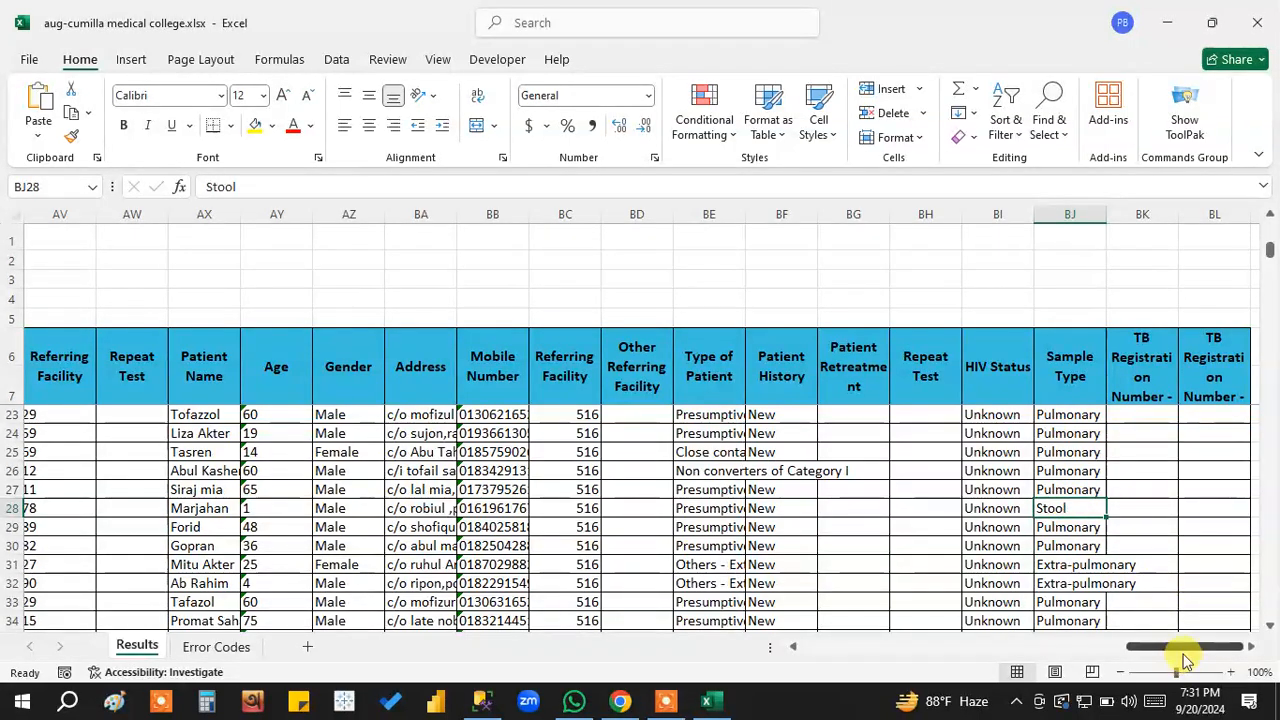
Return to the first columns and add filters to the header row in row 7.
{"action": "left_click_drag", "start_coordinate": [1189, 650], "coordinate": [822, 646]}
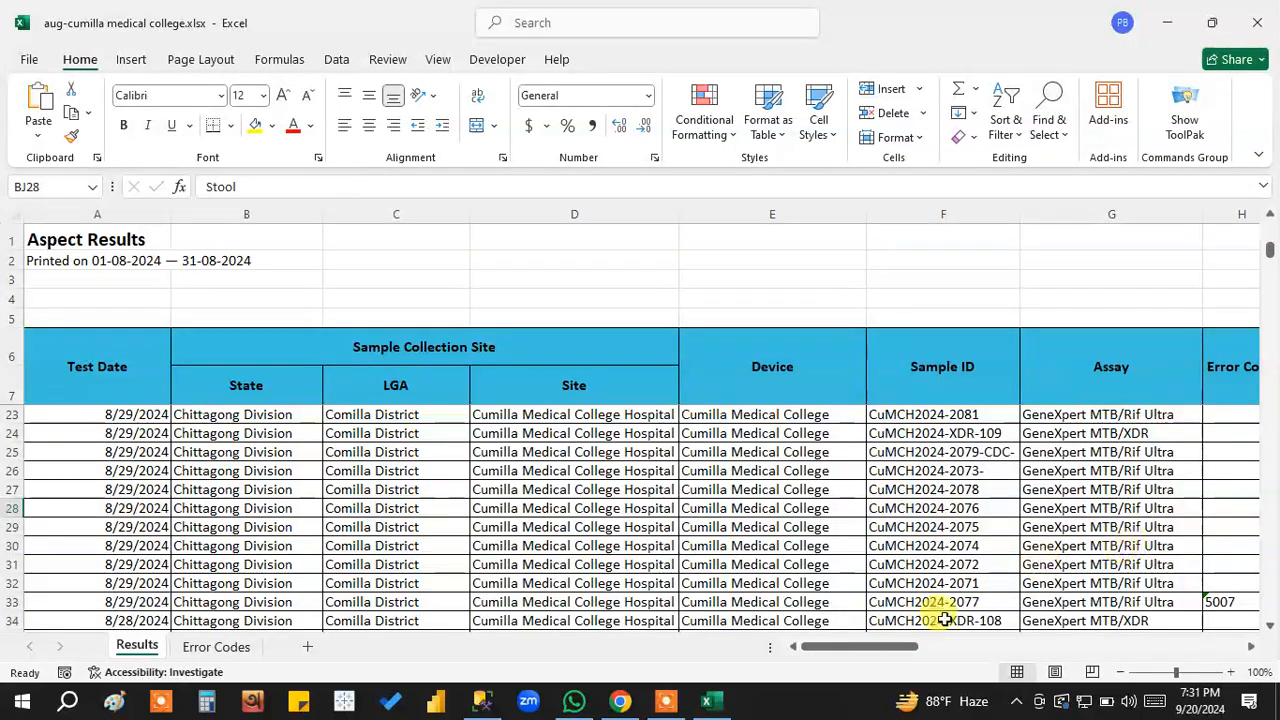
{"action": "left_click_drag", "start_coordinate": [857, 649], "coordinate": [886, 650]}
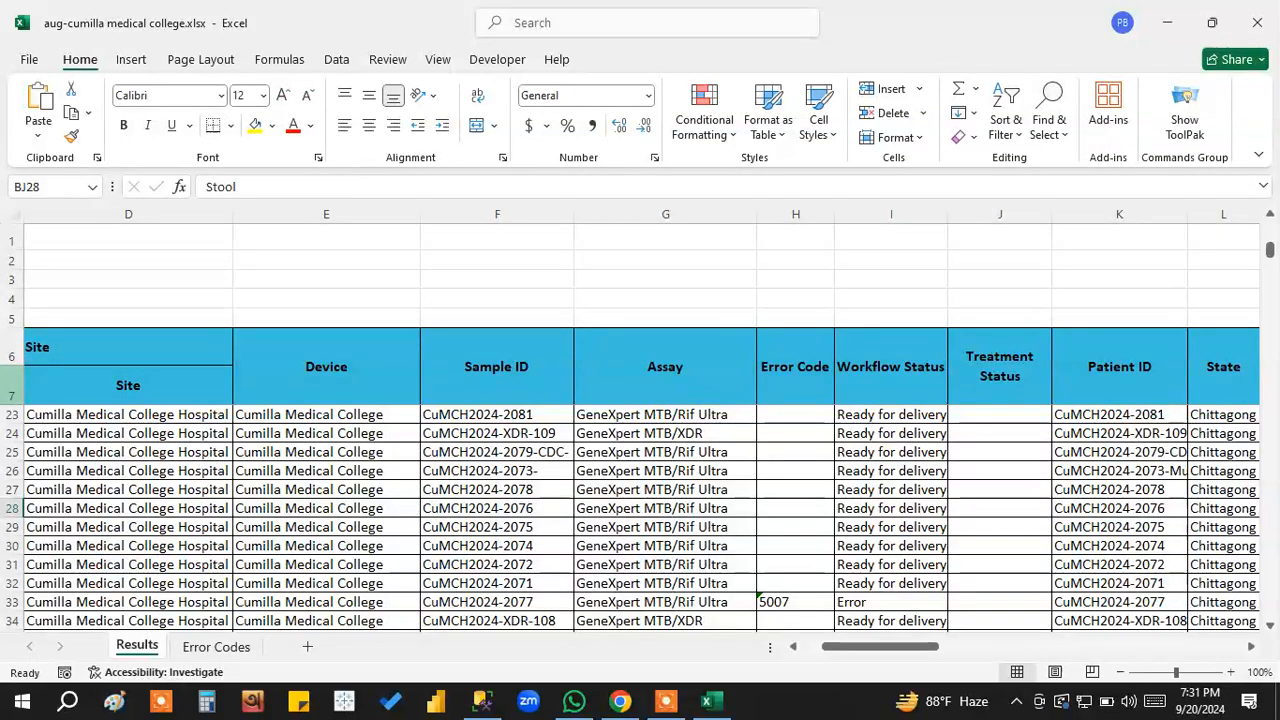
{"action": "left_click", "coordinate": [12, 385]}
{"action": "left_click", "coordinate": [1005, 112]}
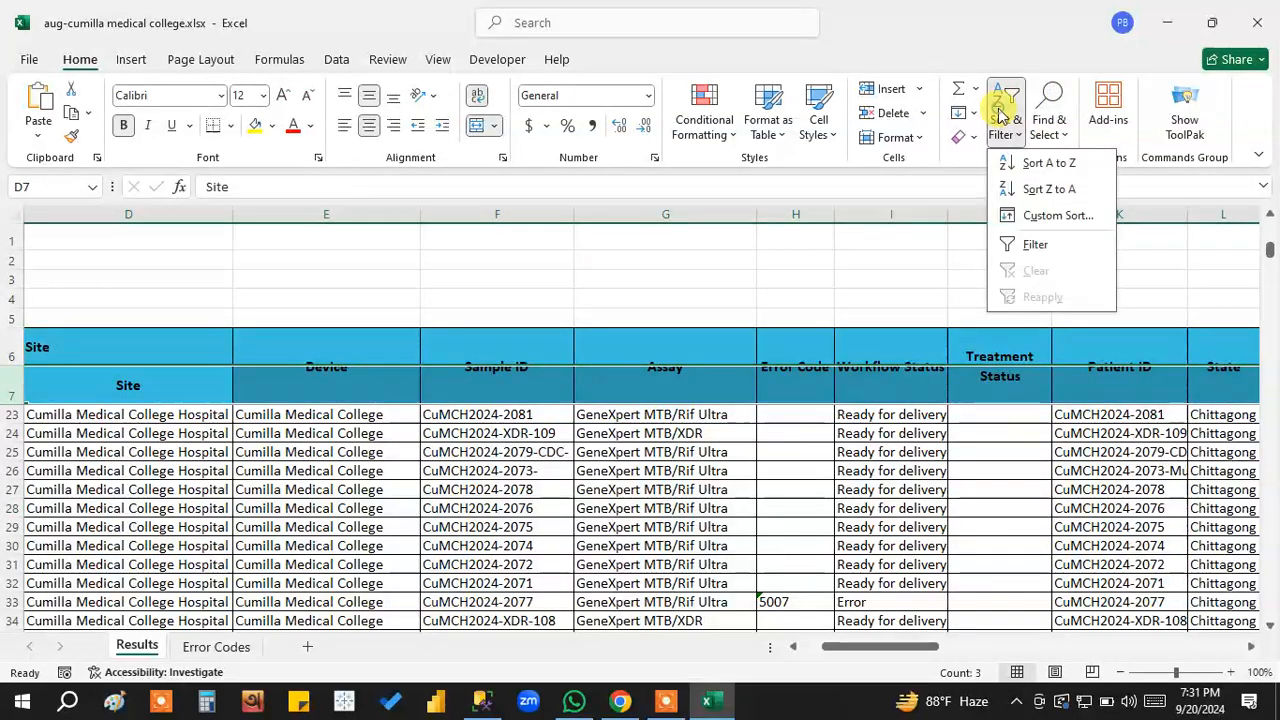
{"action": "left_click", "coordinate": [1033, 244]}
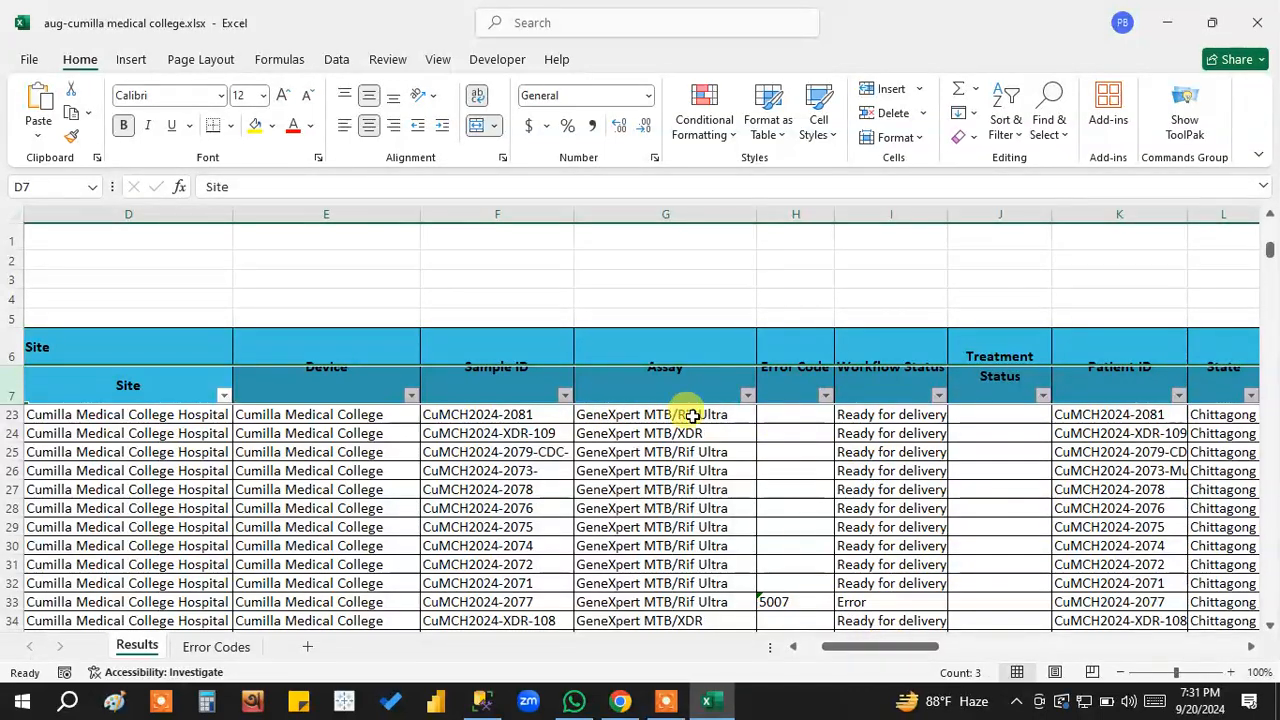
Filter the Assay column to only GeneXpert MTB/Rif Ultra and select the filtered entries down to row 299 to check their count.
{"action": "left_click", "coordinate": [750, 396]}
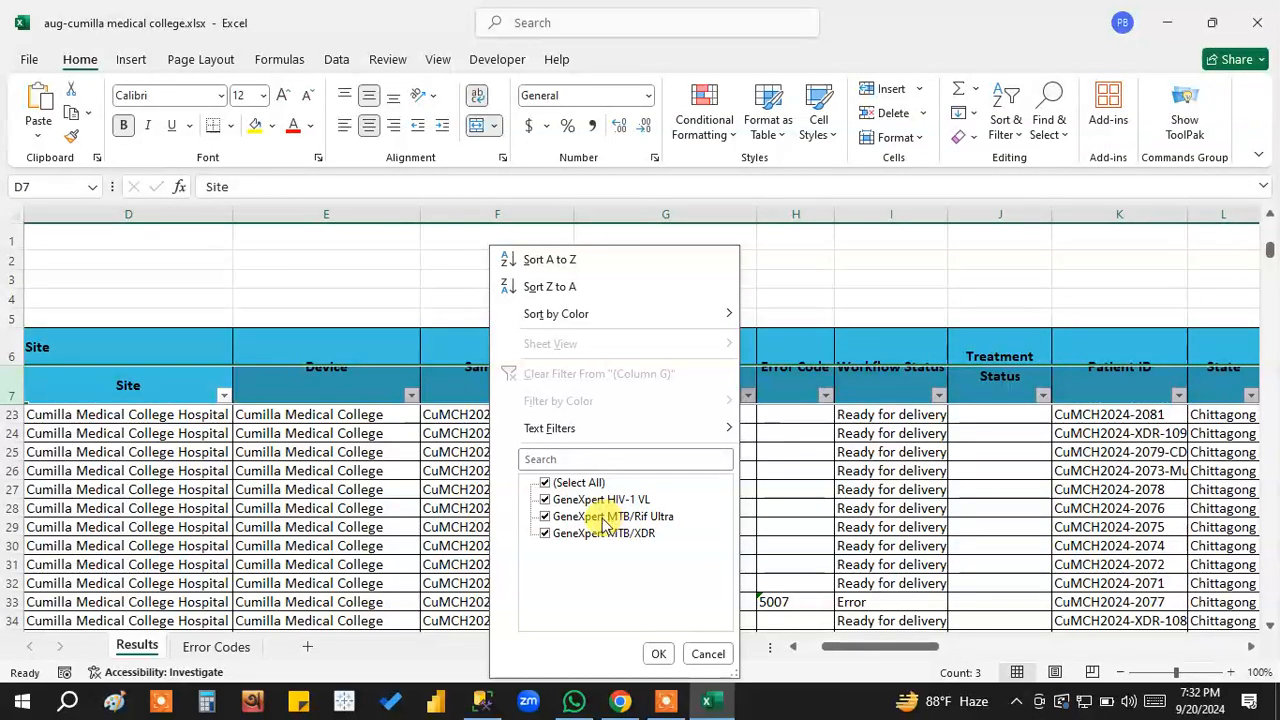
{"action": "left_click", "coordinate": [575, 484]}
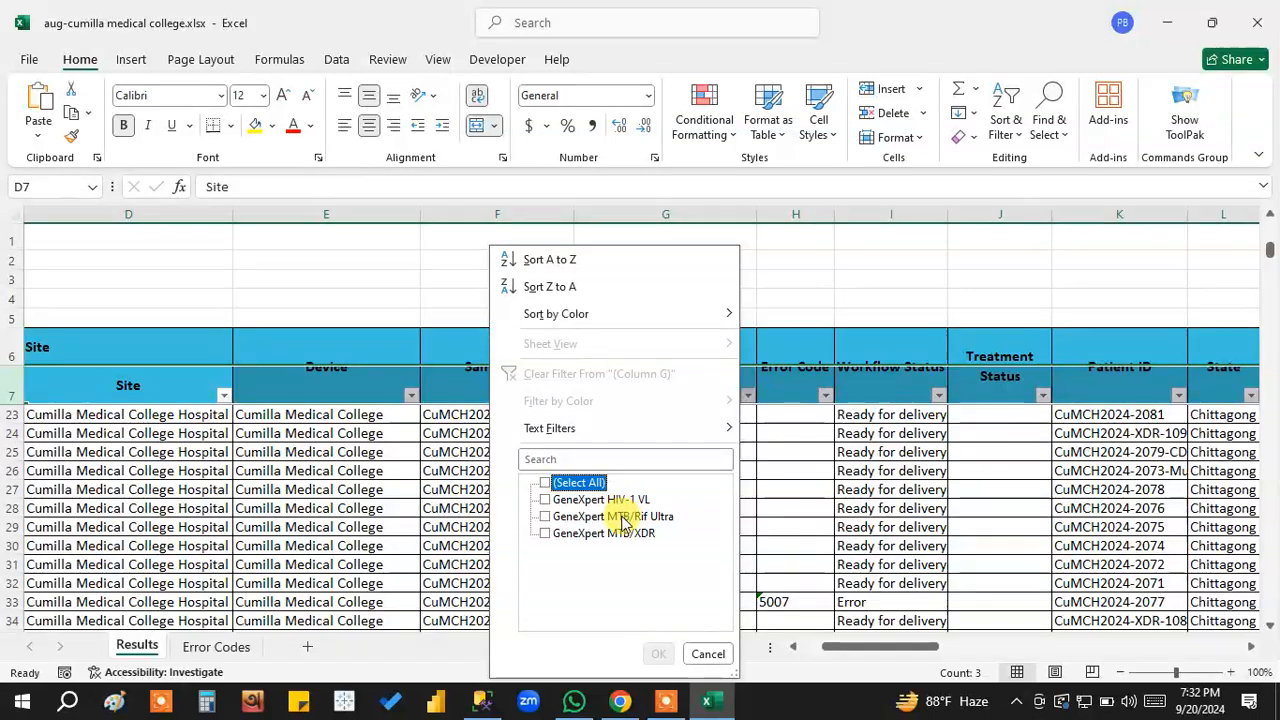
{"action": "left_click", "coordinate": [615, 516]}
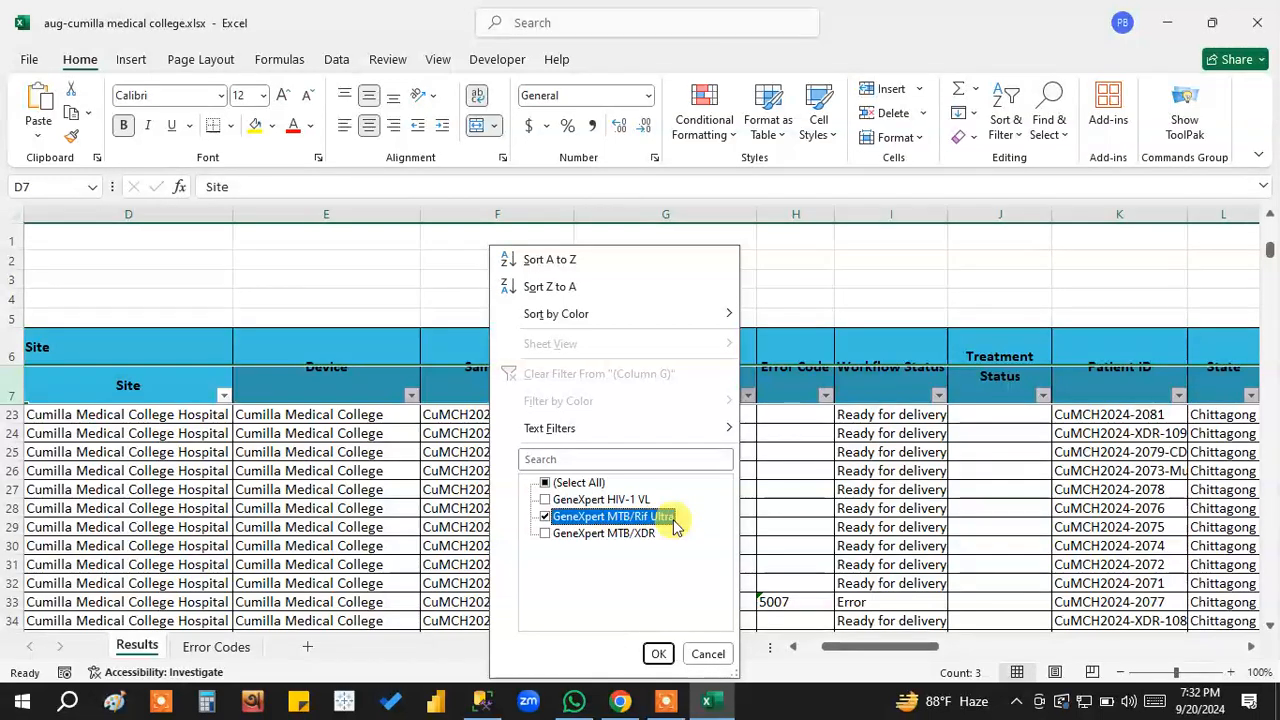
{"action": "left_click", "coordinate": [658, 653]}
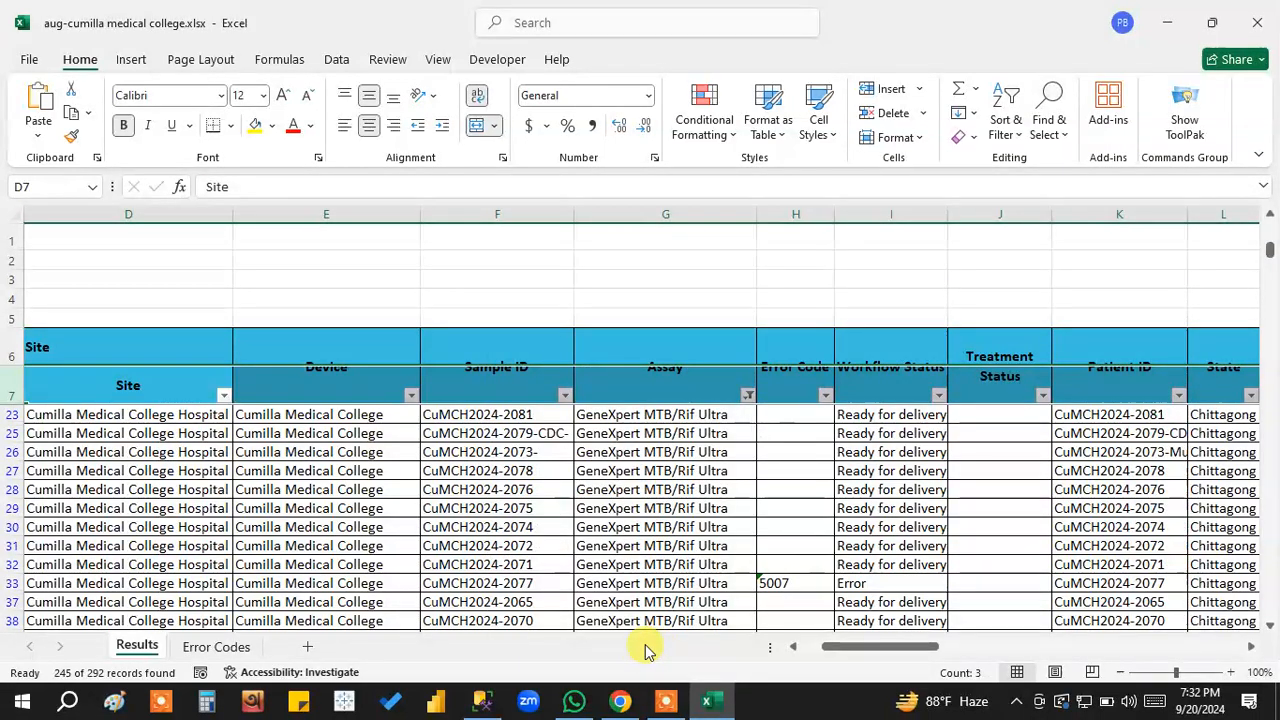
{"action": "scroll", "coordinate": [857, 566], "scroll_direction": "up", "scroll_amount": 4}
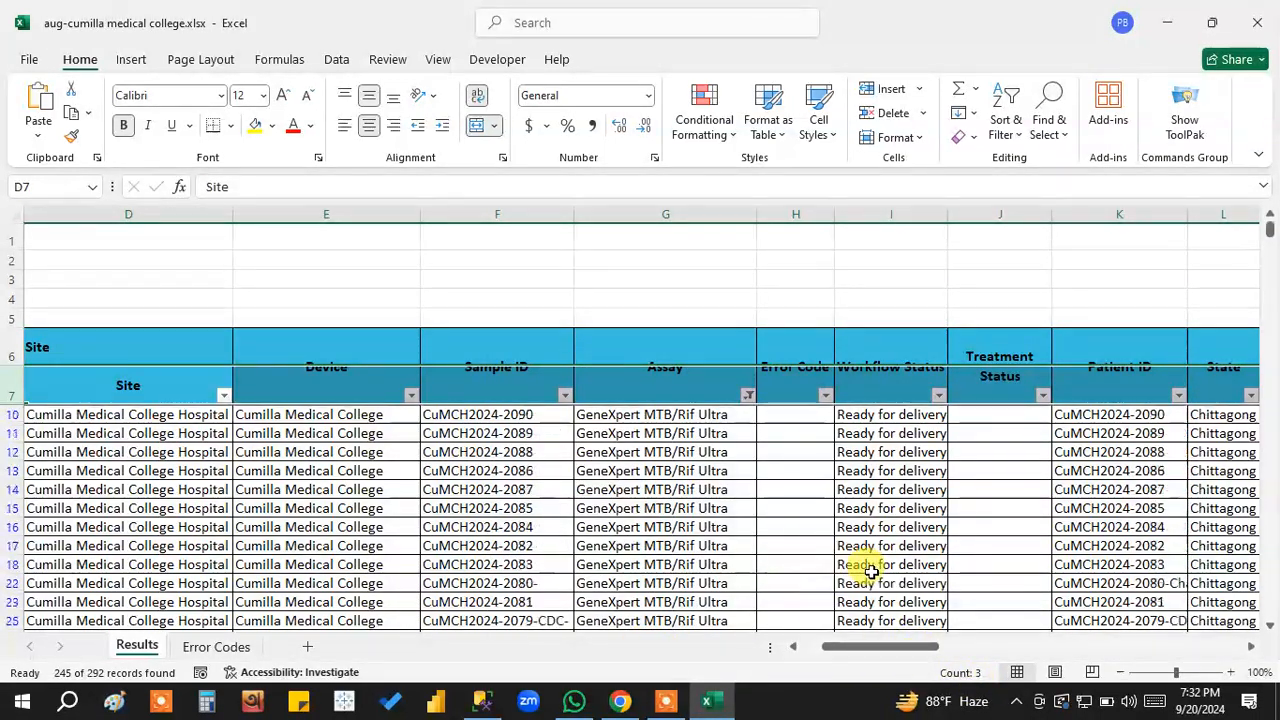
{"action": "left_click_drag", "start_coordinate": [660, 417], "coordinate": [665, 581]}
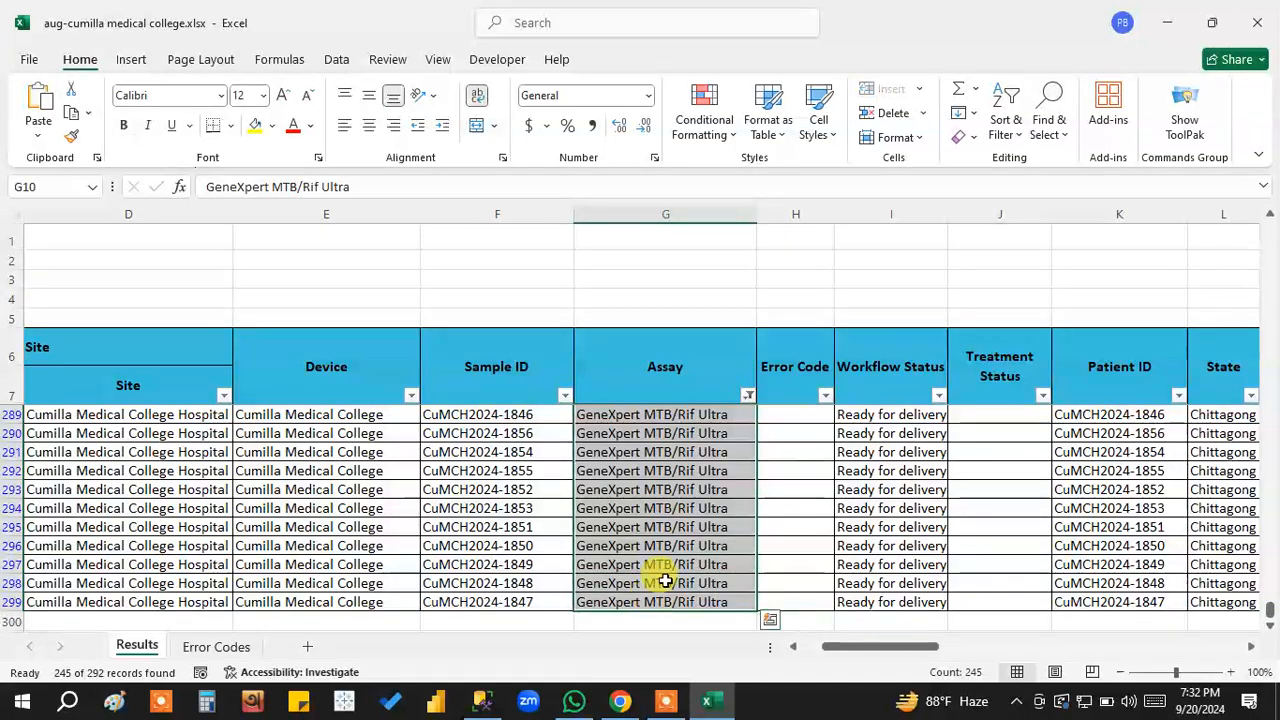
Examine the patient details of the filtered GeneXpert MTB/Rif Ultra records, from the last rows back up to the first.
{"action": "left_click", "coordinate": [979, 688]}
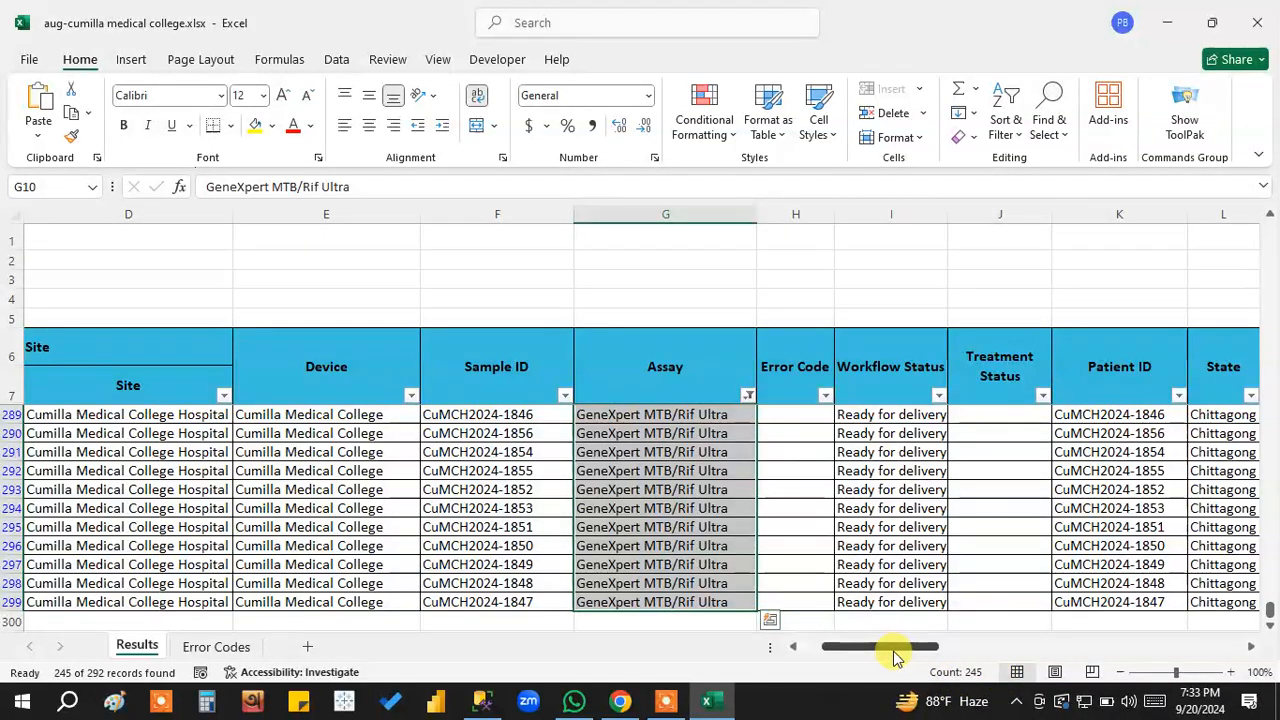
{"action": "left_click_drag", "start_coordinate": [889, 647], "coordinate": [915, 653]}
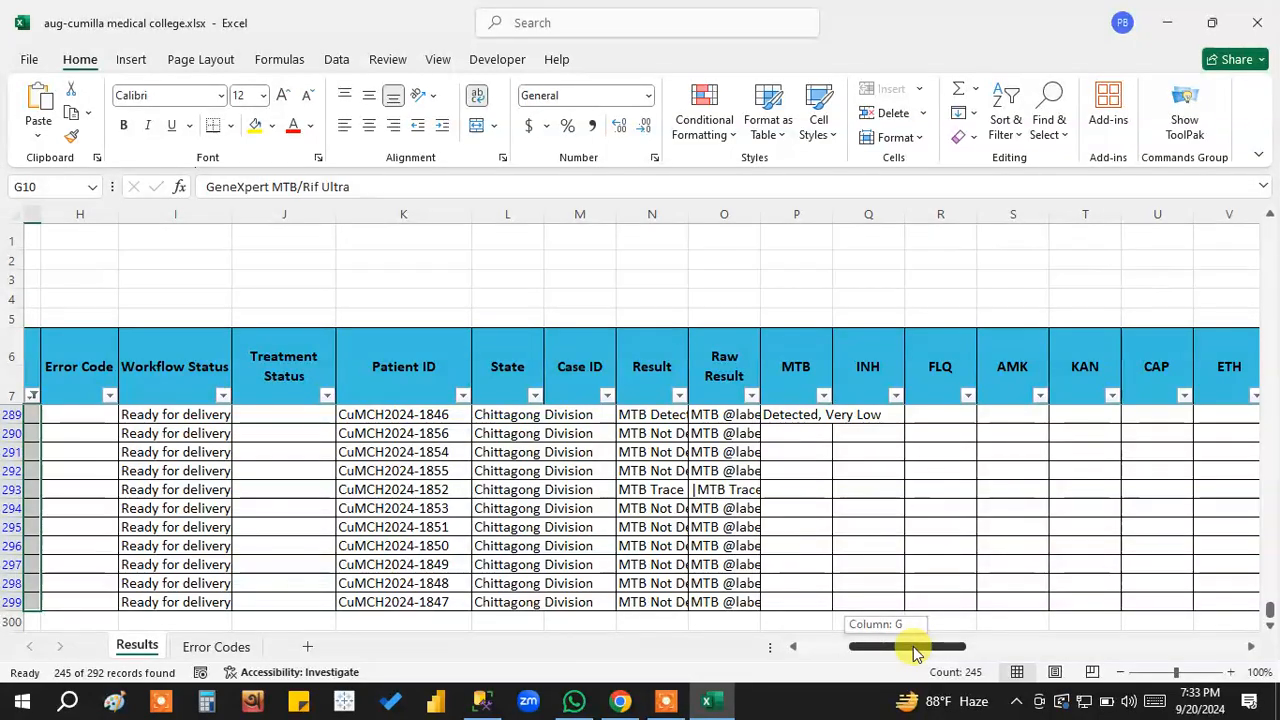
{"action": "left_click_drag", "start_coordinate": [915, 652], "coordinate": [1195, 660]}
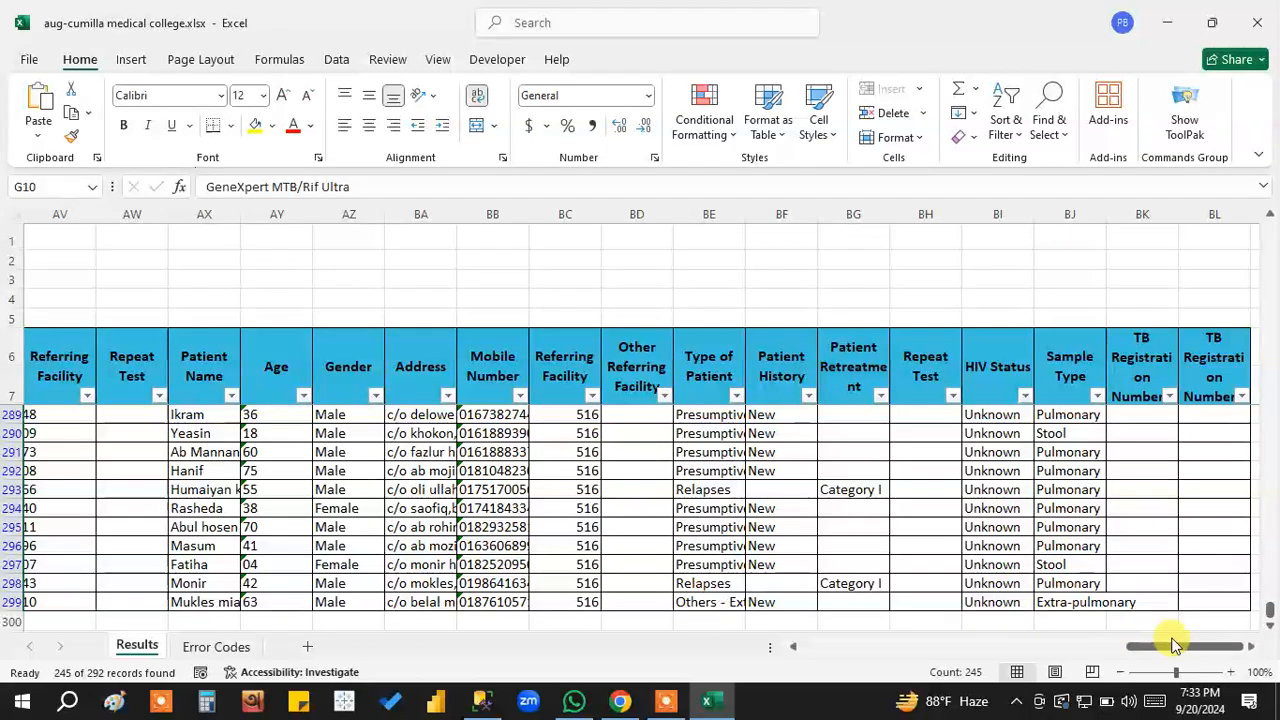
{"action": "left_click_drag", "start_coordinate": [1172, 644], "coordinate": [1145, 645]}
{"action": "scroll", "coordinate": [535, 490], "scroll_direction": "up", "scroll_amount": 4}
{"action": "scroll", "coordinate": [535, 489], "scroll_direction": "up", "scroll_amount": 20}
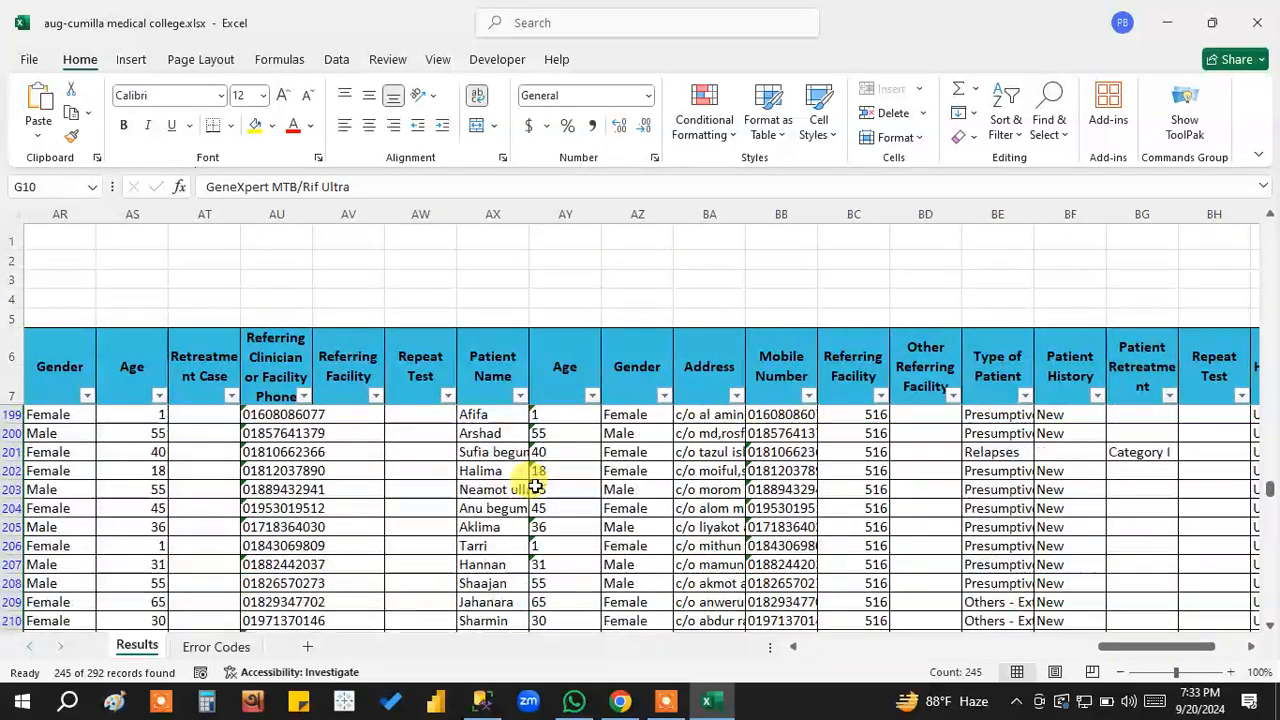
{"action": "scroll", "coordinate": [535, 486], "scroll_direction": "up", "scroll_amount": 20}
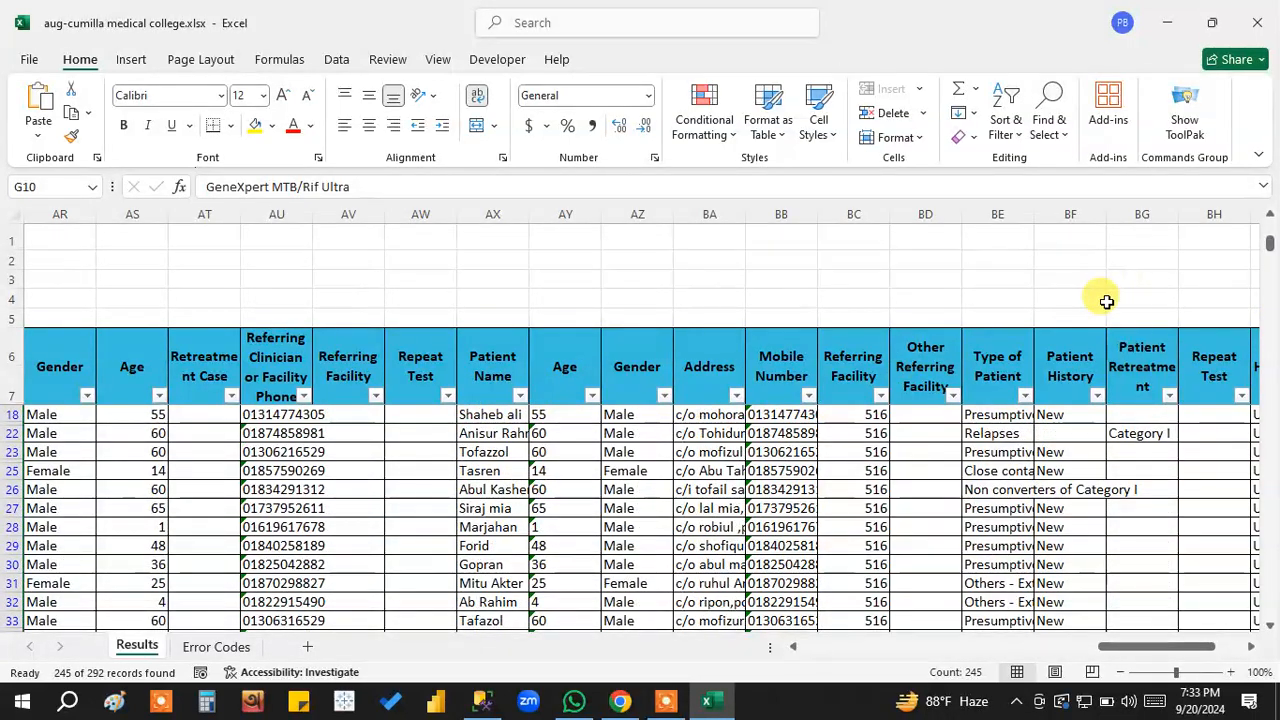
{"action": "scroll", "coordinate": [640, 415], "scroll_direction": "up", "scroll_amount": 3}
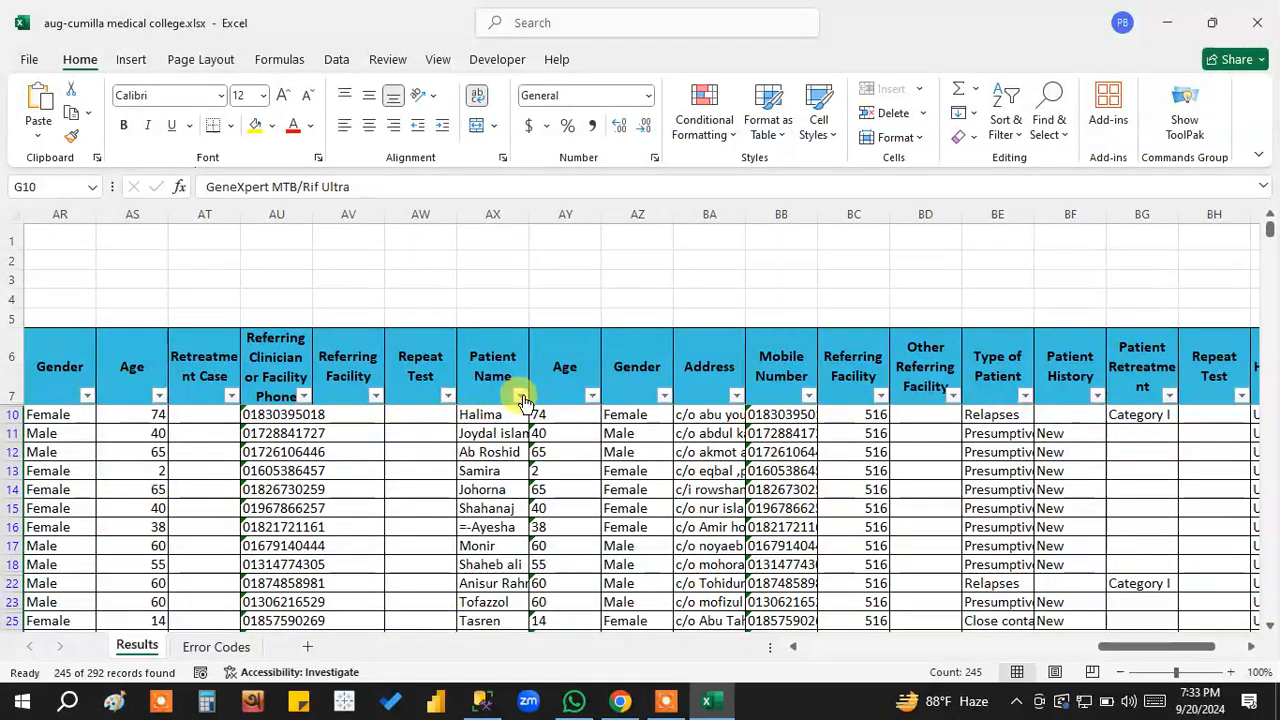
Look through the Patient Name filter values from beginning to end, leaving all names selected.
{"action": "left_click", "coordinate": [520, 395]}
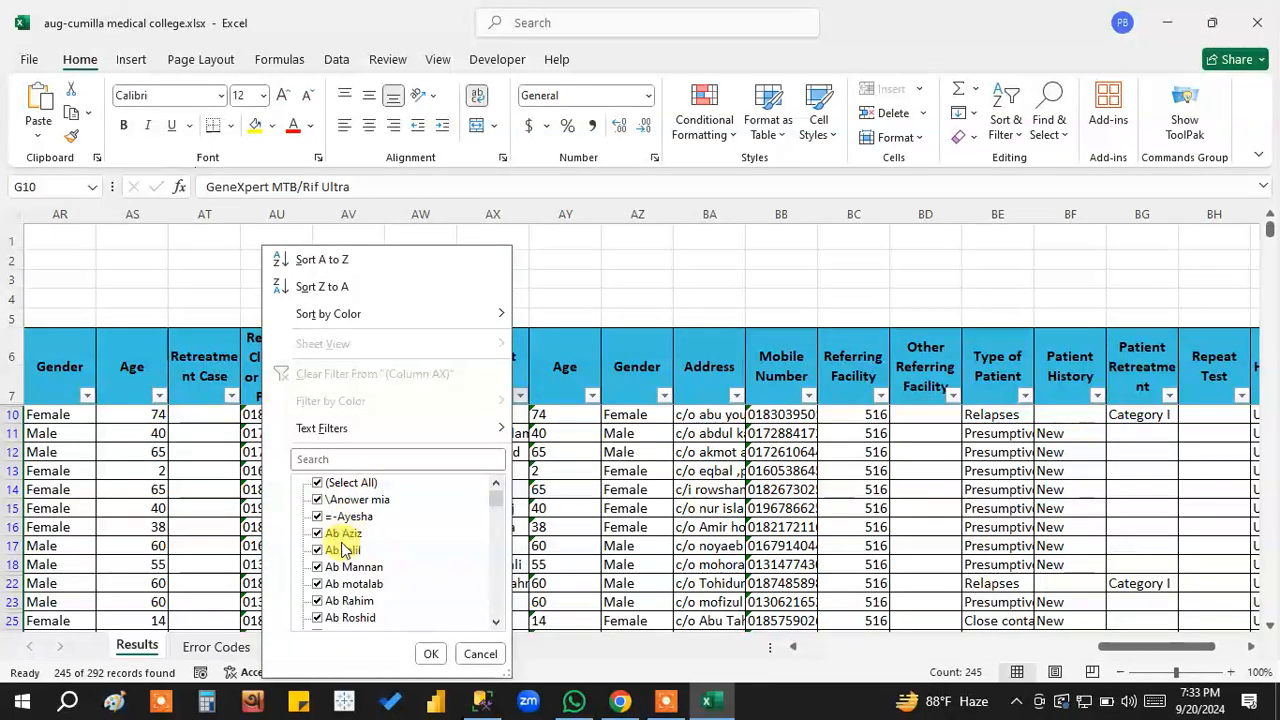
{"action": "left_click_drag", "start_coordinate": [498, 500], "coordinate": [493, 610]}
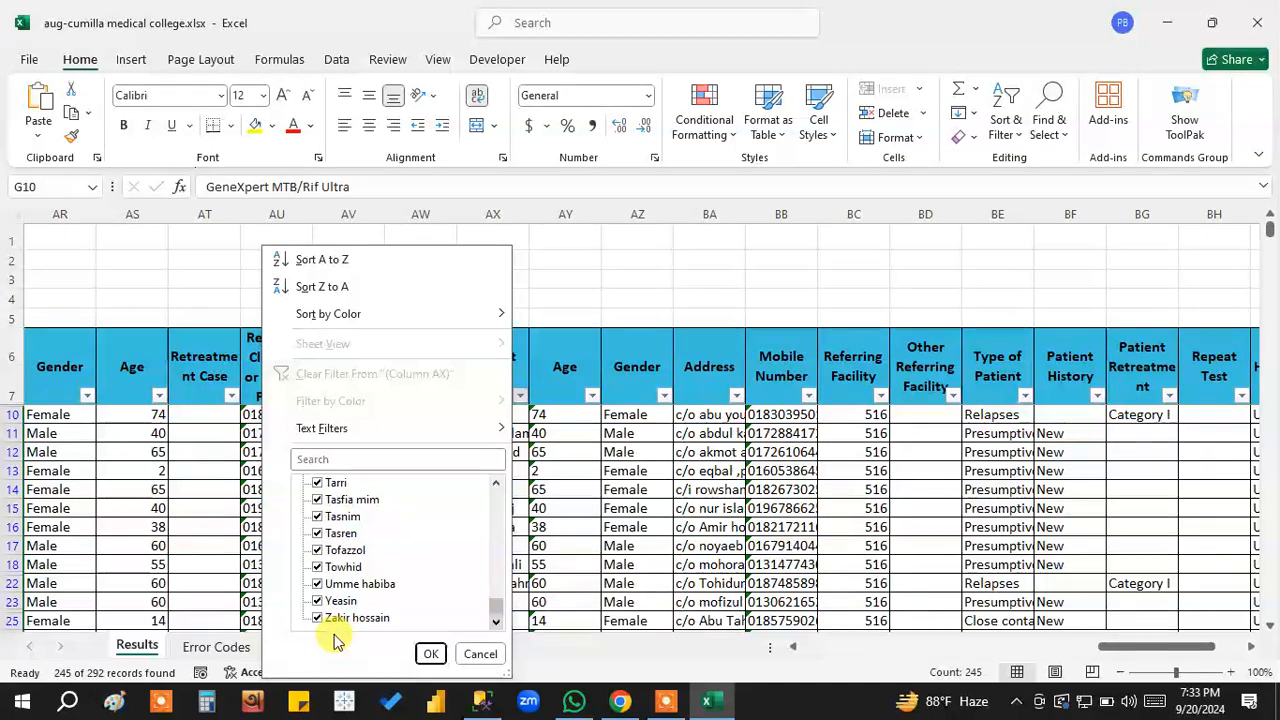
{"action": "mouse_move", "coordinate": [500, 622]}
{"action": "left_mouse_down"}
{"action": "mouse_move", "coordinate": [496, 486]}
{"action": "mouse_move", "coordinate": [498, 606]}
{"action": "left_mouse_up"}
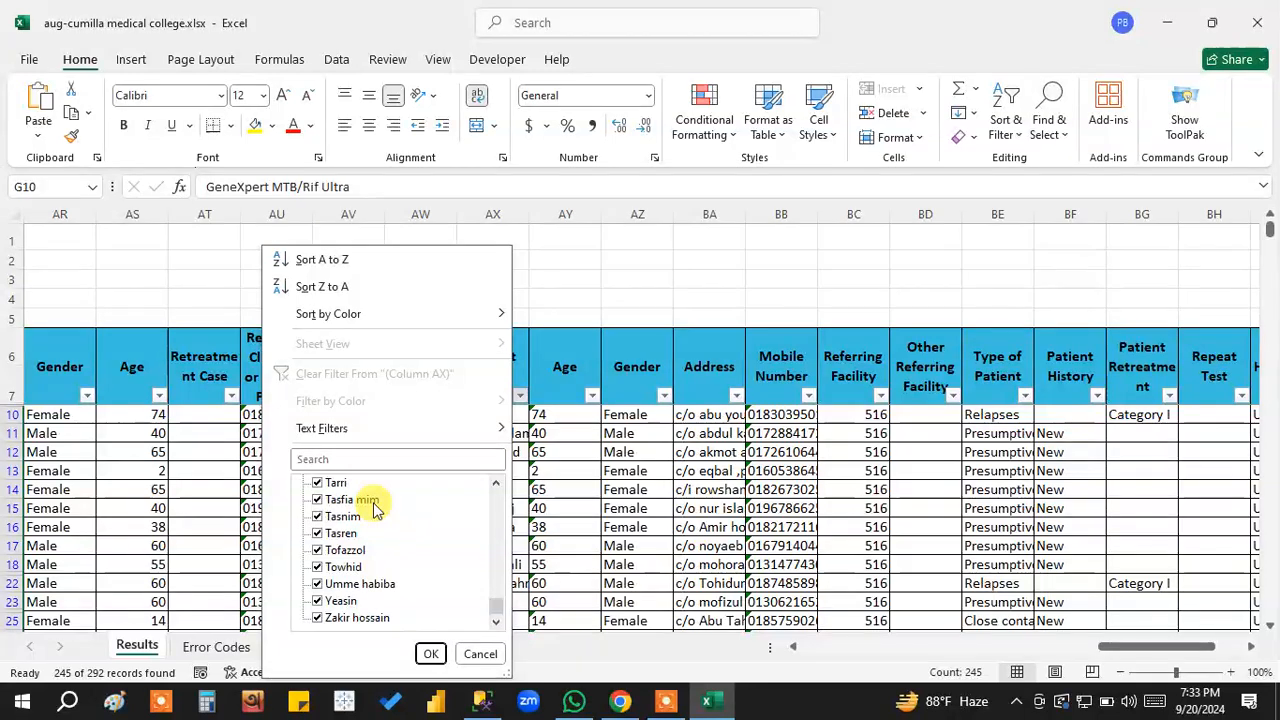
{"action": "left_click", "coordinate": [432, 655]}
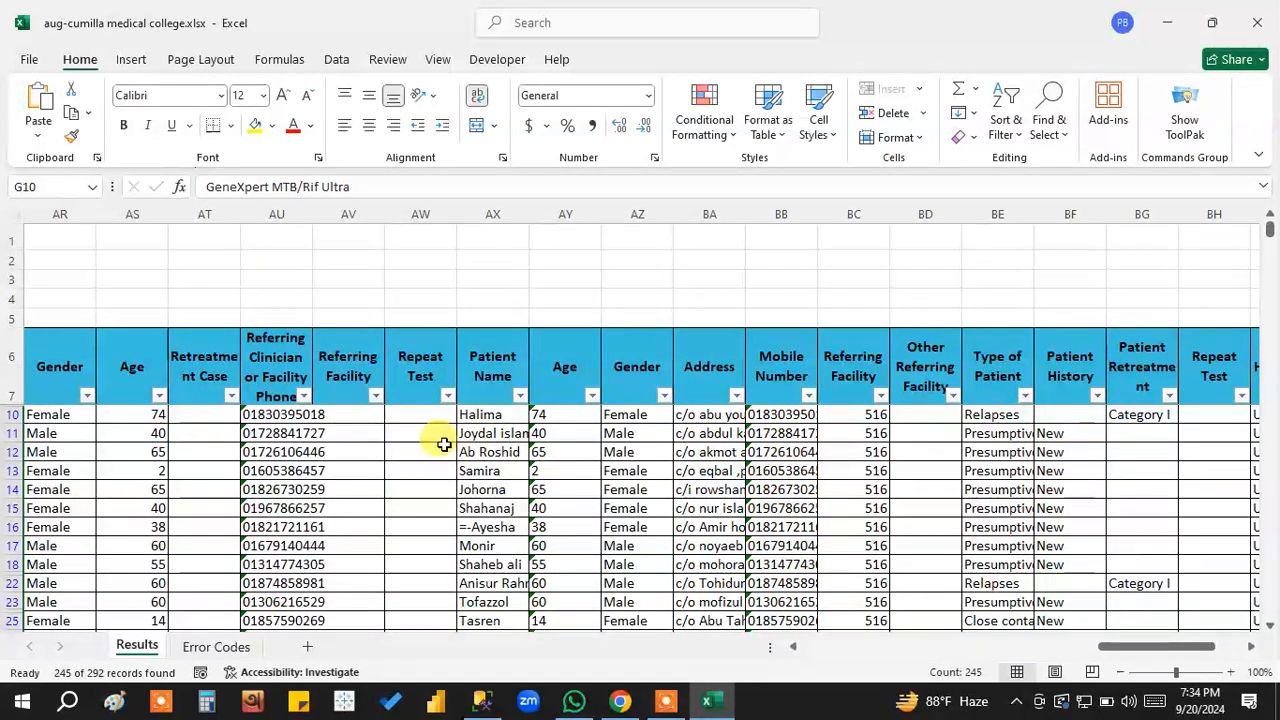
Filter the Sample Type column to only Extra-pulmonary and select the filtered entries from row 31 to row 299 to check their count.
{"action": "left_click_drag", "start_coordinate": [1168, 647], "coordinate": [1230, 655]}
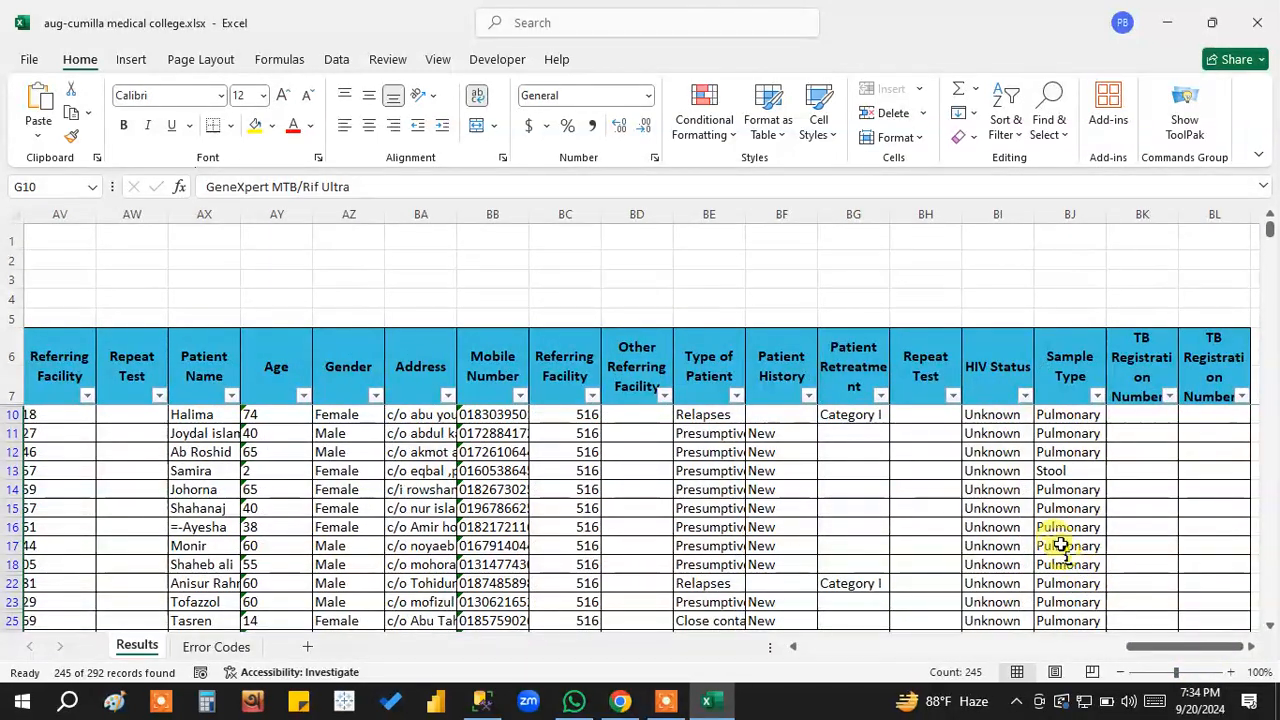
{"action": "left_click", "coordinate": [1066, 356]}
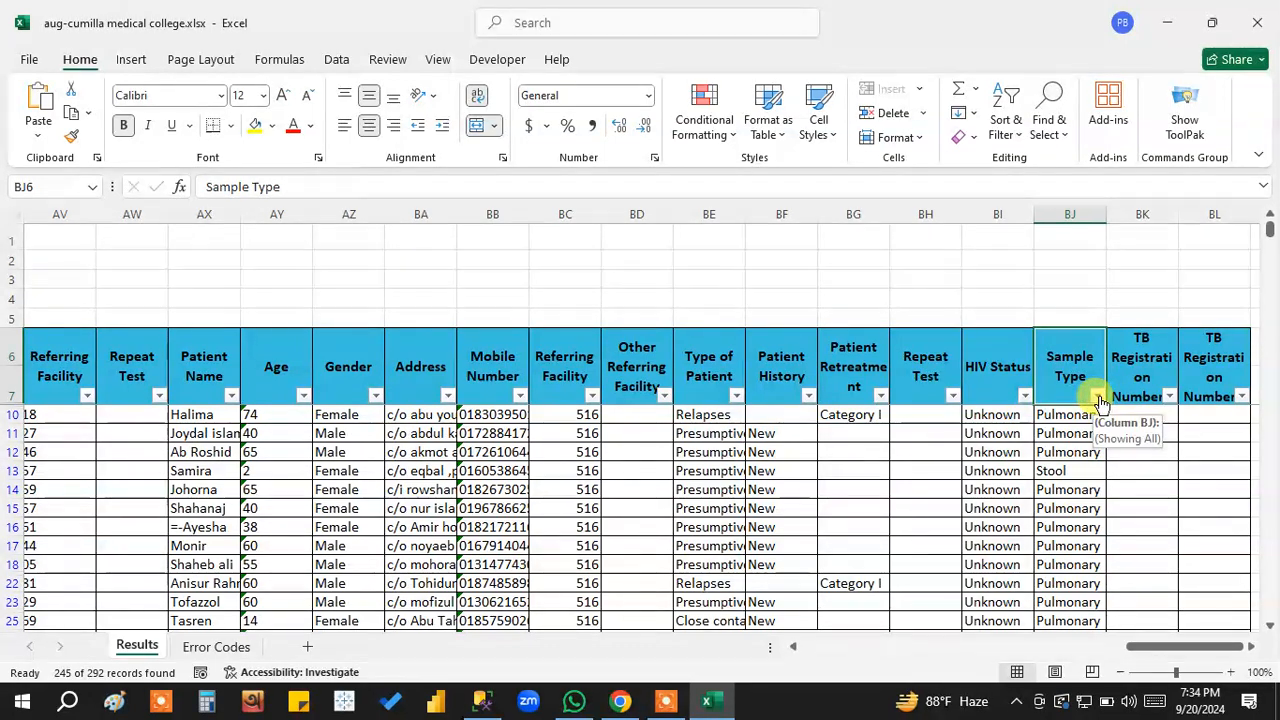
{"action": "left_click", "coordinate": [1098, 396]}
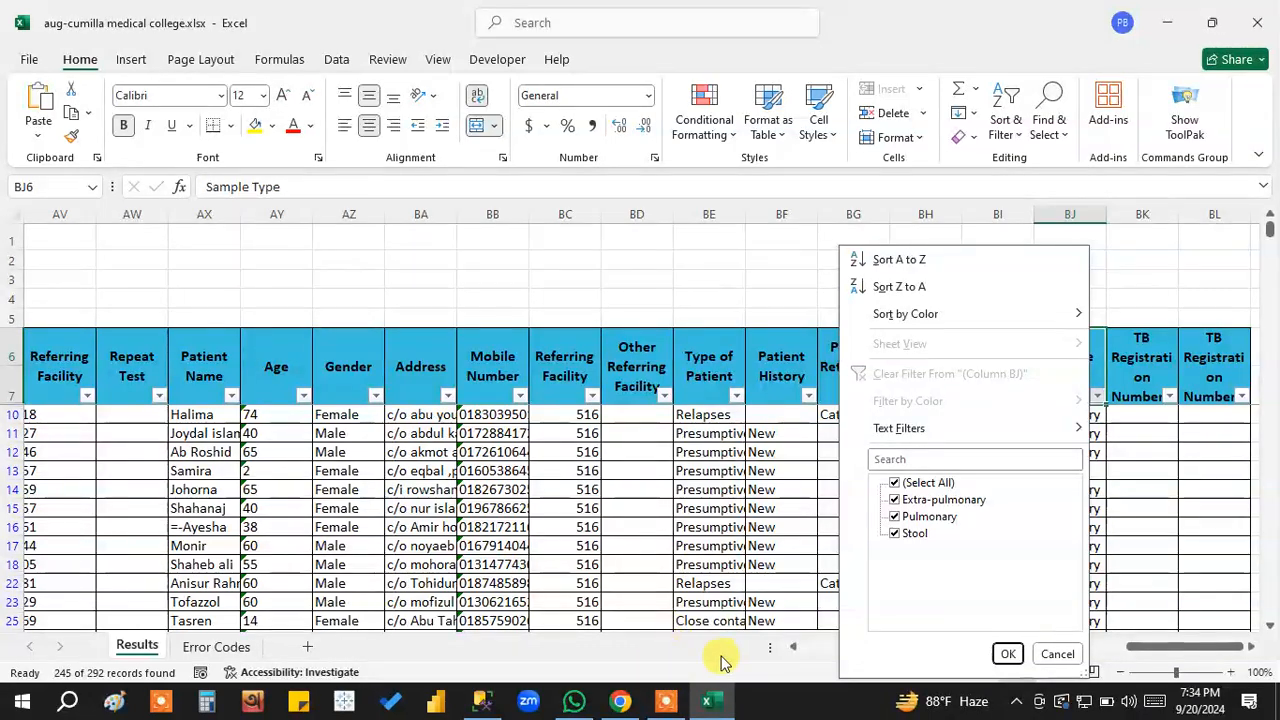
{"action": "left_click", "coordinate": [930, 485]}
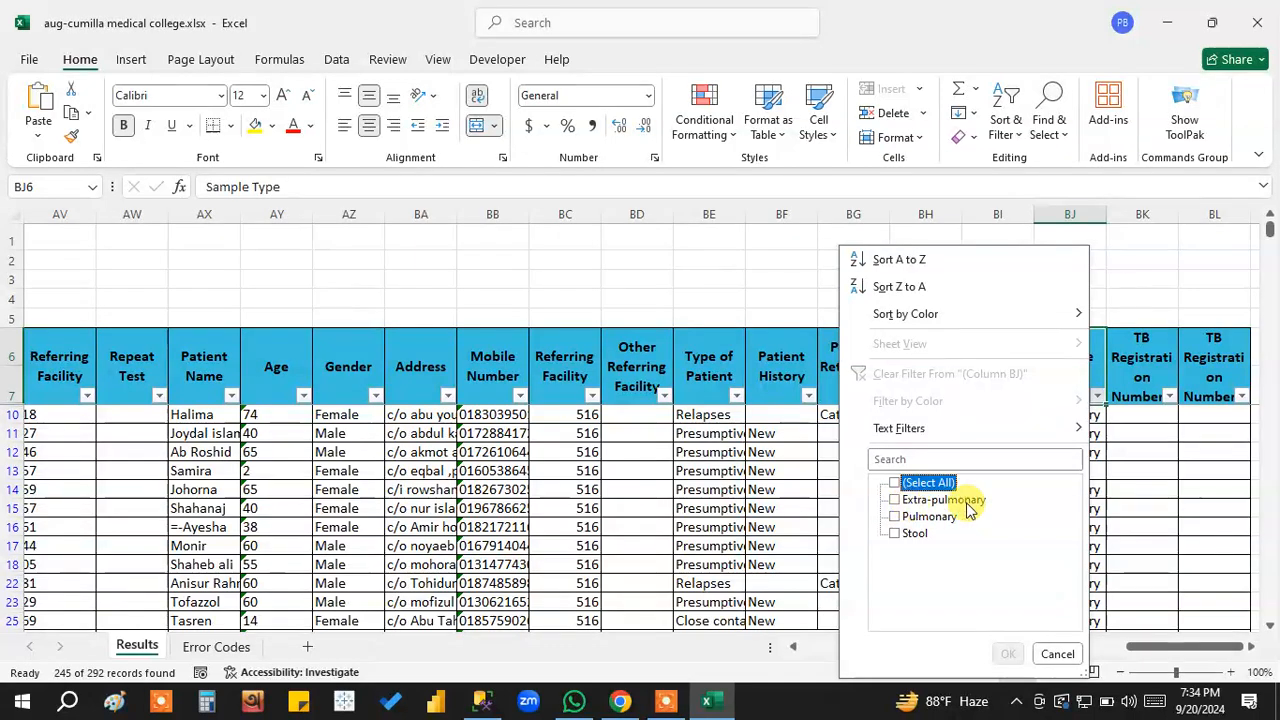
{"action": "left_click", "coordinate": [898, 501]}
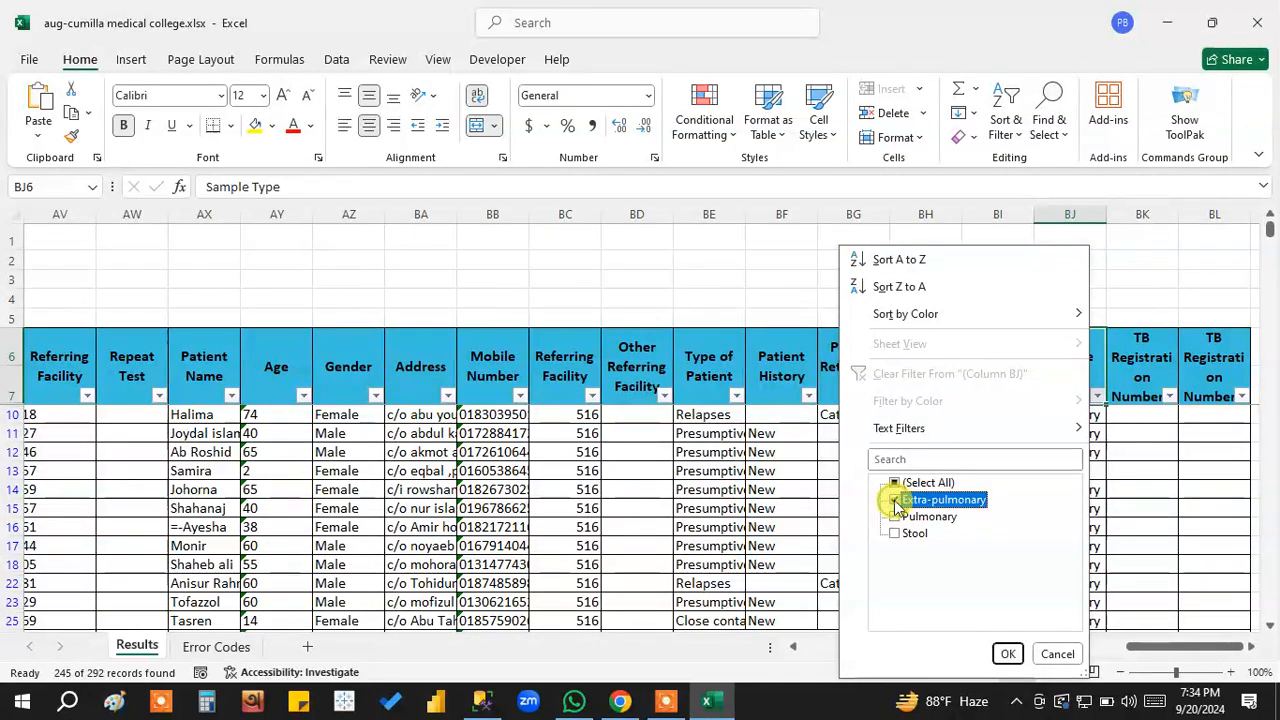
{"action": "left_click", "coordinate": [1007, 654]}
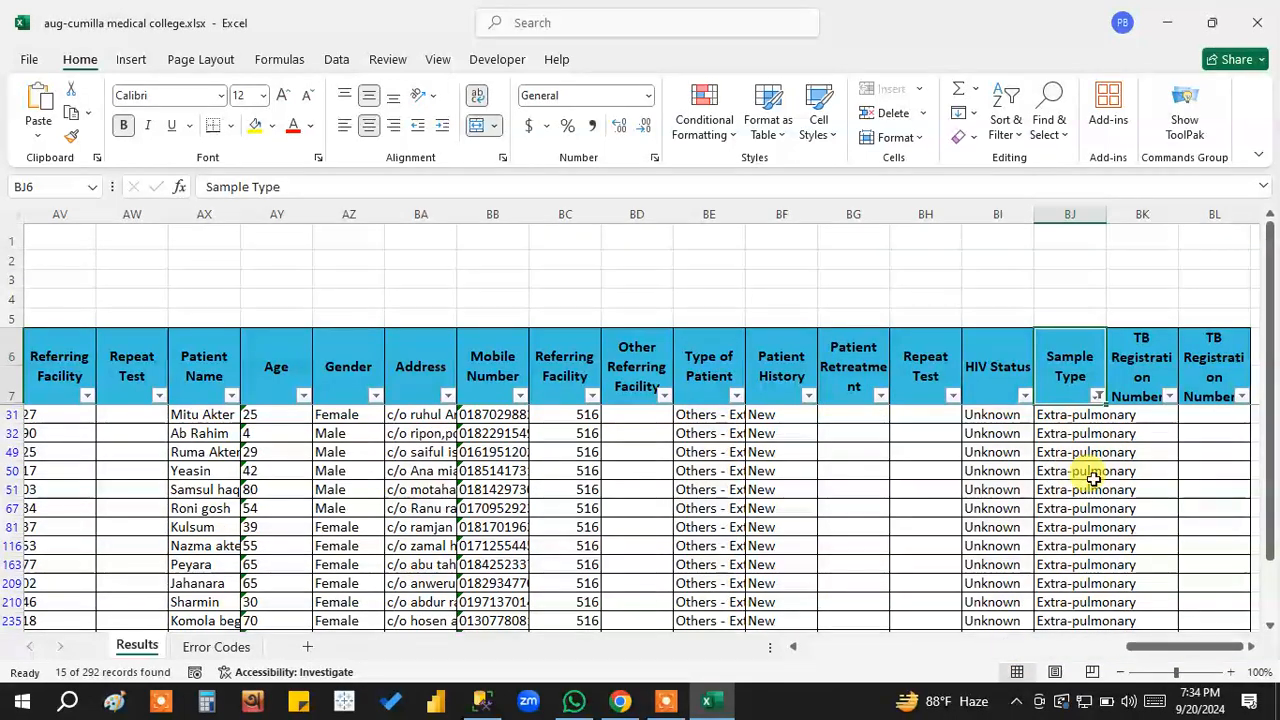
{"action": "left_click_drag", "start_coordinate": [1063, 417], "coordinate": [1049, 600]}
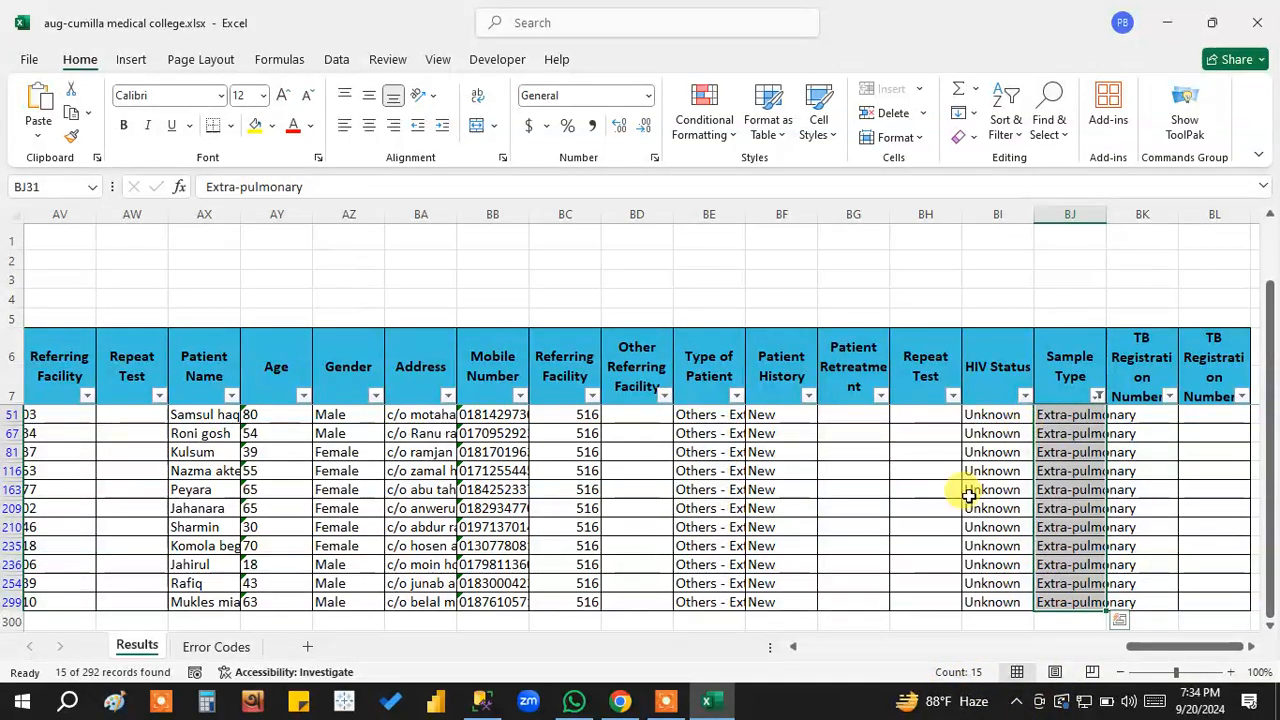
Return to the first columns and highlight the Sample IDs of the Extra-pulmonary records from row 31 to row 254.
{"action": "left_click_drag", "start_coordinate": [1163, 652], "coordinate": [868, 660]}
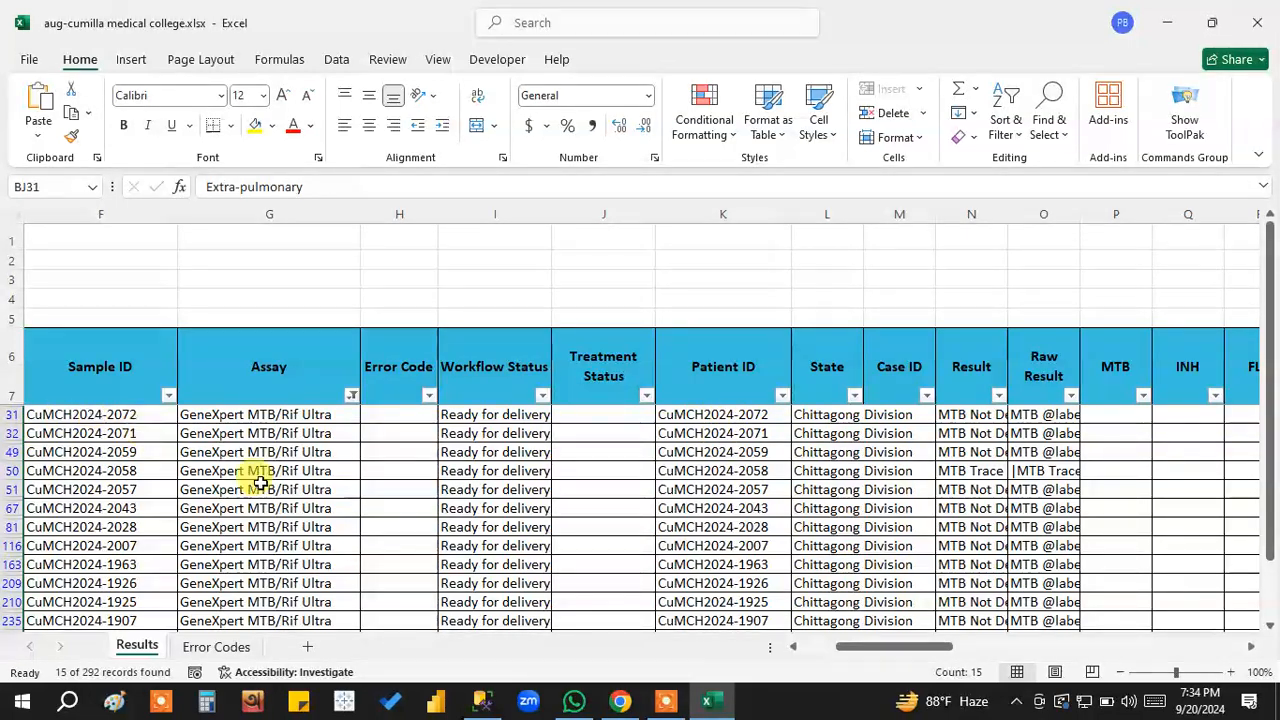
{"action": "left_click_drag", "start_coordinate": [895, 650], "coordinate": [851, 647]}
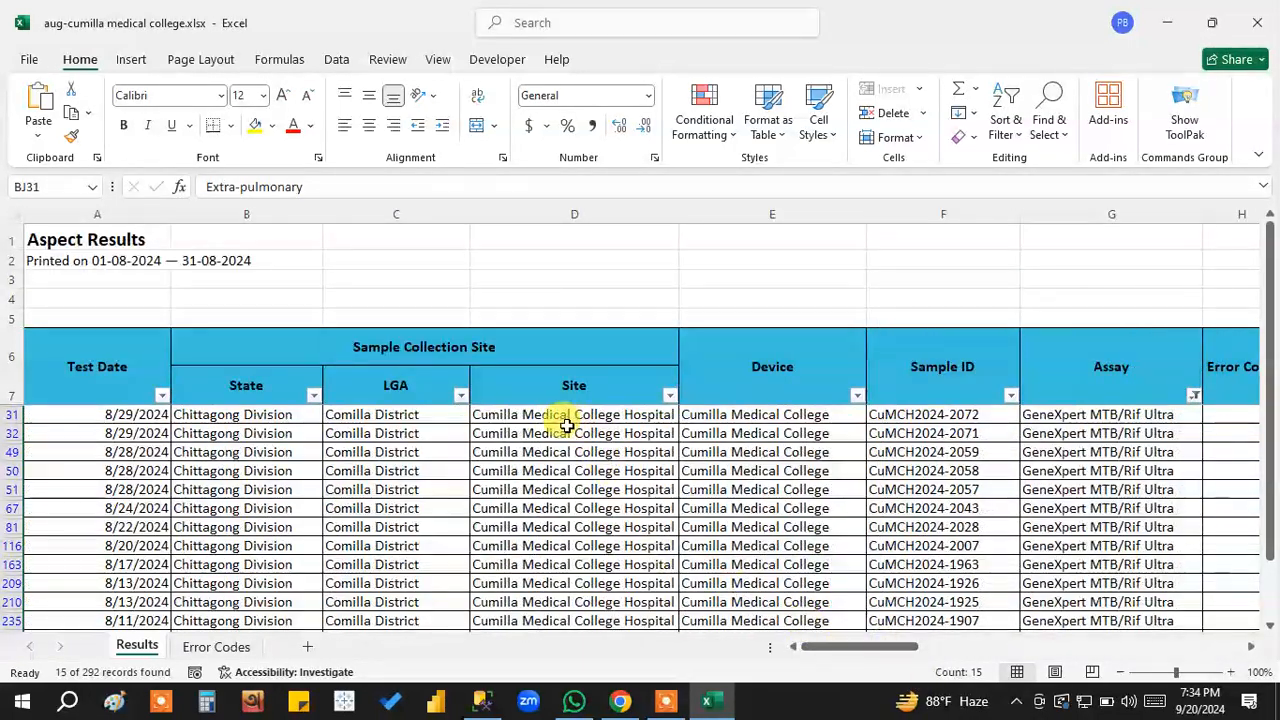
{"action": "left_click_drag", "start_coordinate": [961, 412], "coordinate": [961, 581]}
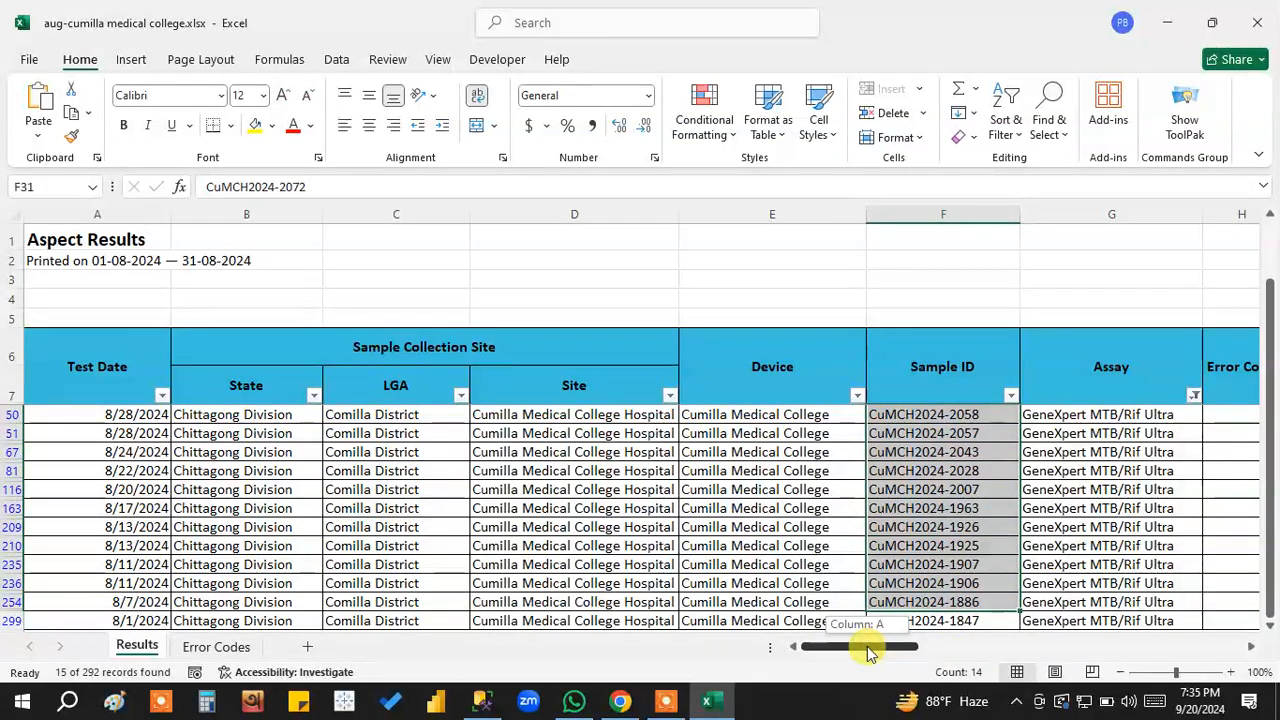
Change the Sample Type filter to only Stool and select the filtered entries from row 13 to row 297 to check their count.
{"action": "left_click_drag", "start_coordinate": [868, 652], "coordinate": [886, 651]}
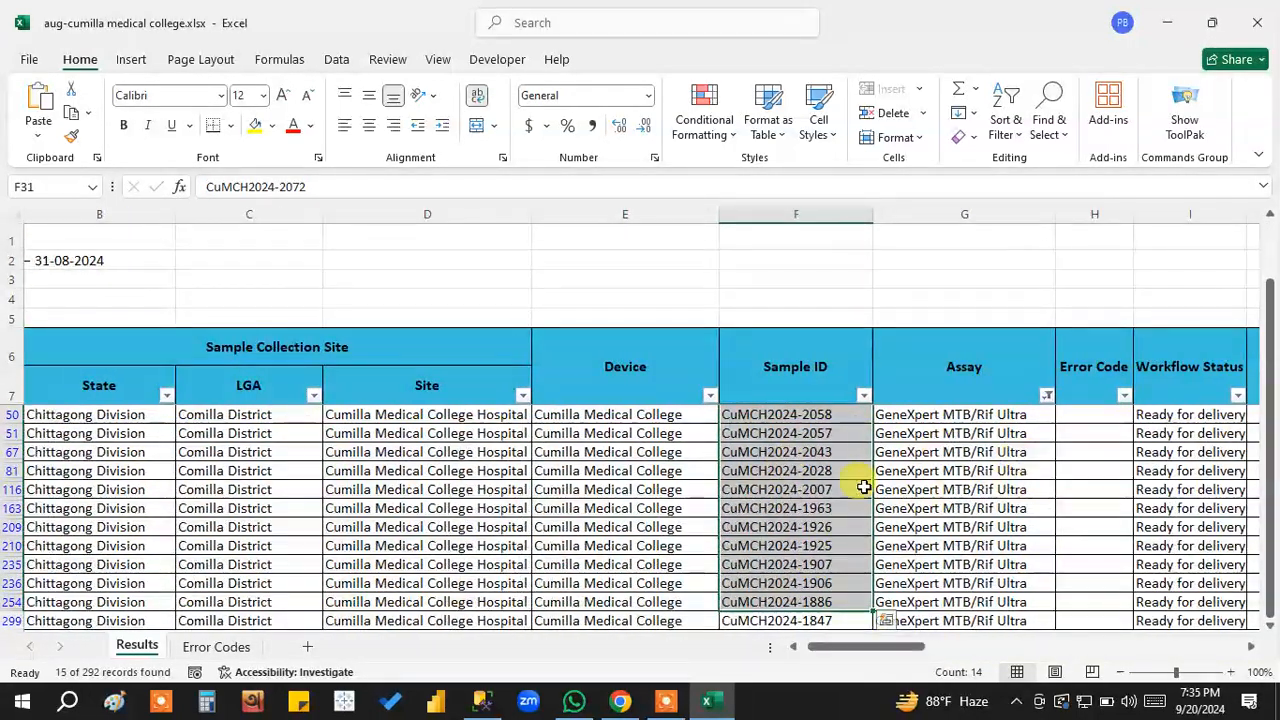
{"action": "left_click_drag", "start_coordinate": [871, 651], "coordinate": [1186, 646]}
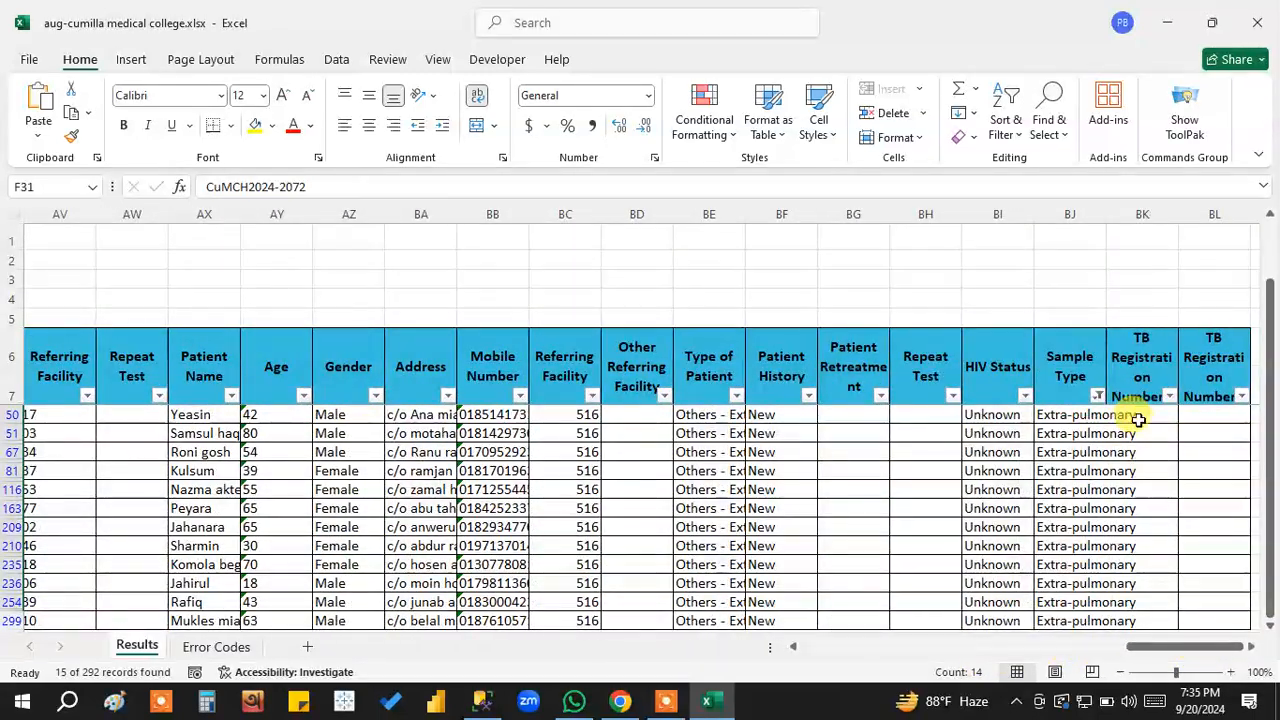
{"action": "left_click", "coordinate": [1097, 396]}
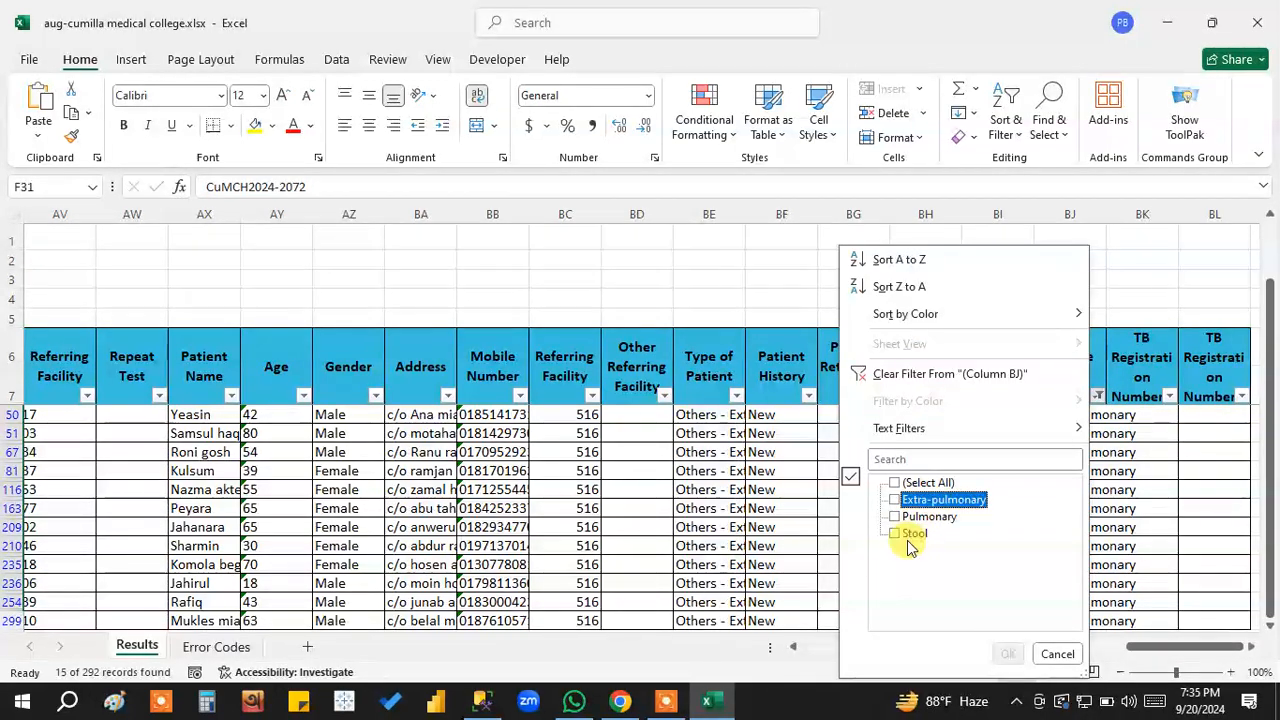
{"action": "left_click", "coordinate": [1010, 654]}
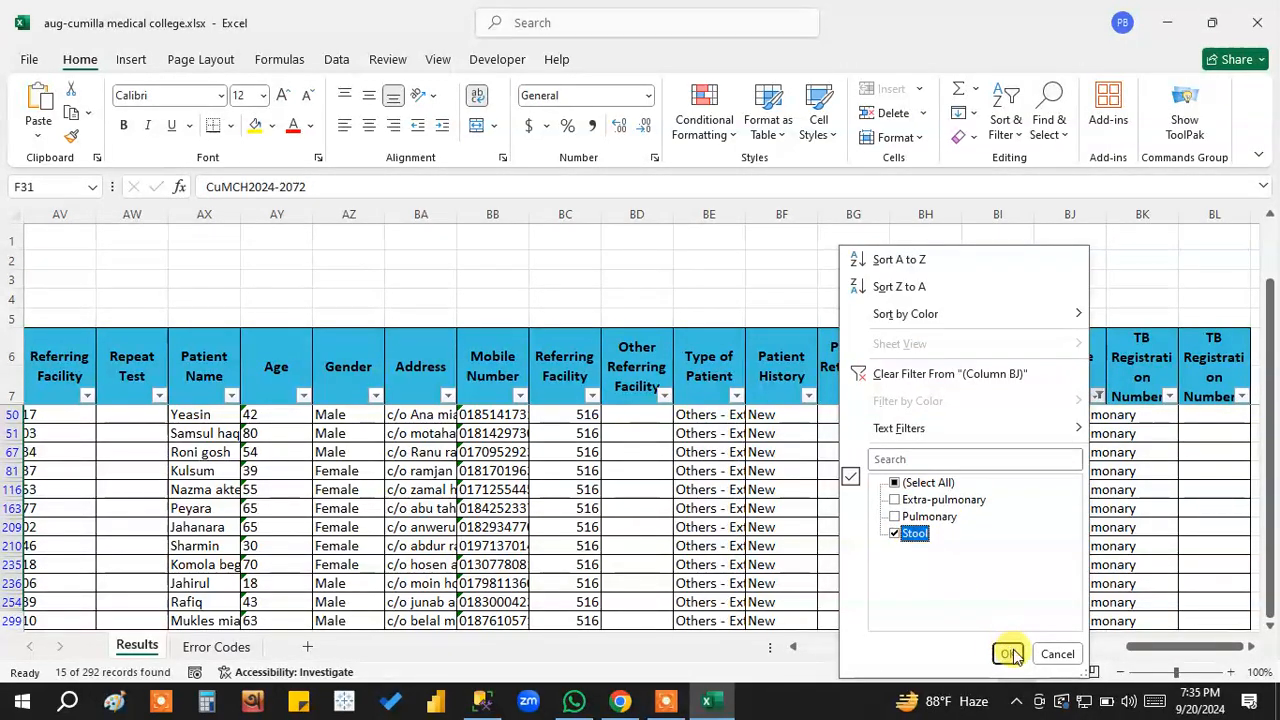
{"action": "scroll", "coordinate": [1128, 491], "scroll_direction": "up", "scroll_amount": 2}
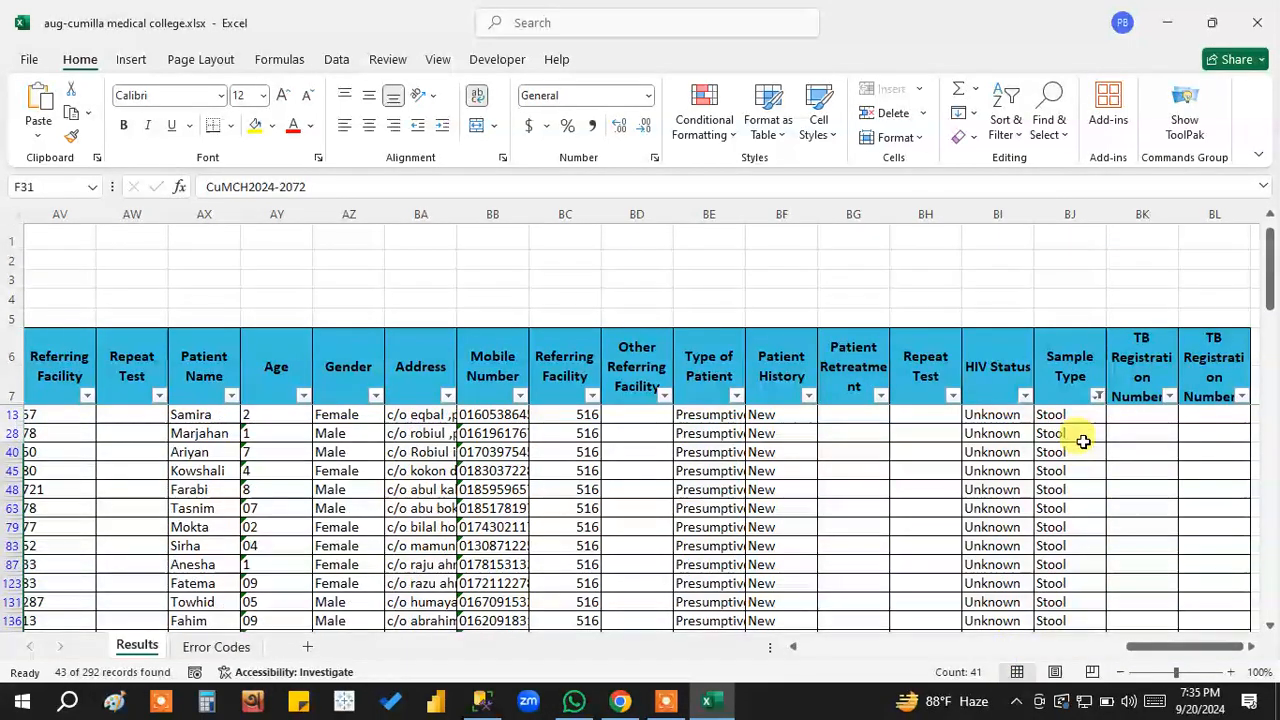
{"action": "left_click_drag", "start_coordinate": [1056, 418], "coordinate": [1065, 617]}
Return to the first columns and highlight the Sample IDs of the Stool records from row 13 down to row 290.
{"action": "left_click_drag", "start_coordinate": [1167, 646], "coordinate": [810, 654]}
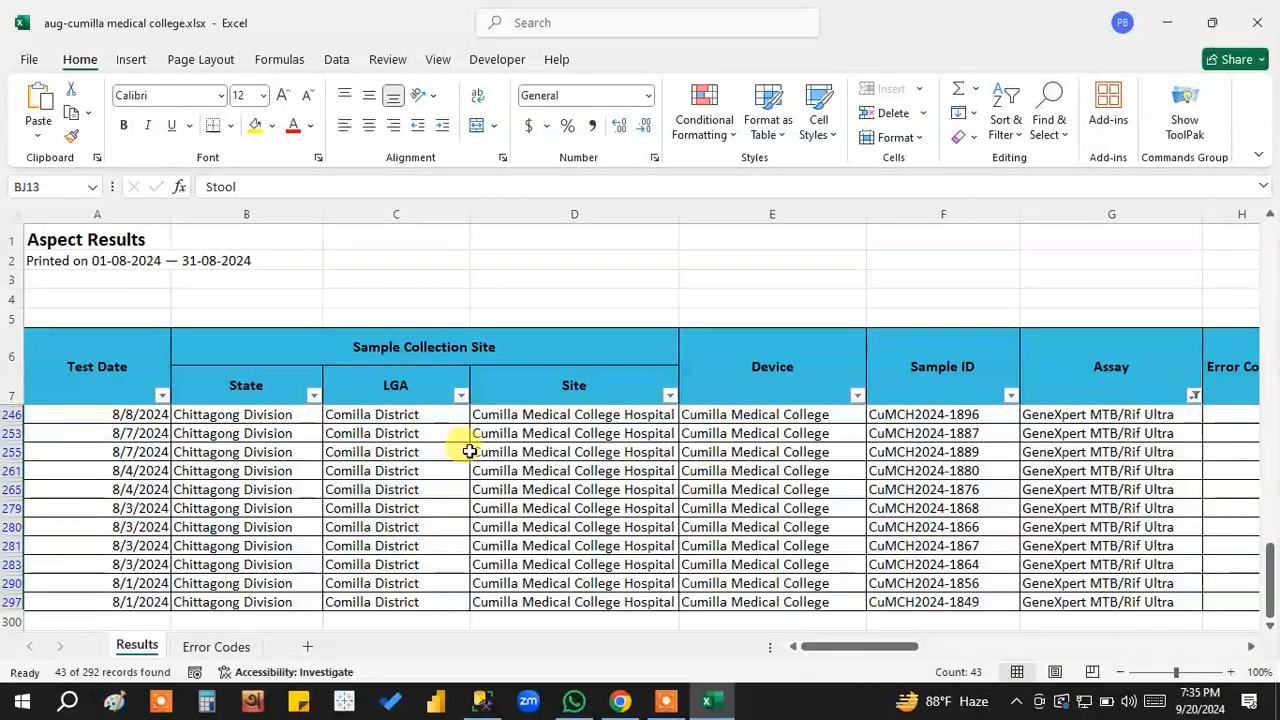
{"action": "scroll", "coordinate": [1080, 460], "scroll_direction": "up", "scroll_amount": 11}
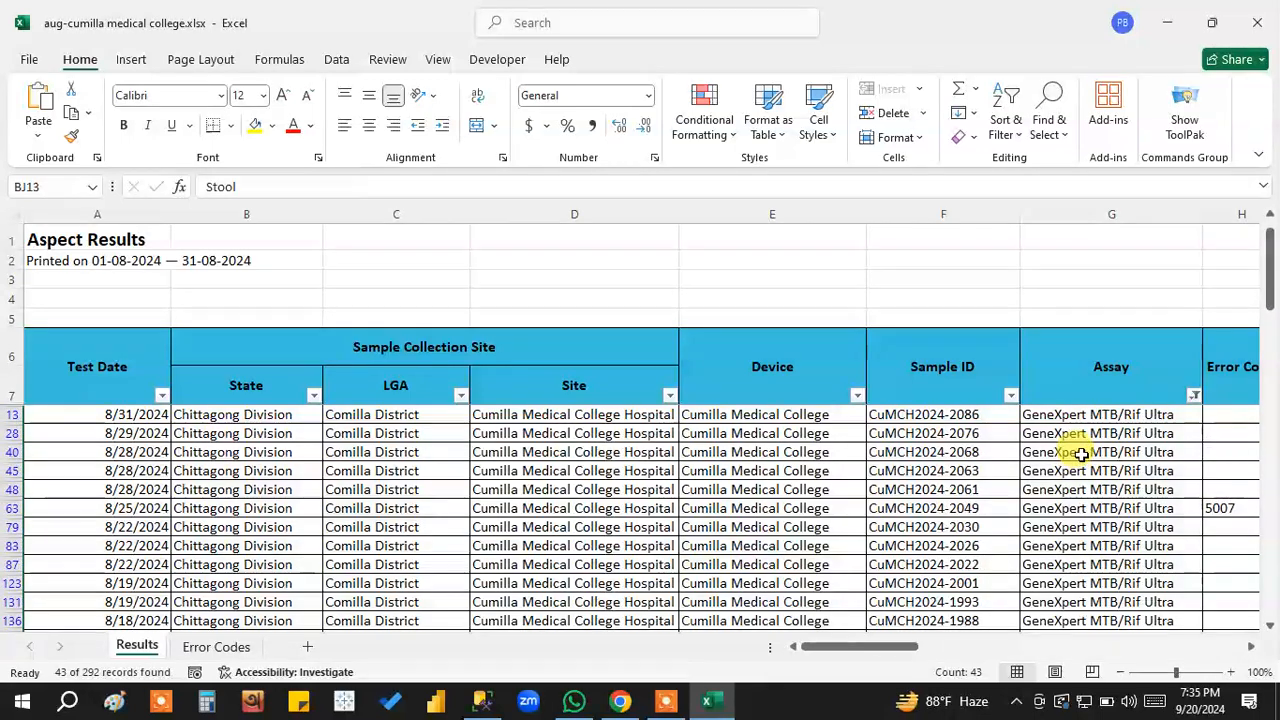
{"action": "left_click_drag", "start_coordinate": [975, 410], "coordinate": [950, 685]}
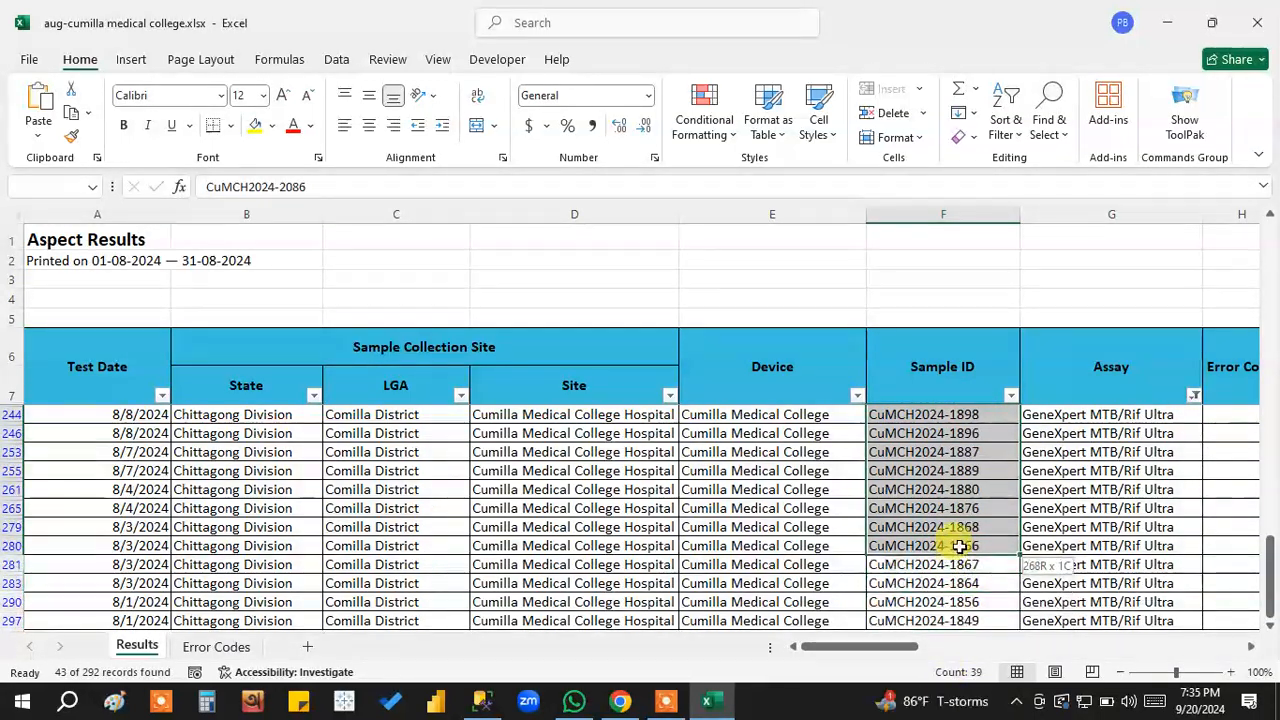
Widen the Result column to fit its text and check the MTB Not Detected, MTB No Result and MTB Invalid entries.
{"action": "left_click_drag", "start_coordinate": [874, 650], "coordinate": [926, 650]}
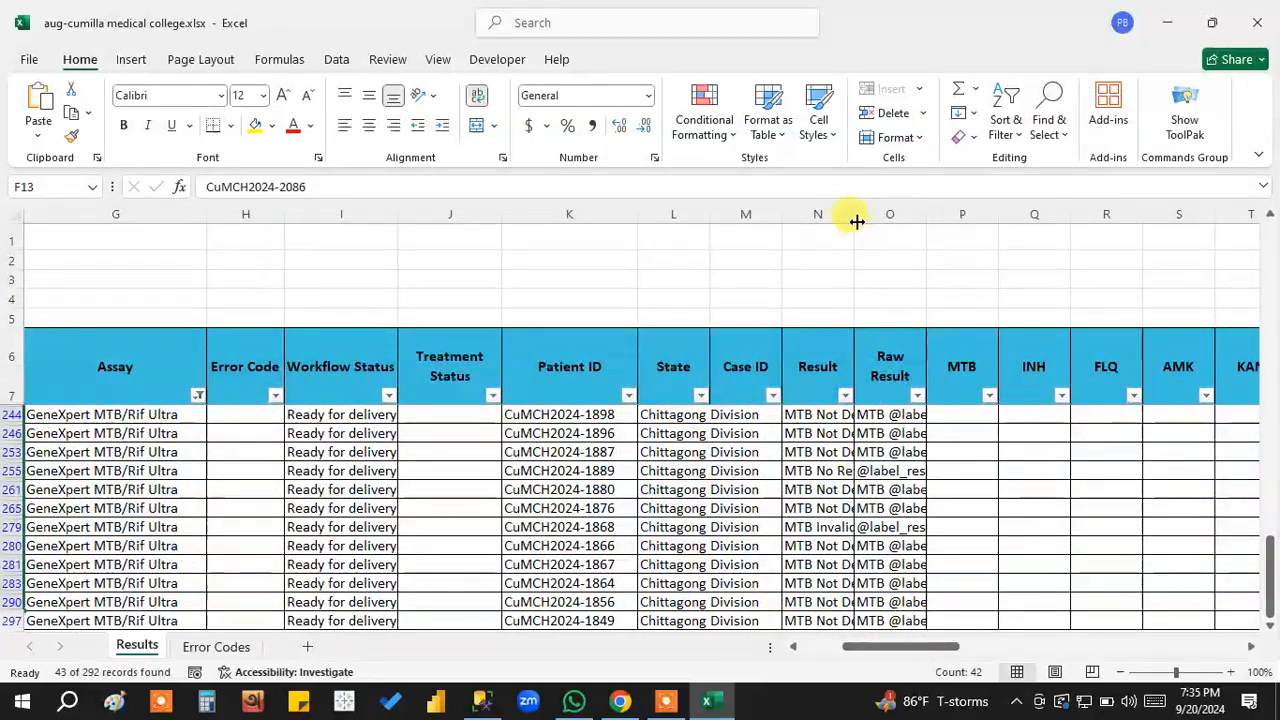
{"action": "left_click_drag", "start_coordinate": [853, 213], "coordinate": [1031, 240]}
{"action": "left_click", "coordinate": [931, 367]}
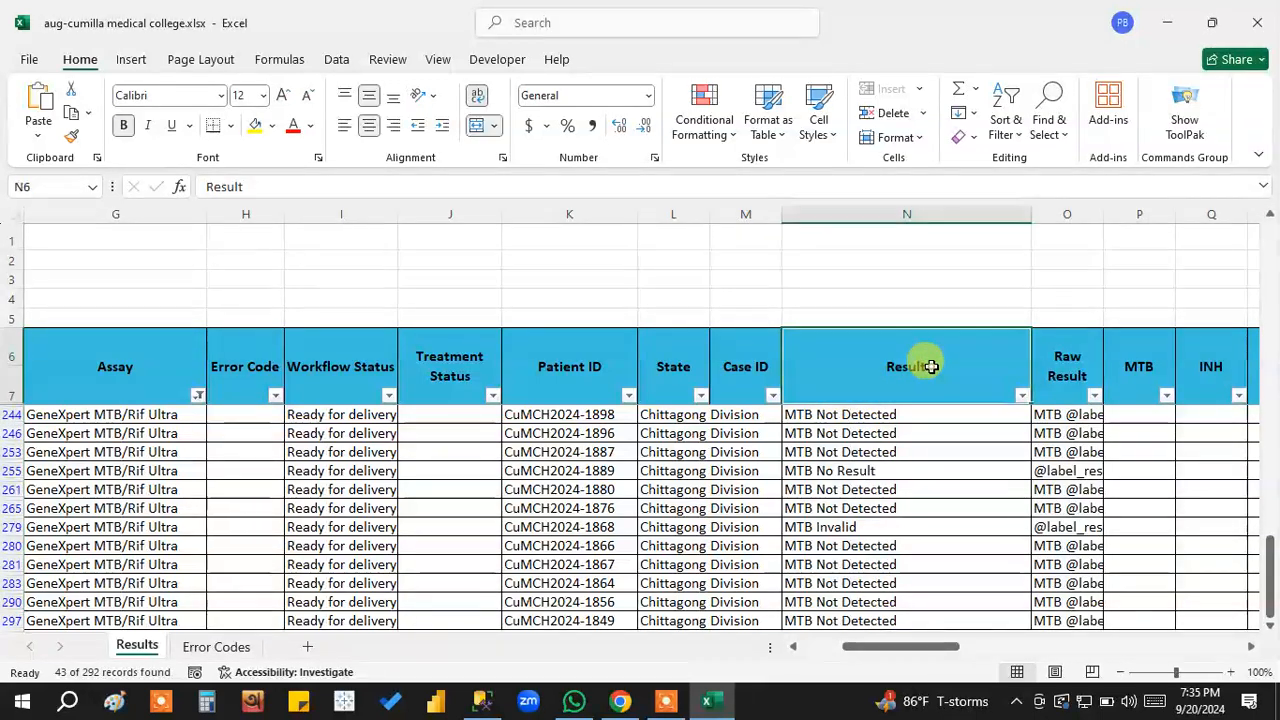
{"action": "left_click", "coordinate": [843, 414]}
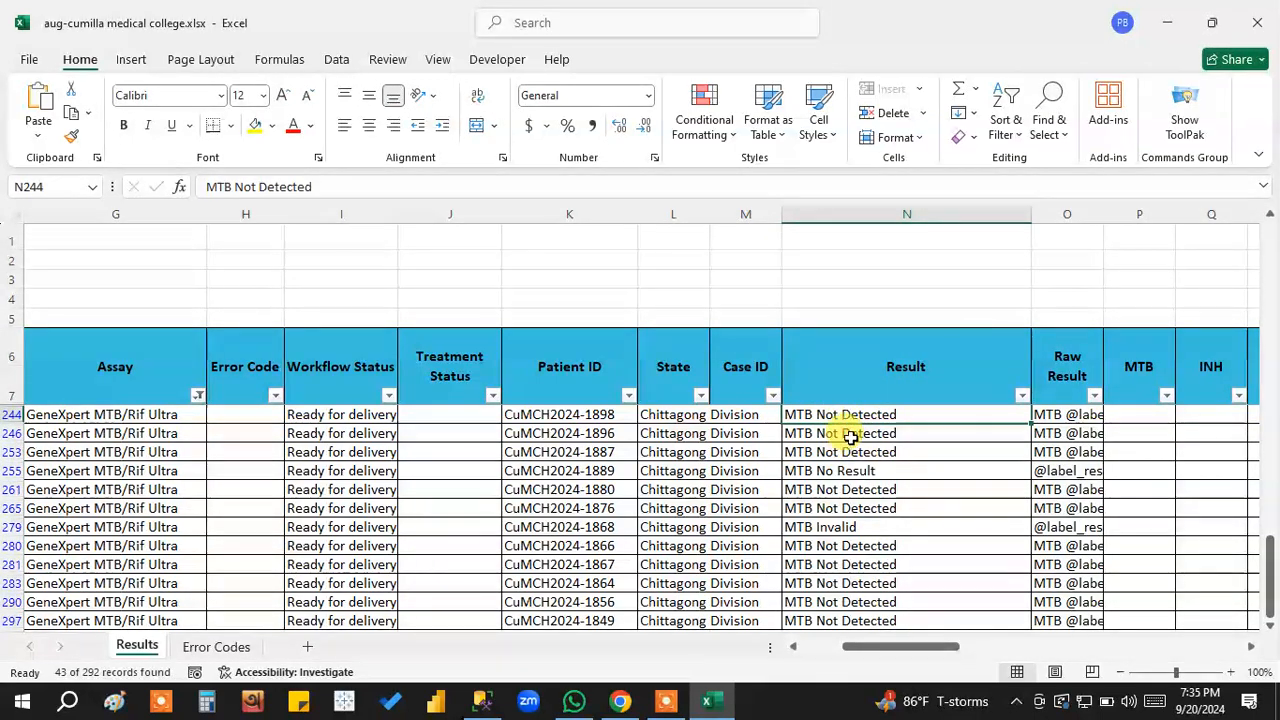
{"action": "left_click", "coordinate": [848, 452]}
{"action": "left_click", "coordinate": [848, 470]}
{"action": "left_click", "coordinate": [843, 525]}
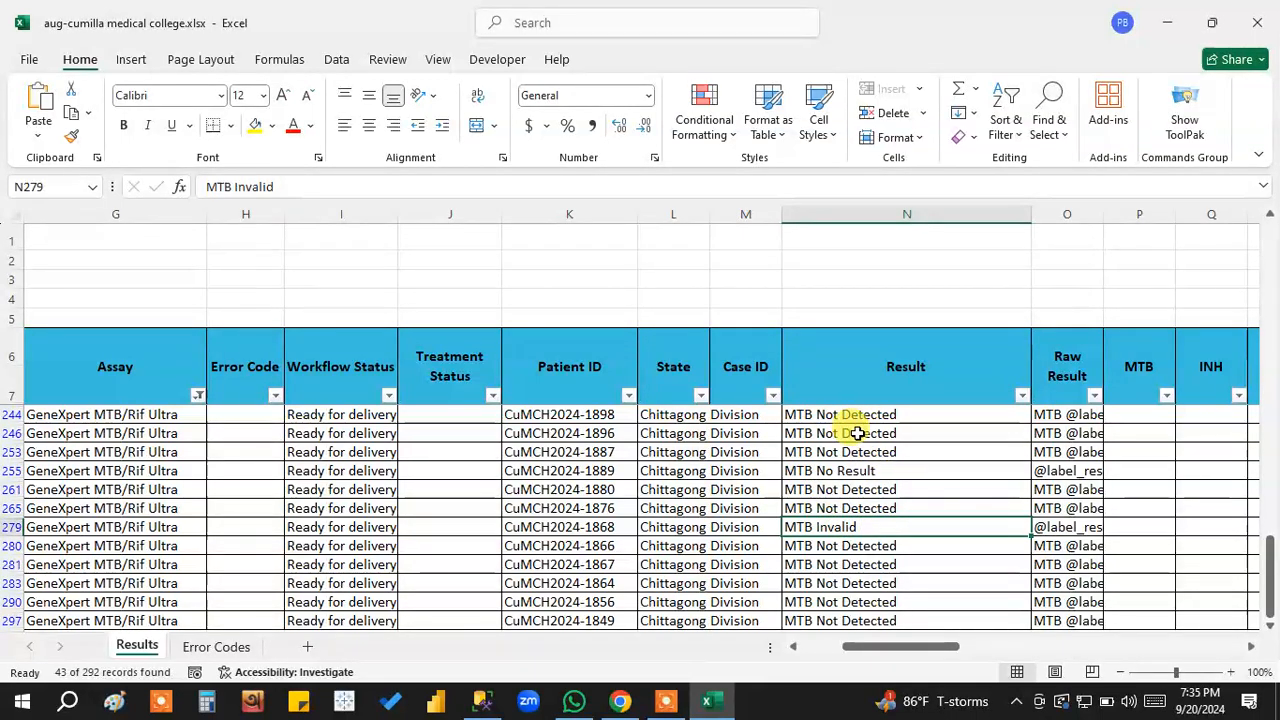
Filter the Result column to only MTB Trace Detected Rif Indeterminate and select the filtered results in rows 152 and 154 to check their count.
{"action": "left_click", "coordinate": [1021, 395]}
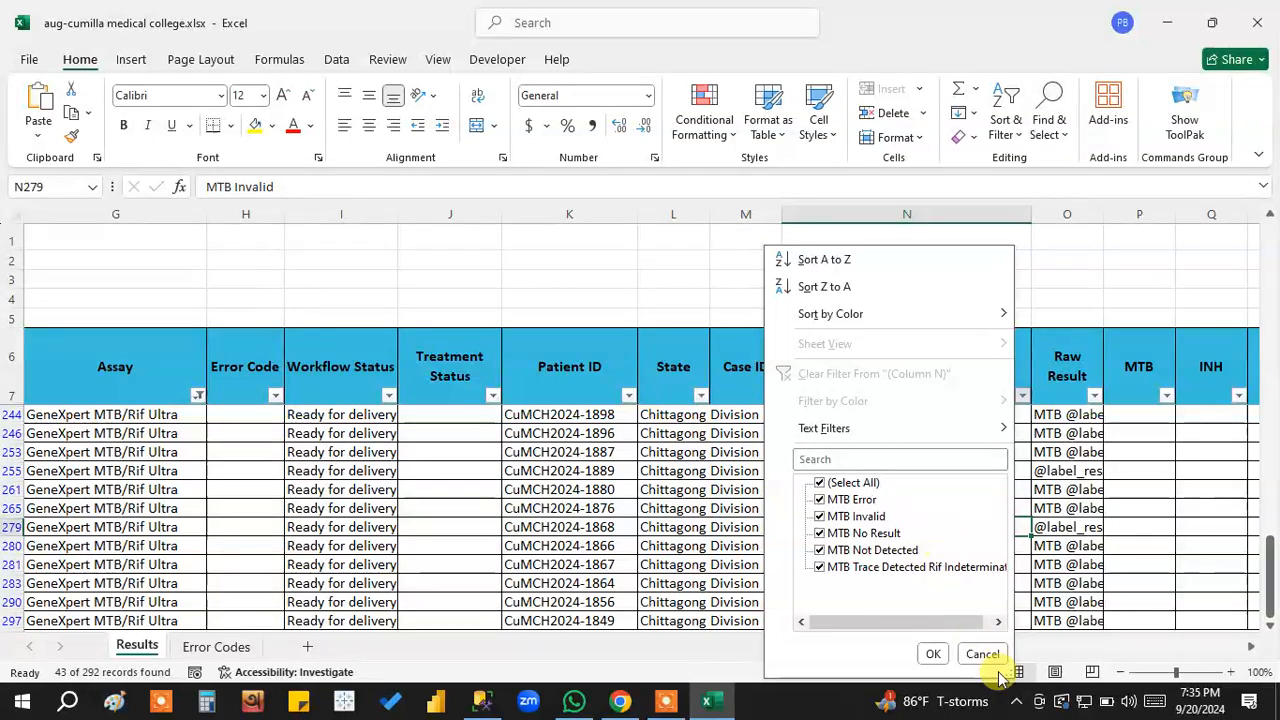
{"action": "left_click", "coordinate": [855, 484]}
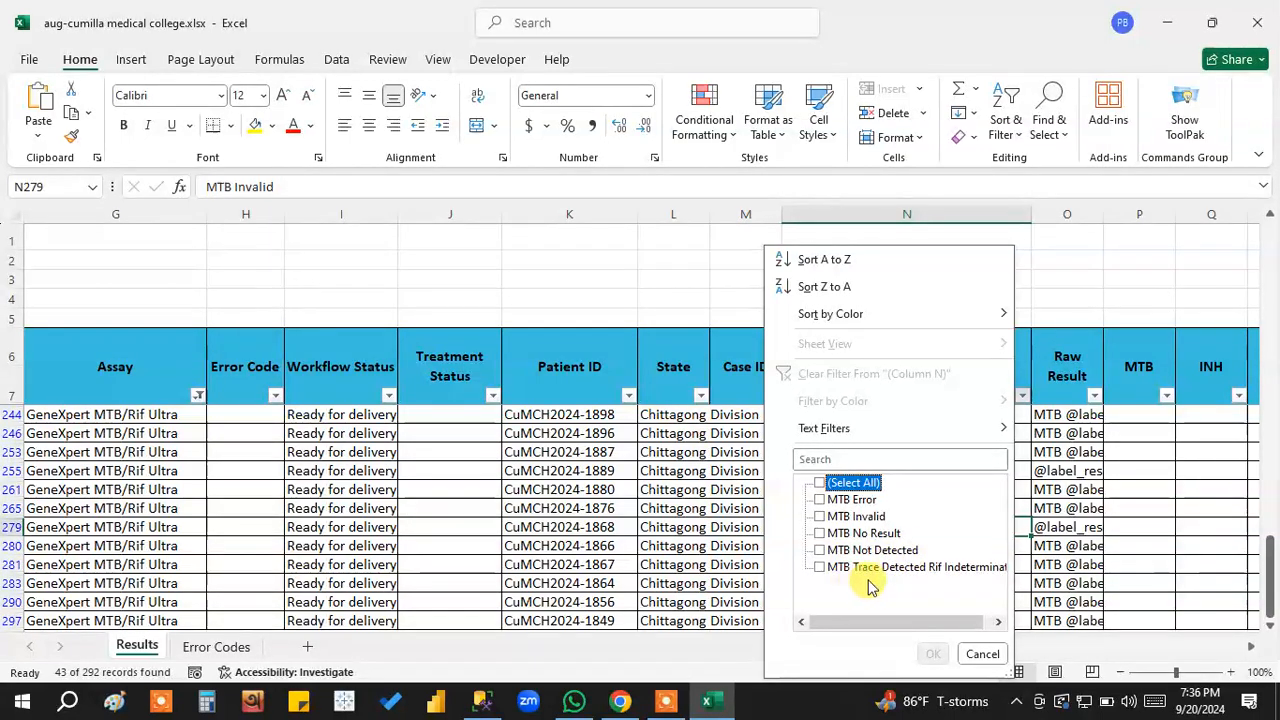
{"action": "left_click_drag", "start_coordinate": [926, 623], "coordinate": [965, 625]}
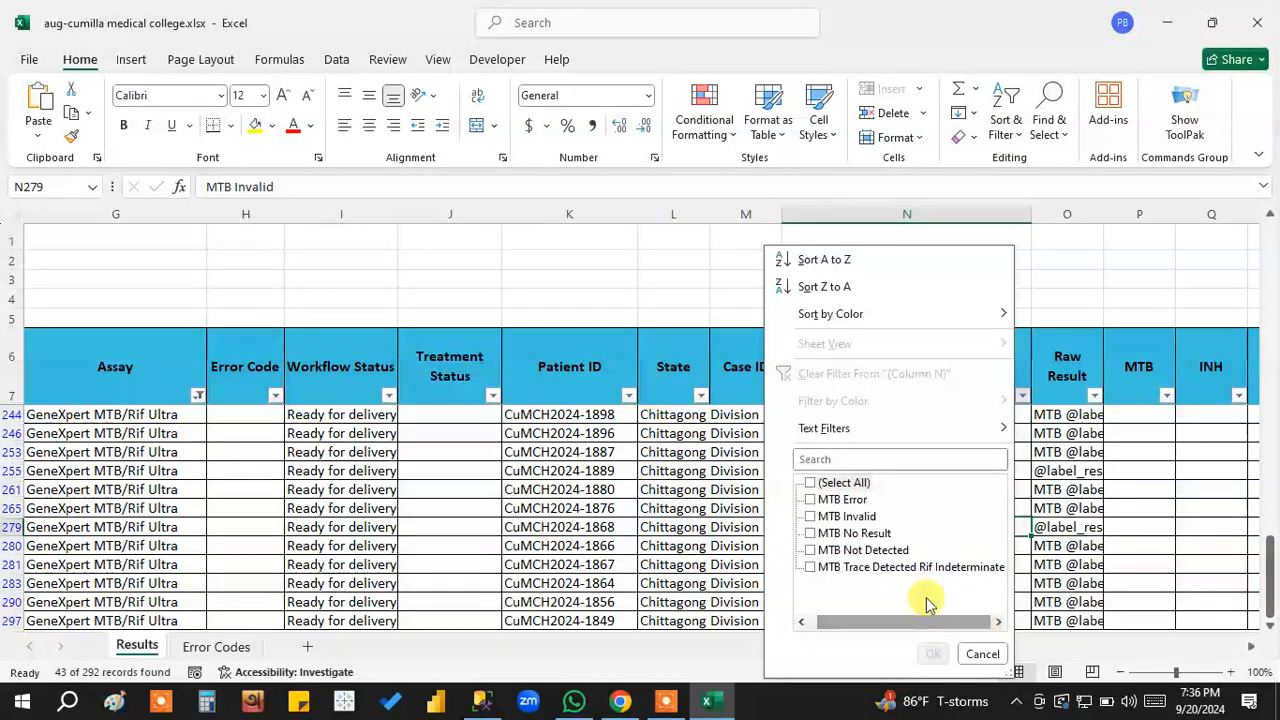
{"action": "left_click", "coordinate": [820, 570]}
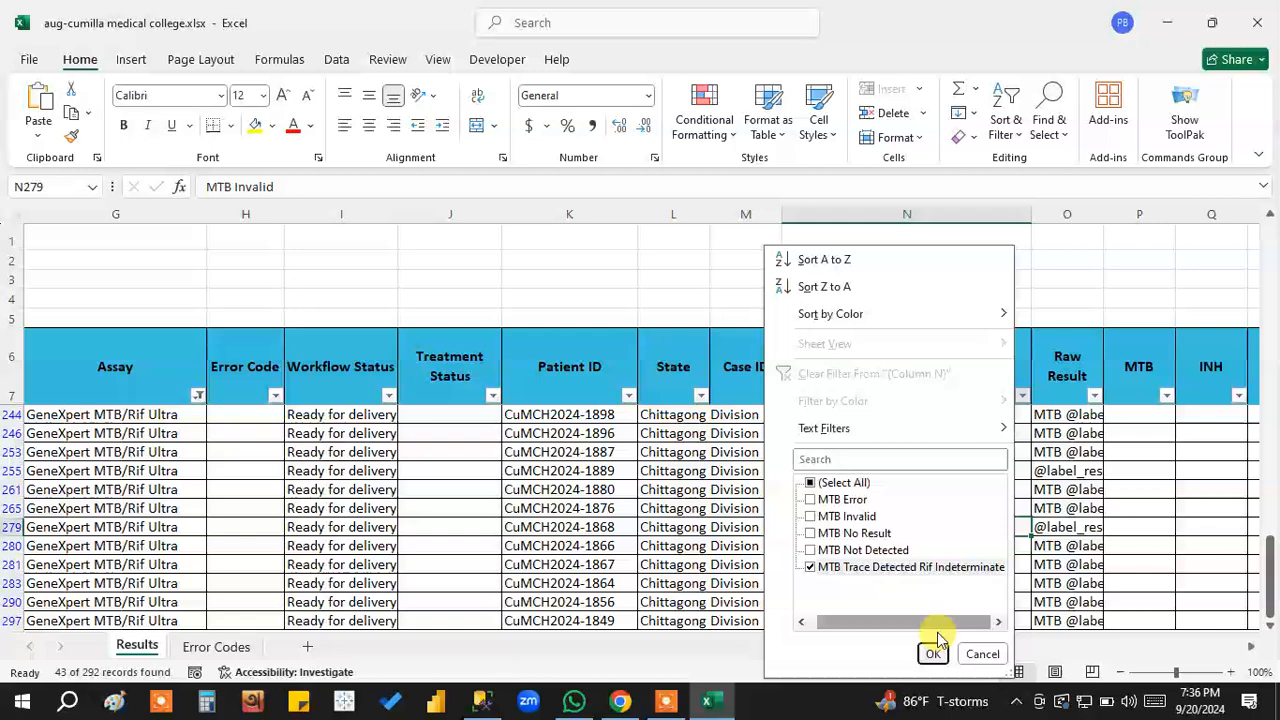
{"action": "left_click", "coordinate": [931, 654]}
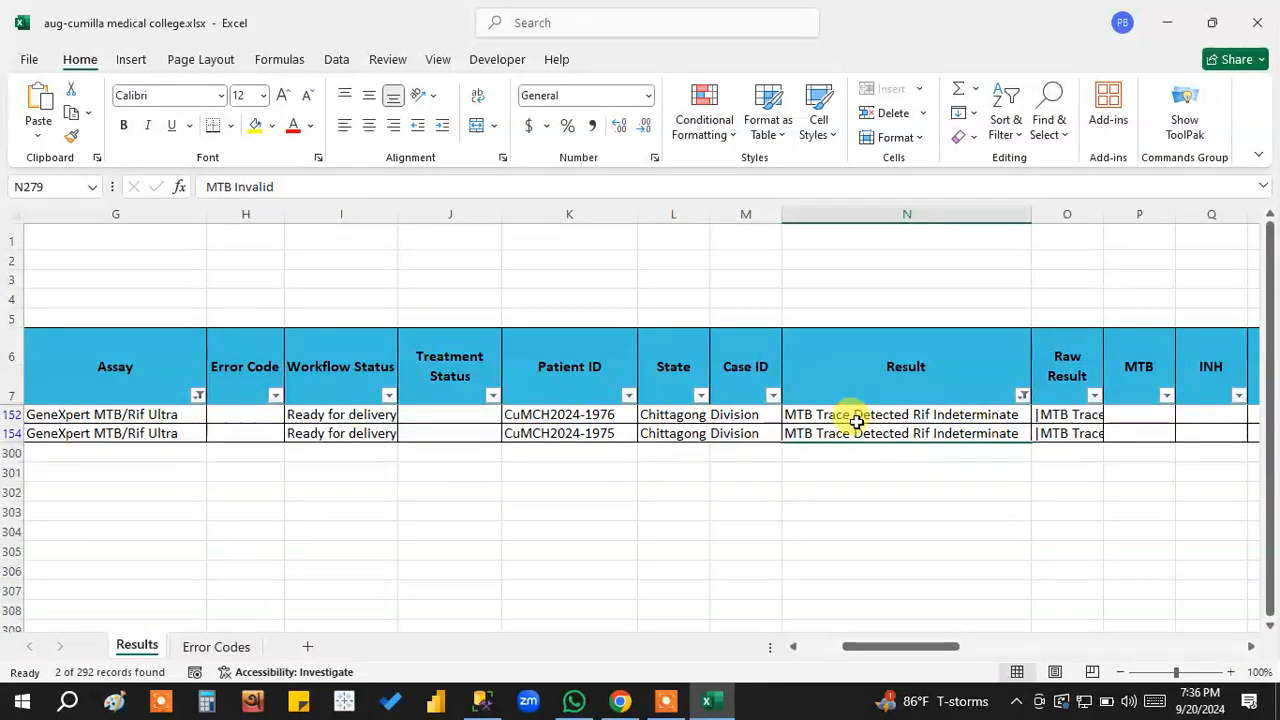
{"action": "left_click_drag", "start_coordinate": [857, 414], "coordinate": [857, 431]}
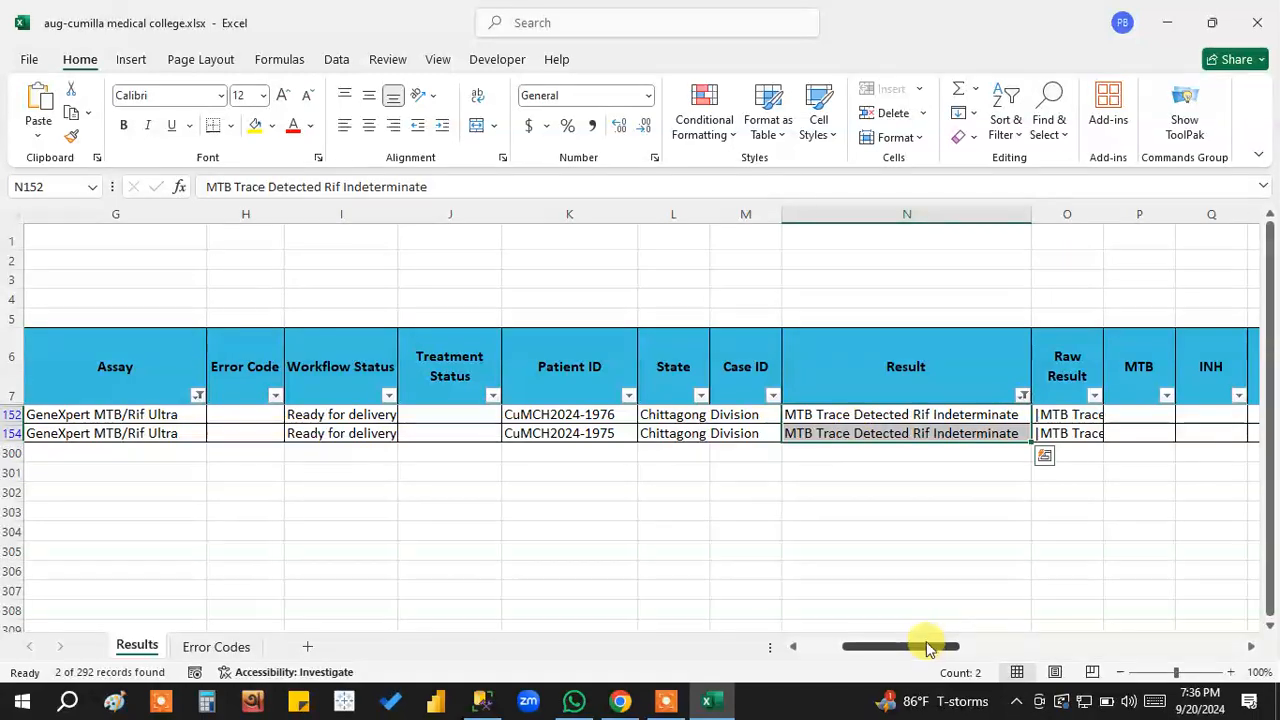
Remove the Sample Type filter, clear all remaining filters from the sheet and return to the first columns.
{"action": "left_click_drag", "start_coordinate": [924, 646], "coordinate": [1198, 650]}
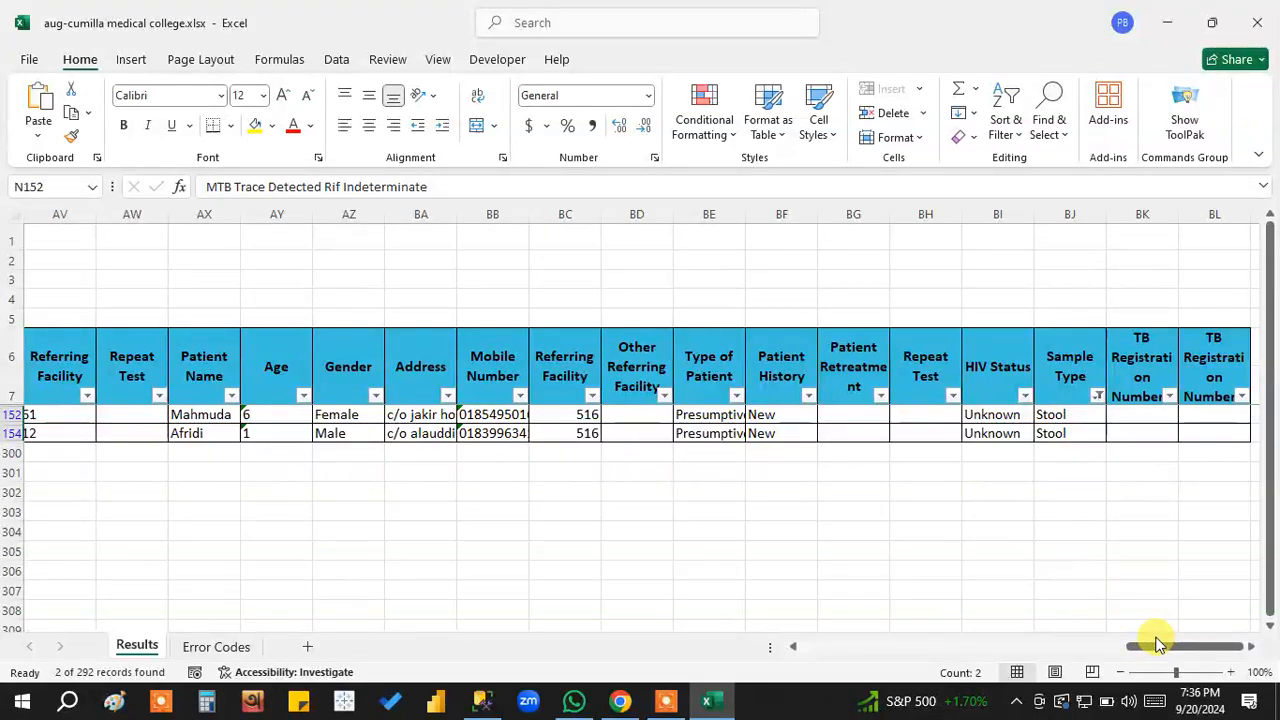
{"action": "left_click", "coordinate": [1097, 396]}
{"action": "left_click", "coordinate": [906, 374]}
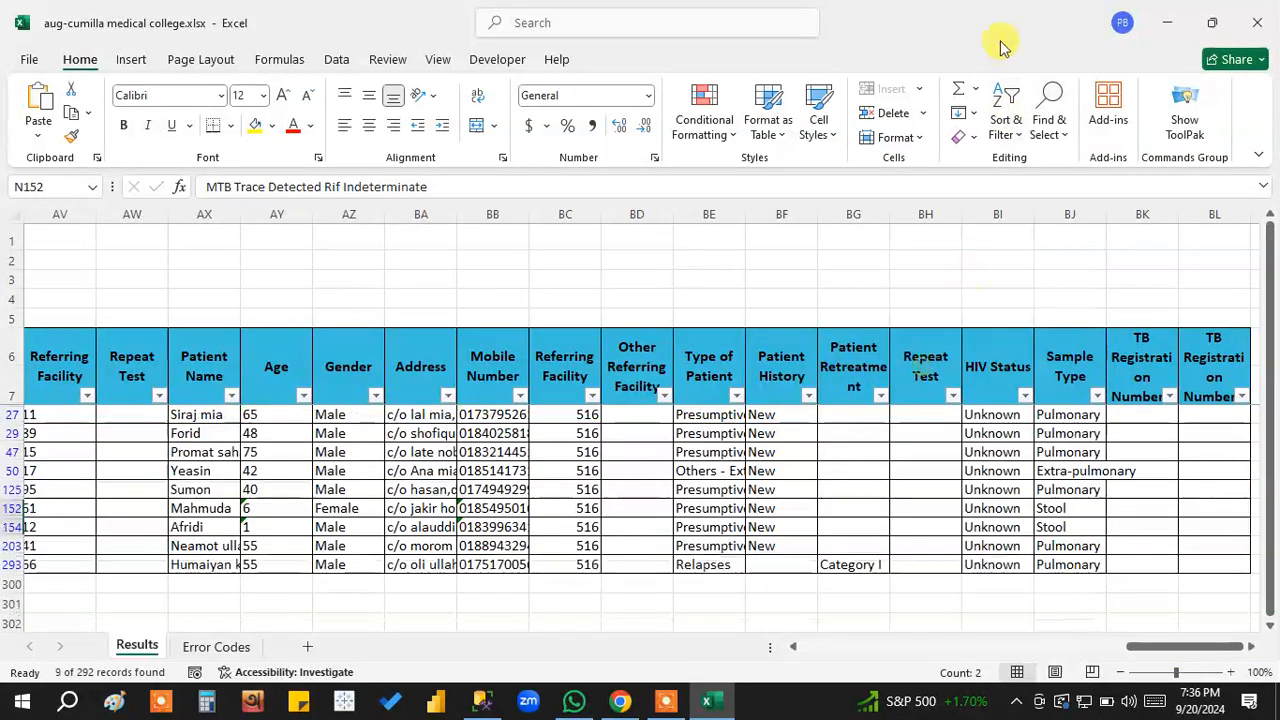
{"action": "left_click", "coordinate": [1006, 120]}
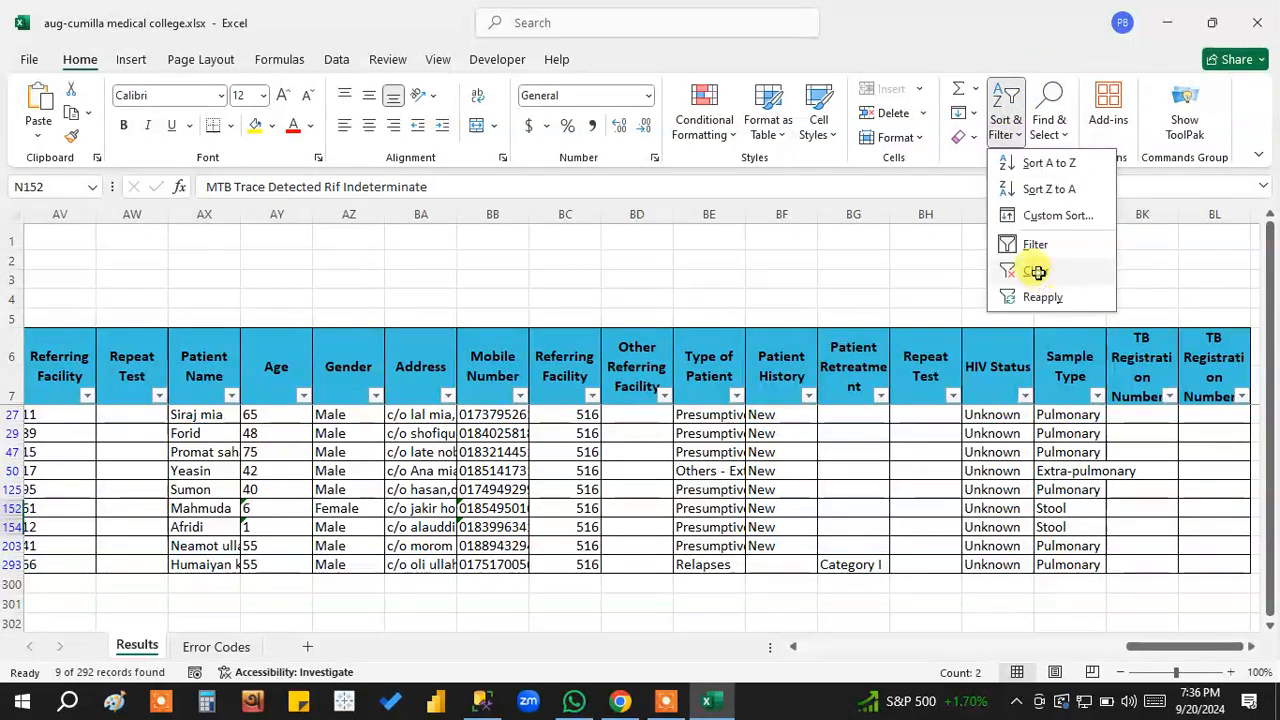
{"action": "left_click", "coordinate": [1035, 271]}
{"action": "left_click_drag", "start_coordinate": [1166, 646], "coordinate": [812, 650]}
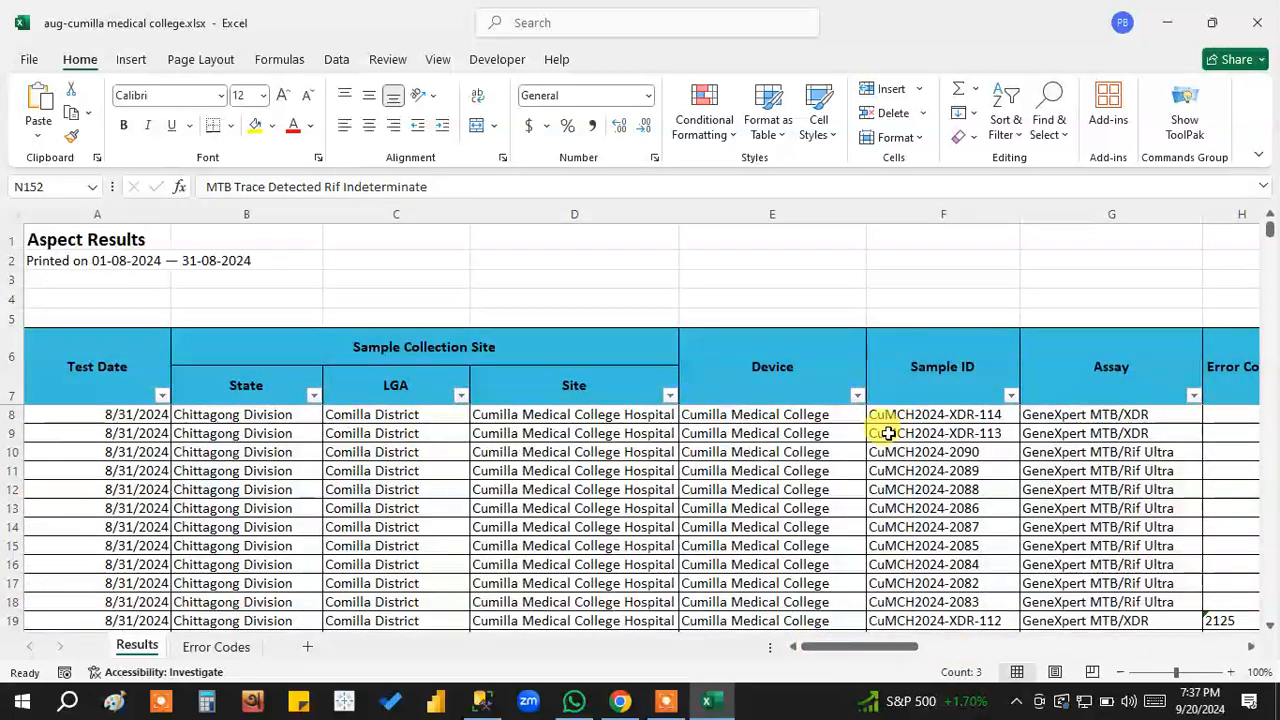
Filter the Assay column to only GeneXpert MTB/Rif Ultra and select the Sample IDs from row 10 to row 299.
{"action": "left_click", "coordinate": [1012, 394]}
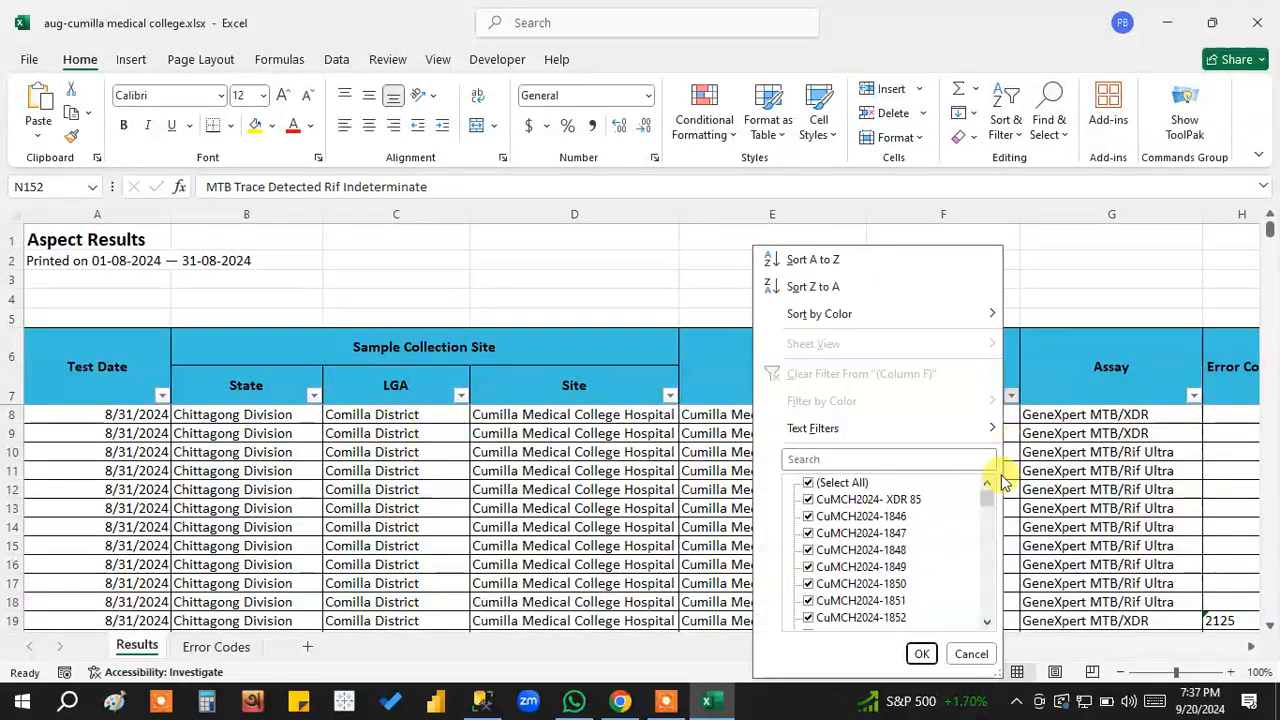
{"action": "left_click", "coordinate": [1043, 583]}
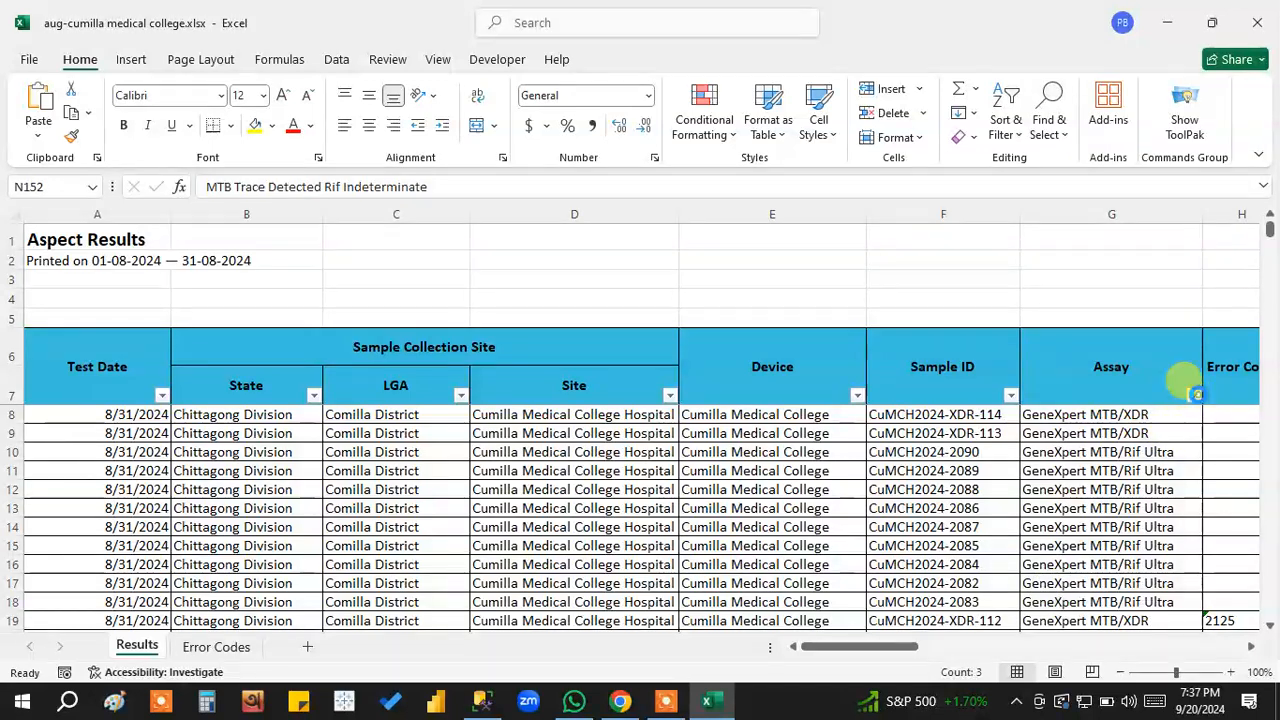
{"action": "left_click", "coordinate": [1195, 396]}
{"action": "left_click", "coordinate": [1030, 482]}
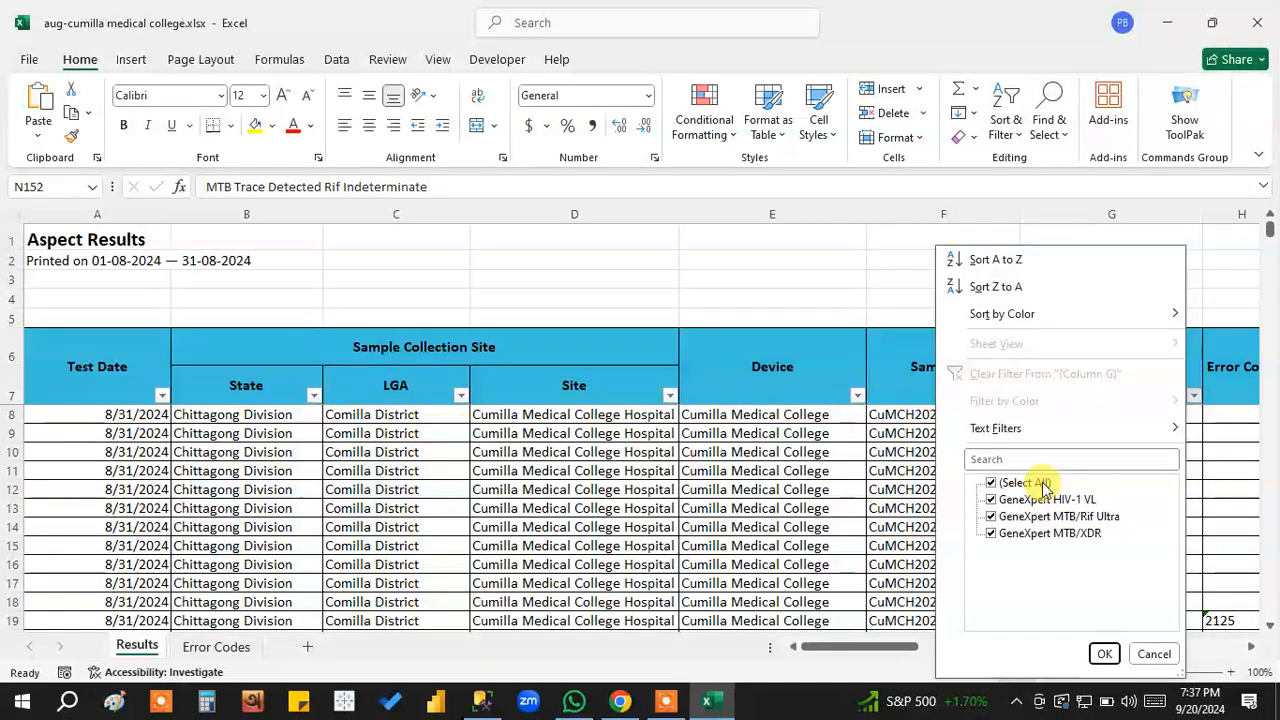
{"action": "left_click", "coordinate": [1080, 516]}
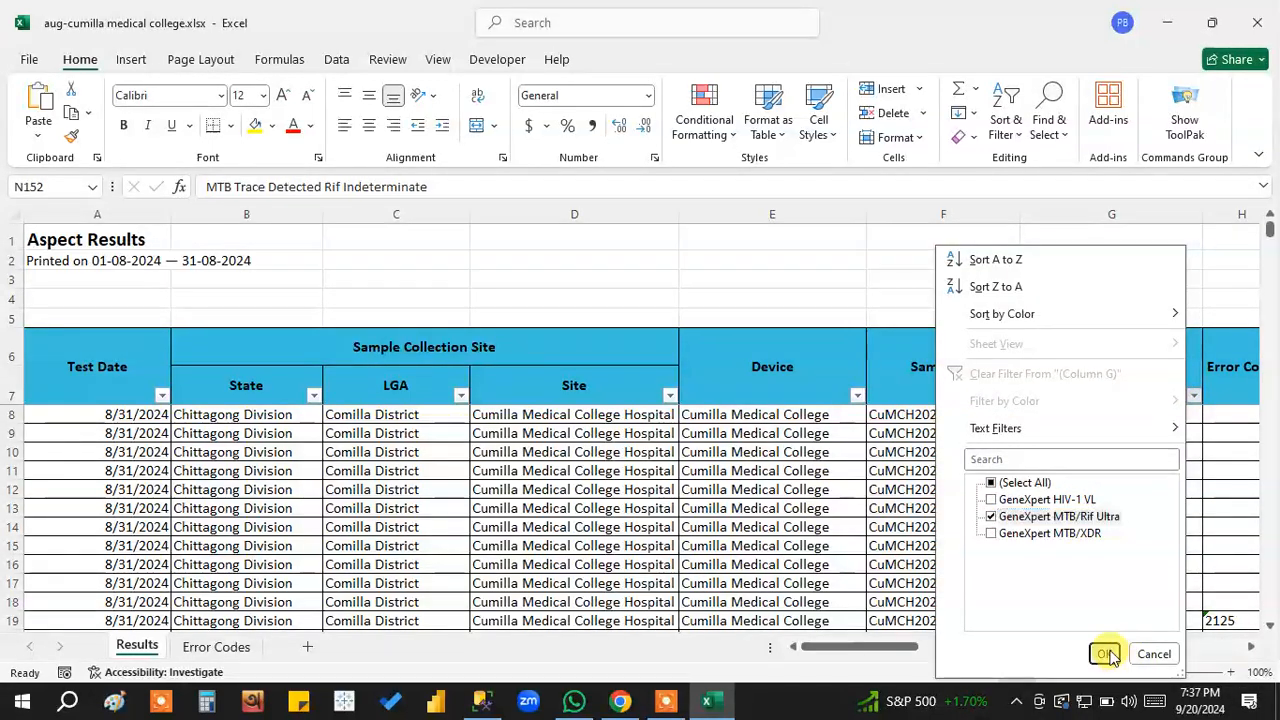
{"action": "left_click", "coordinate": [1104, 654]}
{"action": "left_click_drag", "start_coordinate": [966, 414], "coordinate": [944, 603]}
Delete the patient details from the Patient Name column through column BL in rows 62 to 75.
{"action": "left_click_drag", "start_coordinate": [880, 647], "coordinate": [1134, 651]}
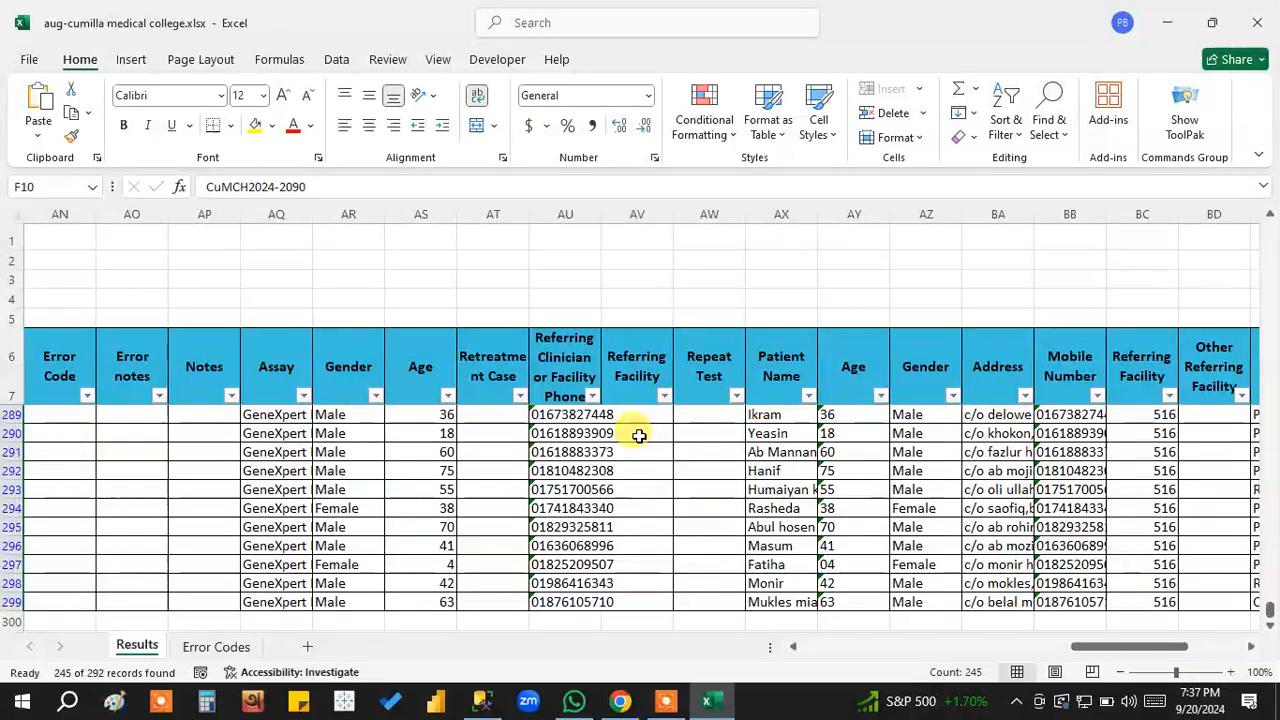
{"action": "scroll", "coordinate": [800, 449], "scroll_direction": "up", "scroll_amount": 14}
{"action": "scroll", "coordinate": [800, 460], "scroll_direction": "up", "scroll_amount": 20}
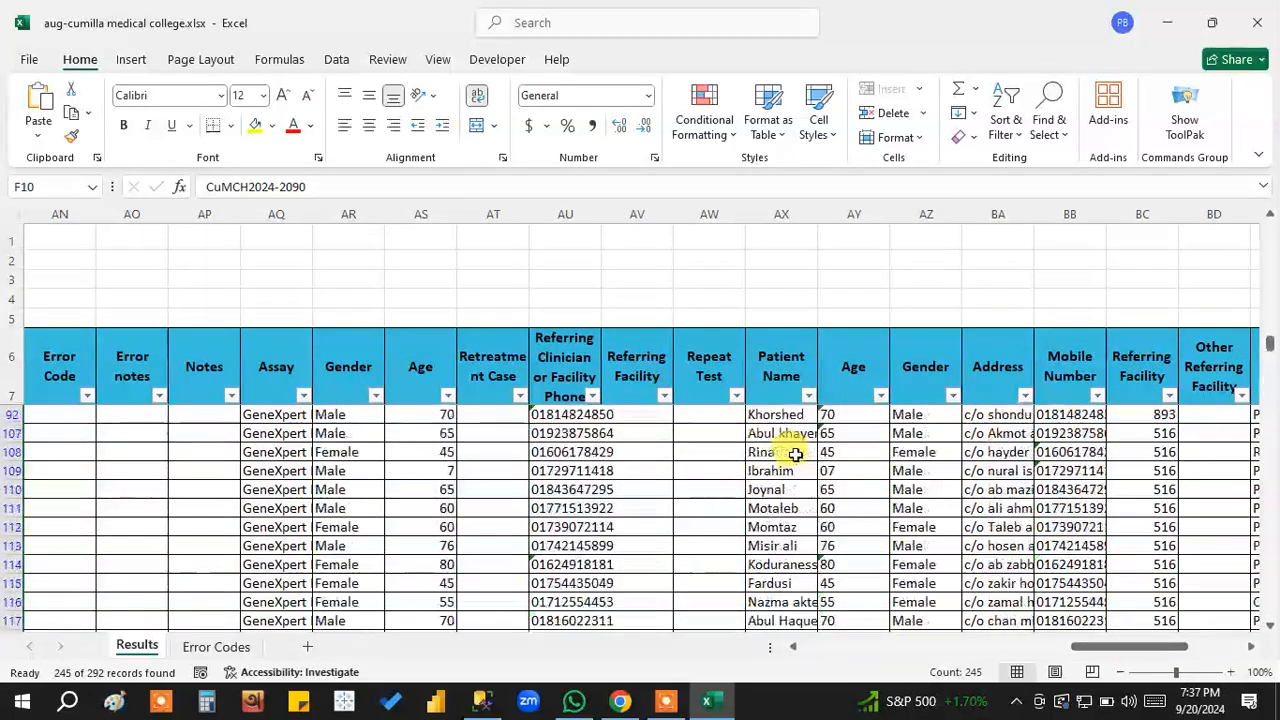
{"action": "scroll", "coordinate": [795, 455], "scroll_direction": "up", "scroll_amount": 12}
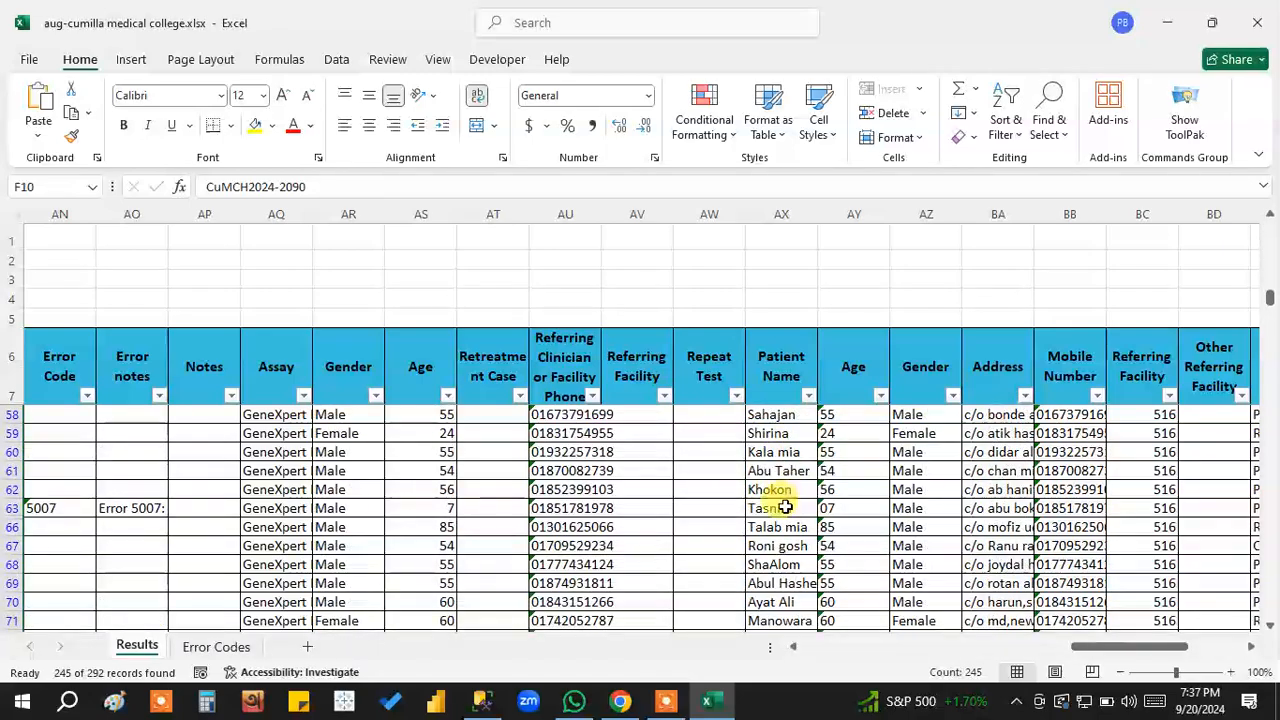
{"action": "left_click_drag", "start_coordinate": [772, 486], "coordinate": [970, 546]}
{"action": "key", "text": "Delete"}
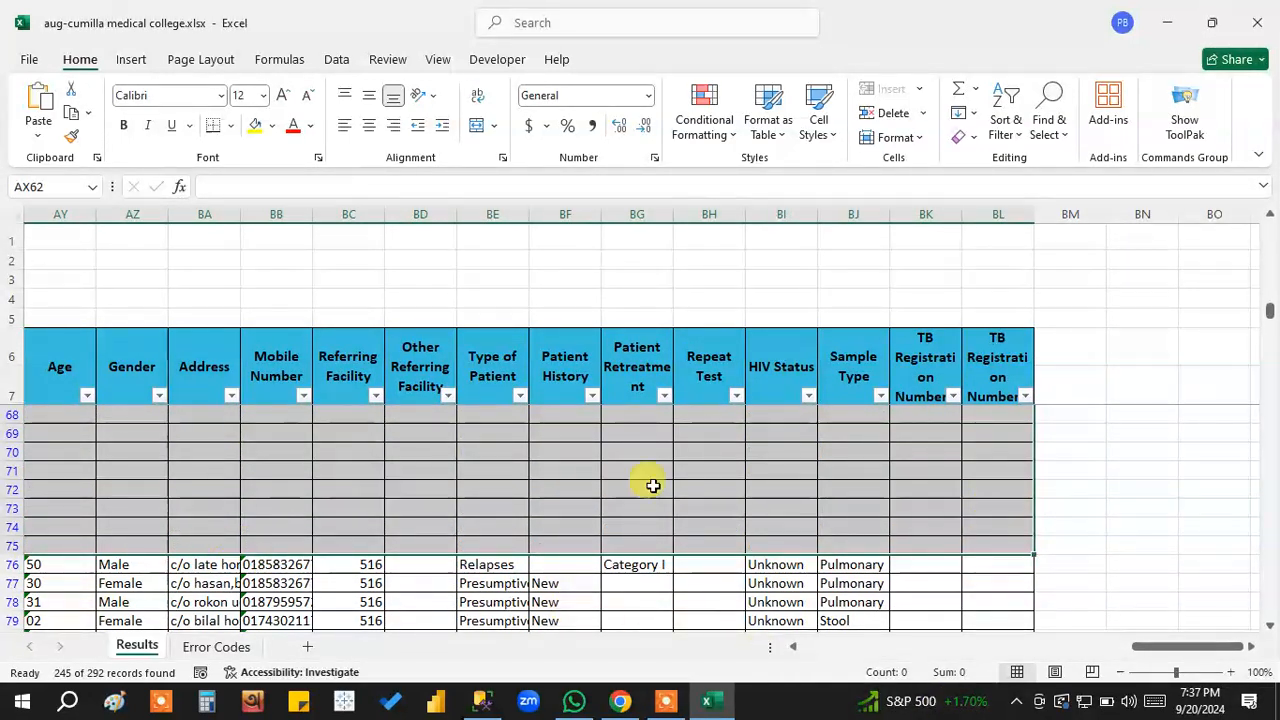
Filter the Patient Name column to show only the records with blank entries.
{"action": "left_click", "coordinate": [925, 508]}
{"action": "left_click_drag", "start_coordinate": [1166, 646], "coordinate": [1080, 646]}
{"action": "left_click", "coordinate": [986, 468]}
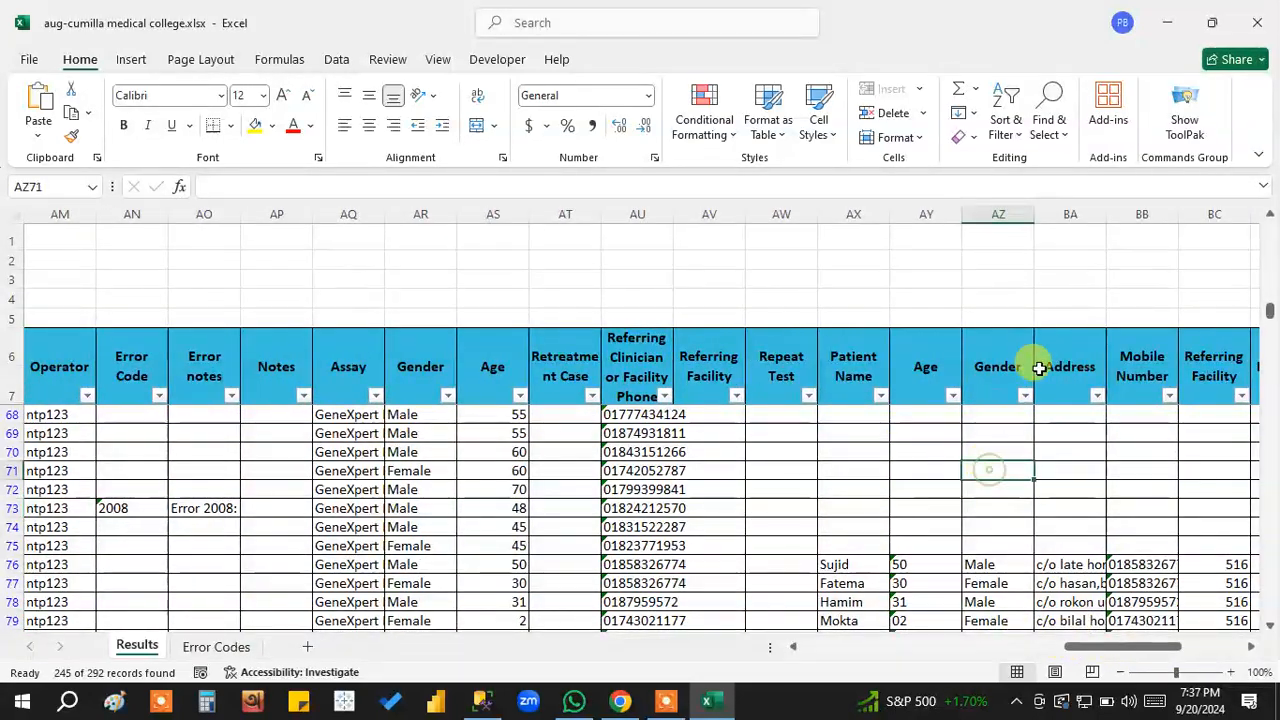
{"action": "scroll", "coordinate": [960, 450], "scroll_direction": "up", "scroll_amount": 8}
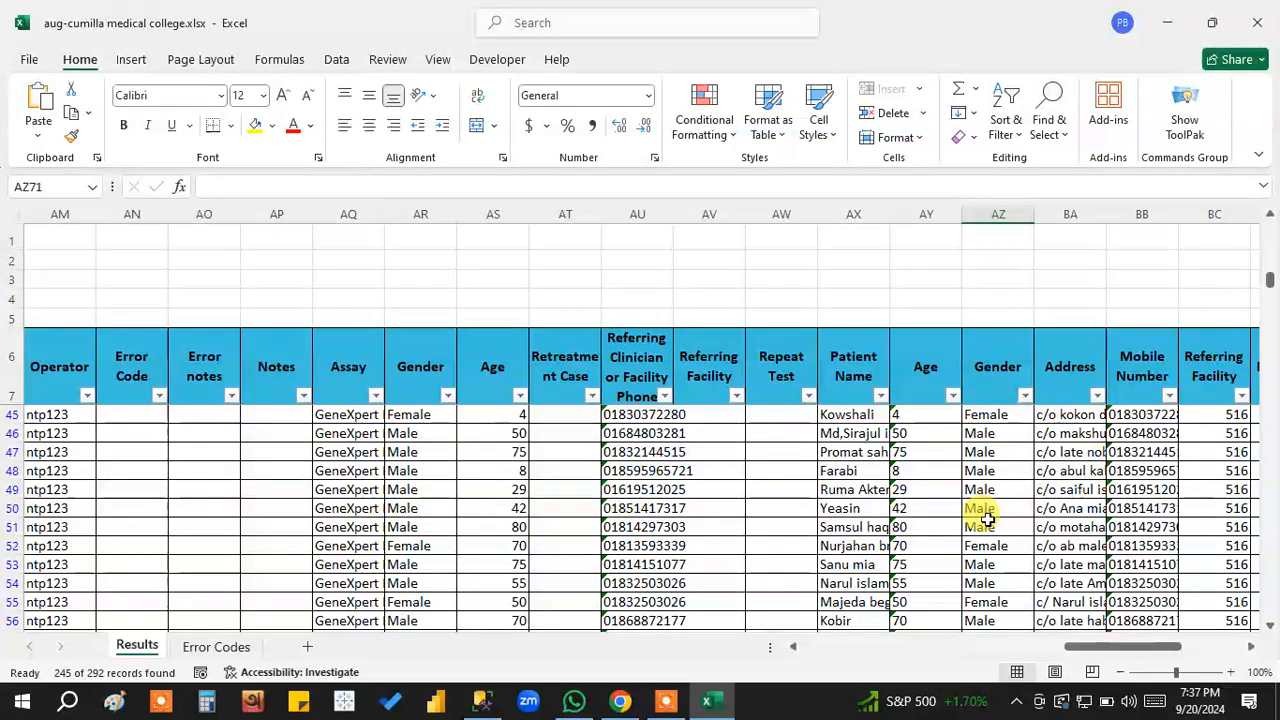
{"action": "scroll", "coordinate": [966, 497], "scroll_direction": "up", "scroll_amount": 8}
{"action": "scroll", "coordinate": [930, 440], "scroll_direction": "up", "scroll_amount": 1}
{"action": "left_click", "coordinate": [880, 395]}
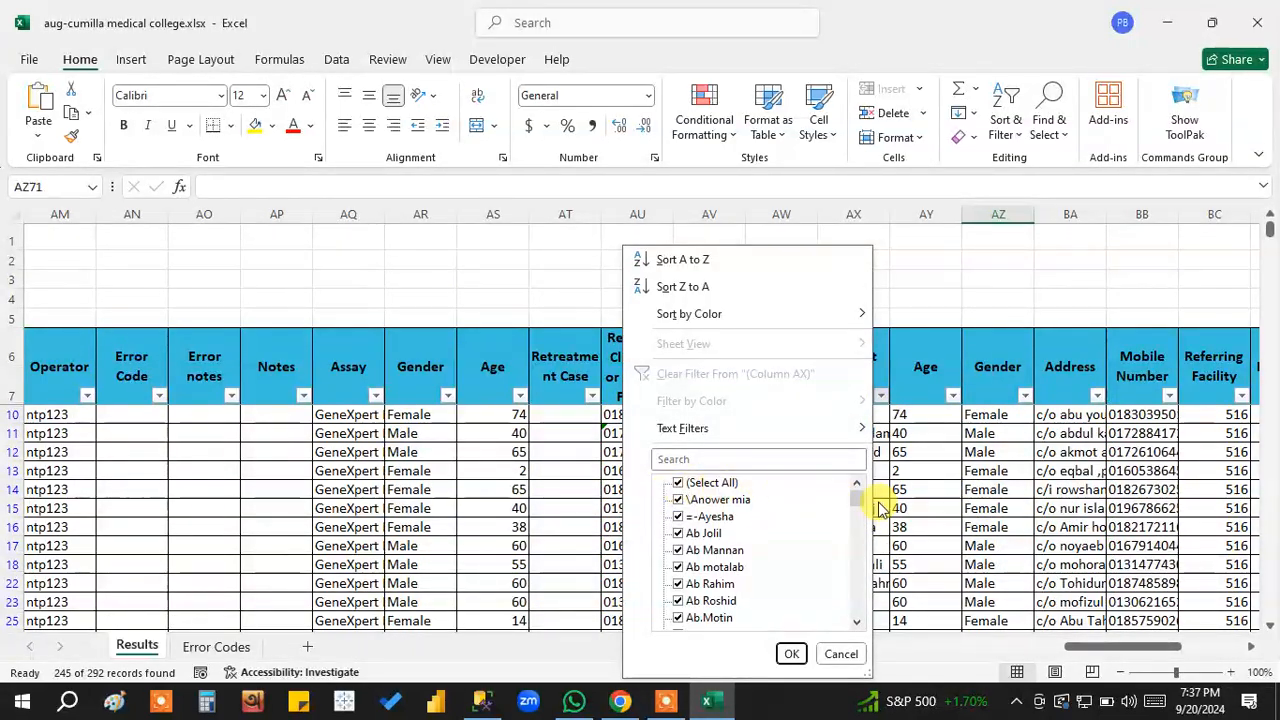
{"action": "left_click_drag", "start_coordinate": [857, 497], "coordinate": [865, 628]}
{"action": "left_click", "coordinate": [714, 488]}
{"action": "left_click", "coordinate": [680, 618]}
{"action": "left_click", "coordinate": [791, 653]}
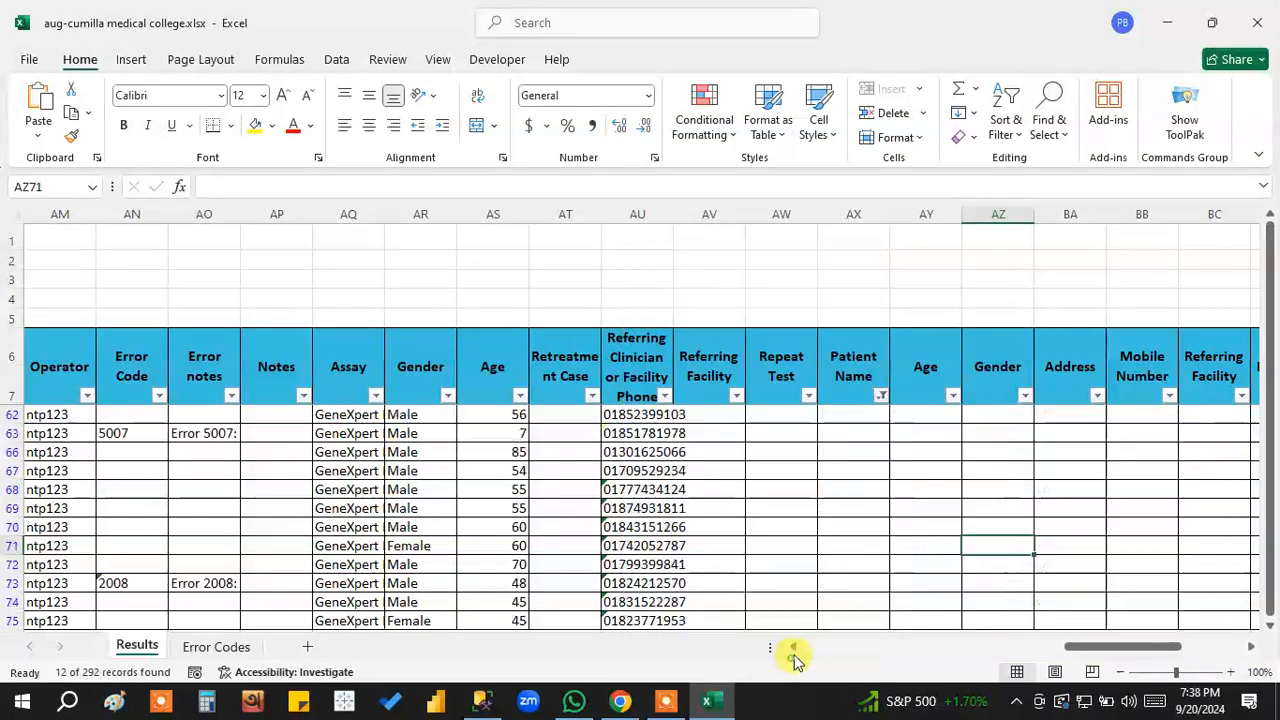
Highlight the Referring Clinician or Facility Phone entries and the Sample IDs of the blank-name records in rows 62 to 75.
{"action": "scroll", "coordinate": [941, 530], "scroll_direction": "down", "scroll_amount": 4}
{"action": "scroll", "coordinate": [941, 530], "scroll_direction": "up", "scroll_amount": 4}
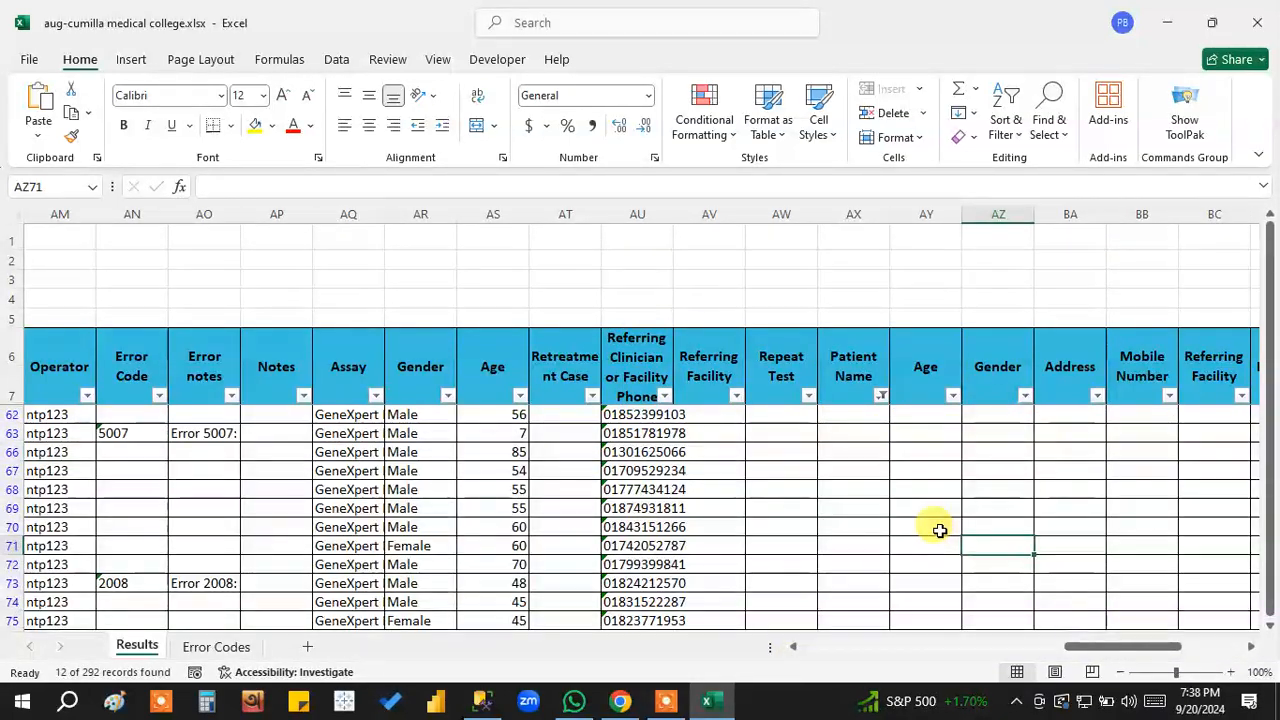
{"action": "left_click_drag", "start_coordinate": [650, 415], "coordinate": [623, 531]}
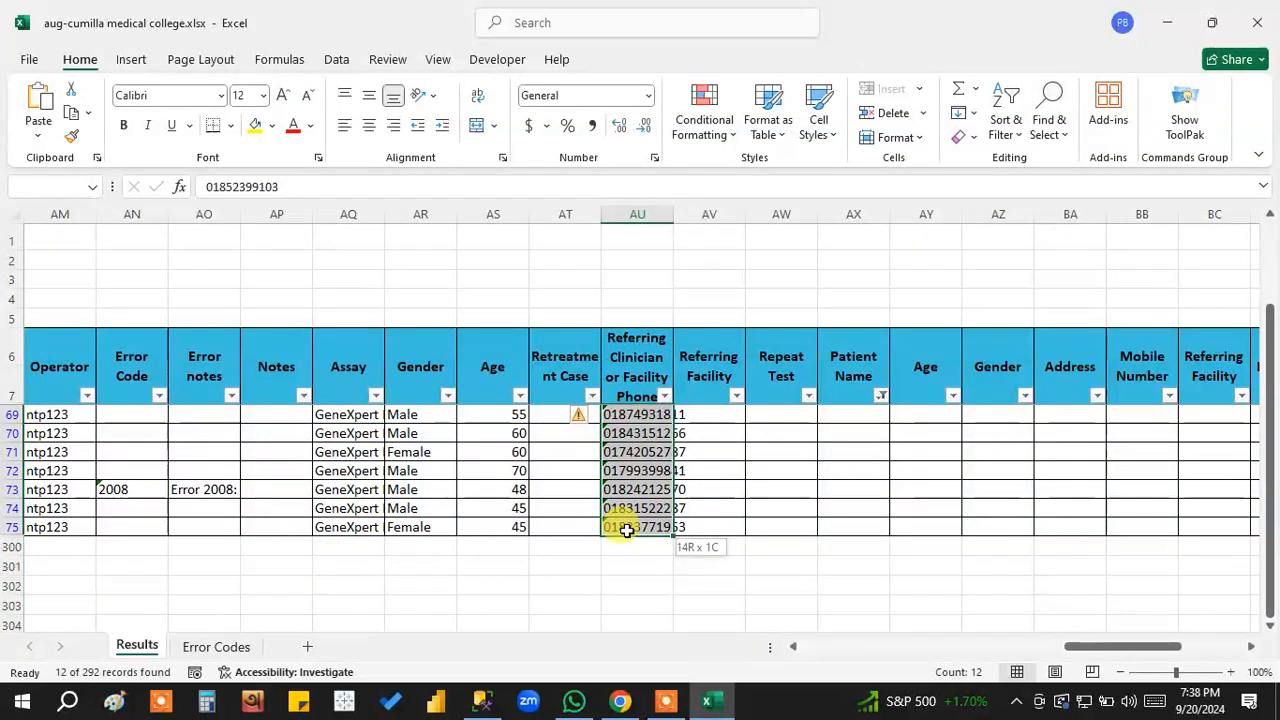
{"action": "left_click_drag", "start_coordinate": [1126, 649], "coordinate": [843, 640]}
{"action": "scroll", "coordinate": [700, 565], "scroll_direction": "up", "scroll_amount": 2}
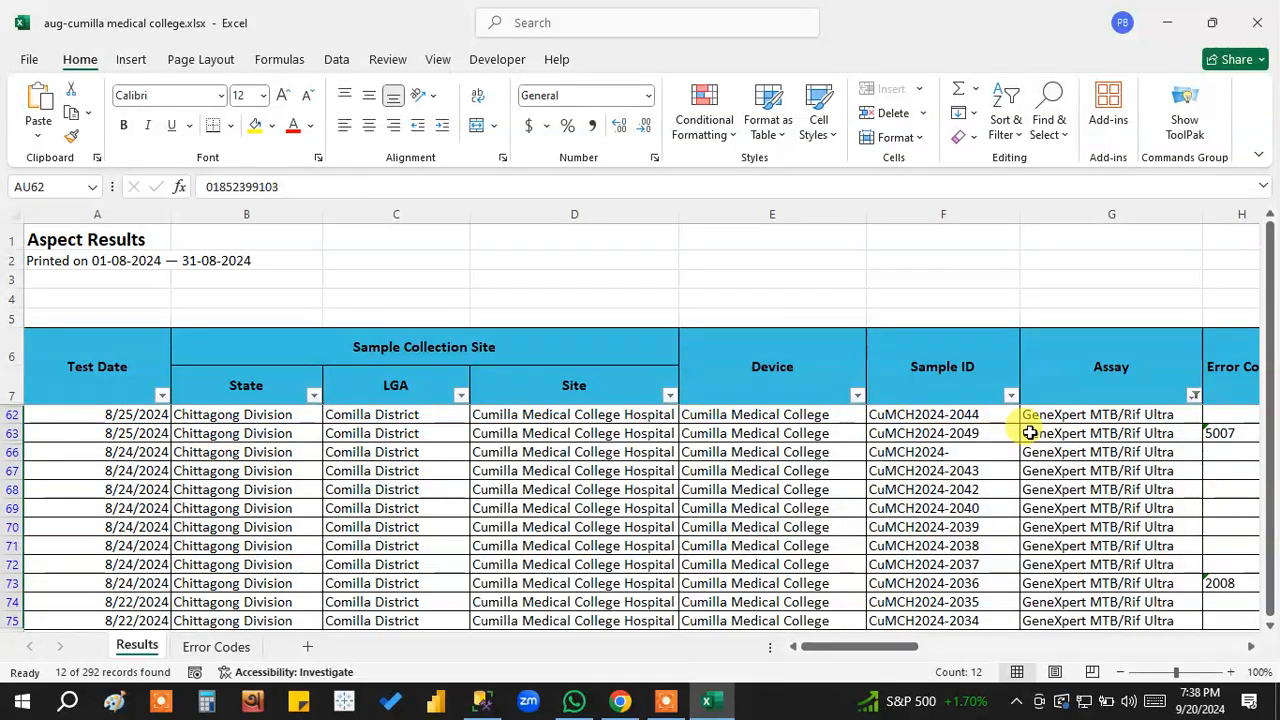
{"action": "left_click_drag", "start_coordinate": [968, 417], "coordinate": [973, 625]}
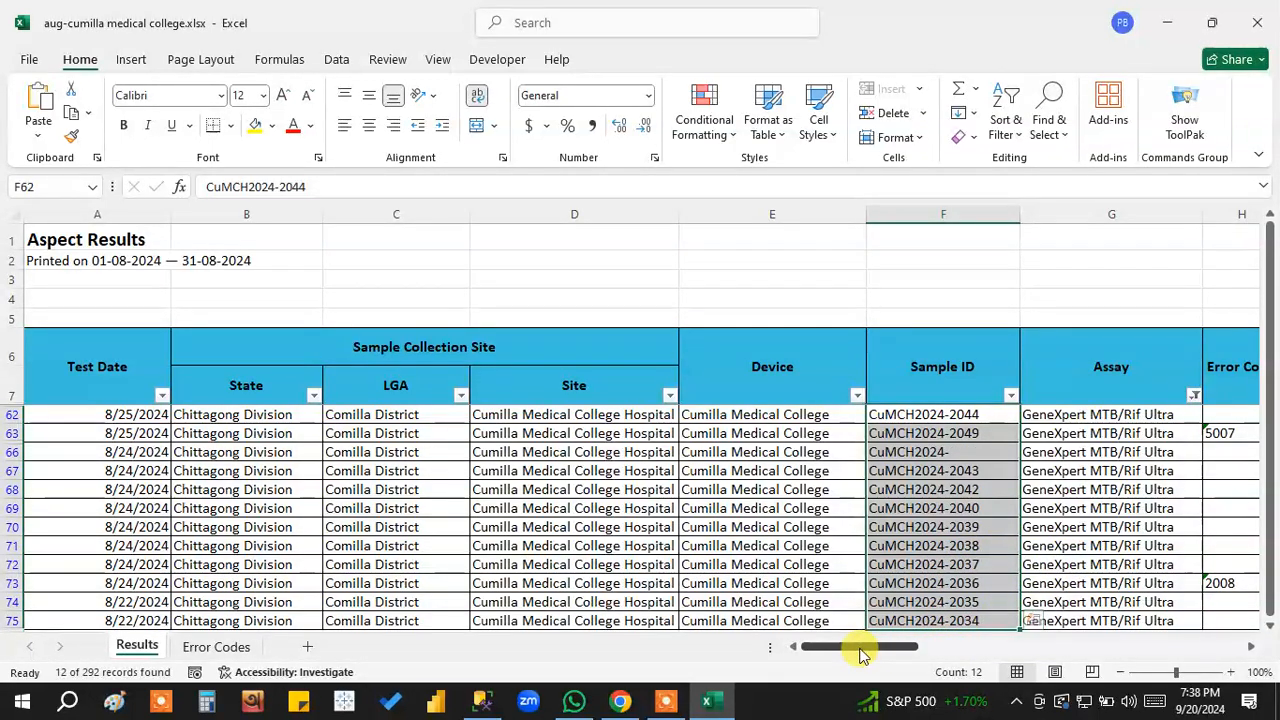
Examine the Sample ID, Error Code, Workflow Status and Patient ID columns of the records with missing patient names.
{"action": "left_click_drag", "start_coordinate": [861, 652], "coordinate": [888, 652]}
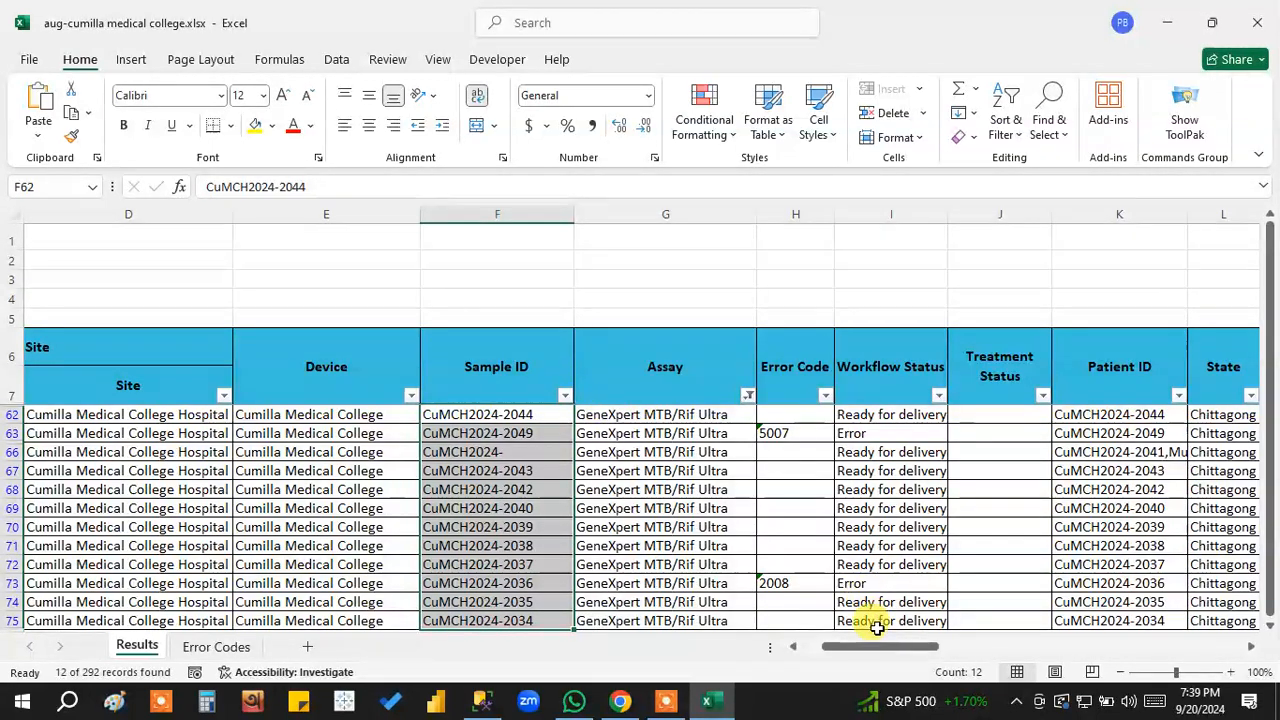
{"action": "mouse_move", "coordinate": [880, 650]}
{"action": "left_mouse_down"}
{"action": "mouse_move", "coordinate": [857, 651]}
{"action": "mouse_move", "coordinate": [880, 655]}
{"action": "left_mouse_up"}
{"action": "left_click_drag", "start_coordinate": [523, 424], "coordinate": [543, 561]}
{"action": "left_click", "coordinate": [686, 403]}
{"action": "scroll", "coordinate": [709, 512], "scroll_direction": "up", "scroll_amount": 2}
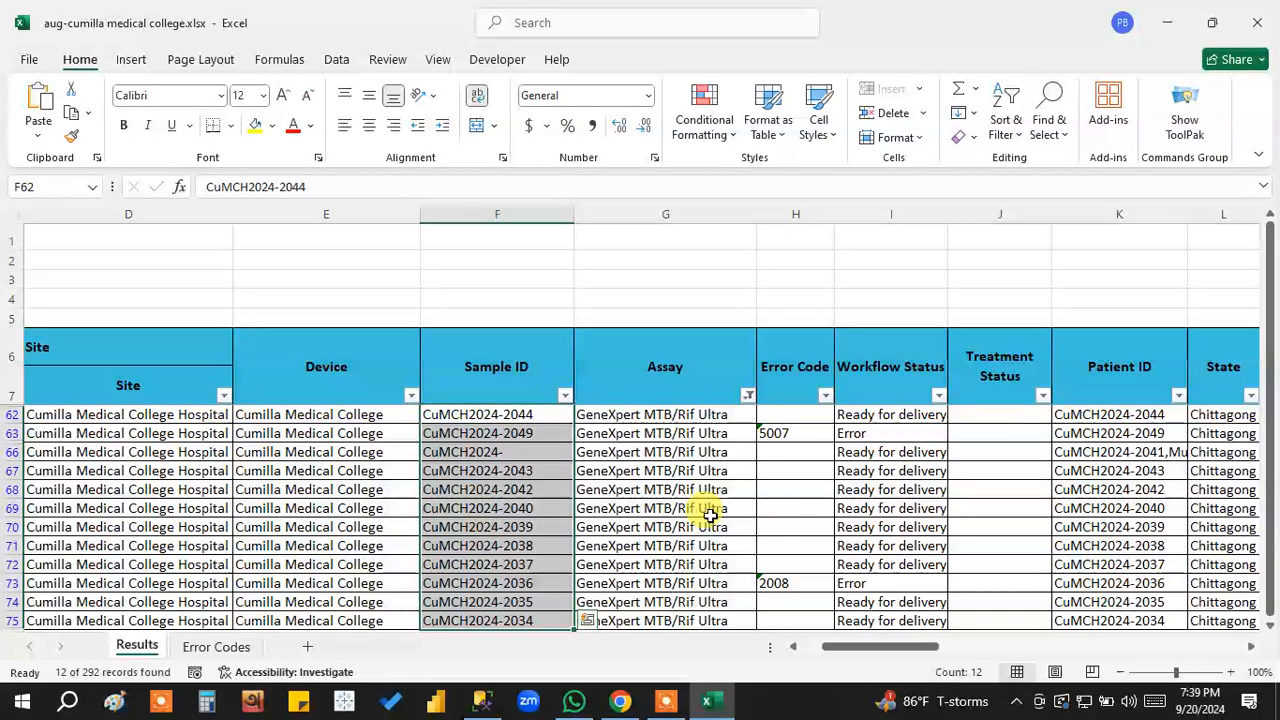
{"action": "mouse_move", "coordinate": [890, 655]}
{"action": "left_mouse_down"}
{"action": "mouse_move", "coordinate": [910, 650]}
{"action": "mouse_move", "coordinate": [866, 655]}
{"action": "mouse_move", "coordinate": [889, 651]}
{"action": "left_mouse_up"}
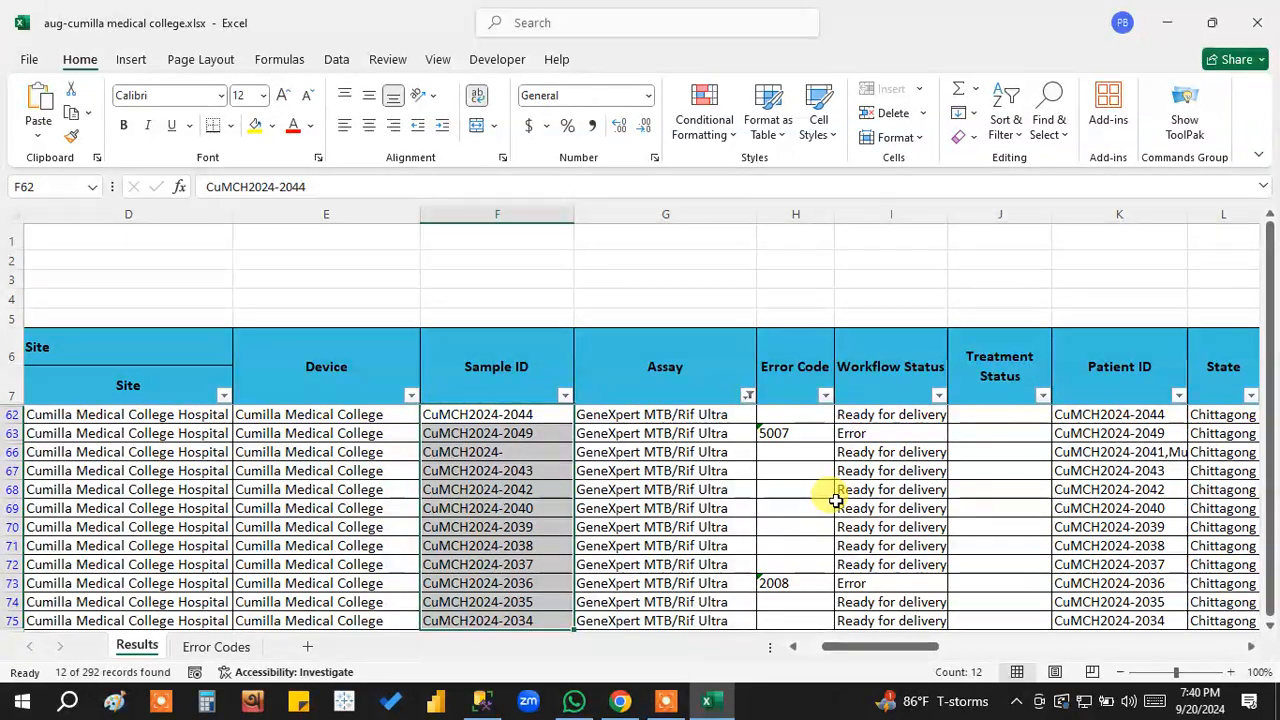
Close the workbook without saving the changes.
{"action": "left_click", "coordinate": [925, 508]}
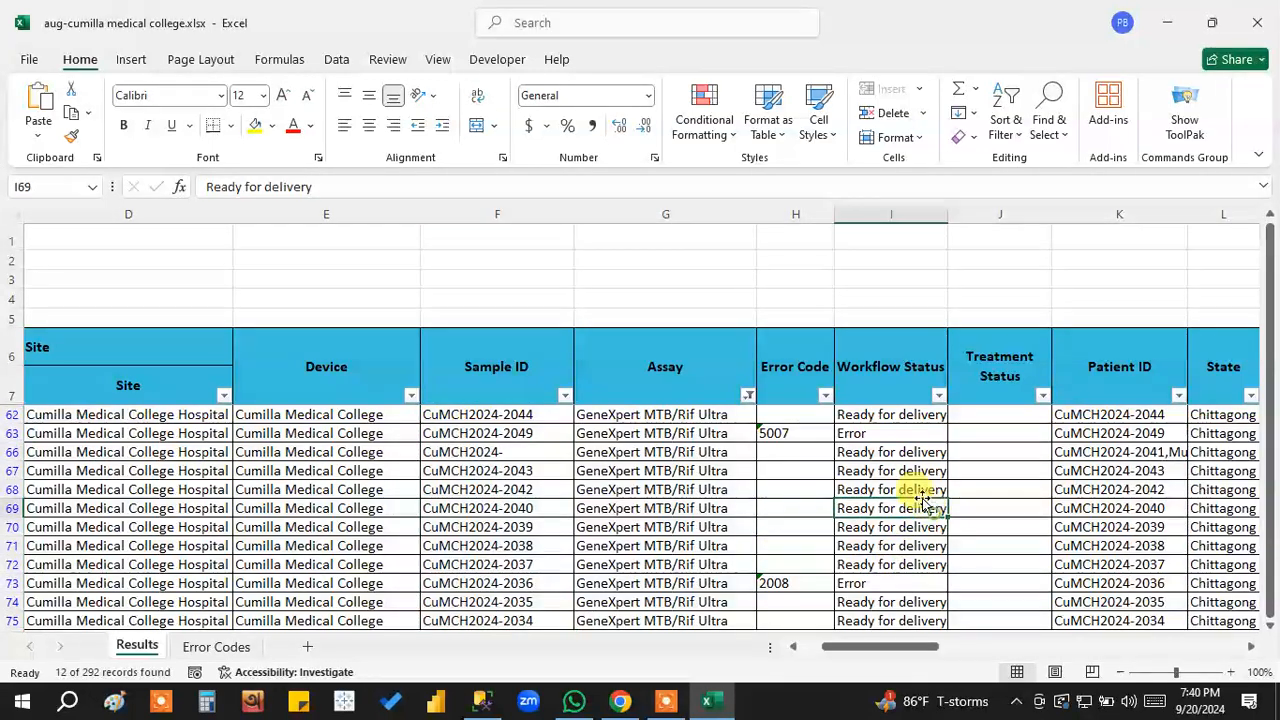
{"action": "left_click", "coordinate": [1262, 25]}
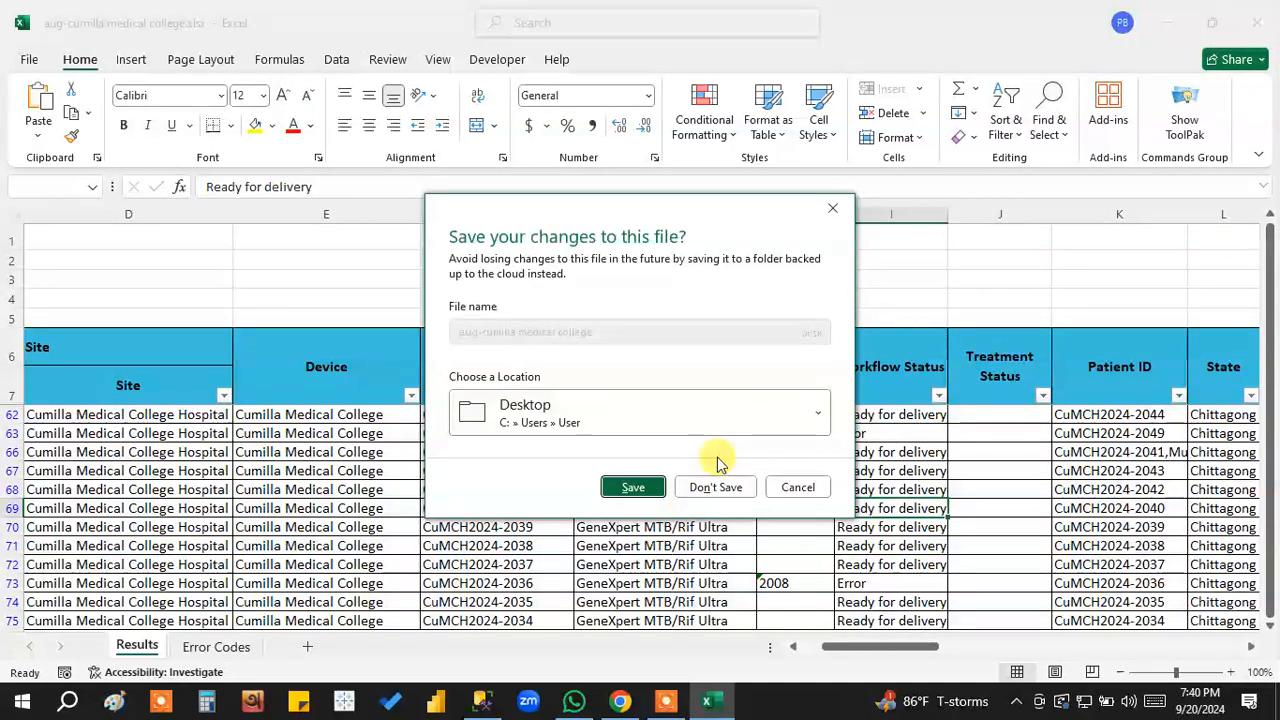
{"action": "left_click", "coordinate": [712, 486]}
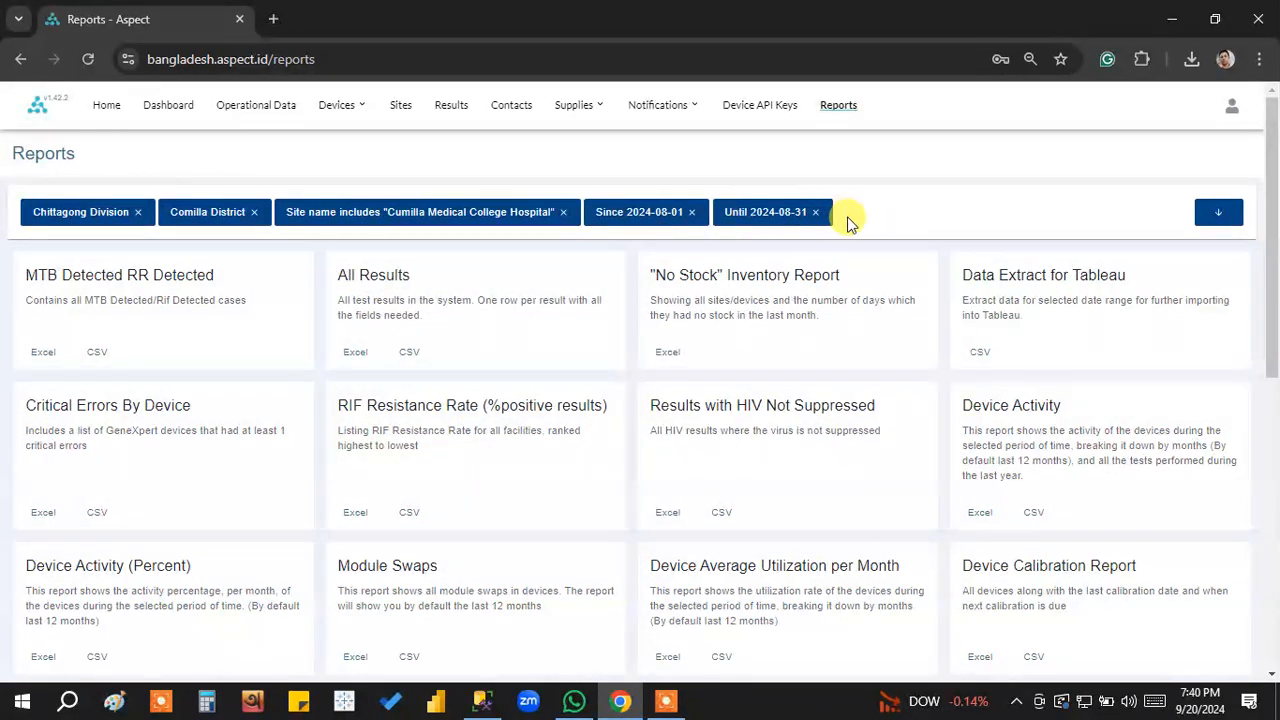
Export the Report on Xpert MTB/RIF and Covid as Excel to the Desktop, named "DR TB 10 A-cumilla medical college".
{"action": "scroll", "coordinate": [500, 490], "scroll_direction": "down", "scroll_amount": 2}
{"action": "scroll", "coordinate": [500, 490], "scroll_direction": "down", "scroll_amount": 2}
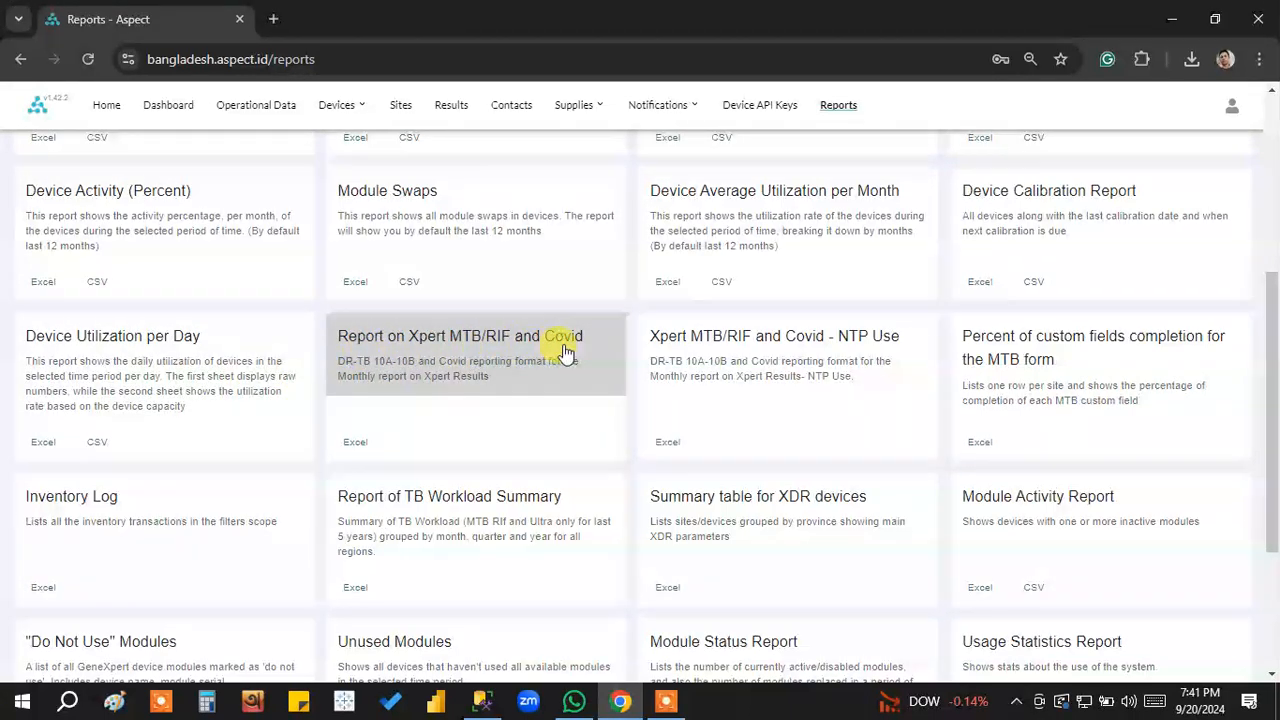
{"action": "left_click", "coordinate": [355, 443]}
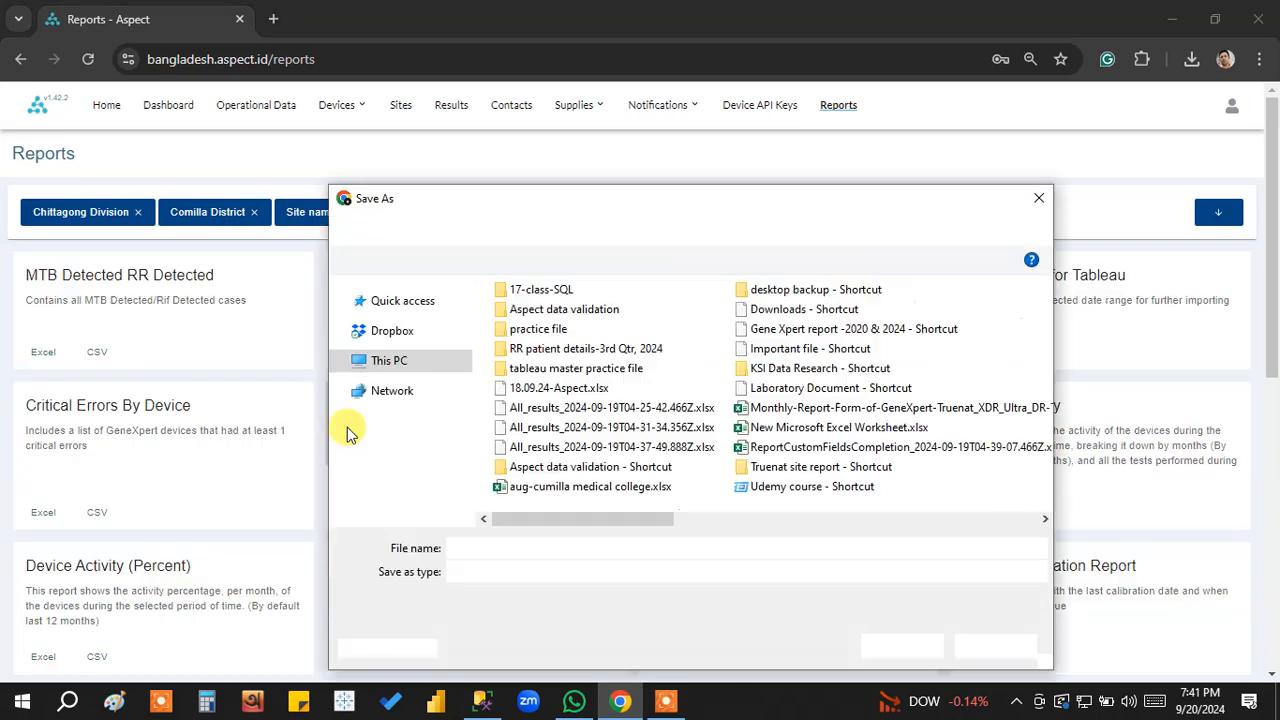
{"action": "left_click", "coordinate": [400, 344]}
{"action": "left_click", "coordinate": [556, 545]}
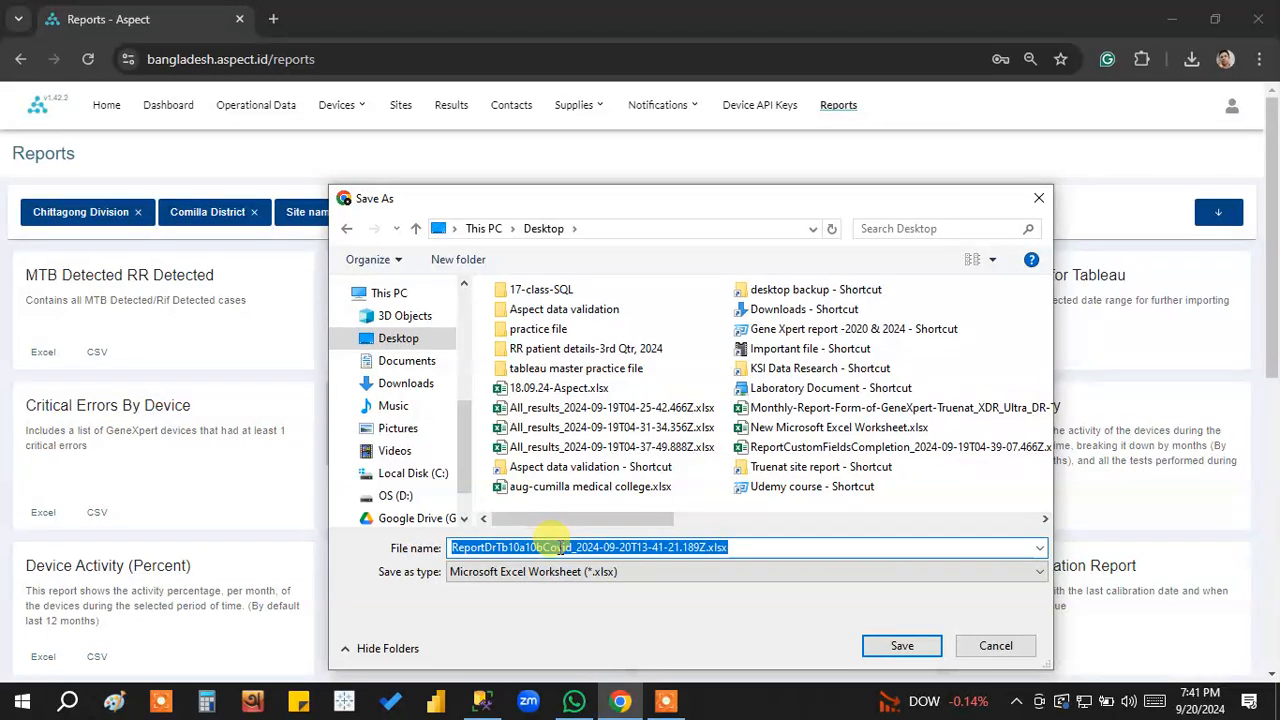
{"action": "type", "text": "DR TB "}
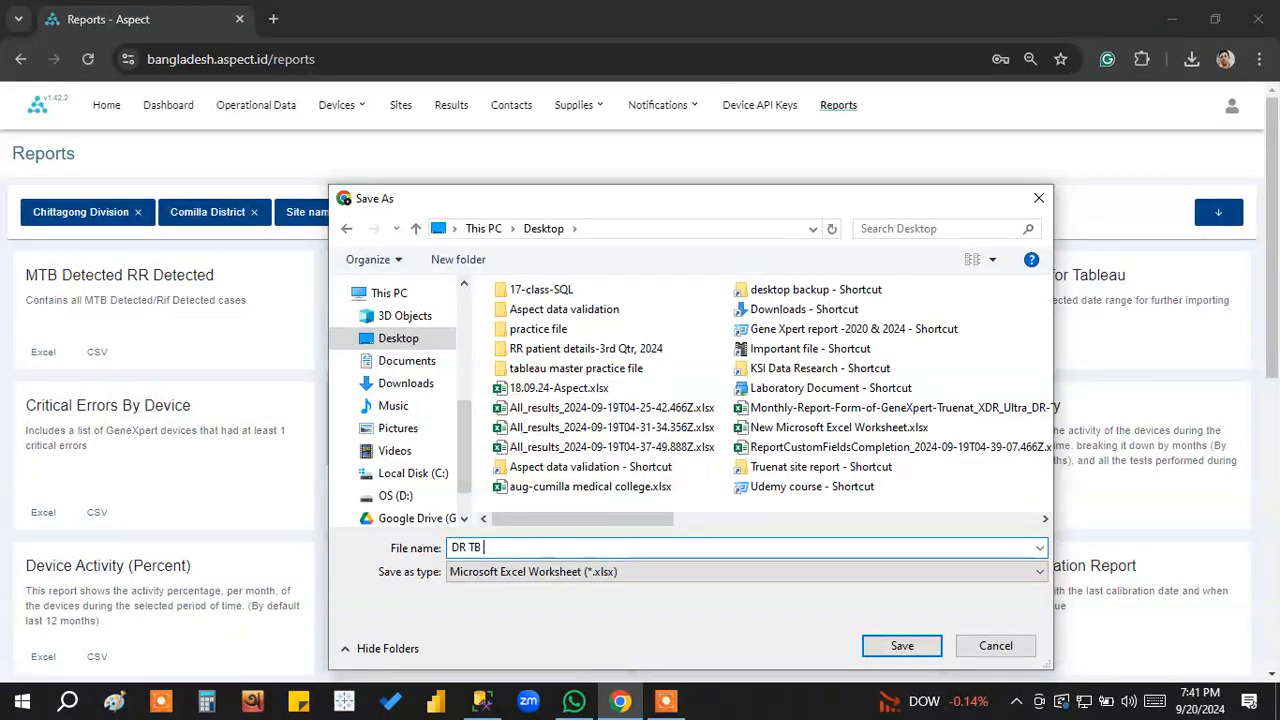
{"action": "type", "text": "10 A-c"}
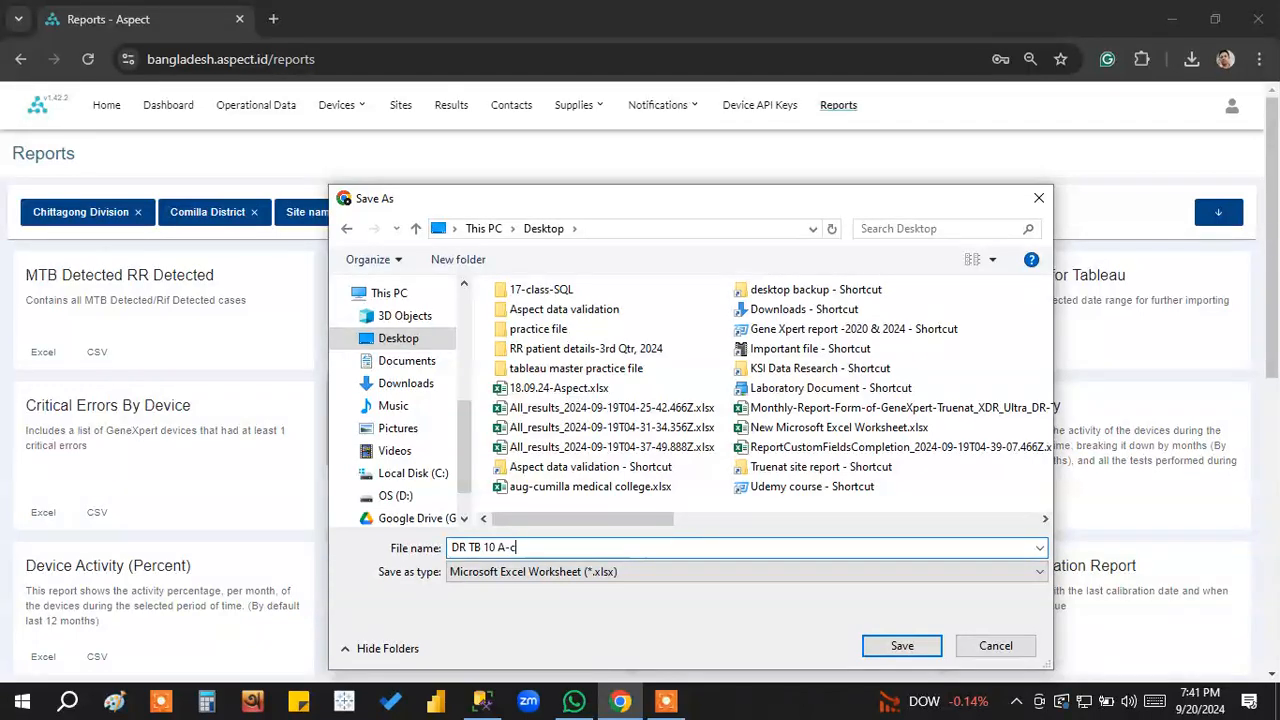
{"action": "type", "text": "mmilla medical college"}
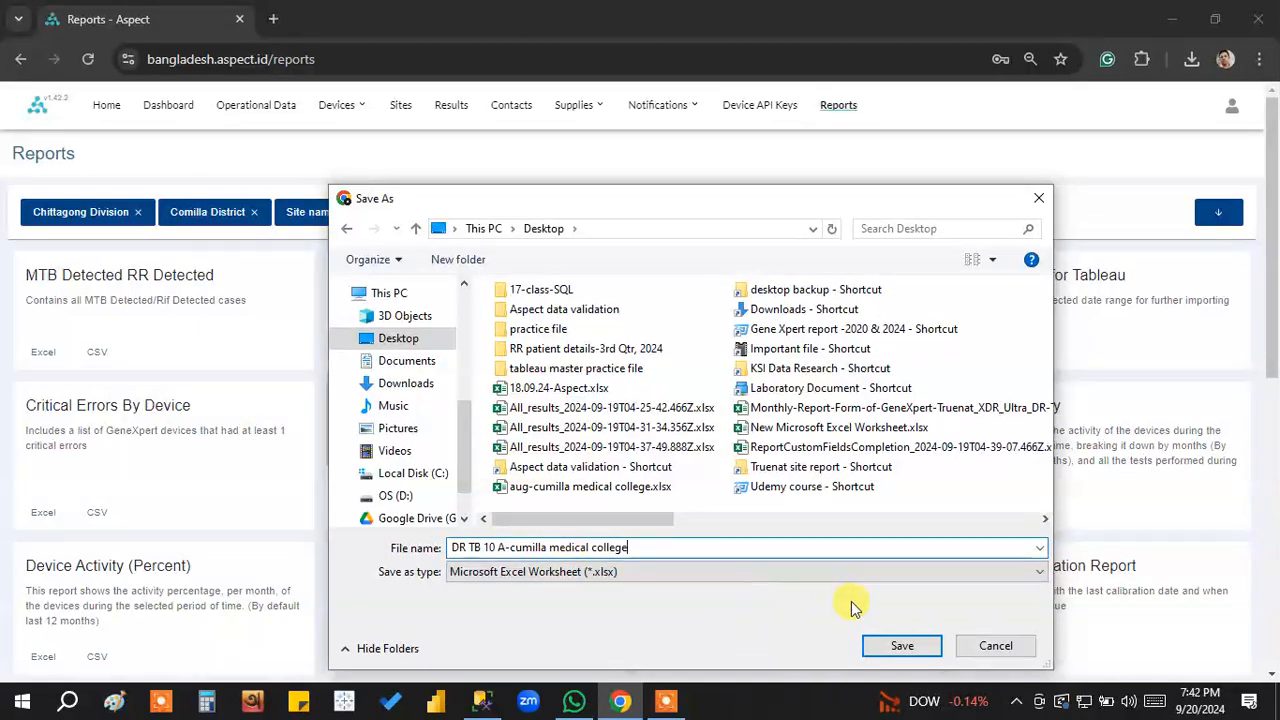
{"action": "left_click", "coordinate": [902, 645]}
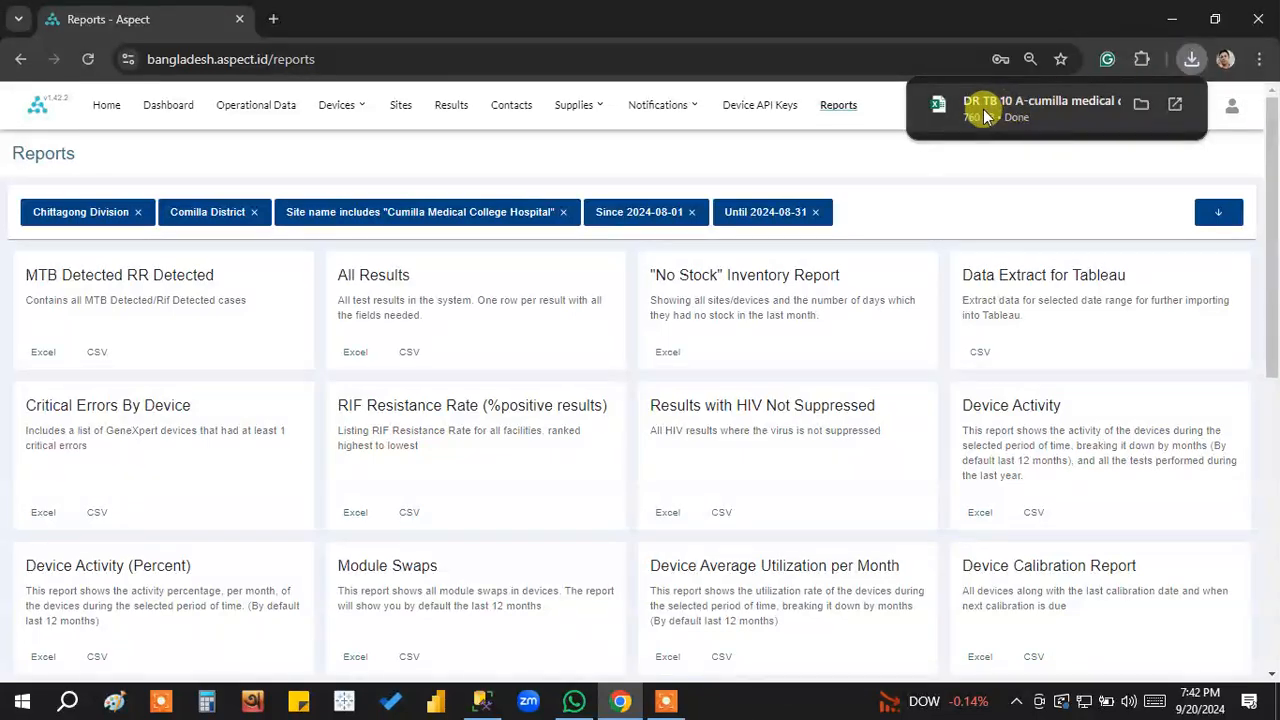
Open the downloaded report workbook for editing and examine the header, Block 1 totals and results on the DR-TB 10A (Sputum & EP Sample) sheet.
{"action": "left_click", "coordinate": [1045, 112]}
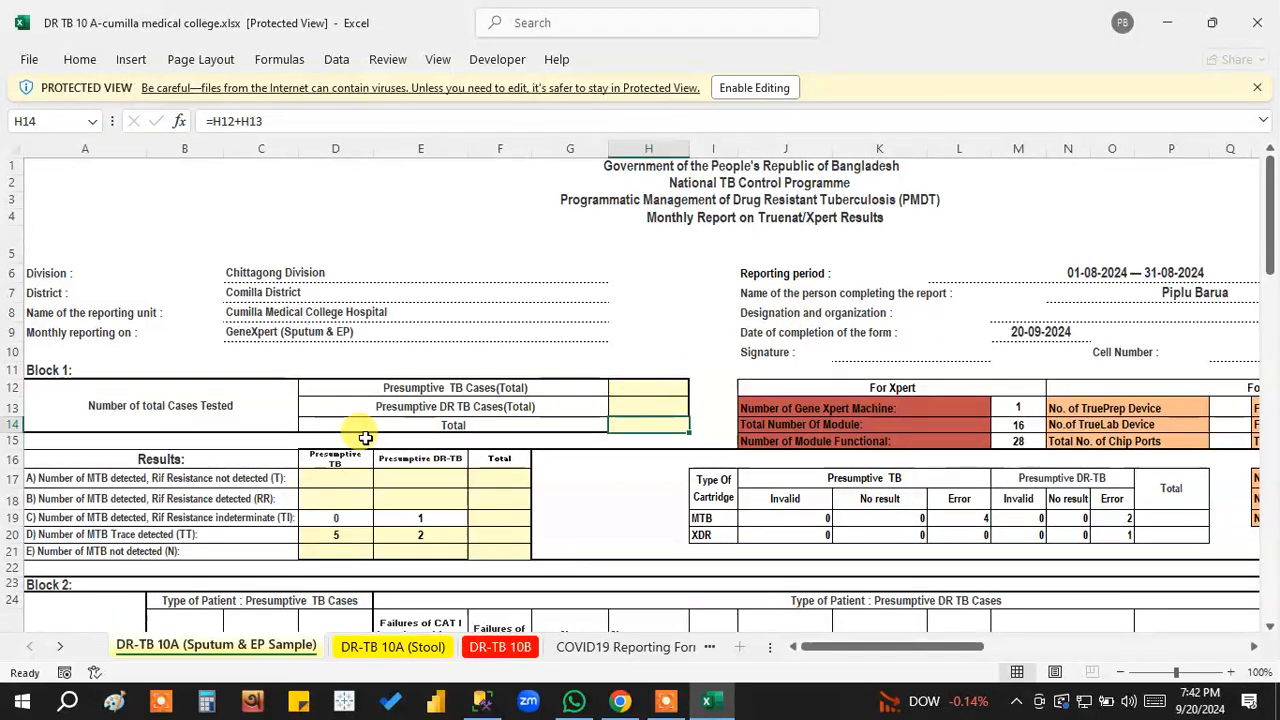
{"action": "left_click", "coordinate": [742, 92]}
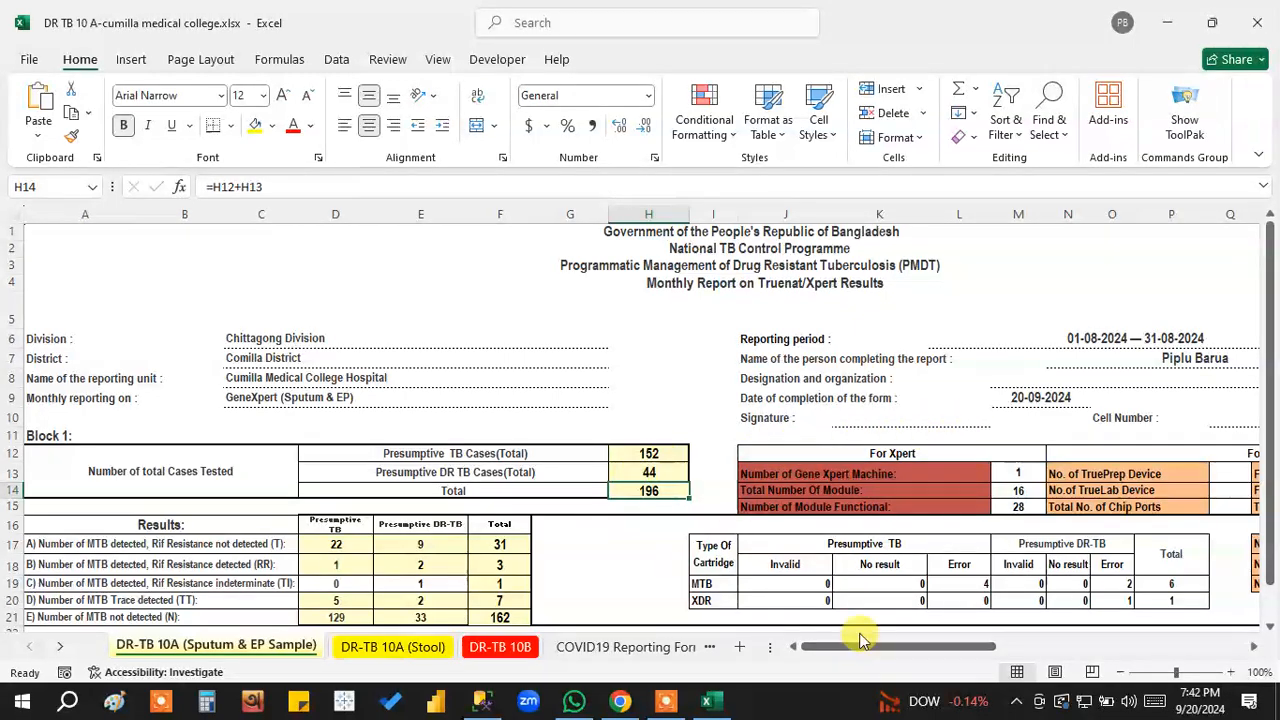
{"action": "left_click_drag", "start_coordinate": [855, 648], "coordinate": [878, 647]}
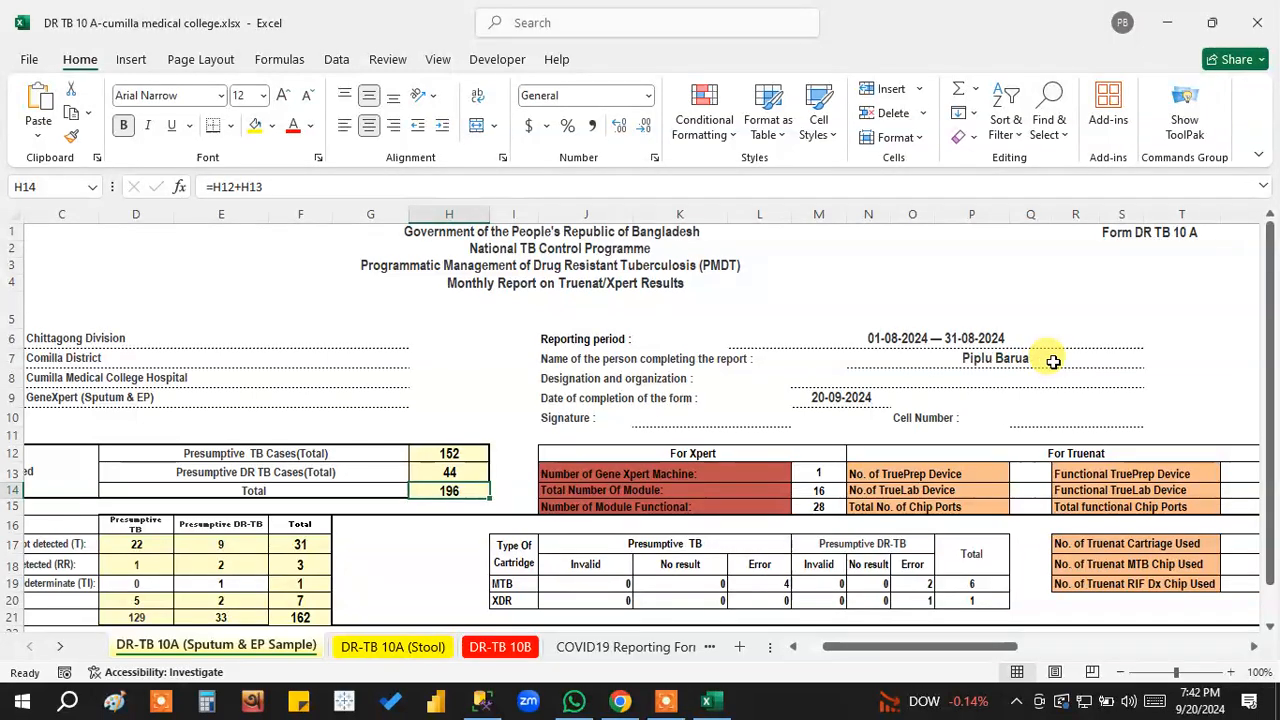
{"action": "left_click_drag", "start_coordinate": [934, 647], "coordinate": [868, 647]}
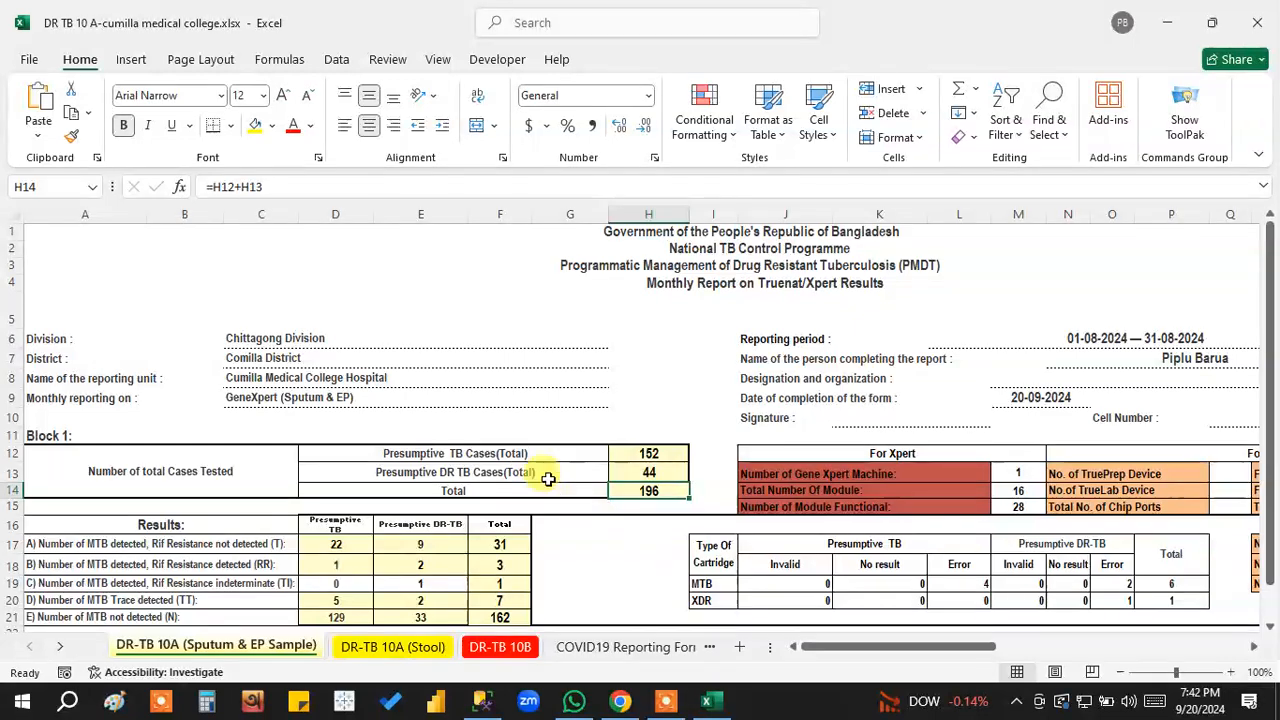
{"action": "scroll", "coordinate": [560, 478], "scroll_direction": "down", "scroll_amount": 3}
{"action": "scroll", "coordinate": [514, 451], "scroll_direction": "up", "scroll_amount": 3}
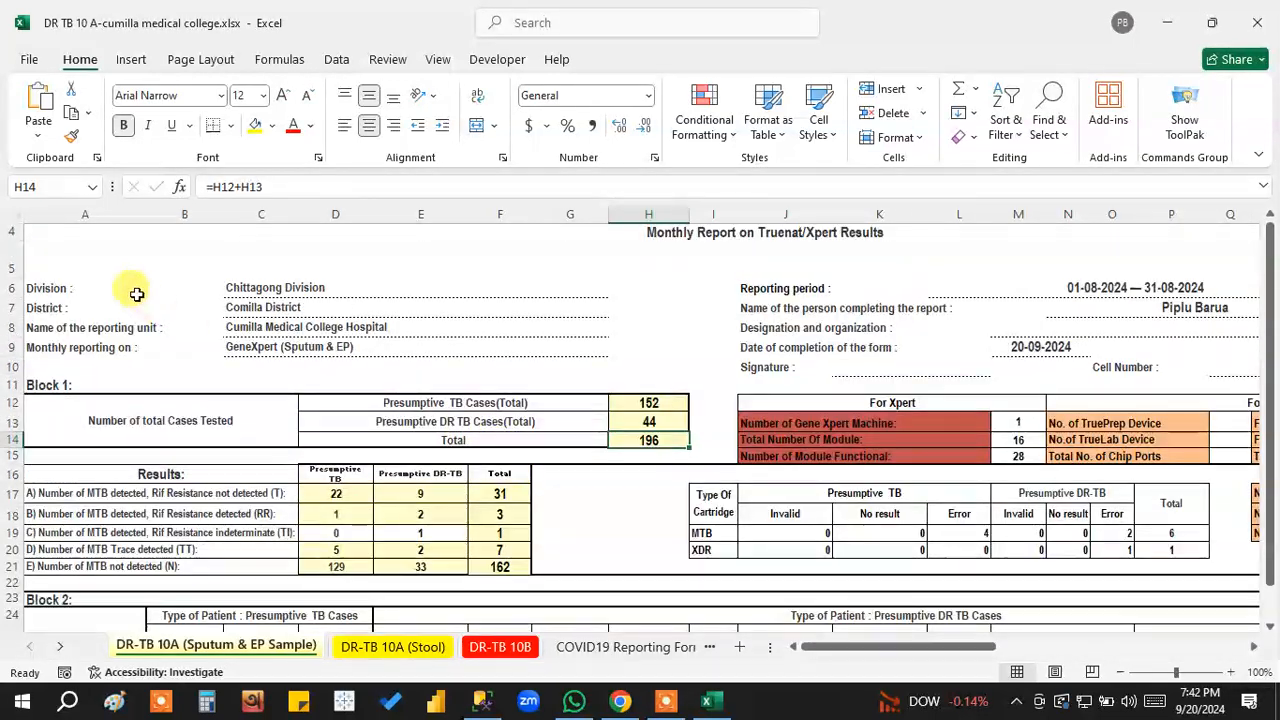
{"action": "scroll", "coordinate": [600, 463], "scroll_direction": "down", "scroll_amount": 3}
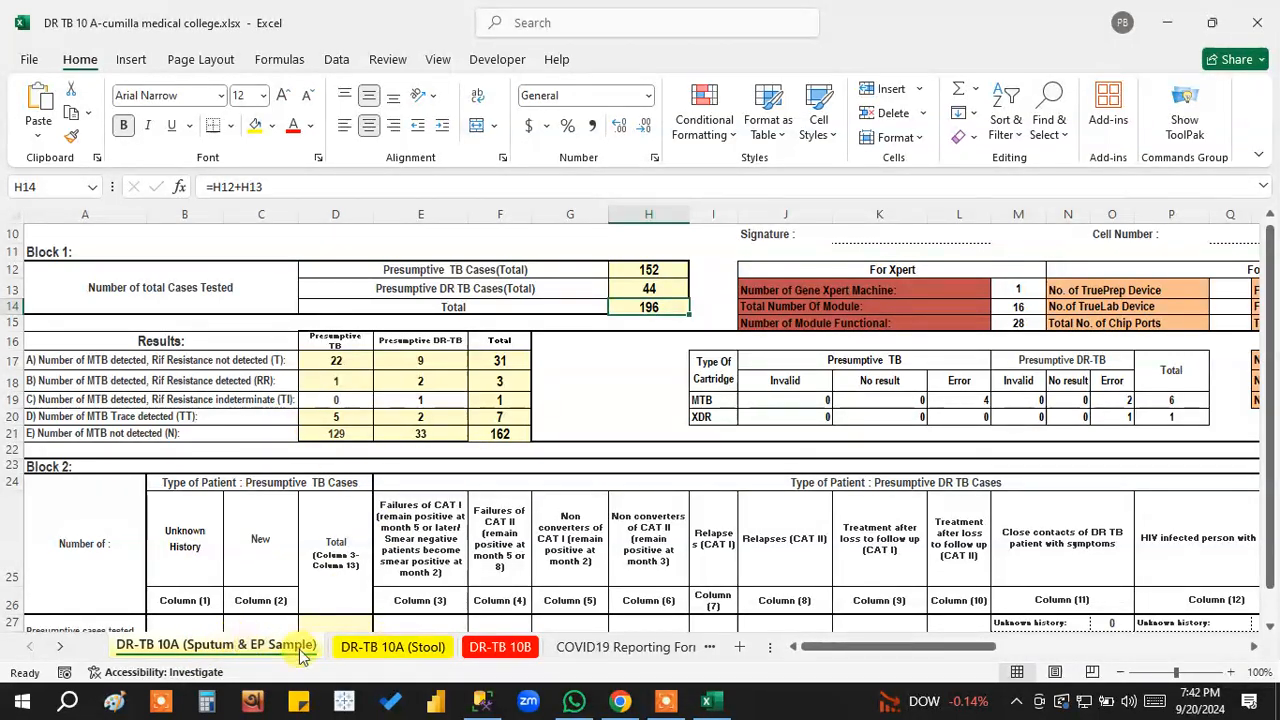
Review the DR-TB 10A (Stool), DR-TB 10B and COVID19 Reporting Form sheets, return to the Sputum & EP sheet, and close the workbook.
{"action": "left_click", "coordinate": [392, 647]}
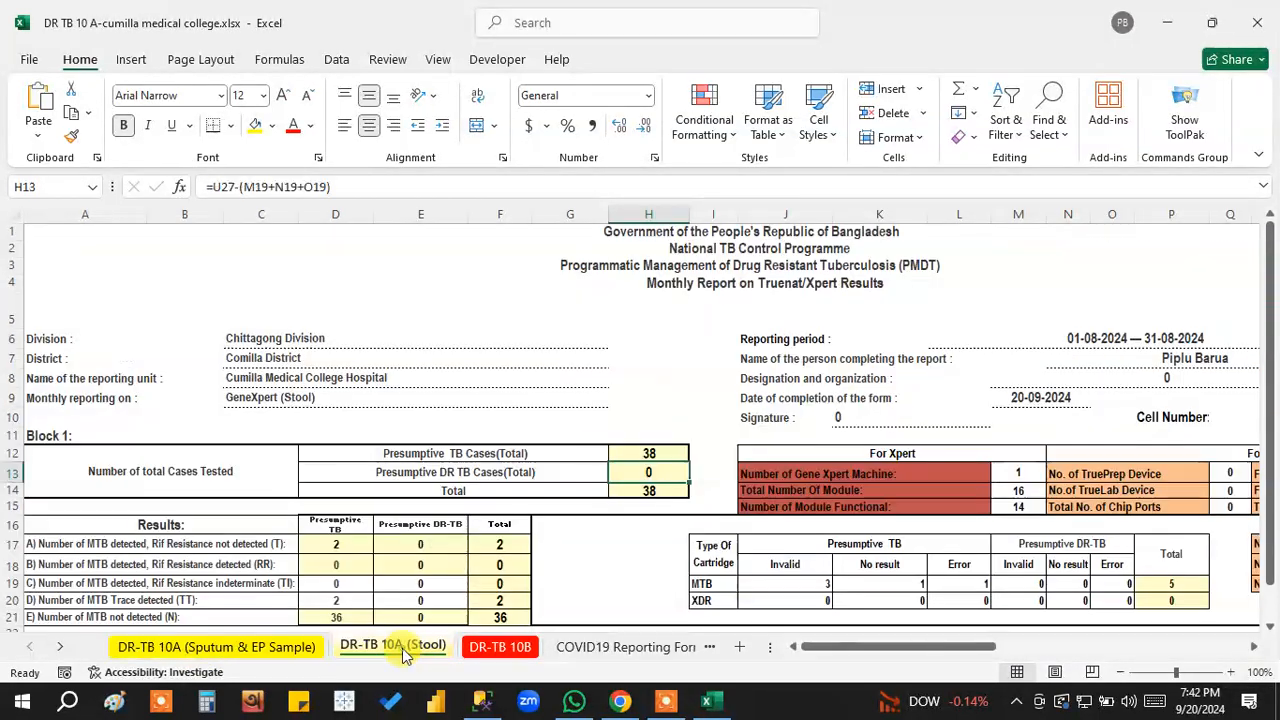
{"action": "left_click", "coordinate": [500, 648]}
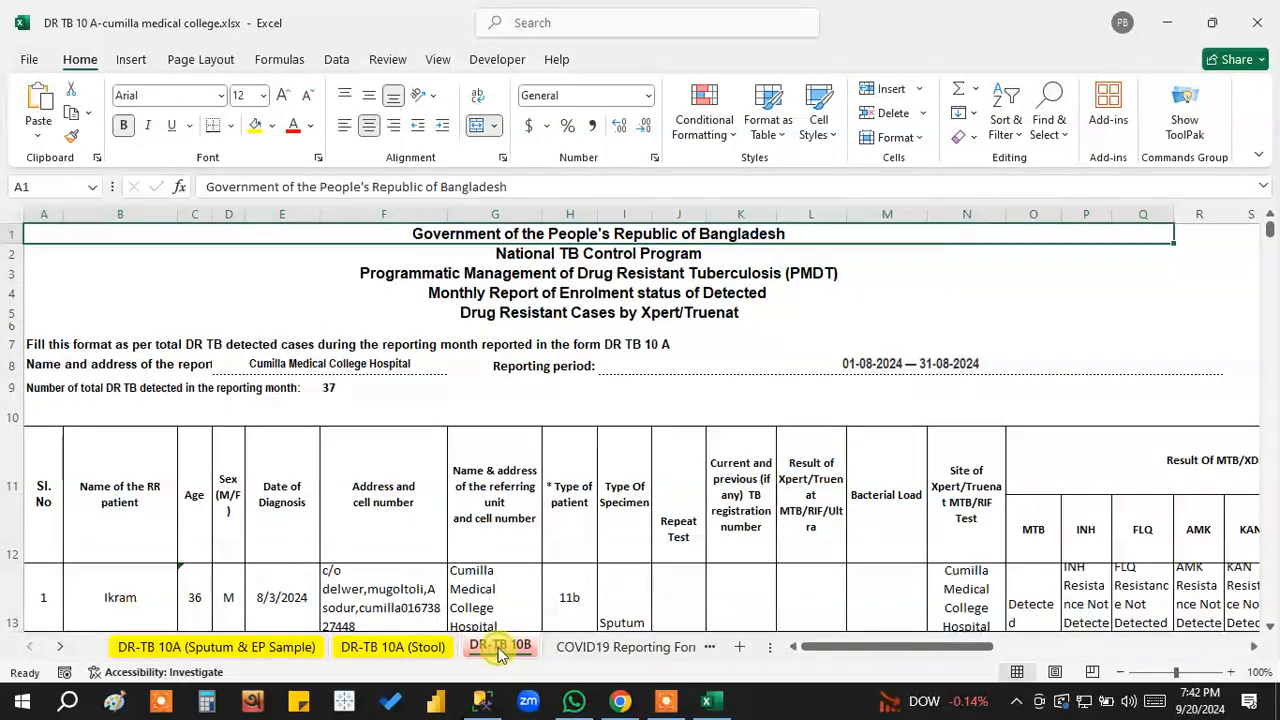
{"action": "scroll", "coordinate": [260, 523], "scroll_direction": "down", "scroll_amount": 2}
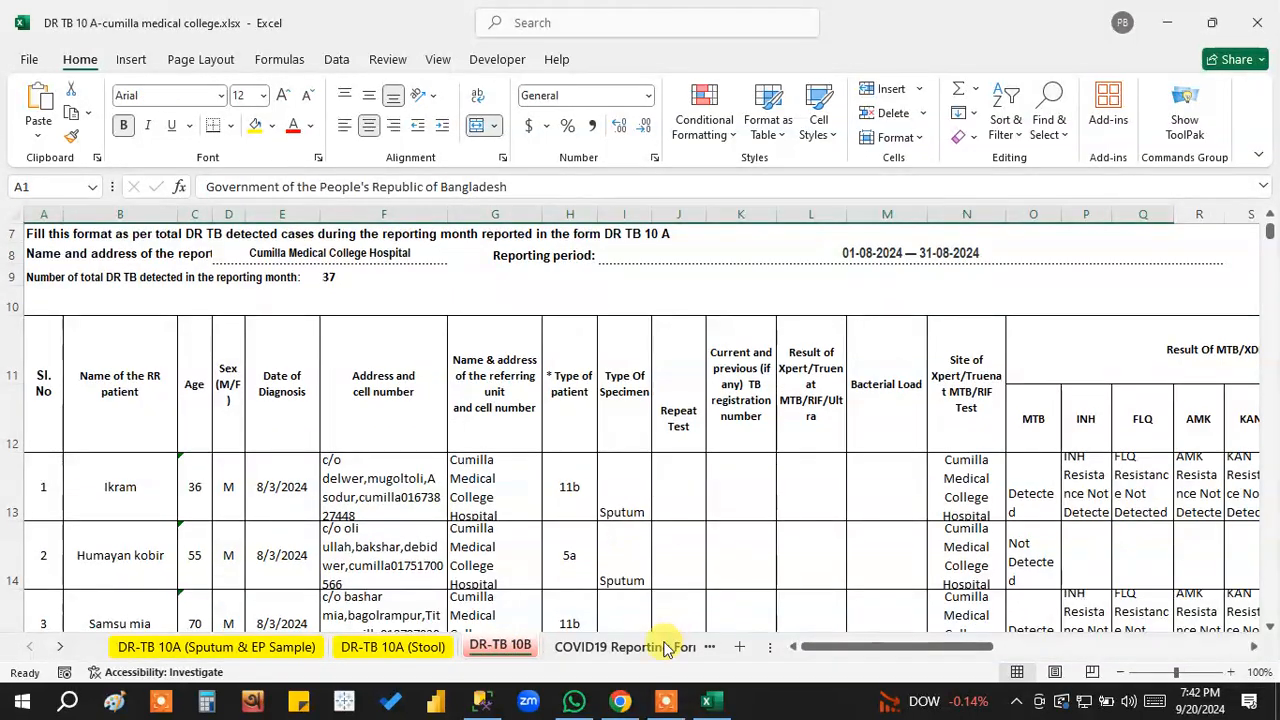
{"action": "left_click", "coordinate": [630, 648]}
{"action": "left_click", "coordinate": [169, 648]}
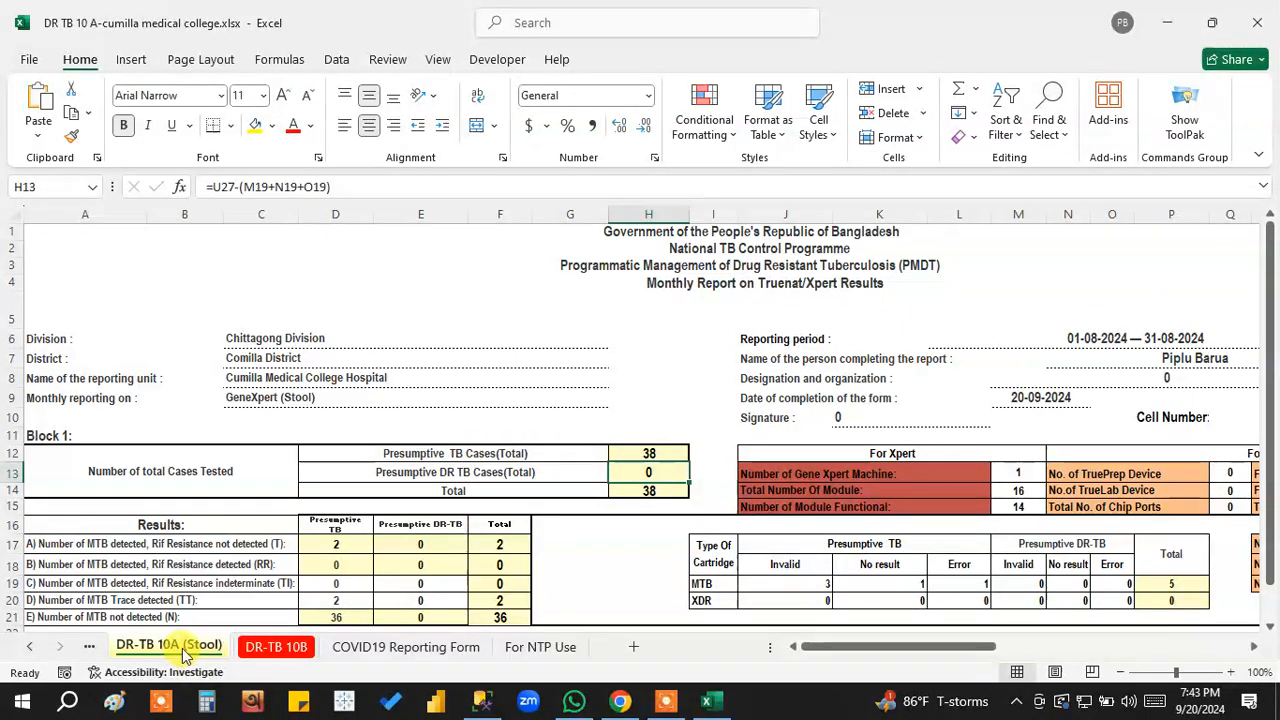
{"action": "left_click", "coordinate": [30, 647]}
{"action": "left_click", "coordinate": [150, 646]}
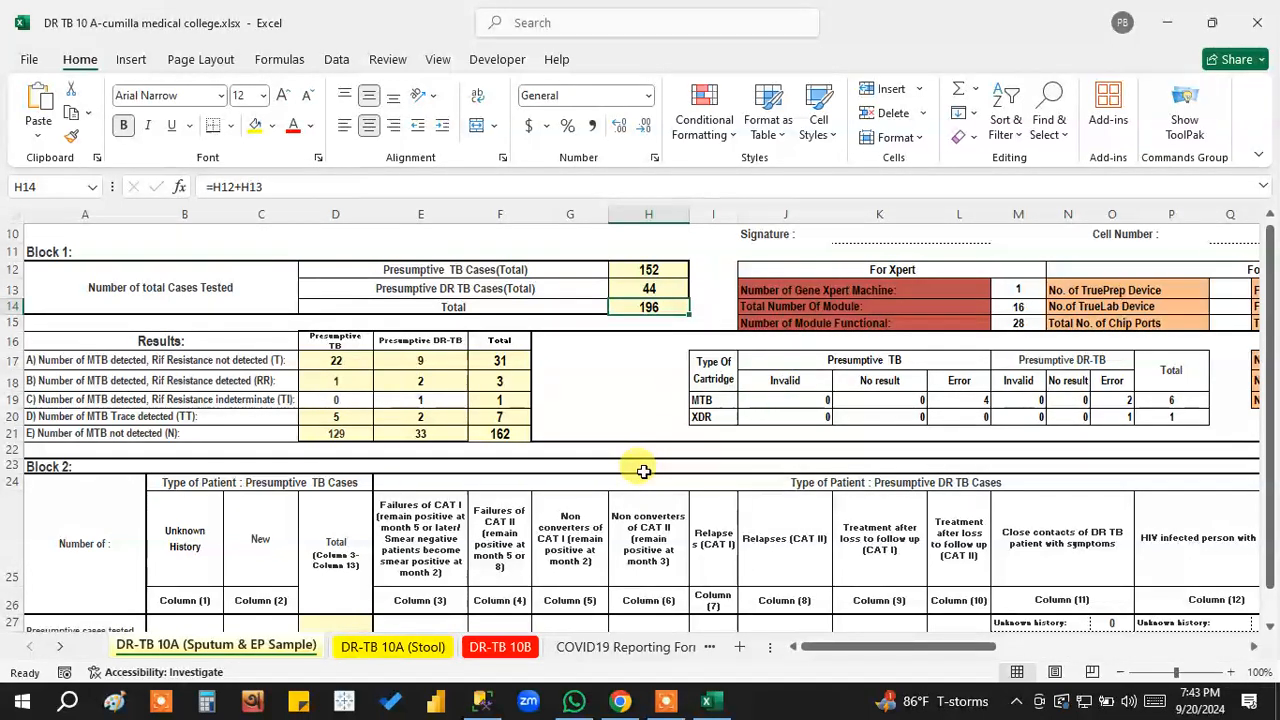
{"action": "left_click", "coordinate": [1258, 22]}
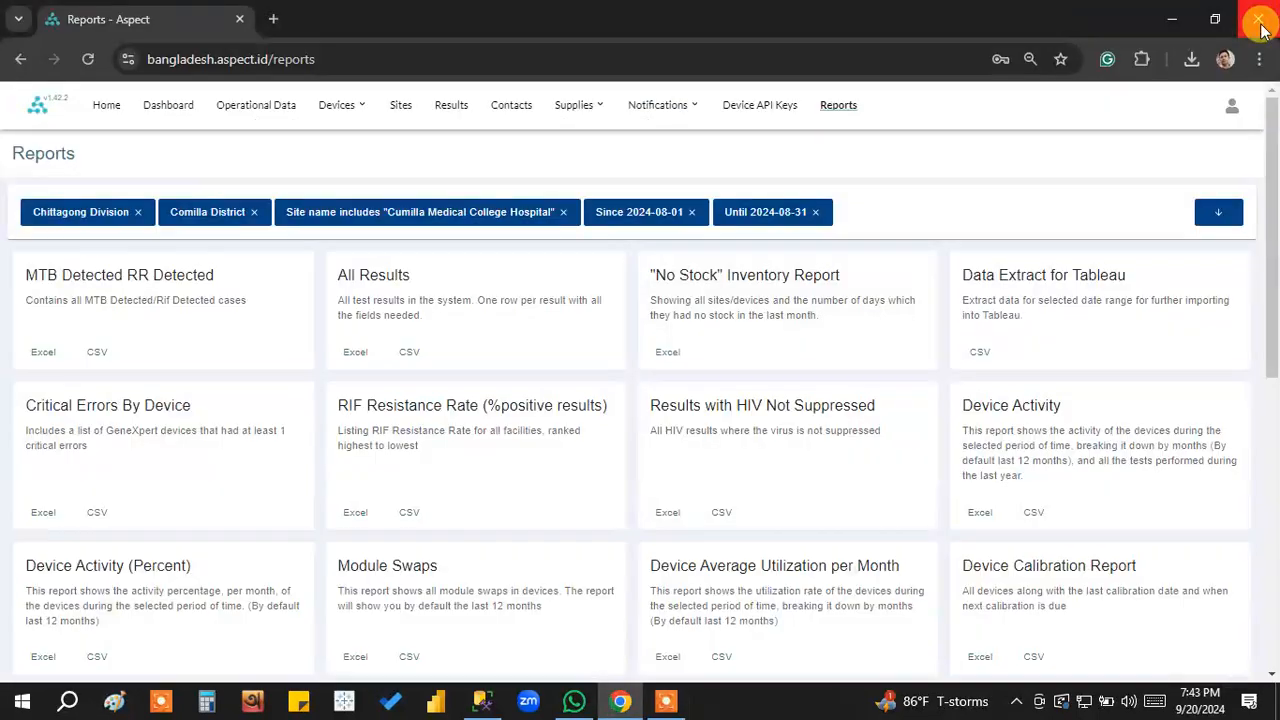
{"action": "left_click", "coordinate": [1222, 215]}
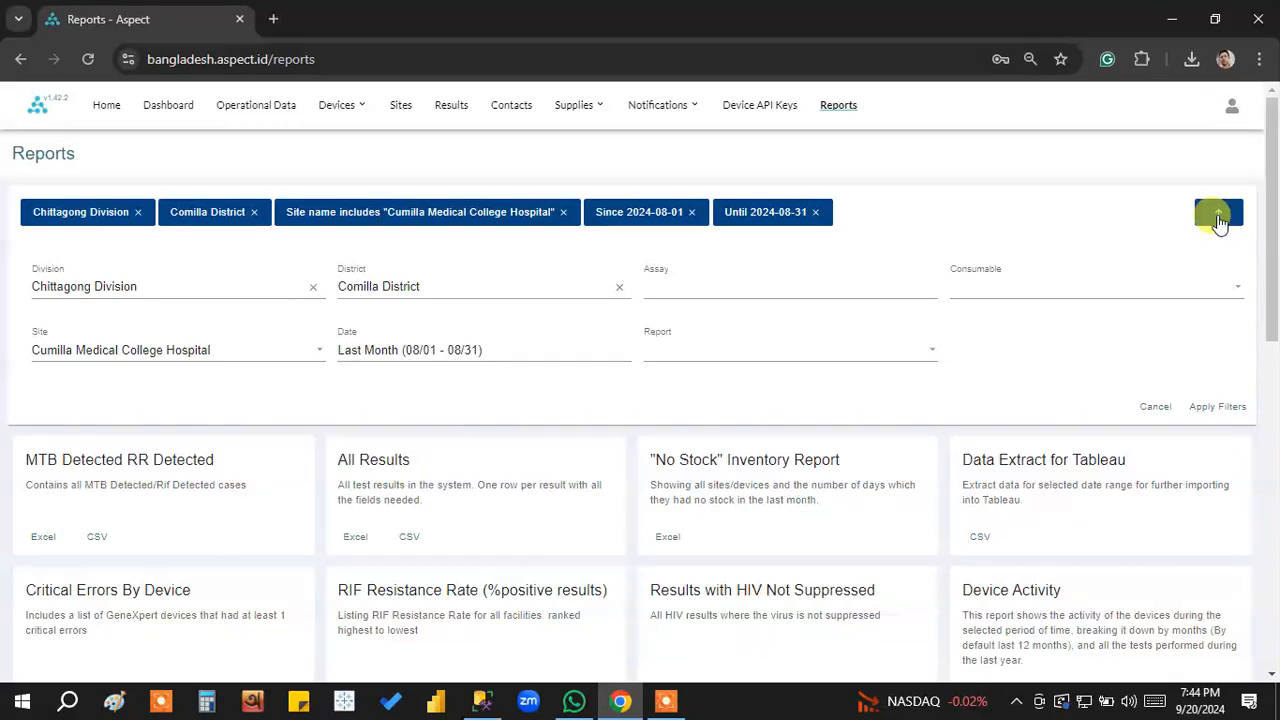
{"action": "left_click", "coordinate": [1155, 409]}
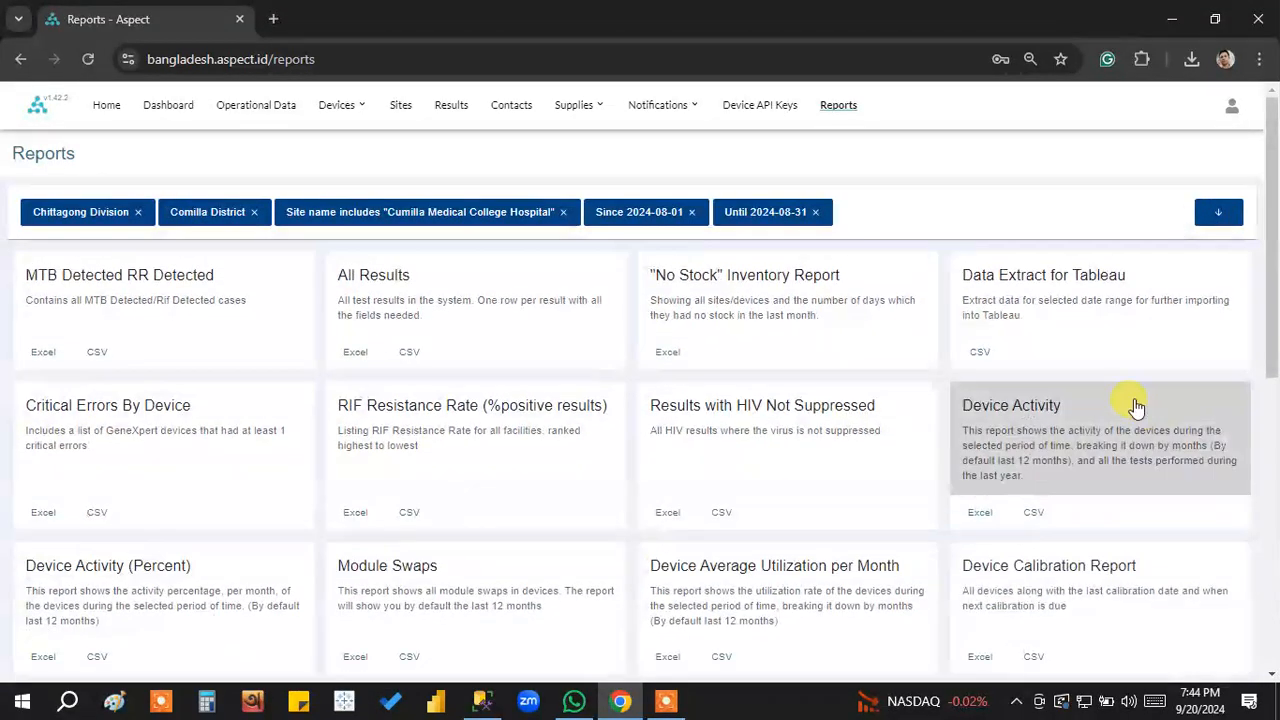
{"action": "left_click", "coordinate": [838, 108]}
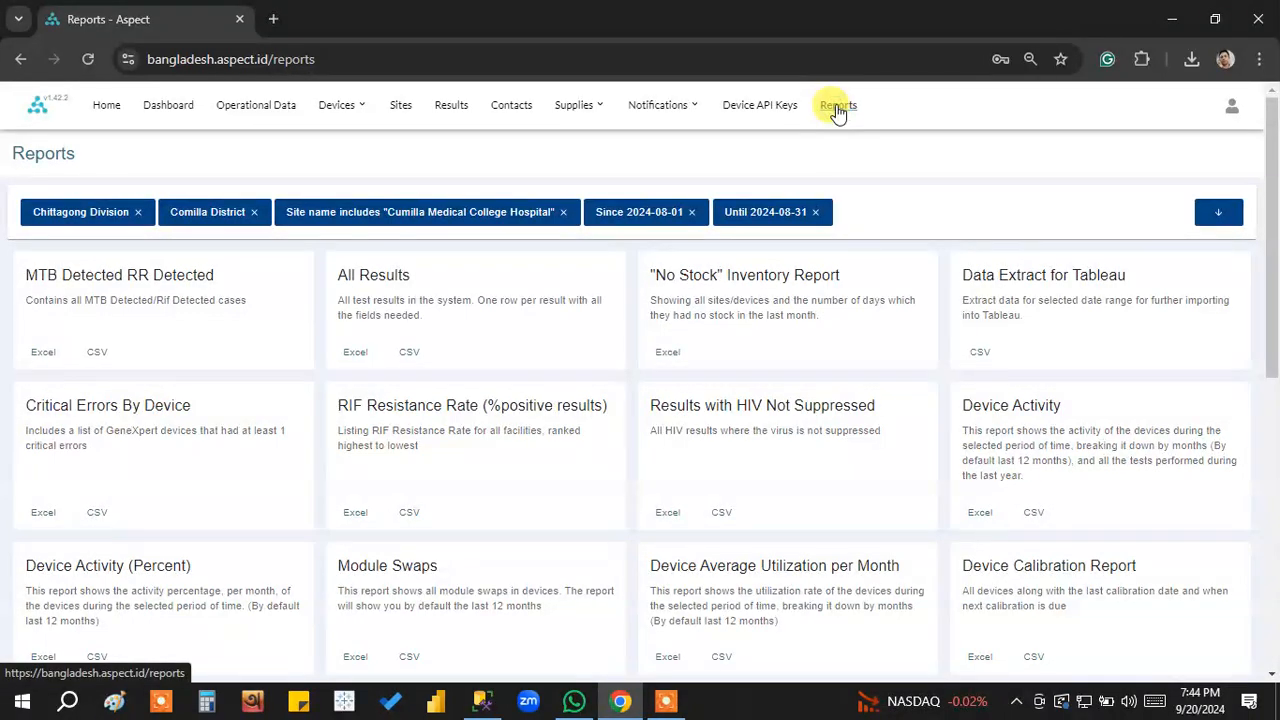
Remove all applied report filters: the until and since dates, the site, Comilla District and Chittagong Division.
{"action": "left_click", "coordinate": [1212, 218]}
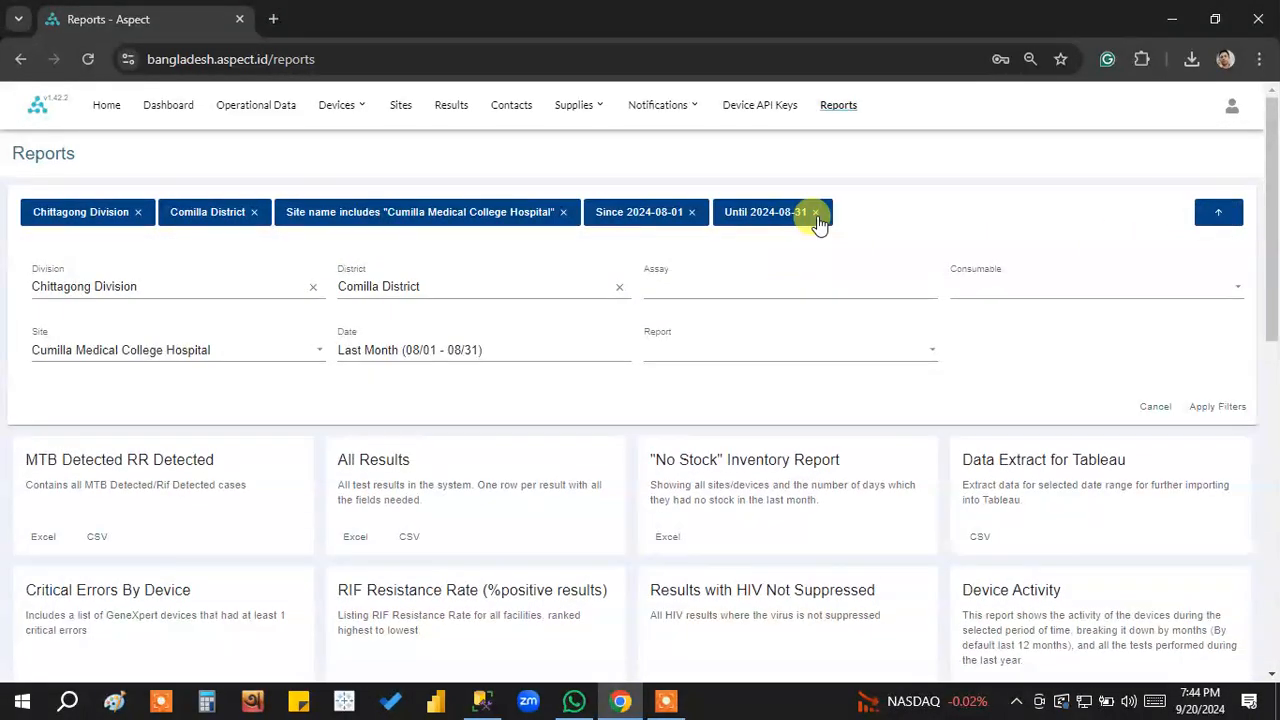
{"action": "left_click", "coordinate": [816, 214]}
{"action": "left_click", "coordinate": [691, 212]}
{"action": "left_click", "coordinate": [563, 212]}
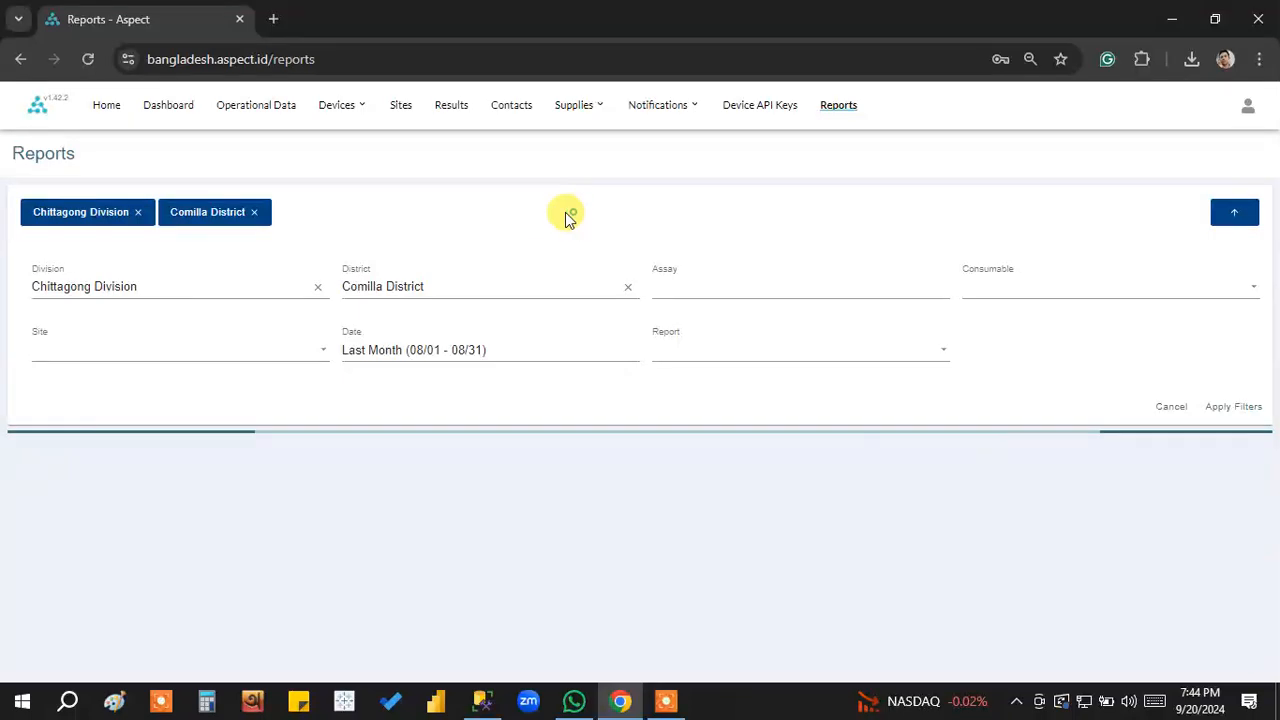
{"action": "left_click", "coordinate": [262, 212]}
{"action": "left_click", "coordinate": [140, 213]}
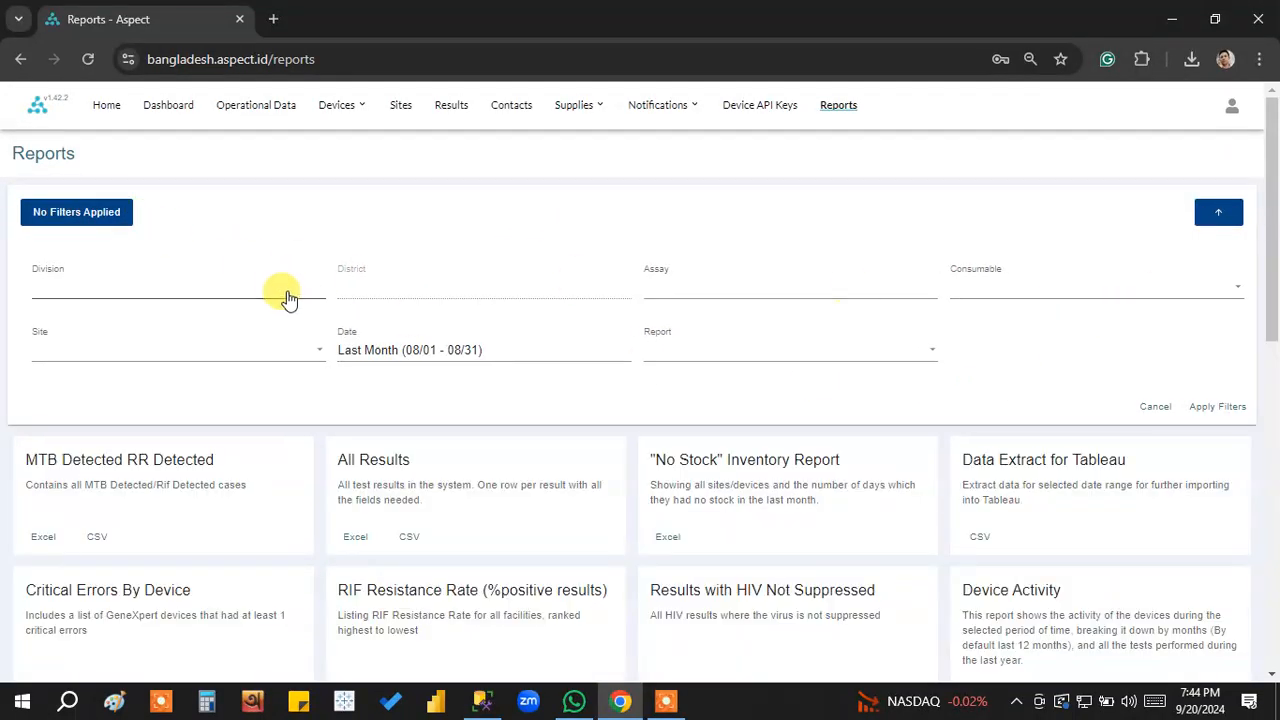
Filter the reports by Chittagong Division, Brahmanbaria District and the date range Last Month (08/01 - 08/31).
{"action": "left_click", "coordinate": [237, 294]}
{"action": "left_click", "coordinate": [166, 318]}
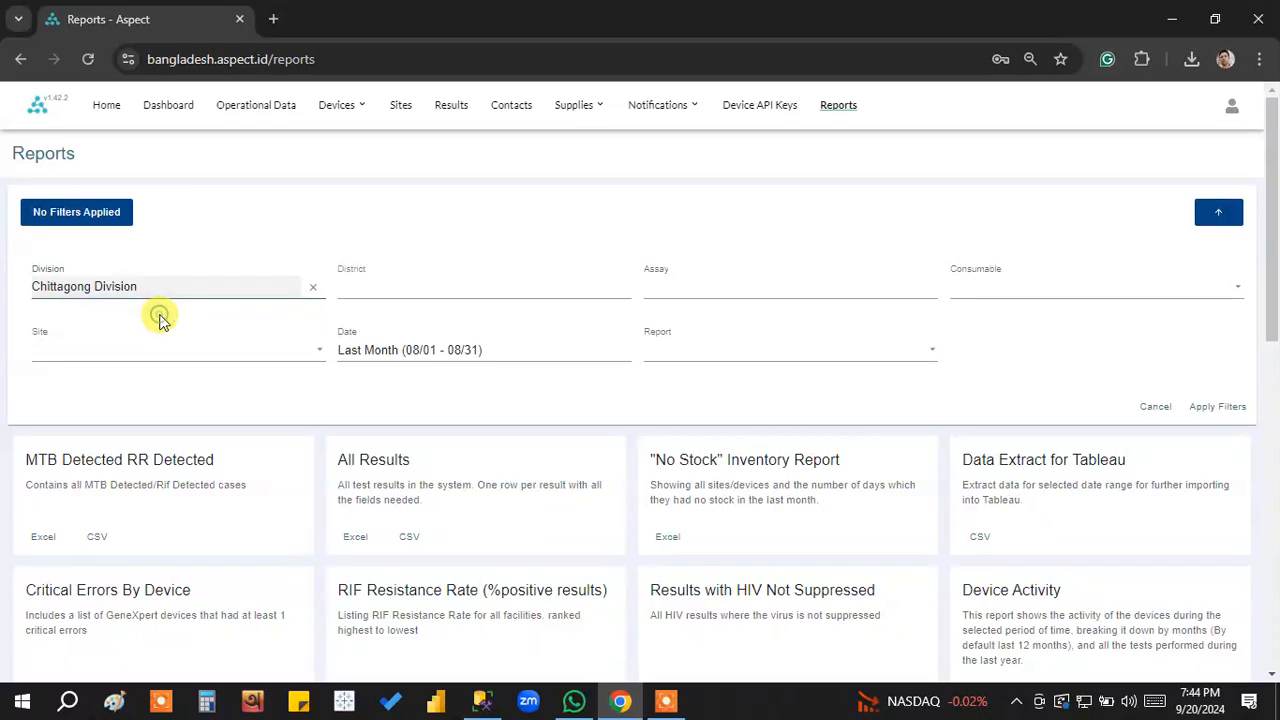
{"action": "left_click", "coordinate": [460, 291]}
{"action": "left_click", "coordinate": [433, 350]}
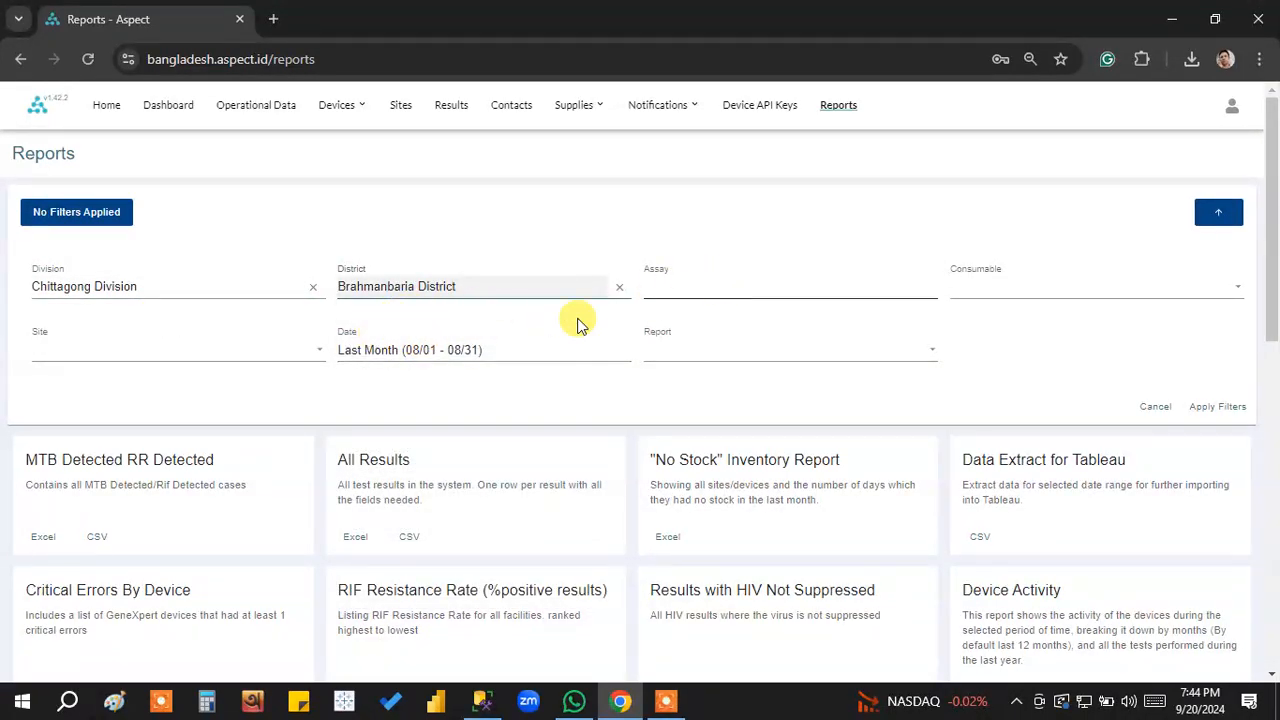
{"action": "left_click", "coordinate": [551, 352]}
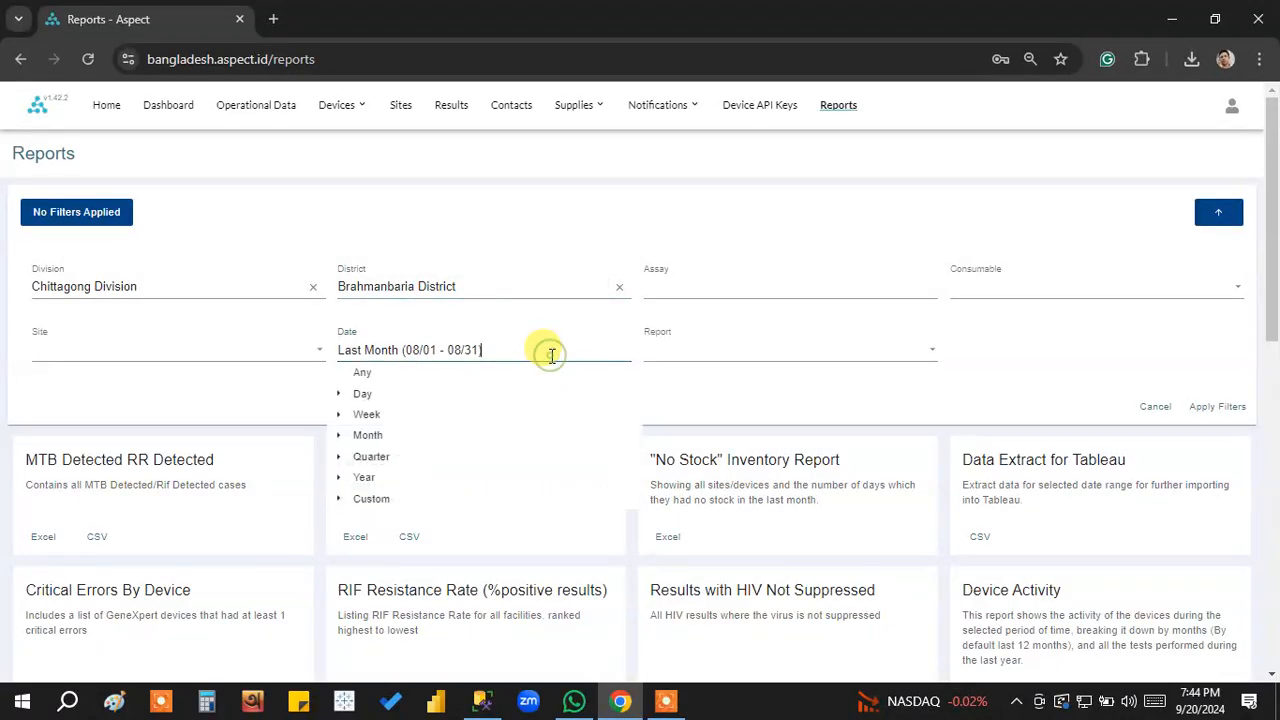
{"action": "left_click", "coordinate": [385, 440]}
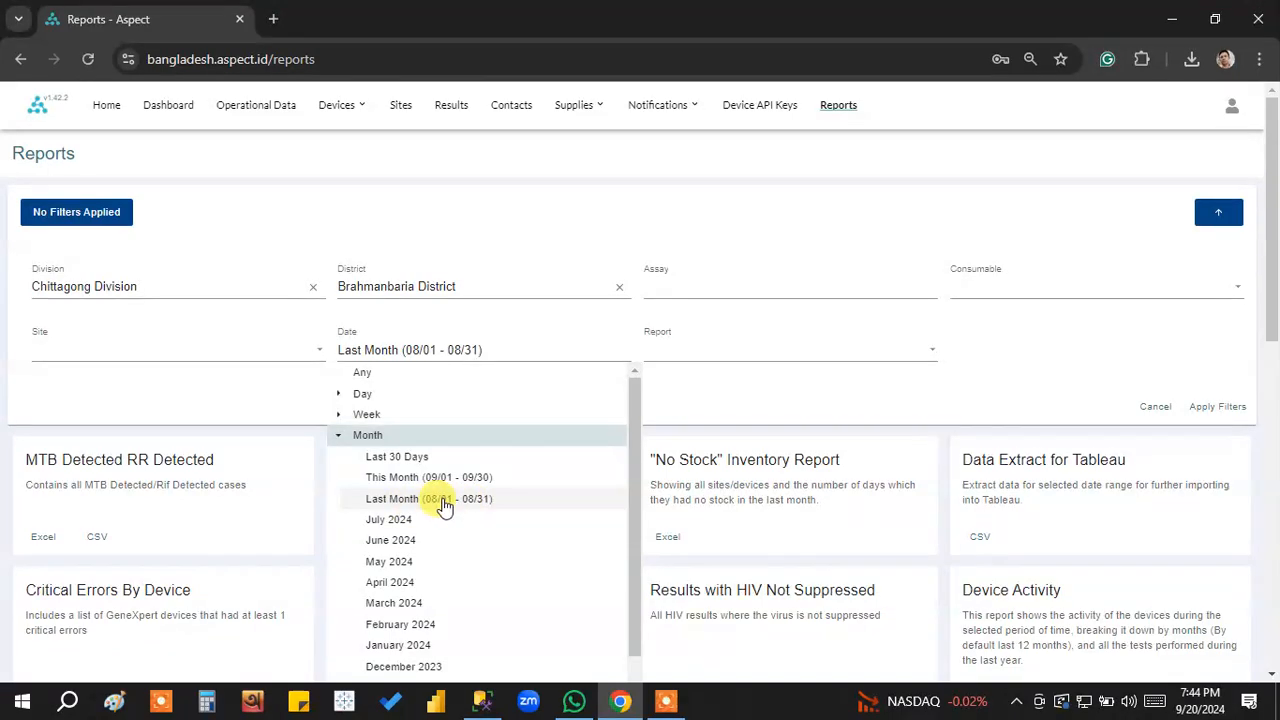
{"action": "left_click", "coordinate": [444, 505]}
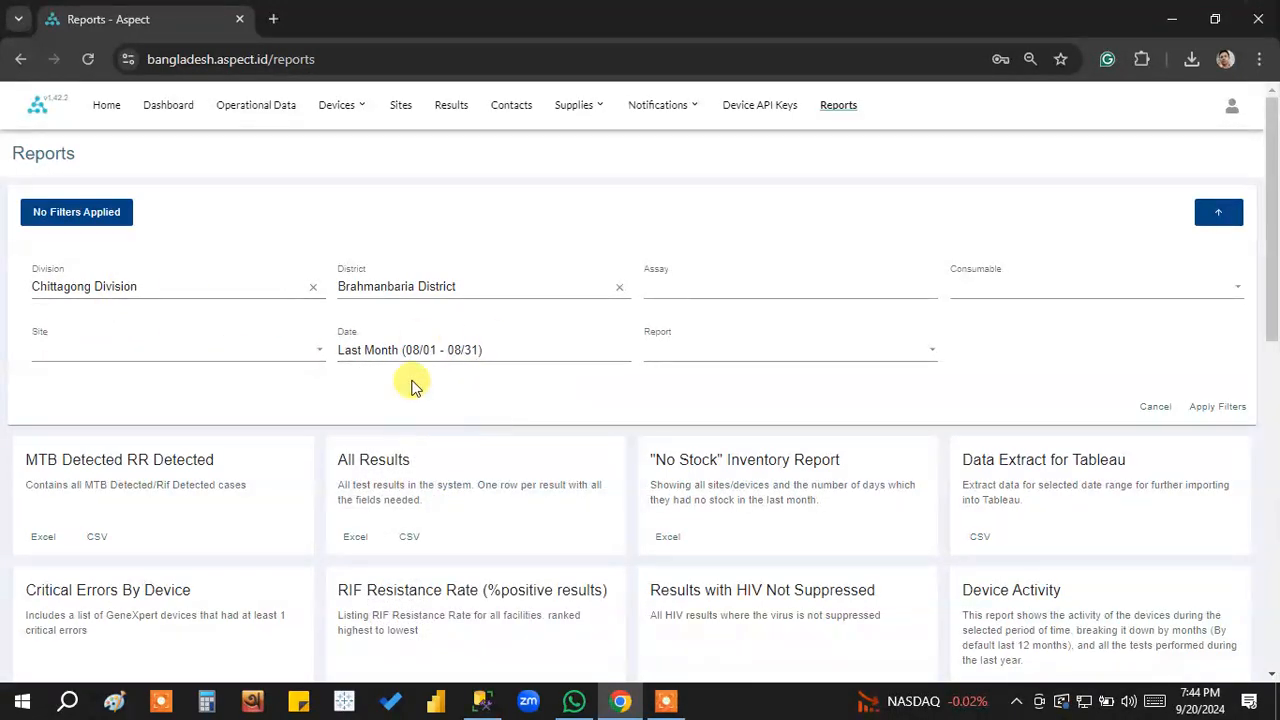
{"action": "left_click", "coordinate": [1217, 408]}
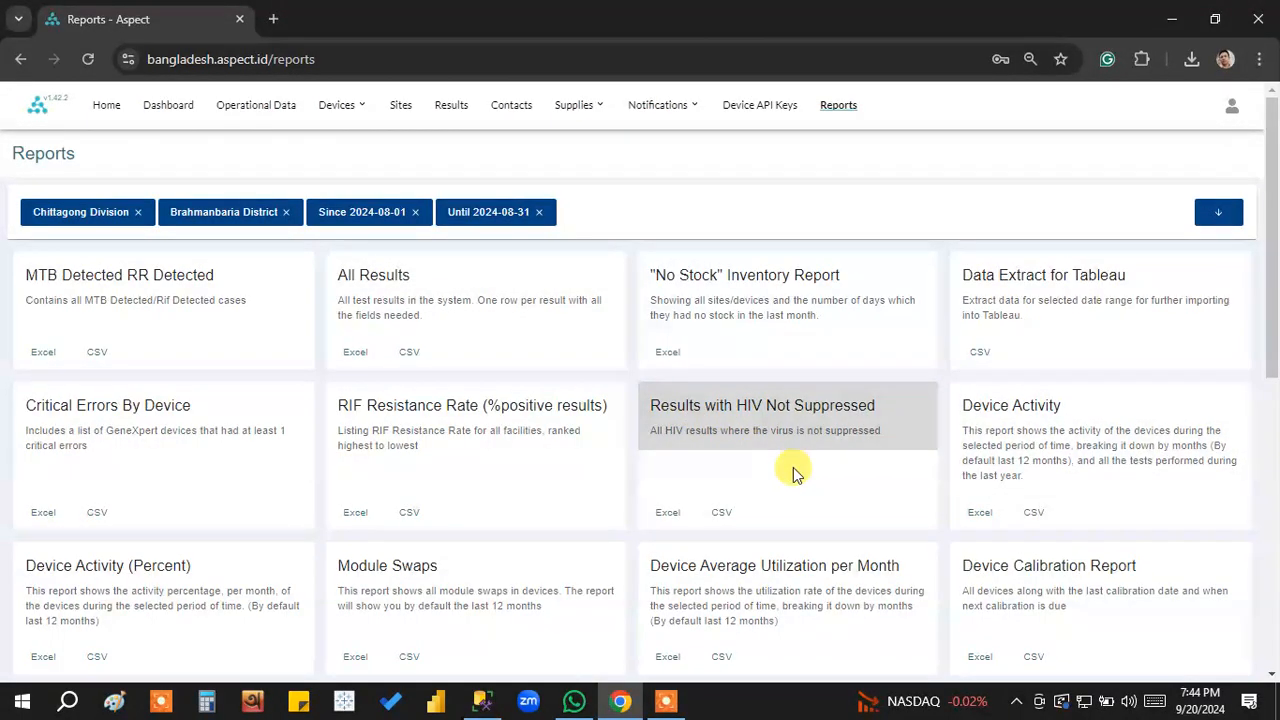
Add a site filter for Chest Diseases Clinic Brahmanbaria to the report filters and apply it.
{"action": "scroll", "coordinate": [814, 466], "scroll_direction": "down", "scroll_amount": 1}
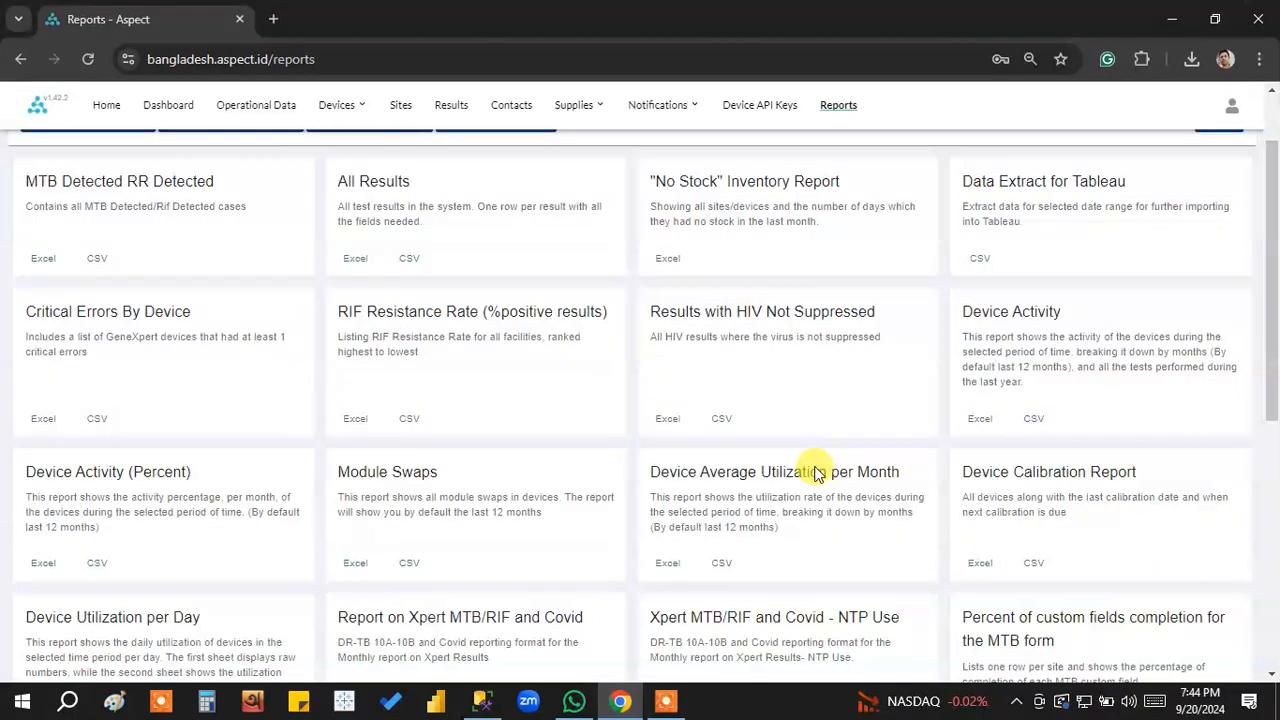
{"action": "scroll", "coordinate": [814, 466], "scroll_direction": "up", "scroll_amount": 1}
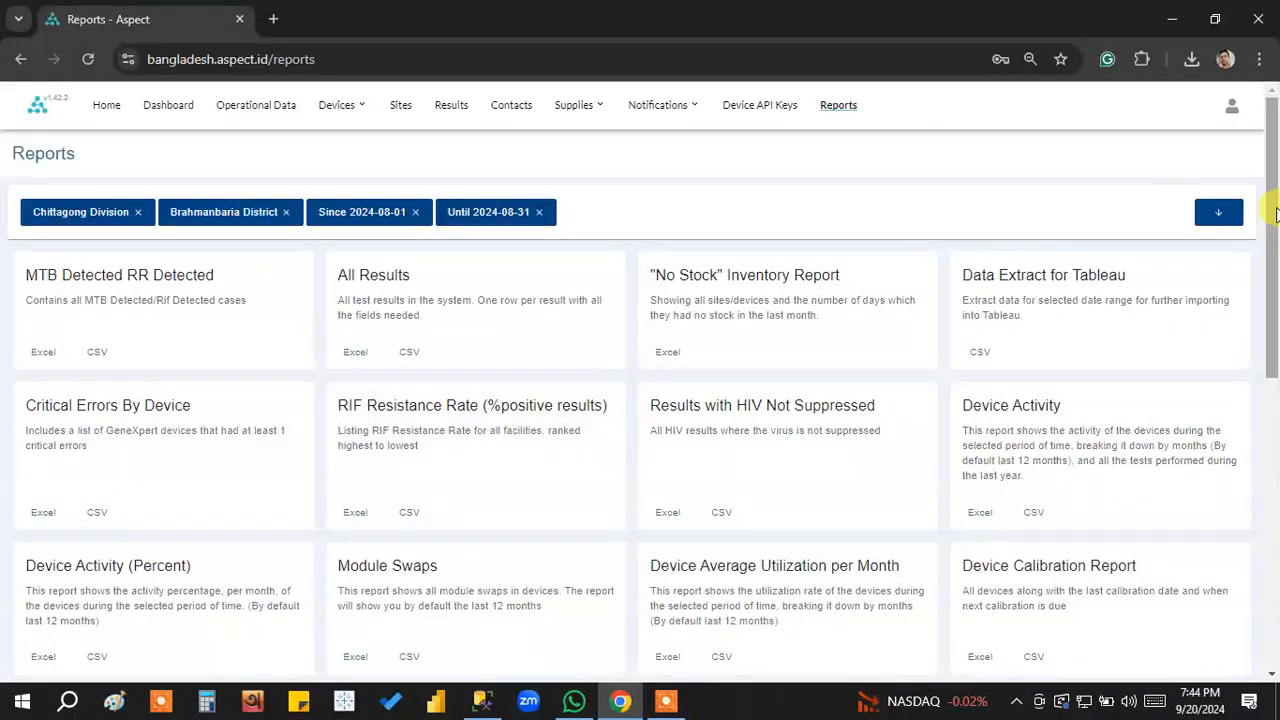
{"action": "left_click", "coordinate": [1226, 218]}
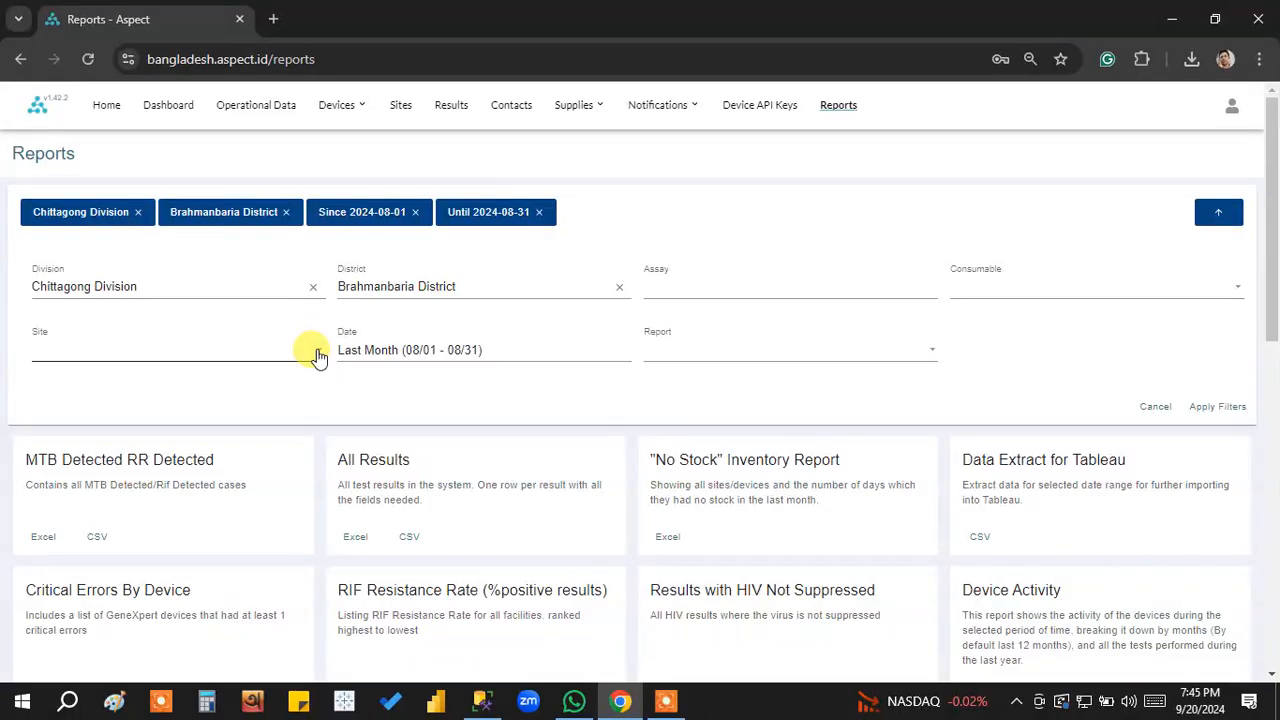
{"action": "left_click", "coordinate": [317, 356]}
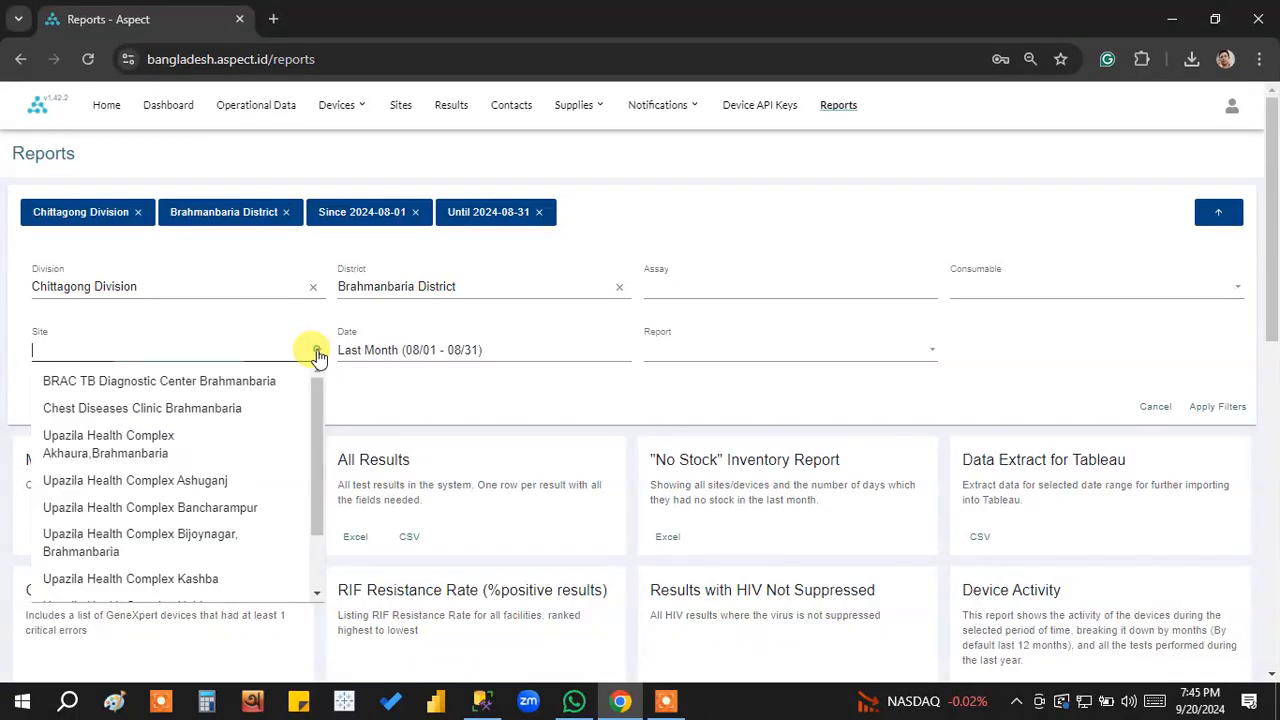
{"action": "left_click", "coordinate": [191, 410]}
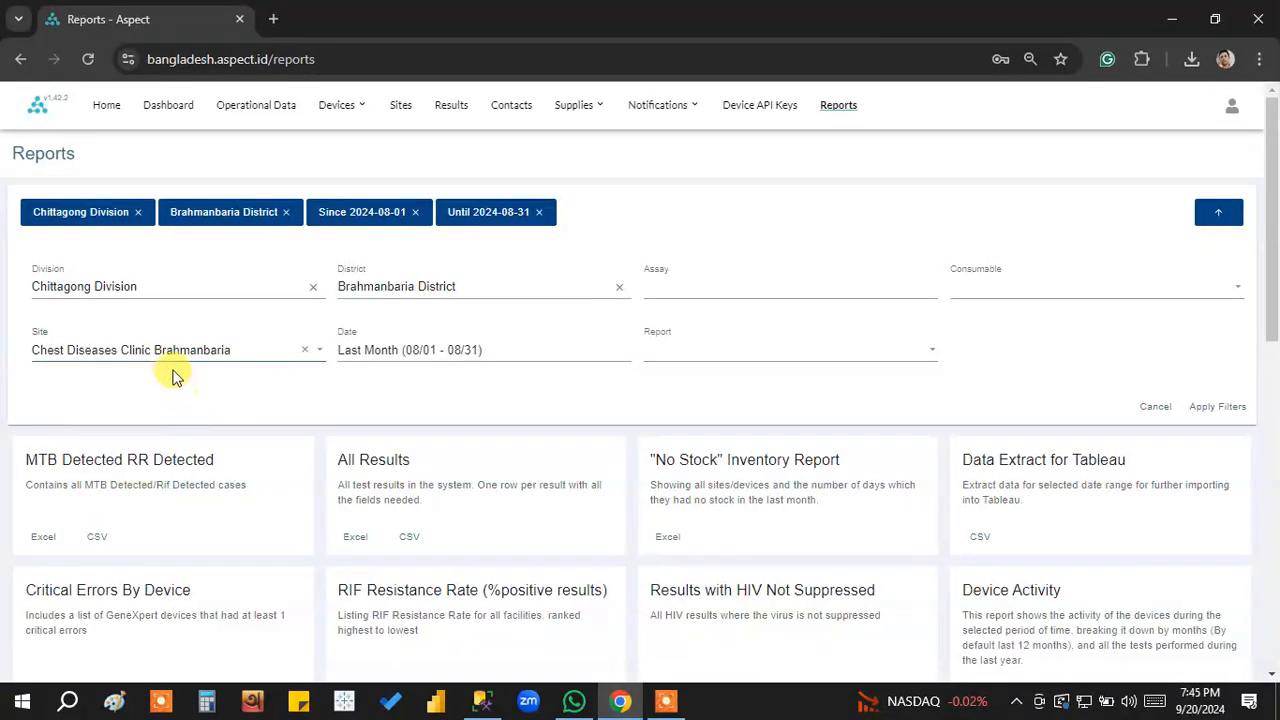
{"action": "left_click", "coordinate": [1218, 414]}
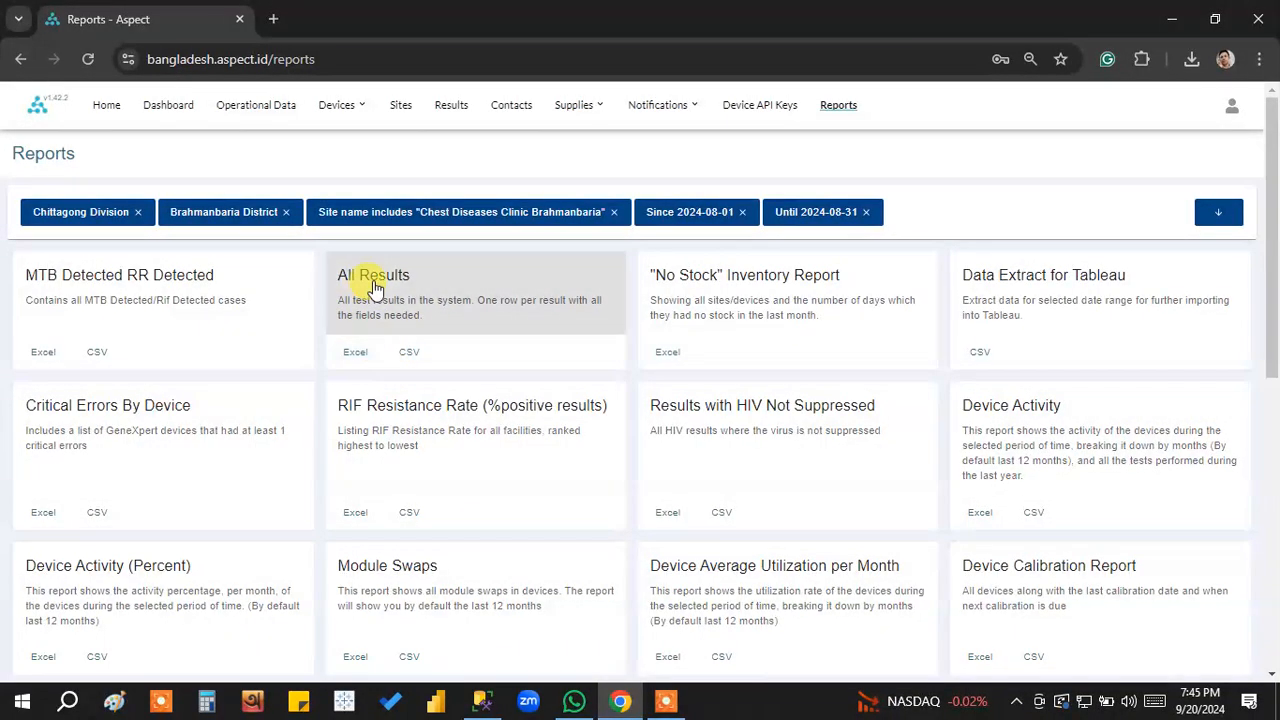
Export the All Results report as an Excel file and save it to the Desktop.
{"action": "left_click", "coordinate": [357, 352]}
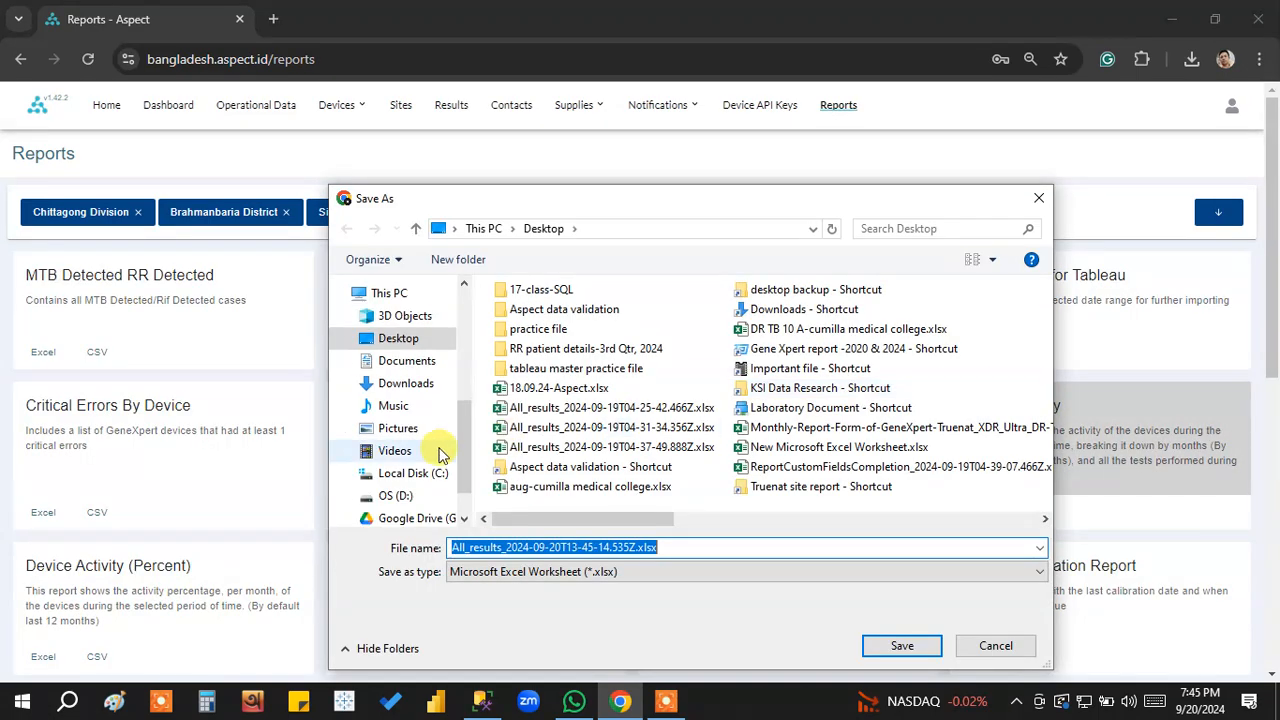
{"action": "left_click", "coordinate": [400, 338]}
{"action": "left_click", "coordinate": [903, 645]}
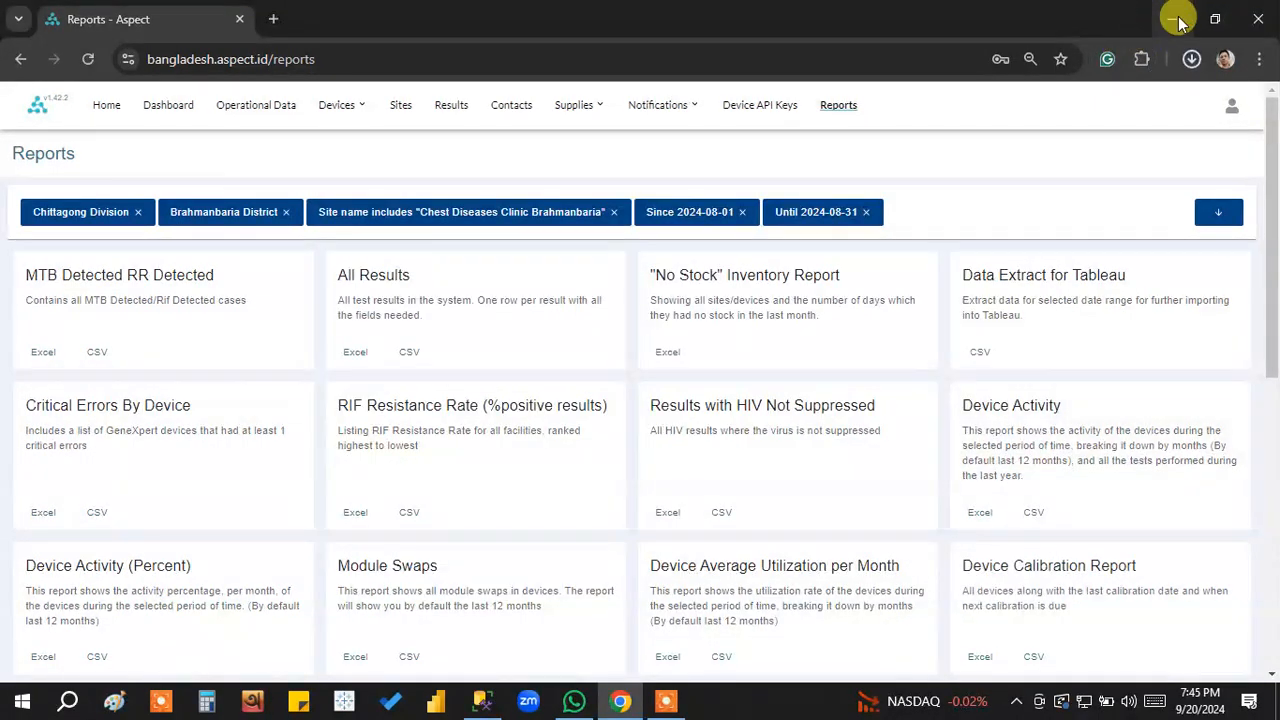
Open the downloaded All Results workbook for editing, review the Device column entries down to the last row, and close the workbook.
{"action": "left_click", "coordinate": [1040, 118]}
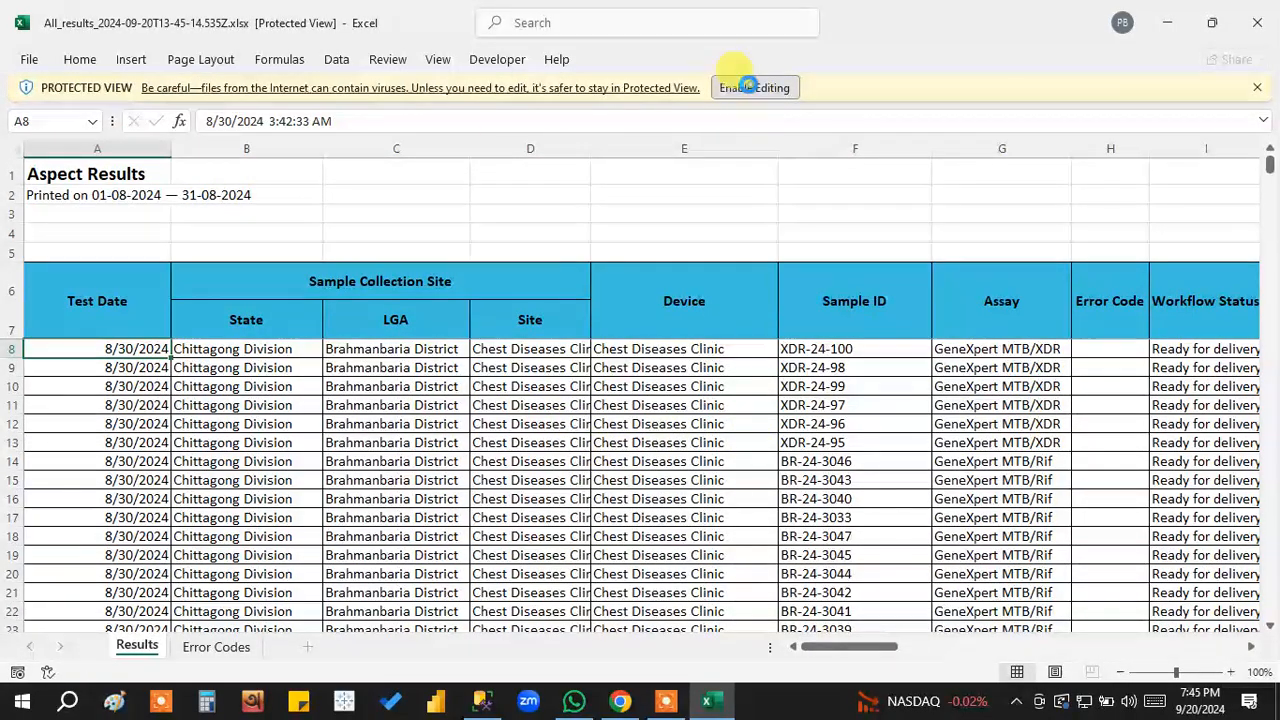
{"action": "left_click", "coordinate": [752, 88]}
{"action": "scroll", "coordinate": [740, 455], "scroll_direction": "down", "scroll_amount": 1}
{"action": "left_click_drag", "start_coordinate": [666, 414], "coordinate": [646, 597]}
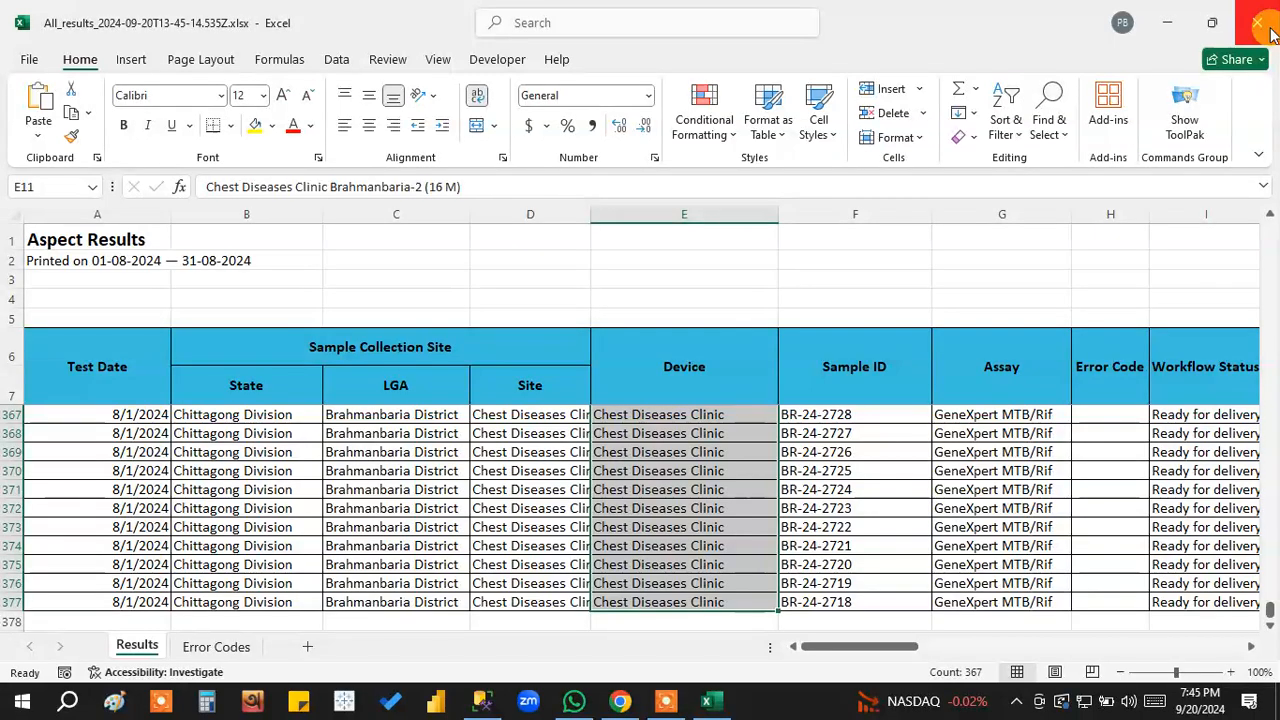
{"action": "left_click", "coordinate": [1251, 31]}
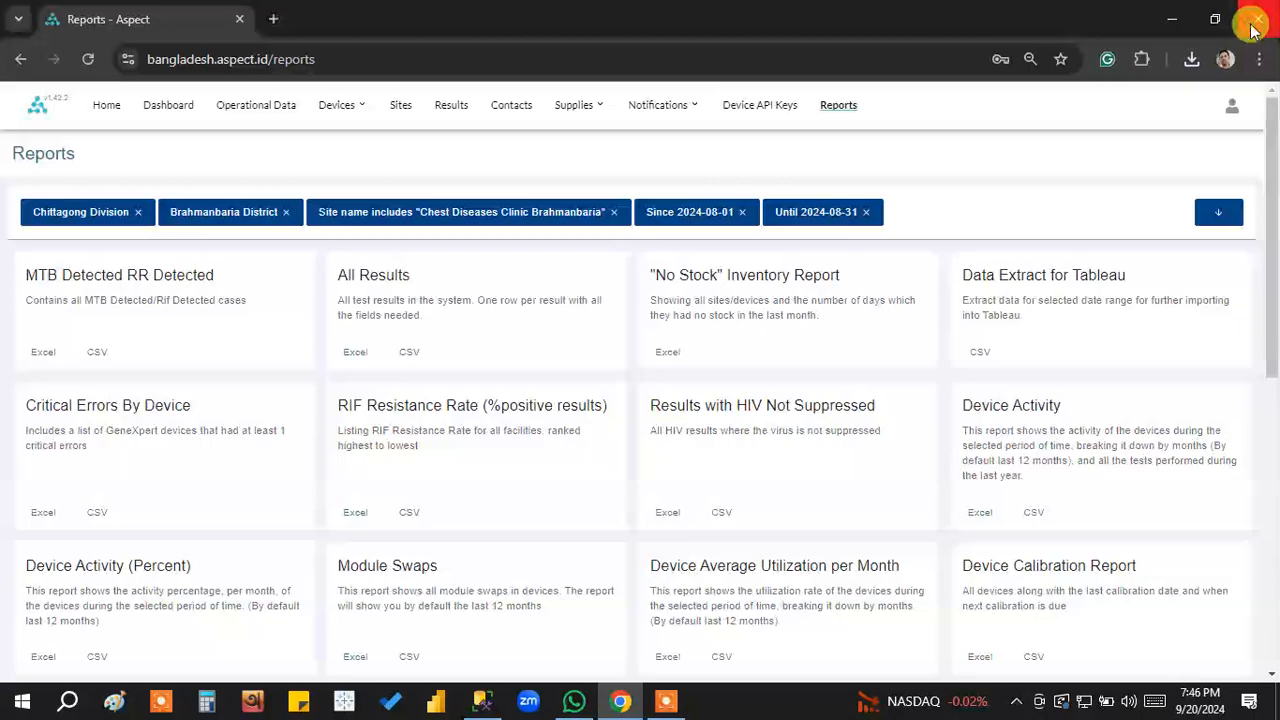
Clear the Chest Diseases Clinic Brahmanbaria site from the report filters and apply the change.
{"action": "left_click", "coordinate": [1218, 215]}
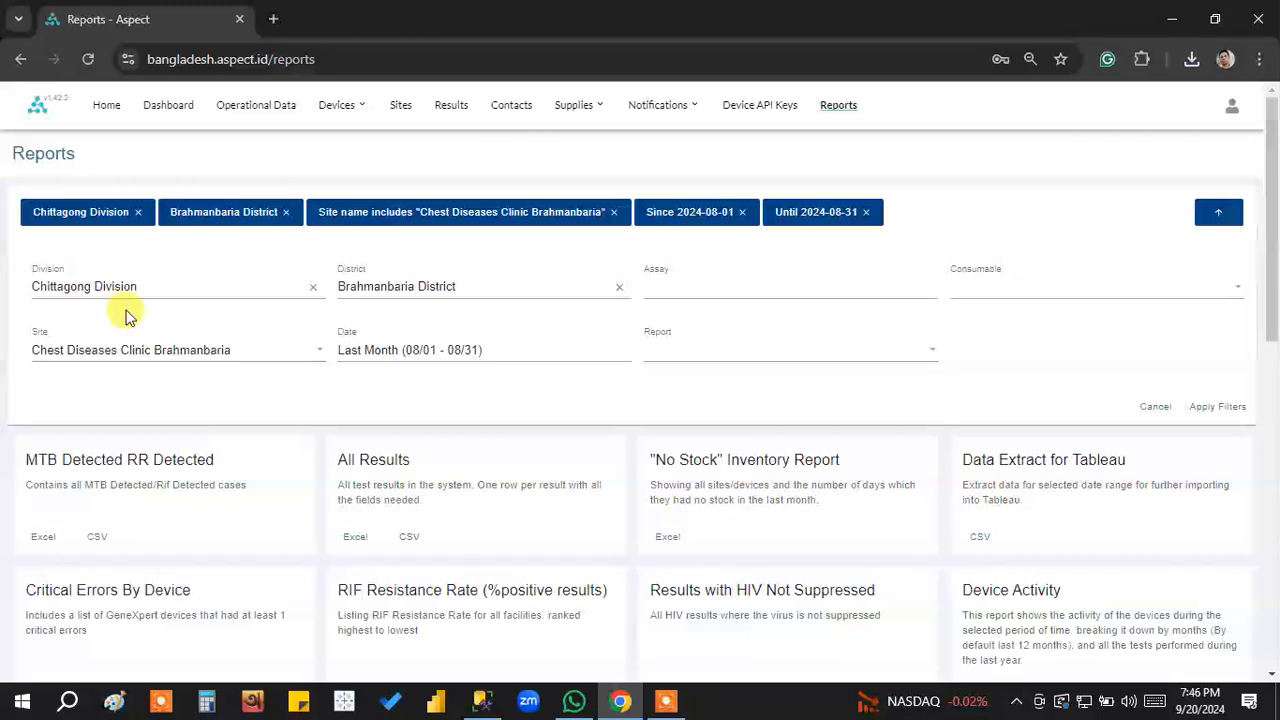
{"action": "left_click", "coordinate": [302, 354]}
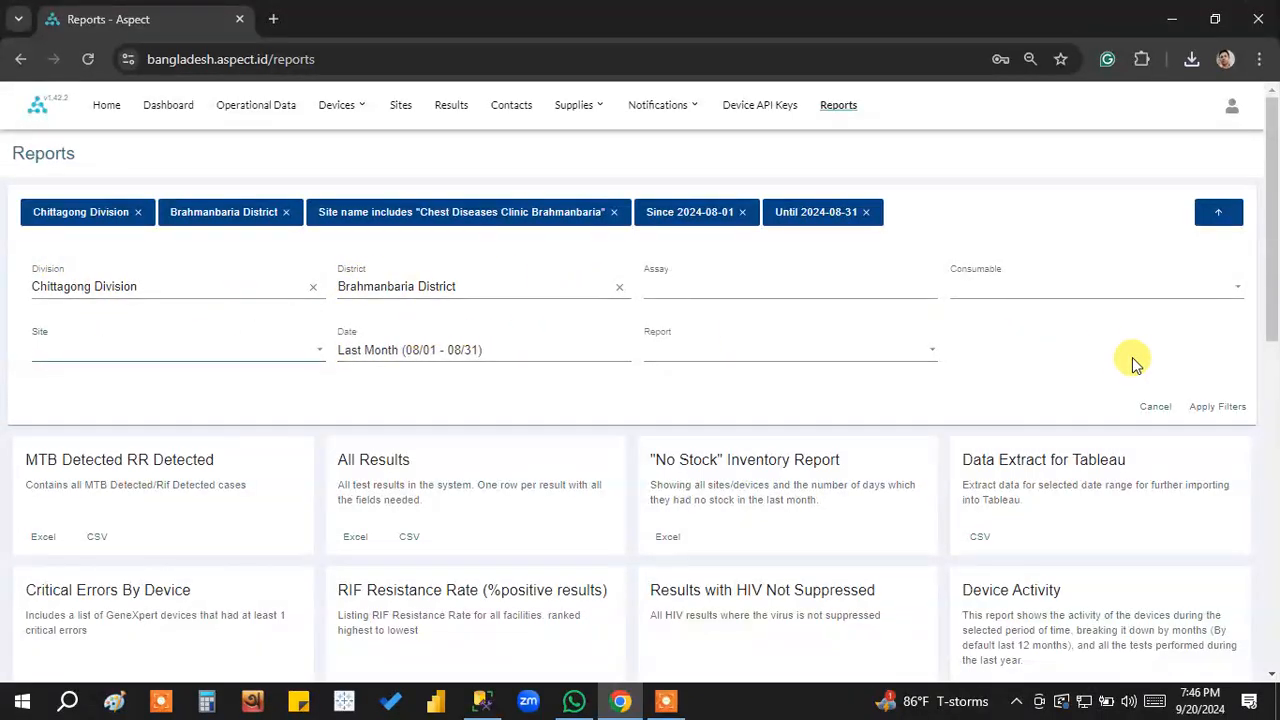
{"action": "left_click", "coordinate": [1220, 407]}
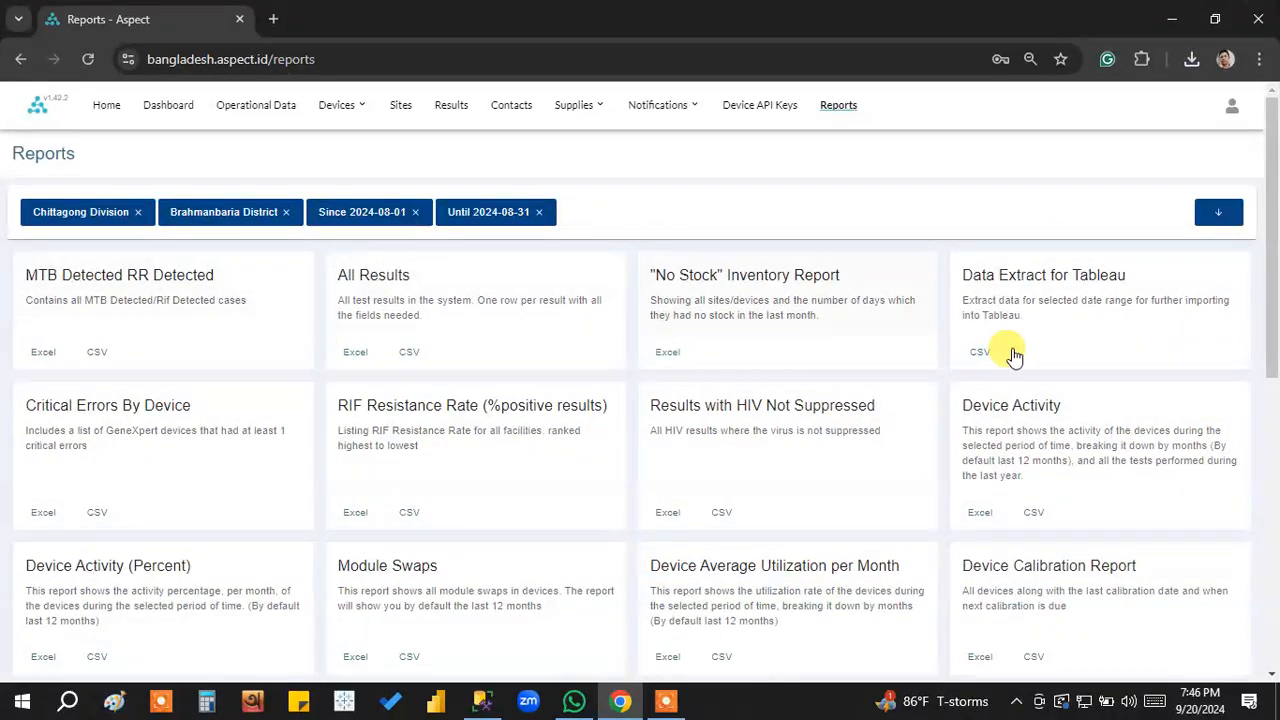
Export the Percent of custom fields completion for the MTB form report as an Excel file to the Desktop.
{"action": "scroll", "coordinate": [1108, 478], "scroll_direction": "down", "scroll_amount": 2}
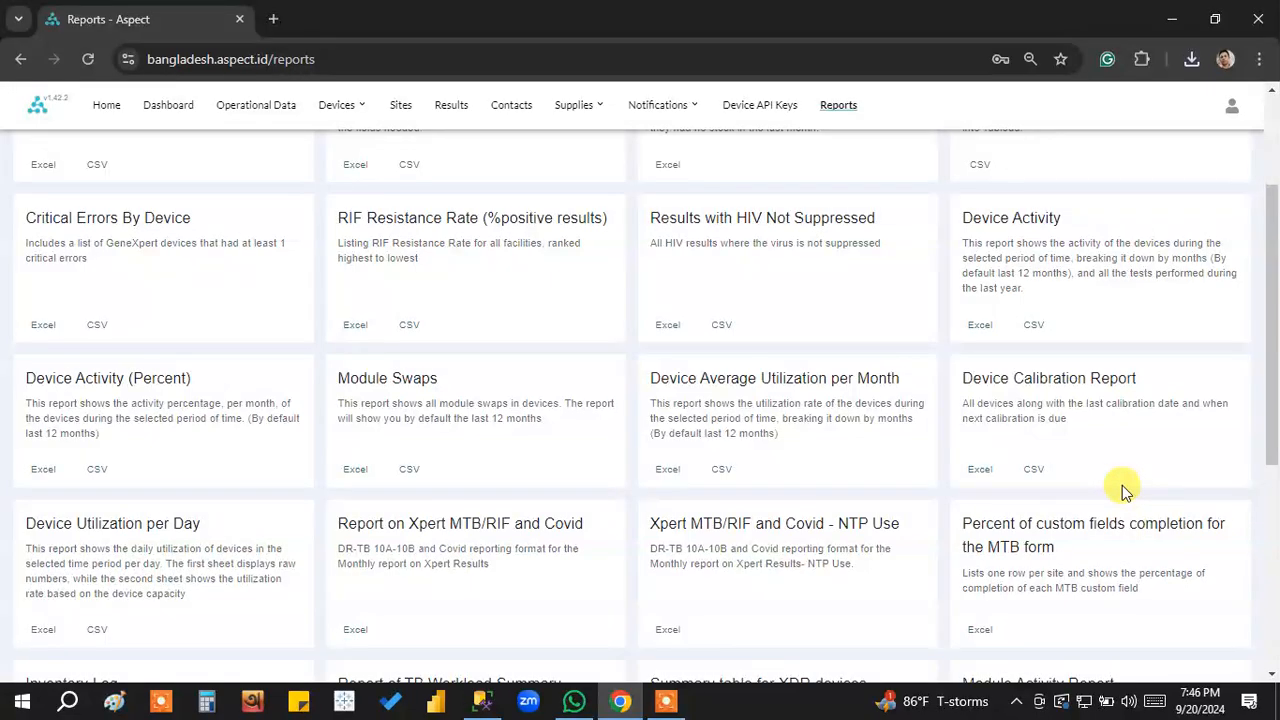
{"action": "scroll", "coordinate": [1122, 490], "scroll_direction": "down", "scroll_amount": 1}
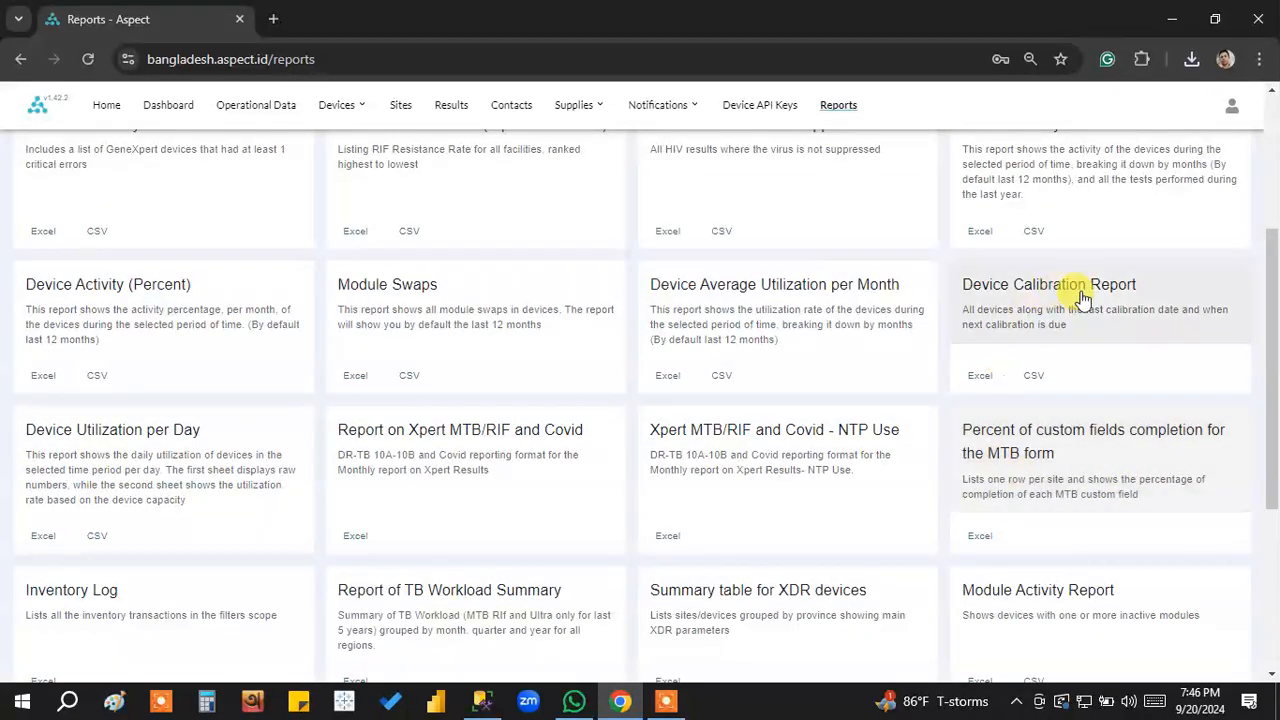
{"action": "scroll", "coordinate": [1120, 408], "scroll_direction": "up", "scroll_amount": 4}
{"action": "scroll", "coordinate": [1120, 349], "scroll_direction": "down", "scroll_amount": 4}
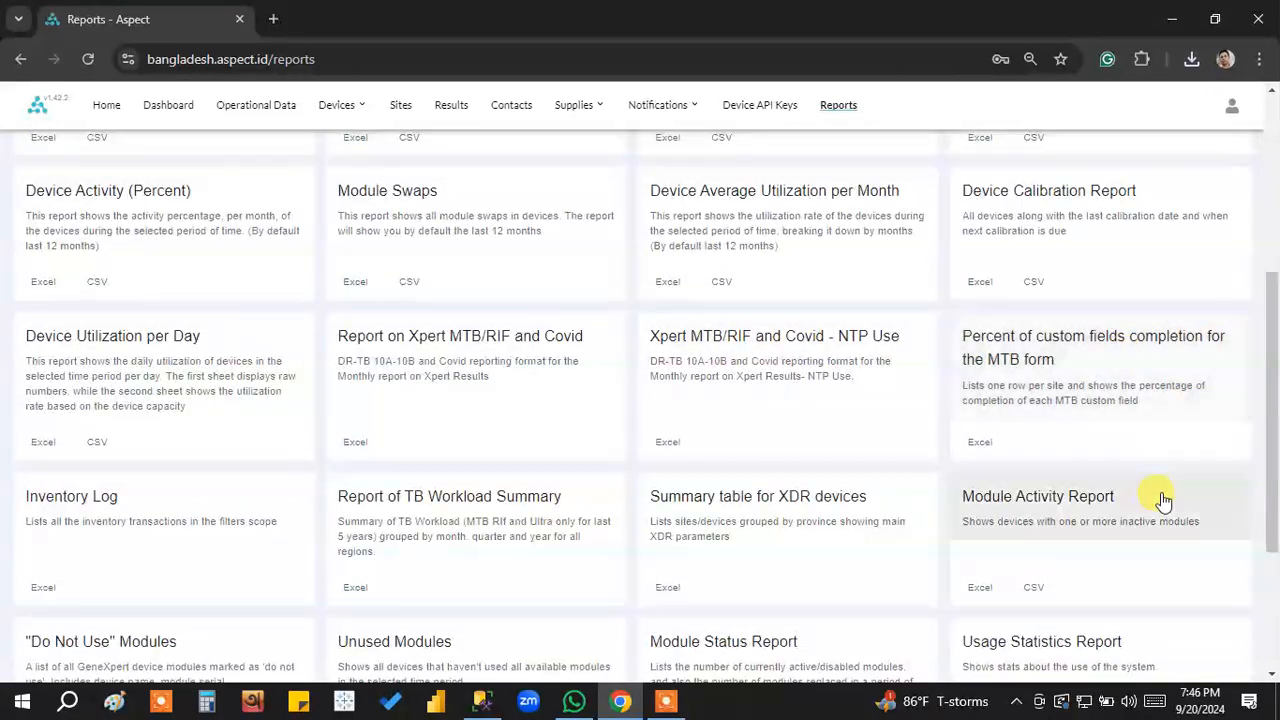
{"action": "scroll", "coordinate": [1157, 500], "scroll_direction": "down", "scroll_amount": 2}
{"action": "scroll", "coordinate": [1100, 380], "scroll_direction": "down", "scroll_amount": 1}
{"action": "scroll", "coordinate": [1105, 428], "scroll_direction": "up", "scroll_amount": 7}
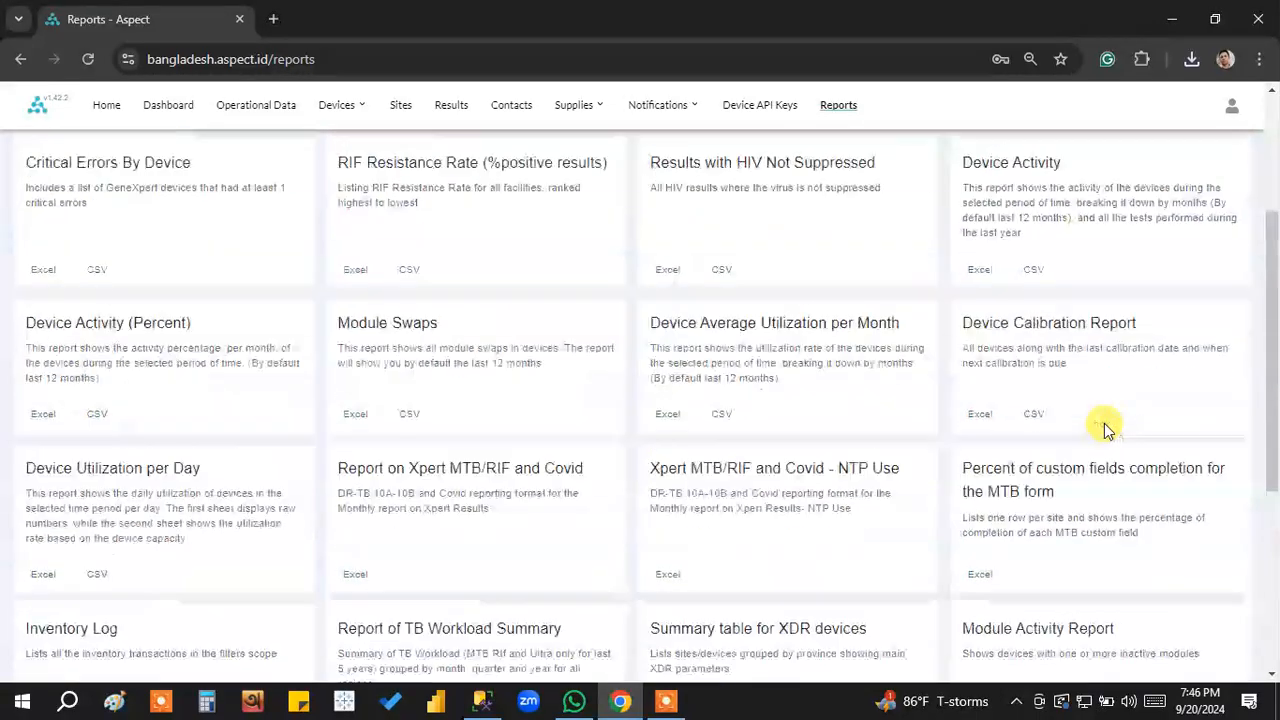
{"action": "scroll", "coordinate": [1108, 428], "scroll_direction": "down", "scroll_amount": 4}
{"action": "scroll", "coordinate": [1105, 428], "scroll_direction": "down", "scroll_amount": 3}
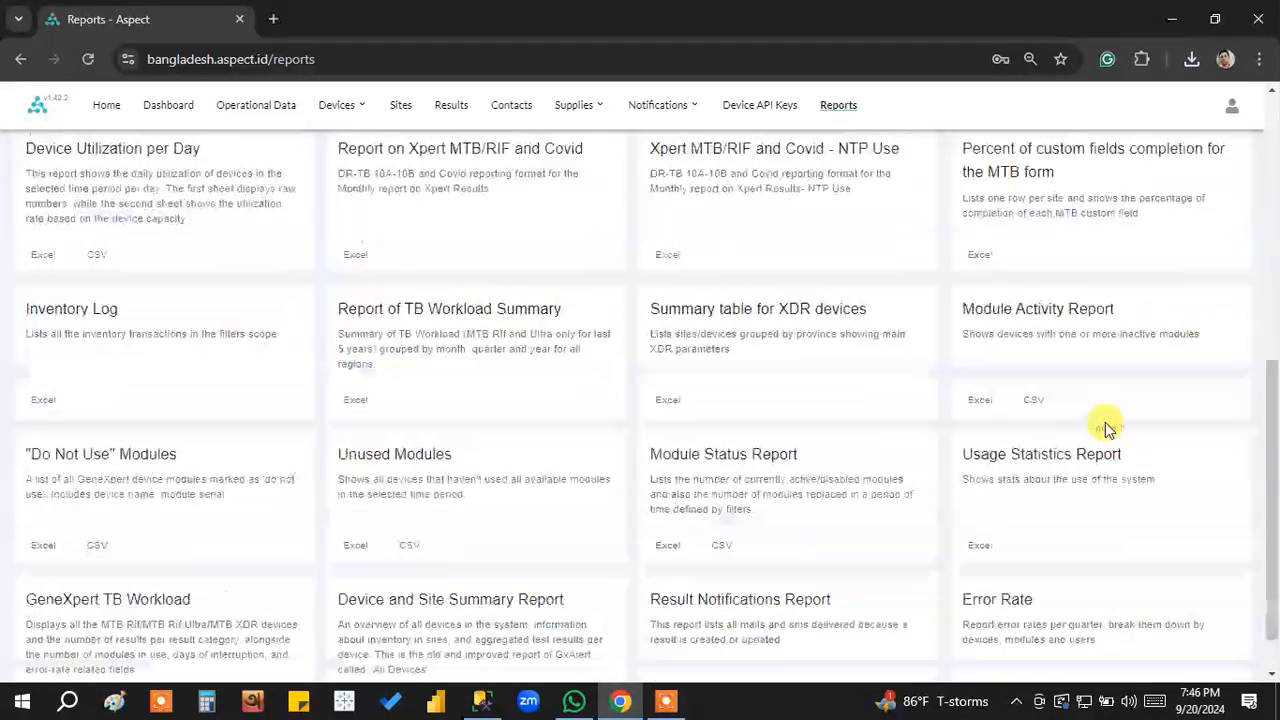
{"action": "scroll", "coordinate": [1103, 426], "scroll_direction": "up", "scroll_amount": 2}
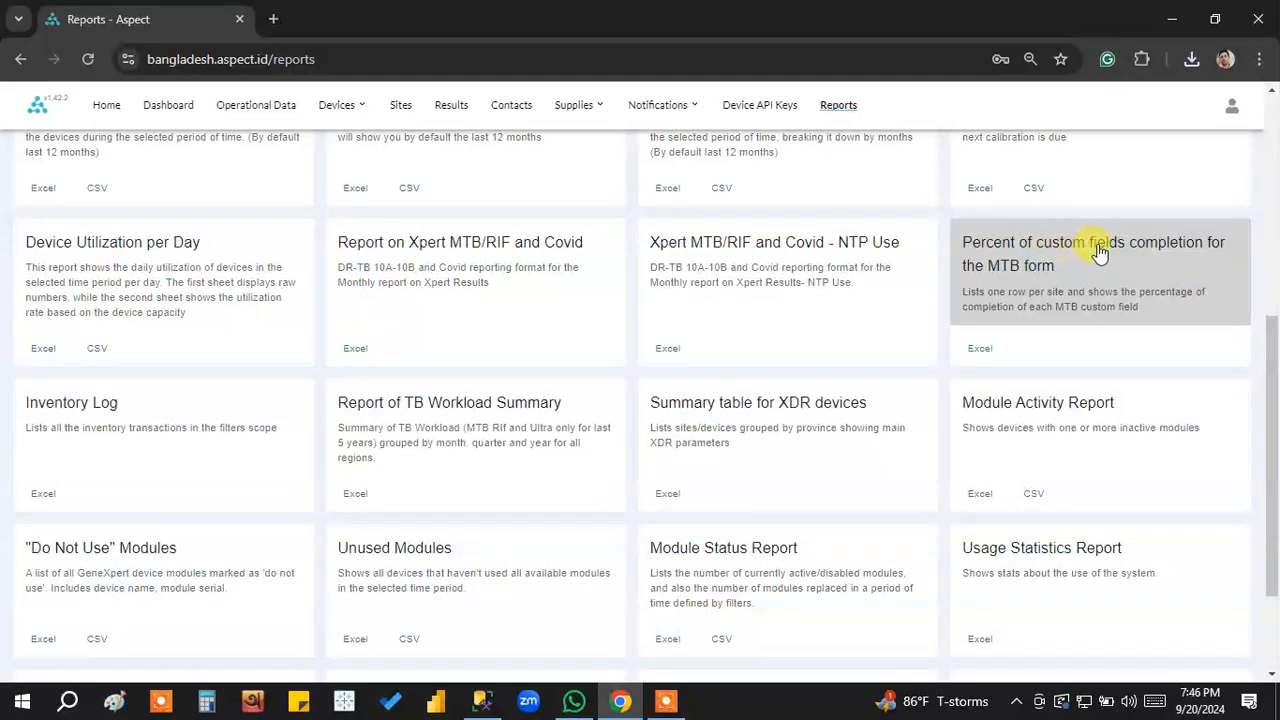
{"action": "left_click", "coordinate": [980, 350]}
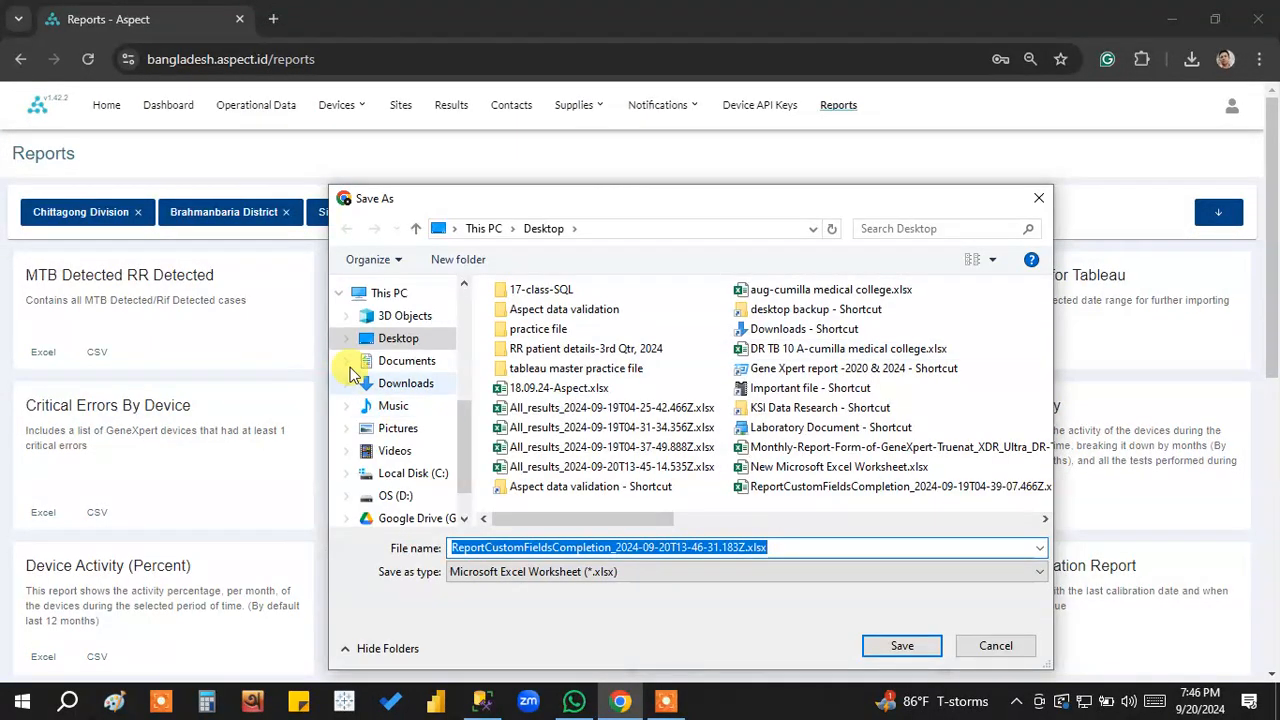
{"action": "left_click", "coordinate": [385, 340]}
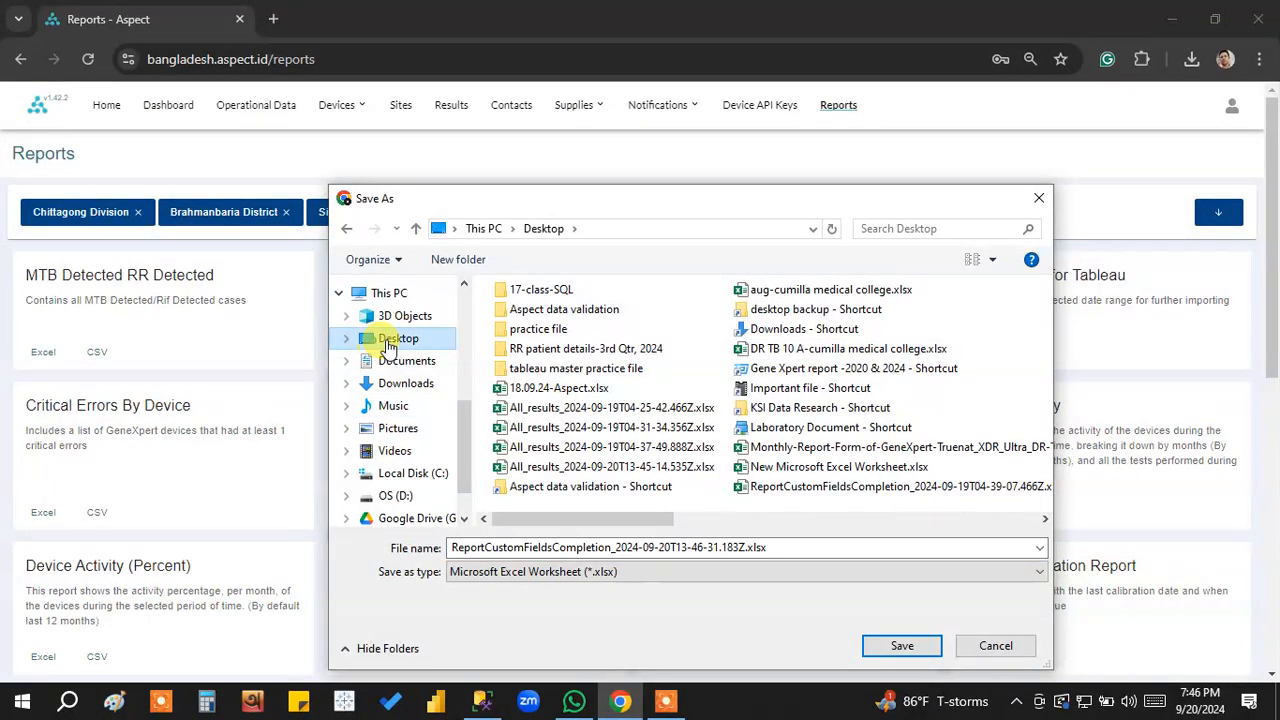
{"action": "left_click", "coordinate": [900, 645]}
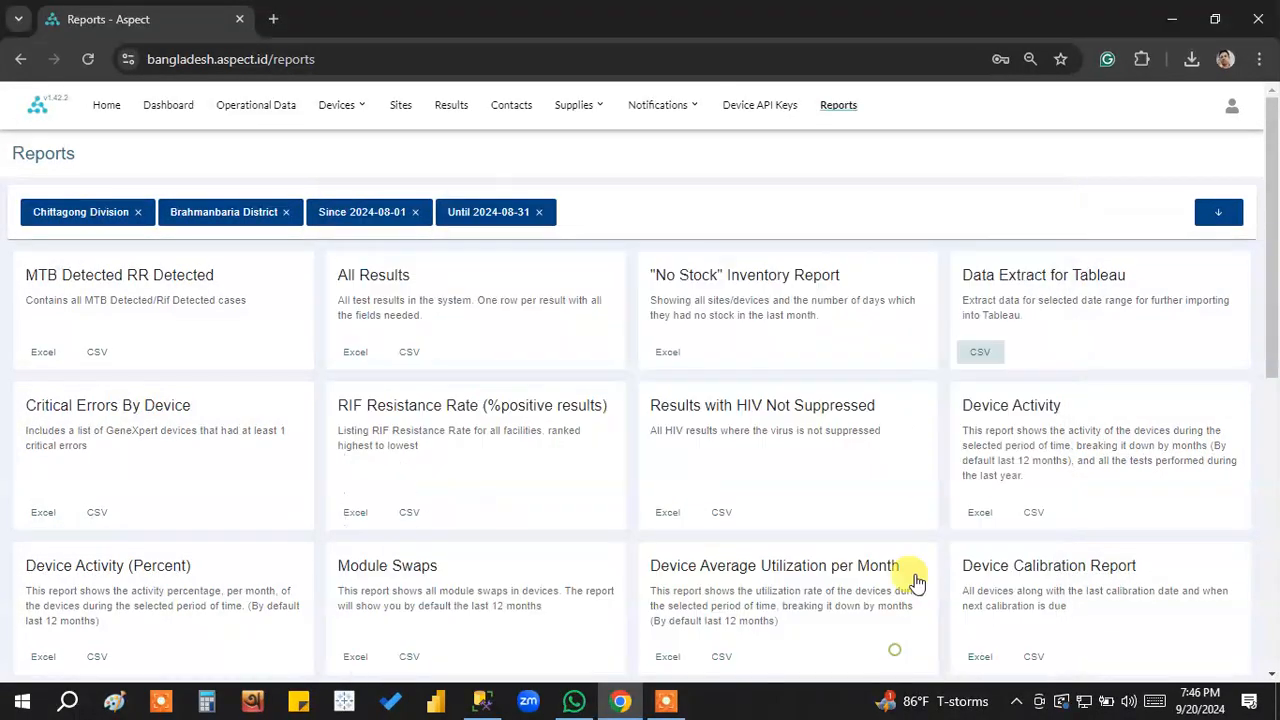
Open the downloaded custom fields completion workbook, accept the content recovery, look over the listed sites, and enable editing.
{"action": "left_click", "coordinate": [1191, 60]}
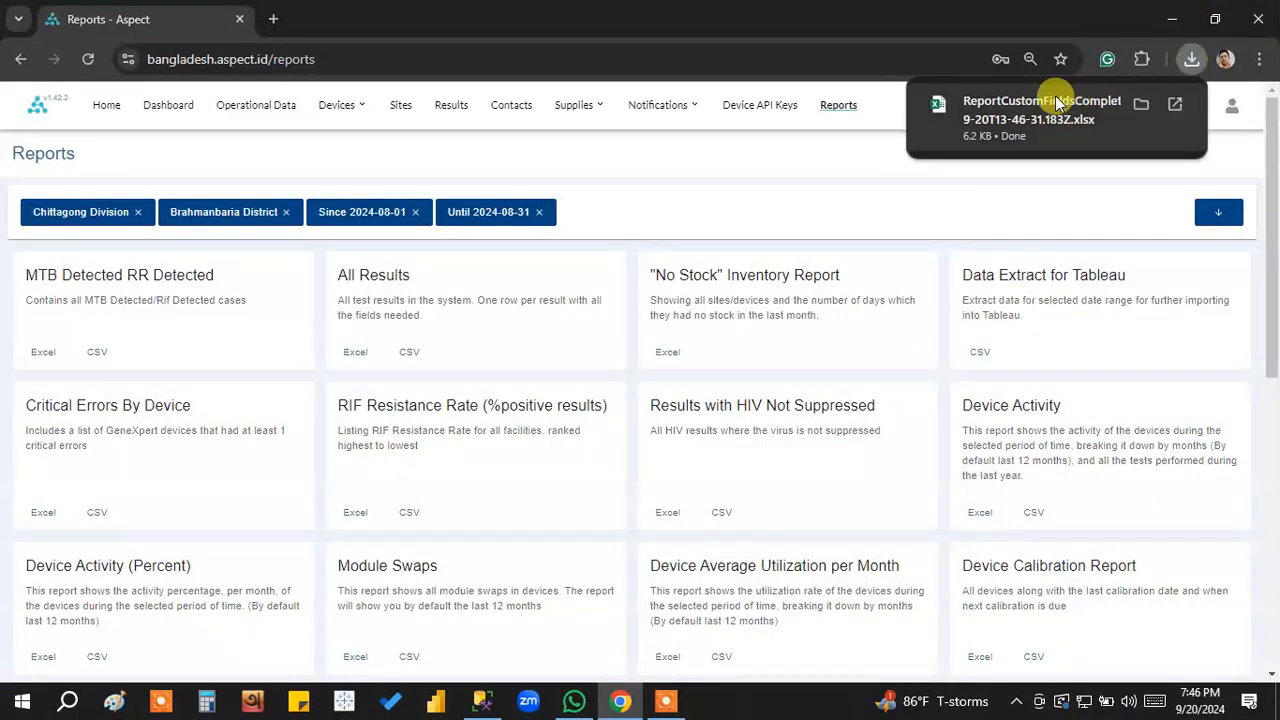
{"action": "left_click", "coordinate": [1030, 112]}
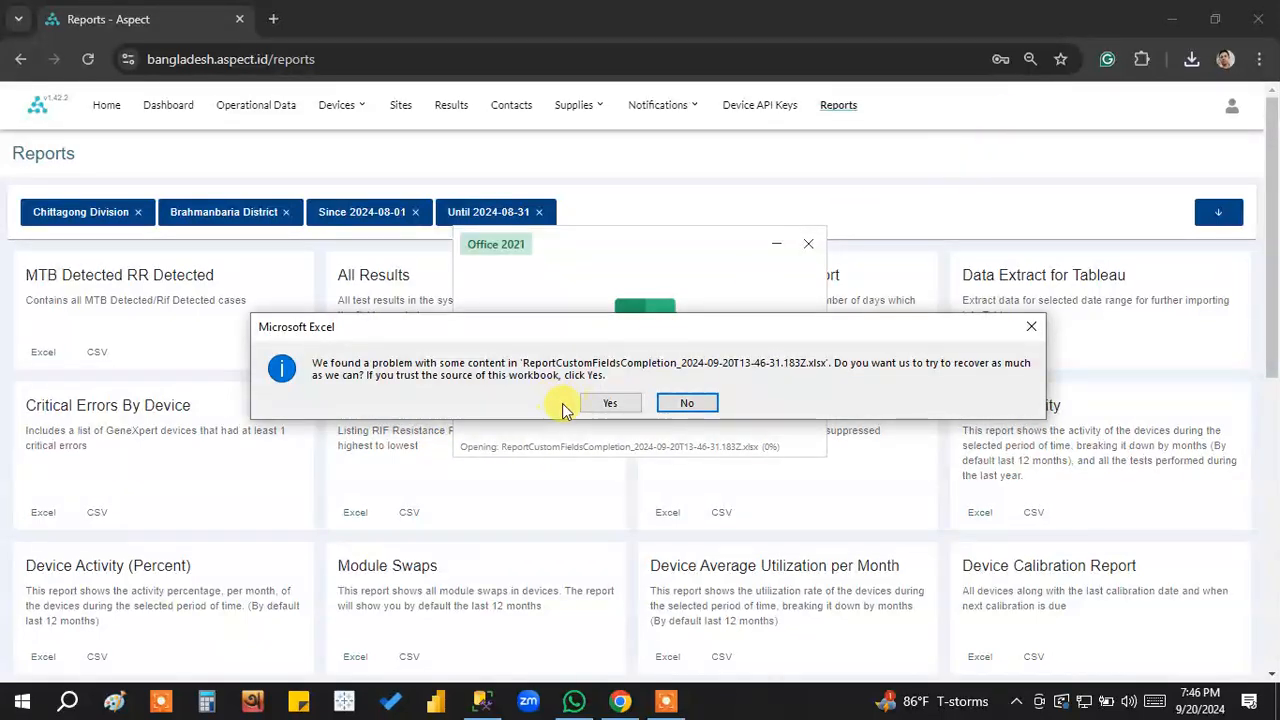
{"action": "left_click", "coordinate": [610, 404]}
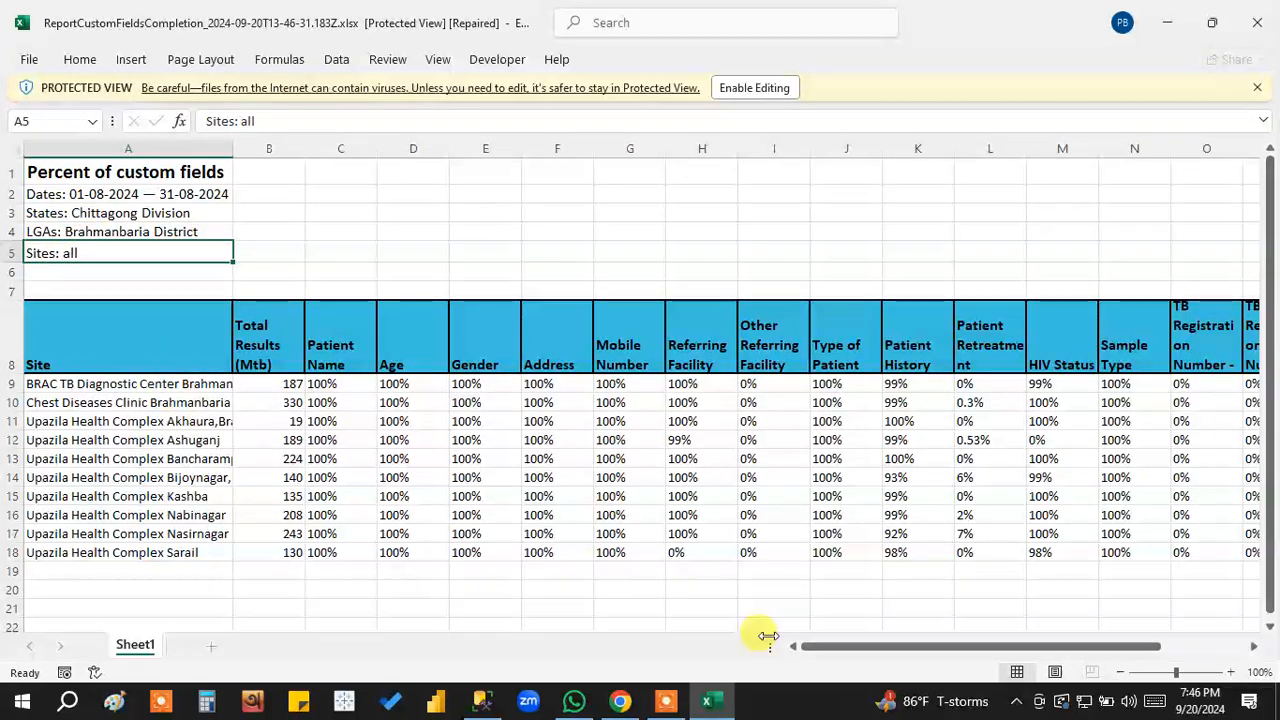
{"action": "left_click", "coordinate": [845, 650]}
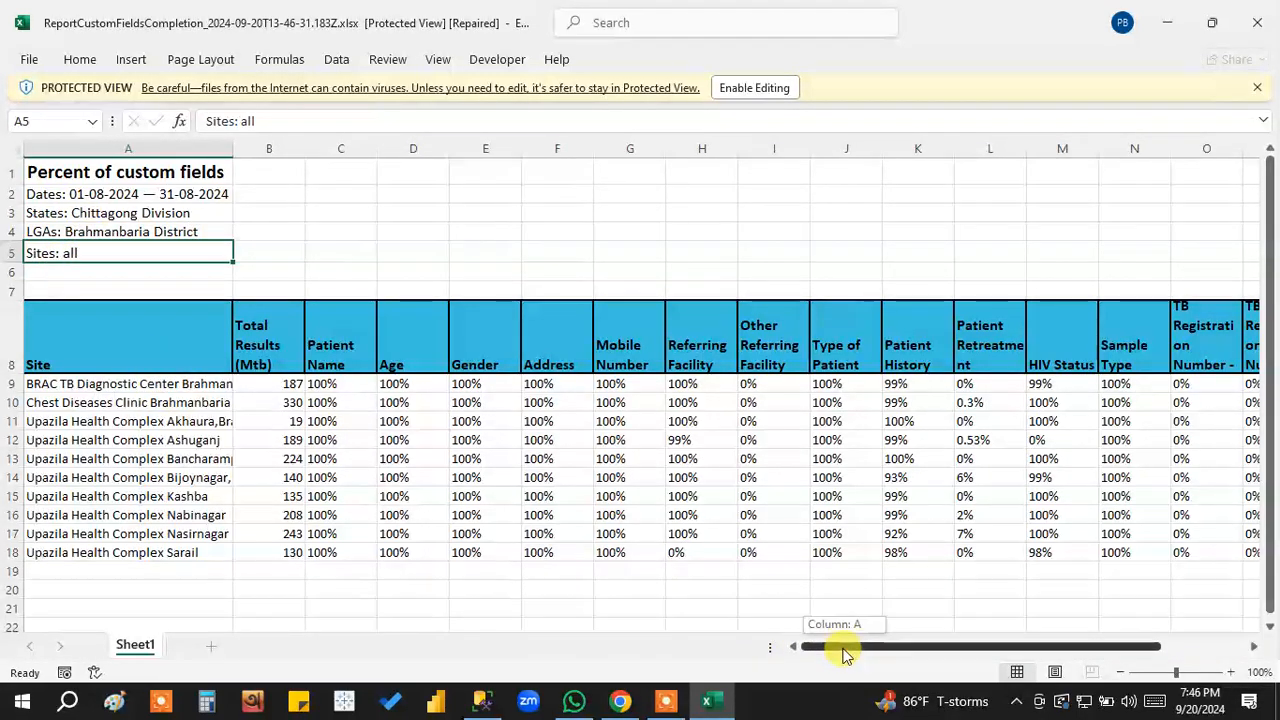
{"action": "left_click", "coordinate": [93, 381]}
{"action": "left_click_drag", "start_coordinate": [93, 381], "coordinate": [86, 549]}
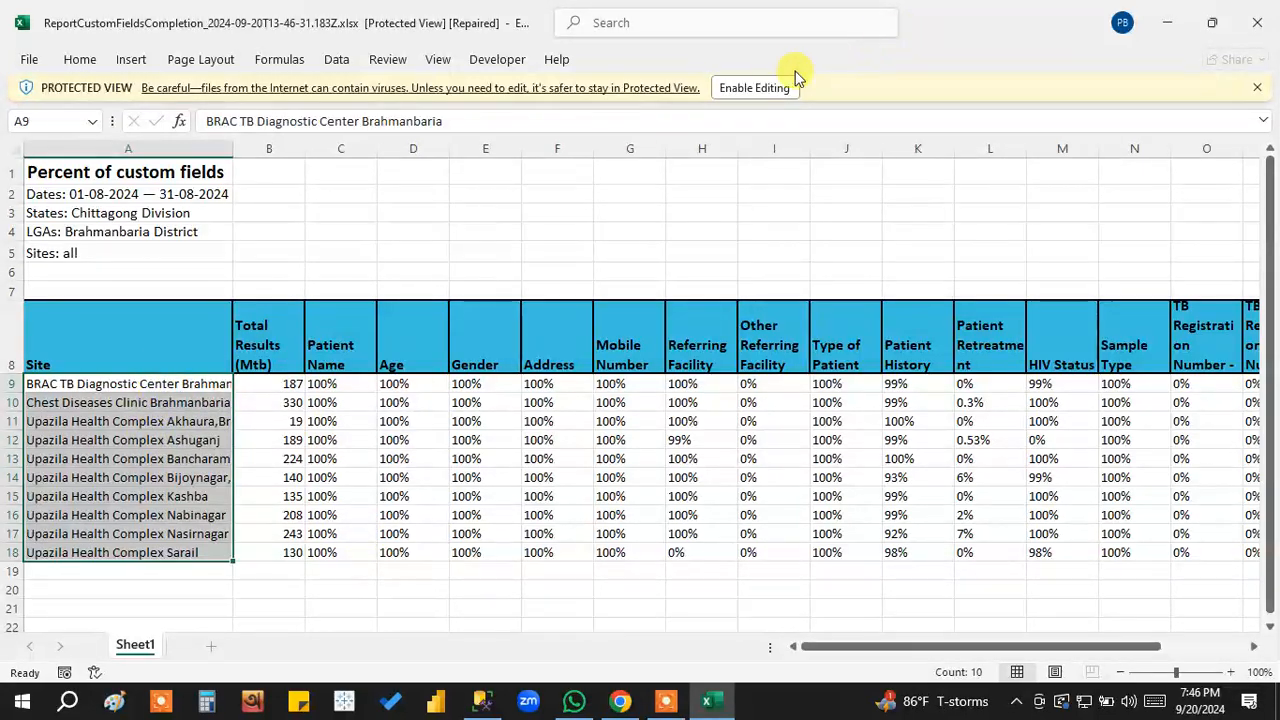
{"action": "left_click", "coordinate": [757, 90]}
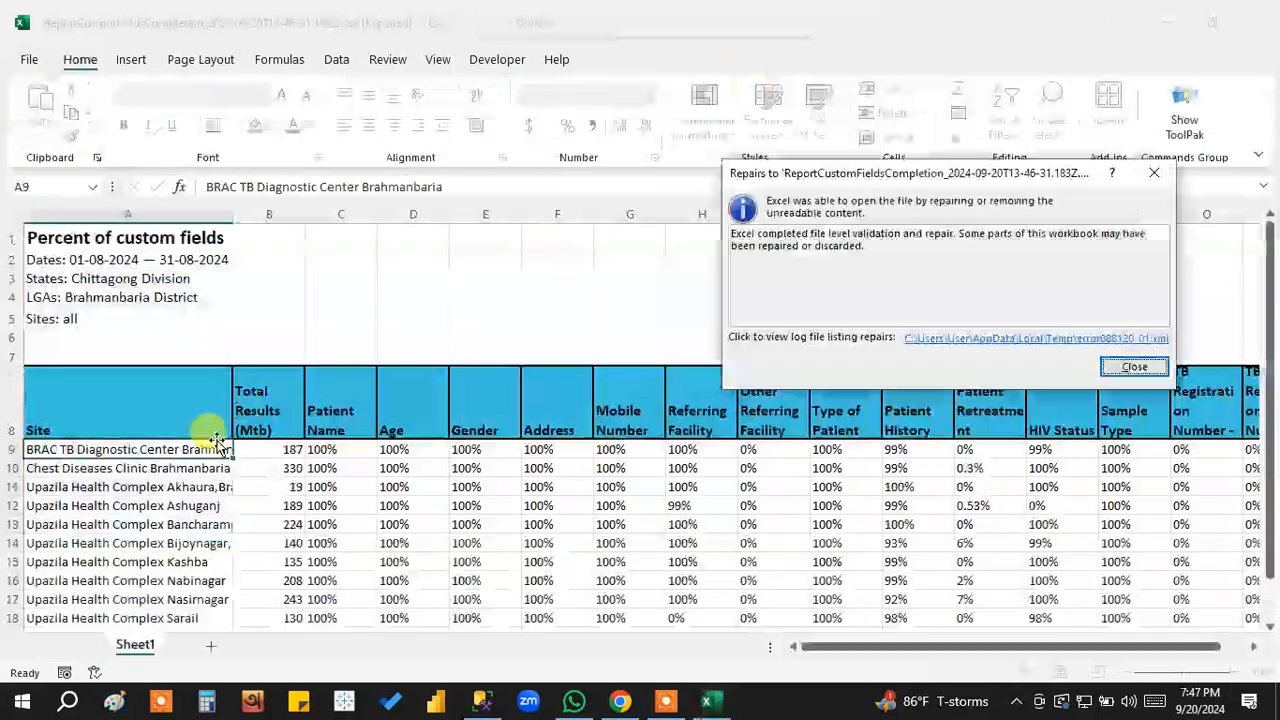
{"action": "left_click", "coordinate": [1122, 366]}
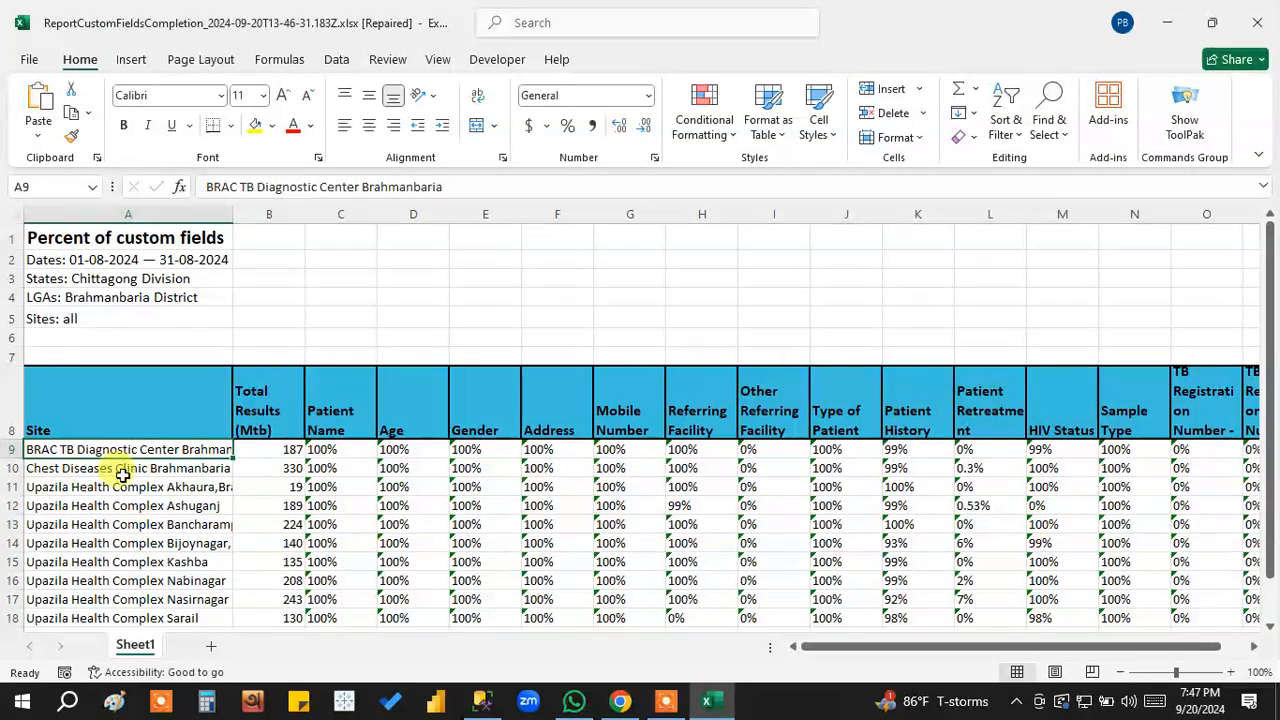
Examine the site list and compare Total Results (Mtb) for BRAC TB Diagnostic Center and Chest Diseases Clinic Brahmanbaria.
{"action": "left_click_drag", "start_coordinate": [145, 449], "coordinate": [131, 648]}
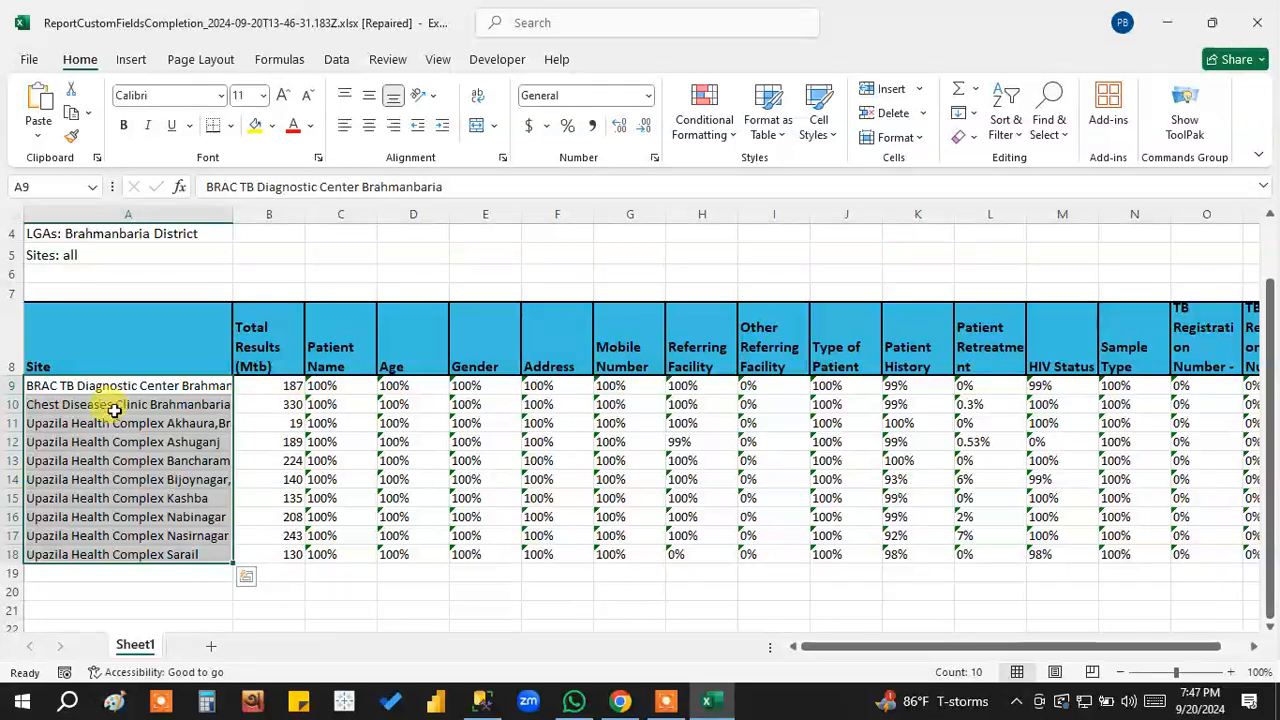
{"action": "left_click", "coordinate": [172, 385]}
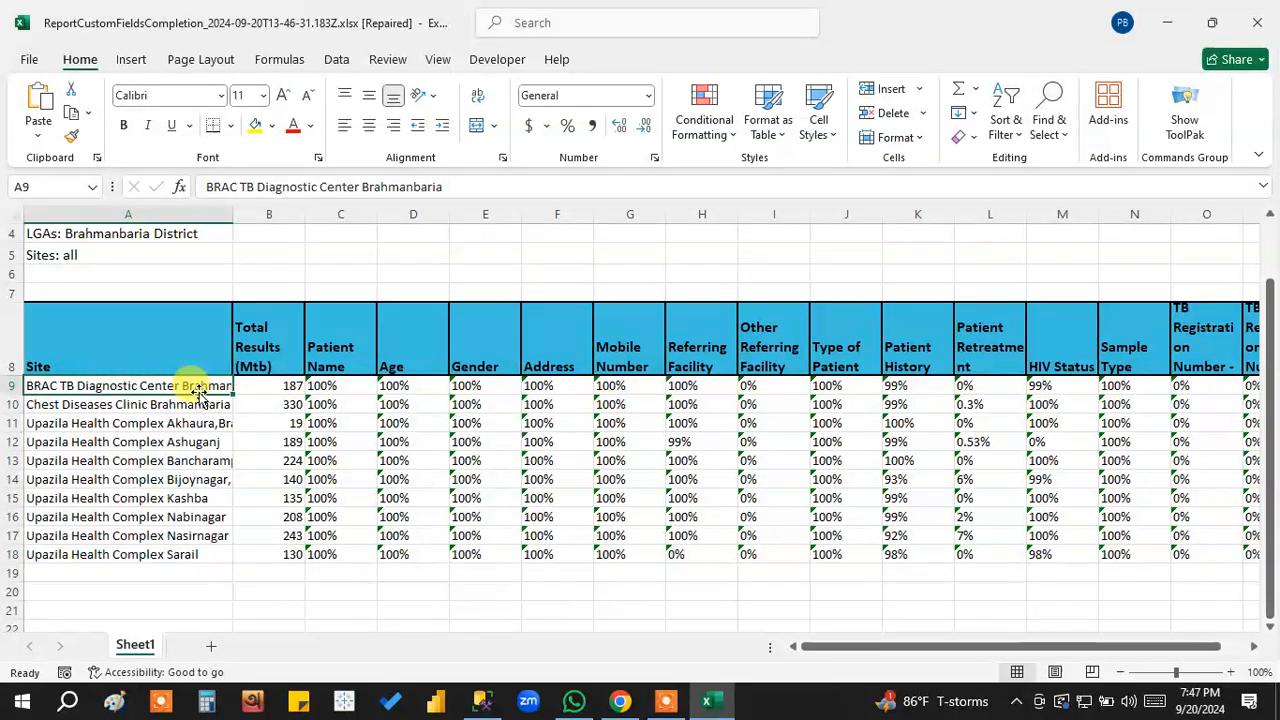
{"action": "left_click", "coordinate": [268, 386]}
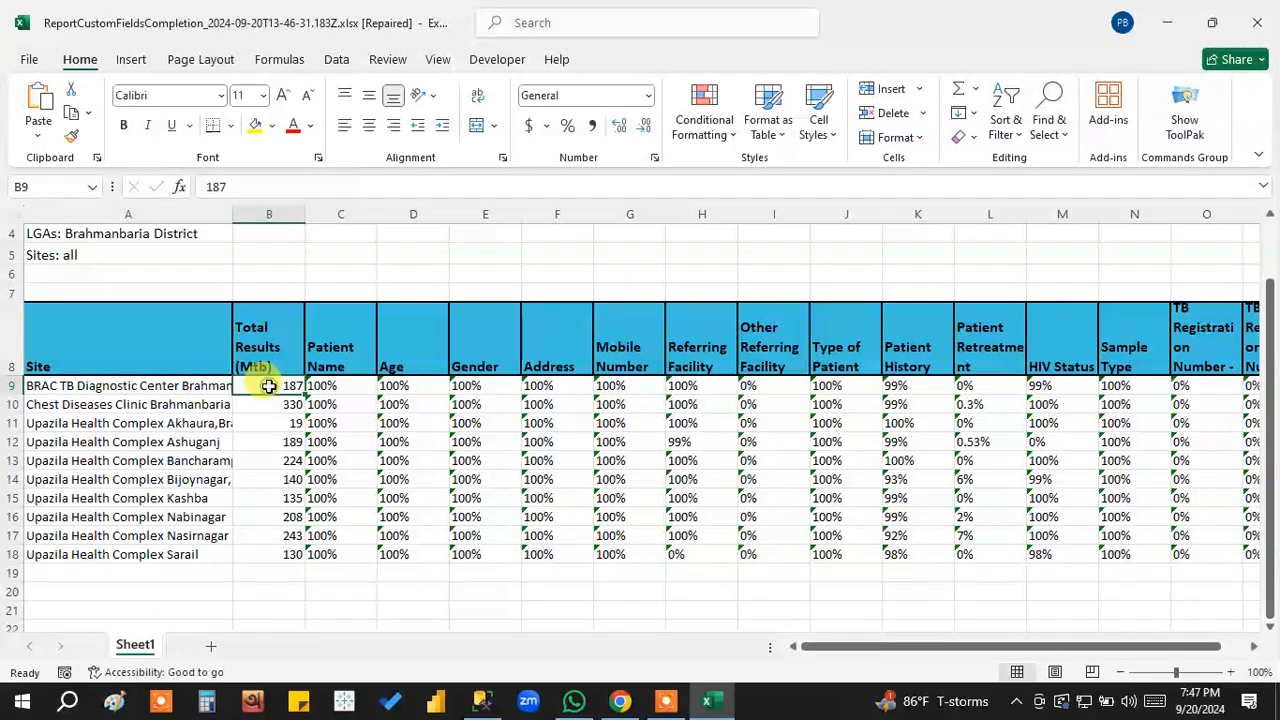
{"action": "left_click", "coordinate": [140, 404]}
{"action": "left_click", "coordinate": [284, 405]}
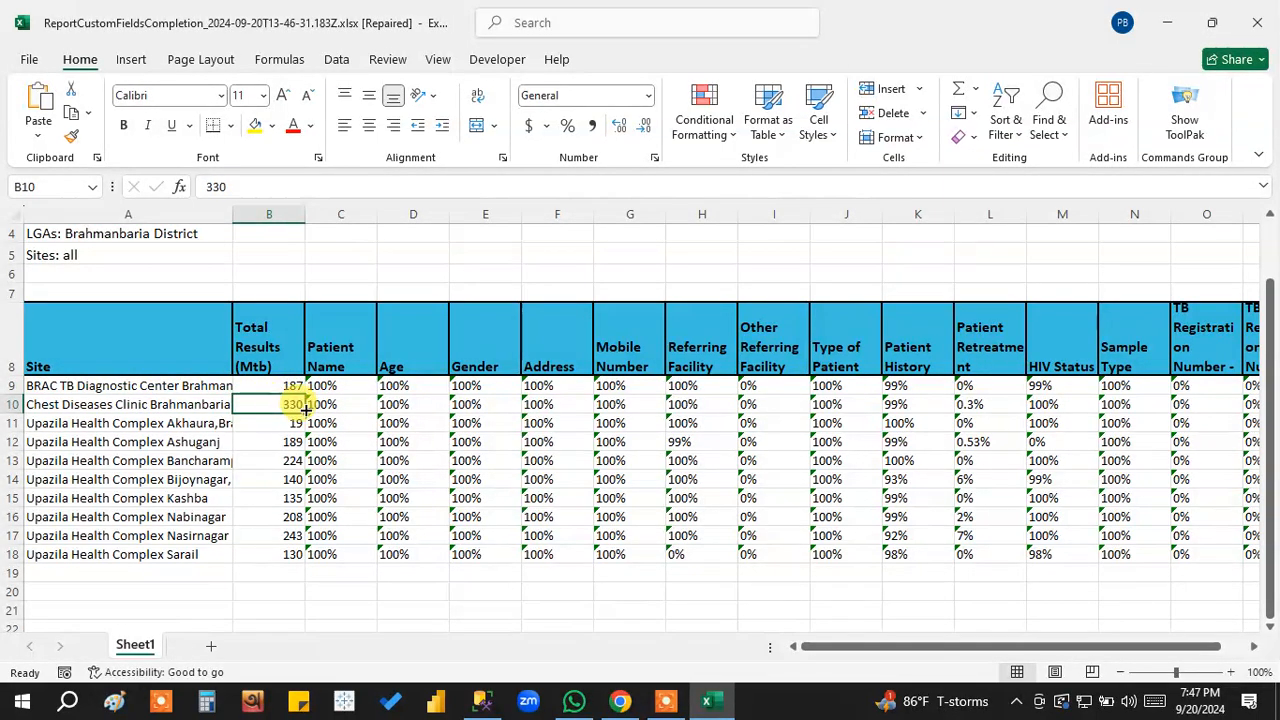
{"action": "left_click", "coordinate": [264, 385]}
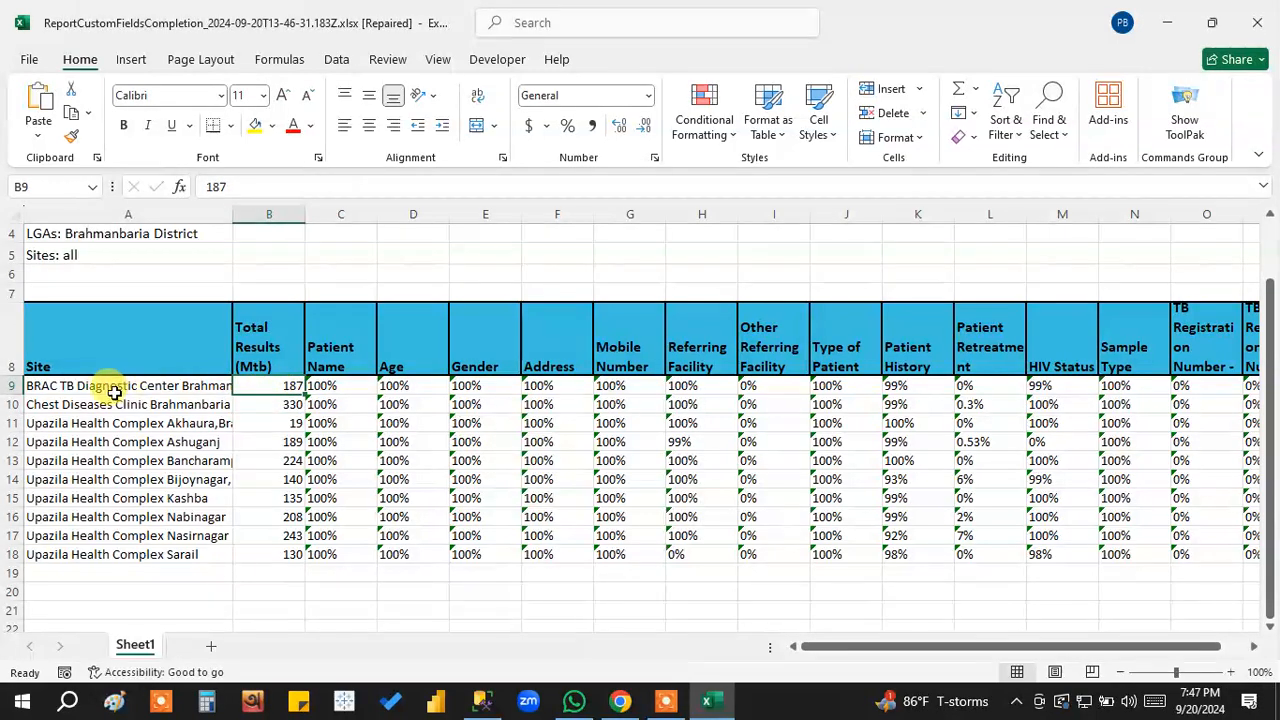
Compare Total Results (Mtb) with Patient Name completion for BRAC TB Diagnostic Center and Chest Diseases Clinic Brahmanbaria.
{"action": "left_click", "coordinate": [353, 387]}
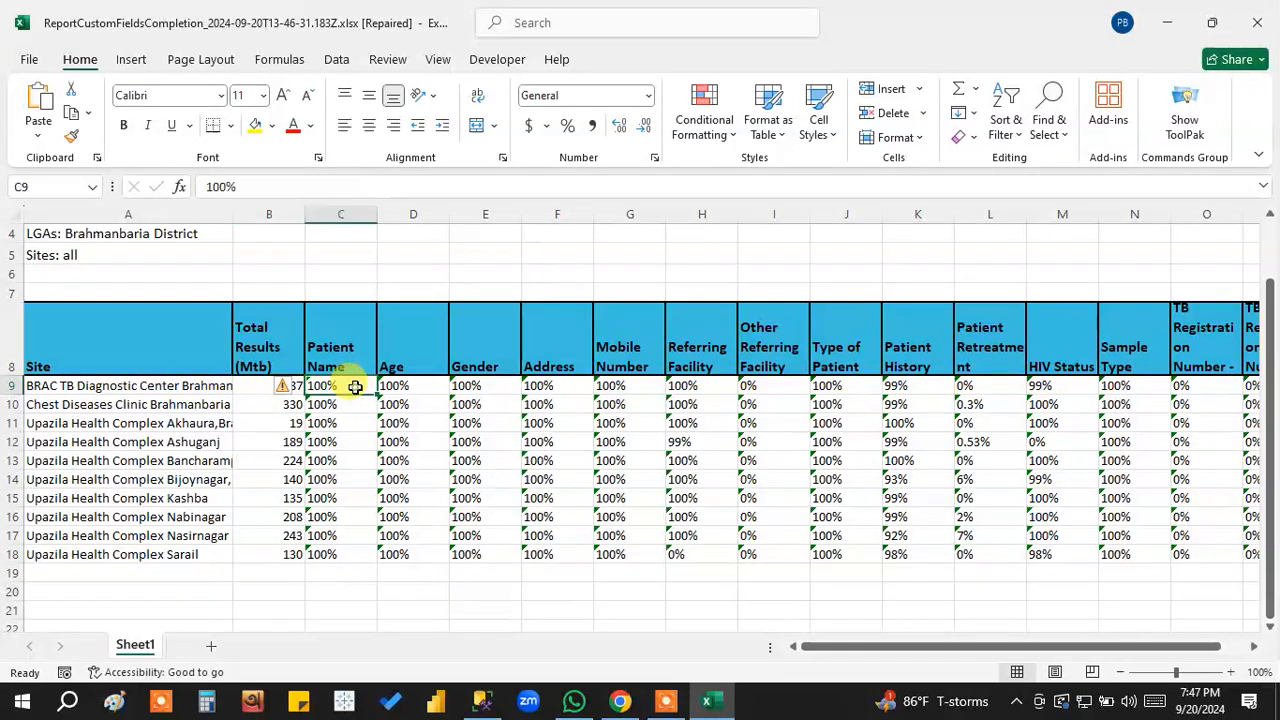
{"action": "left_click", "coordinate": [251, 386]}
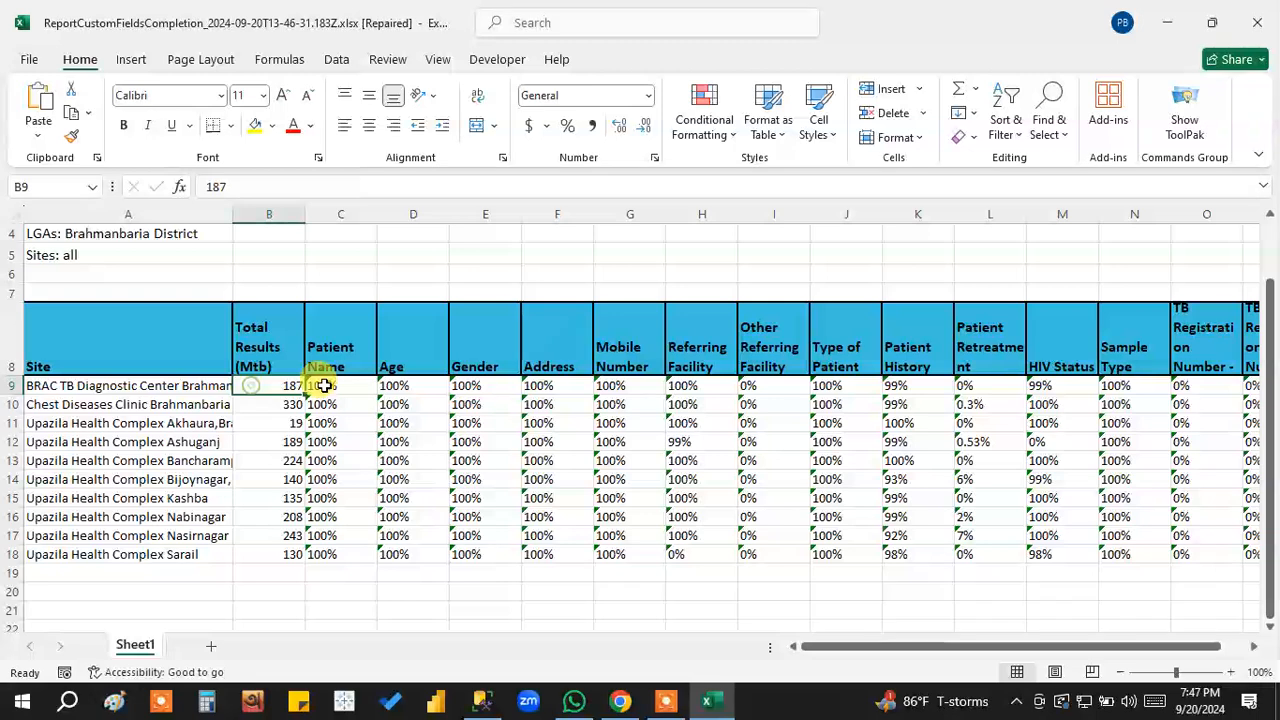
{"action": "left_click", "coordinate": [350, 404]}
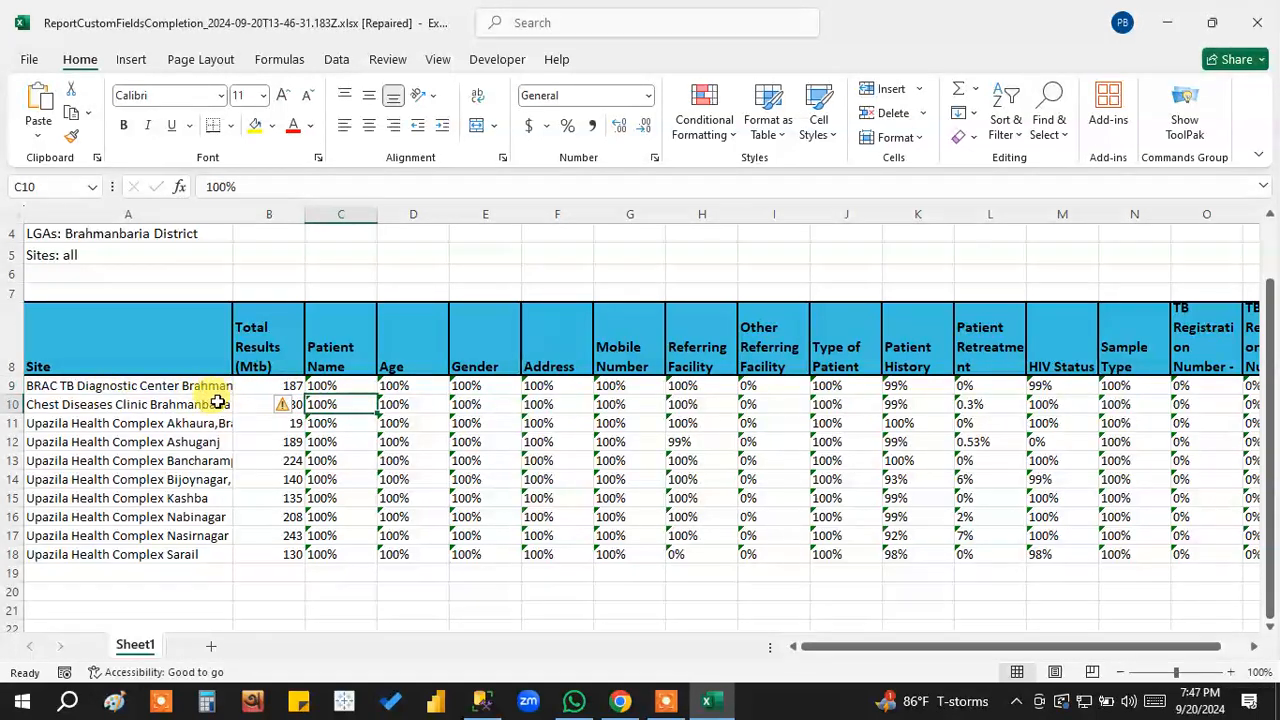
{"action": "left_click", "coordinate": [250, 404]}
{"action": "left_click", "coordinate": [358, 405]}
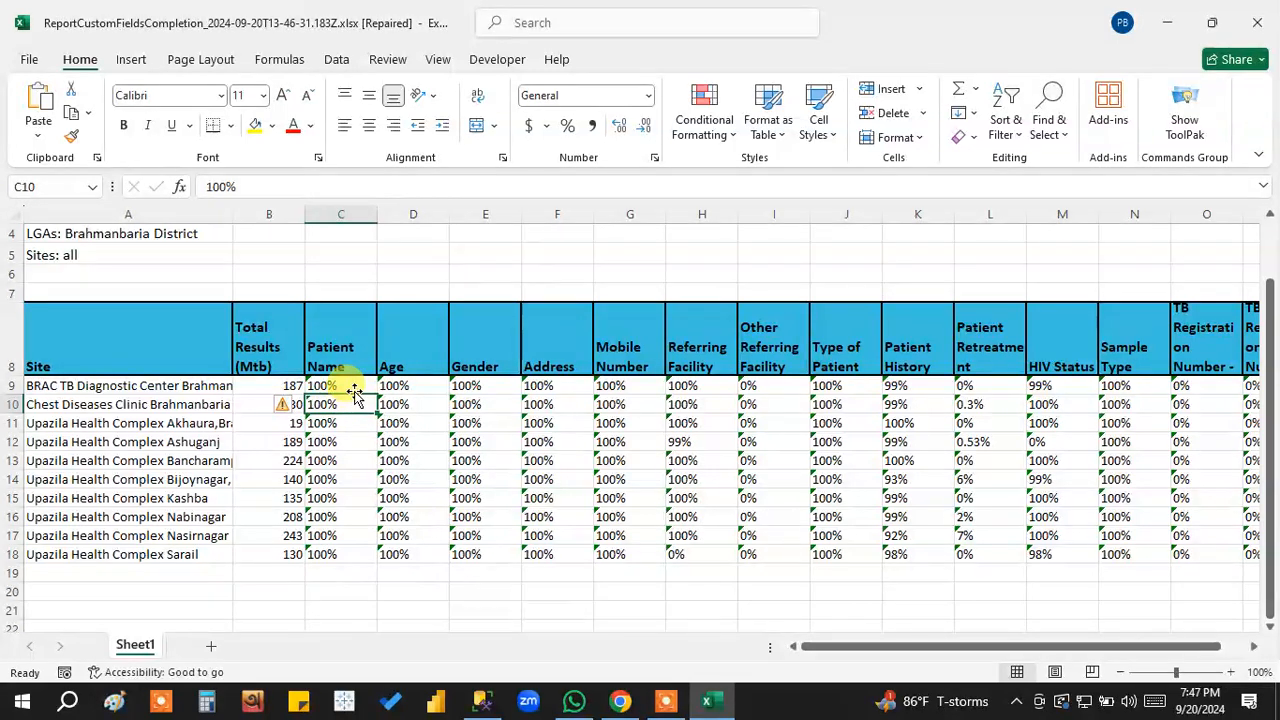
Check the Patient Name completion column against the Total Results (Mtb) column for all ten listed sites.
{"action": "left_click_drag", "start_coordinate": [355, 385], "coordinate": [331, 551]}
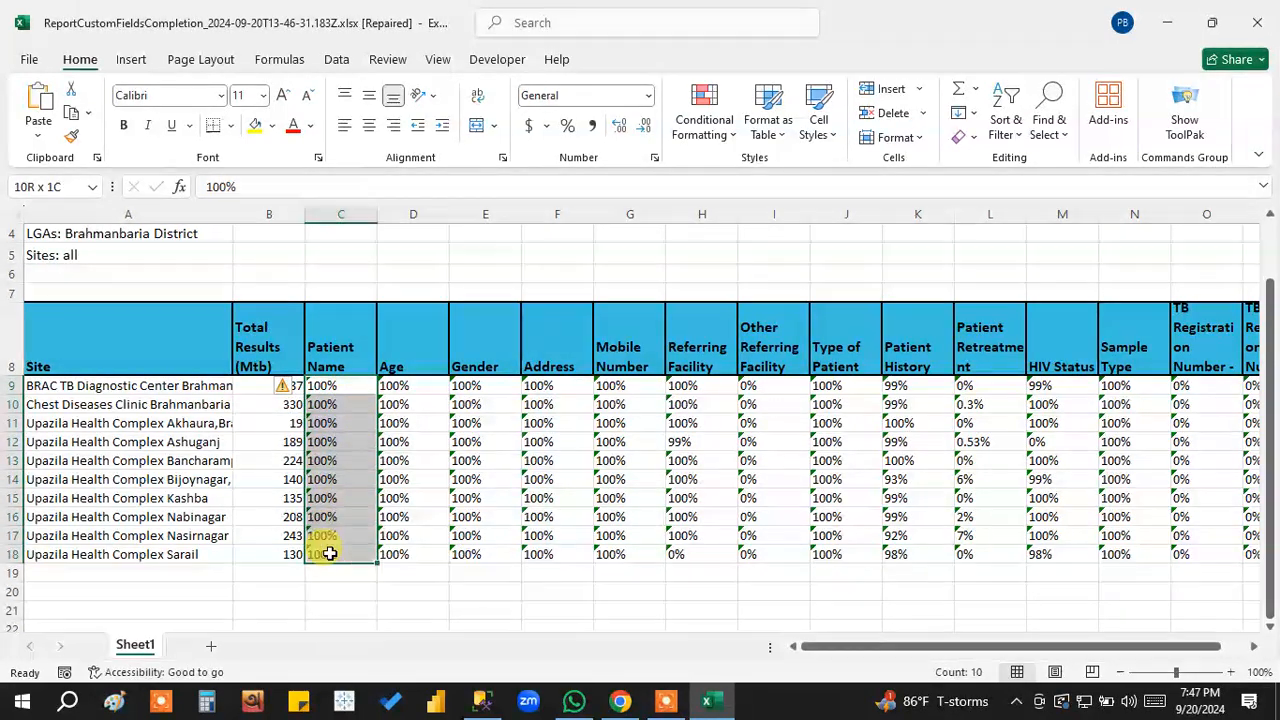
{"action": "left_click", "coordinate": [415, 383]}
{"action": "left_click", "coordinate": [325, 384]}
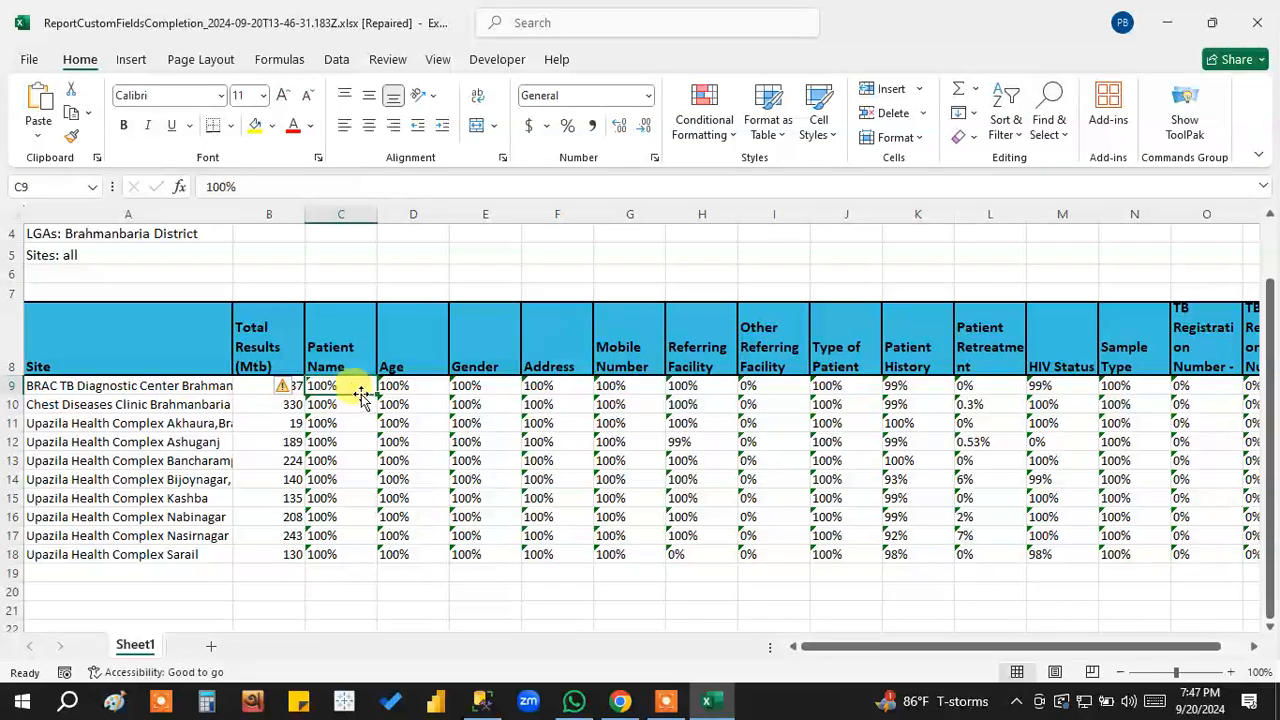
{"action": "left_click_drag", "start_coordinate": [361, 386], "coordinate": [349, 556]}
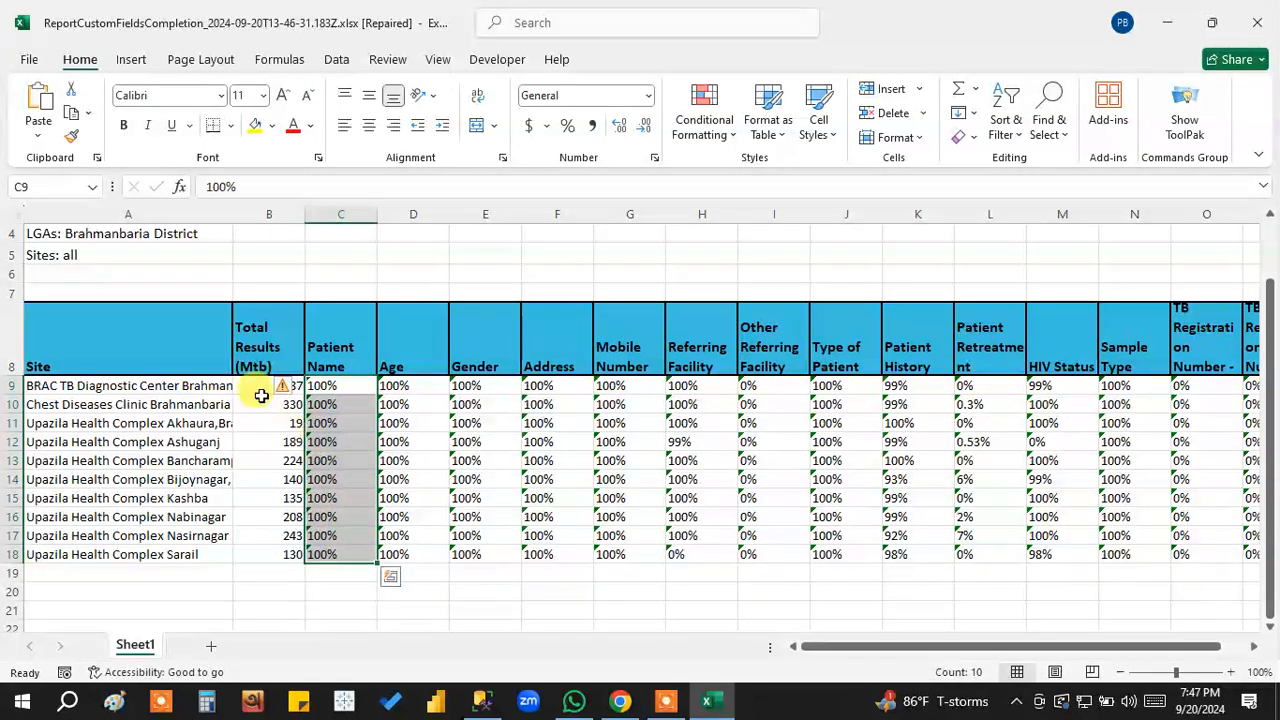
{"action": "left_click_drag", "start_coordinate": [252, 386], "coordinate": [245, 555]}
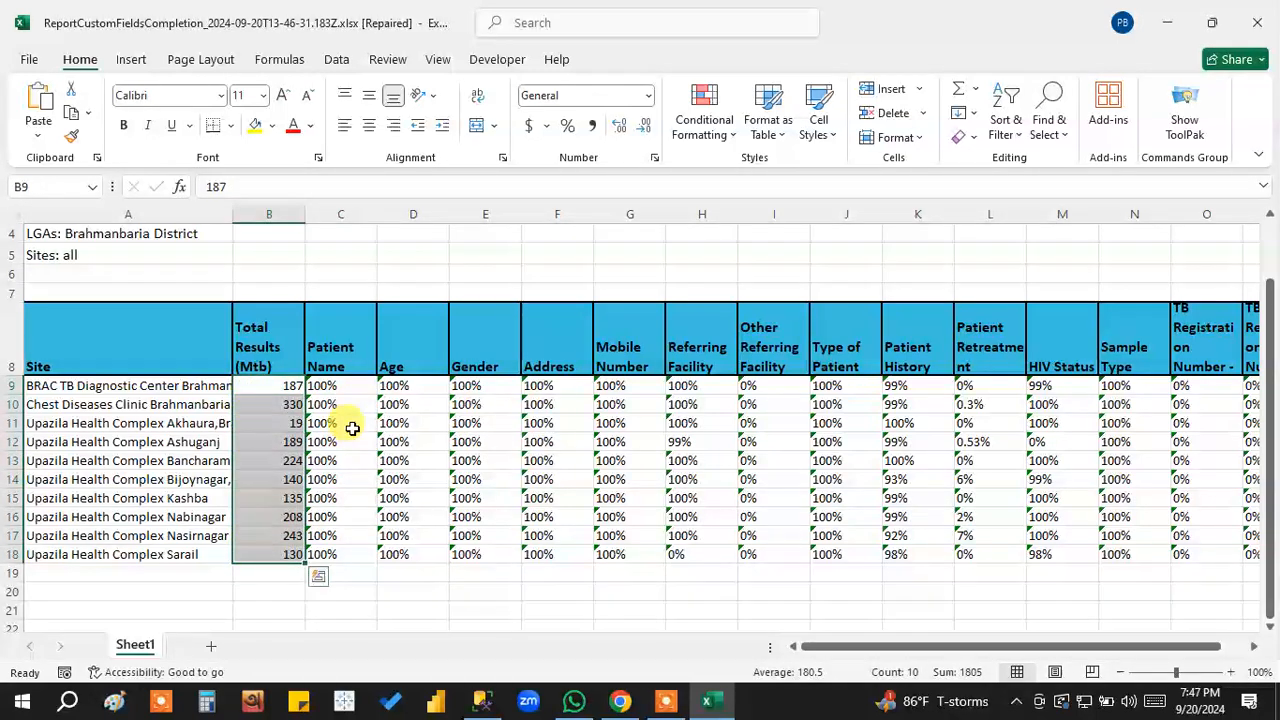
{"action": "left_click_drag", "start_coordinate": [351, 386], "coordinate": [357, 551]}
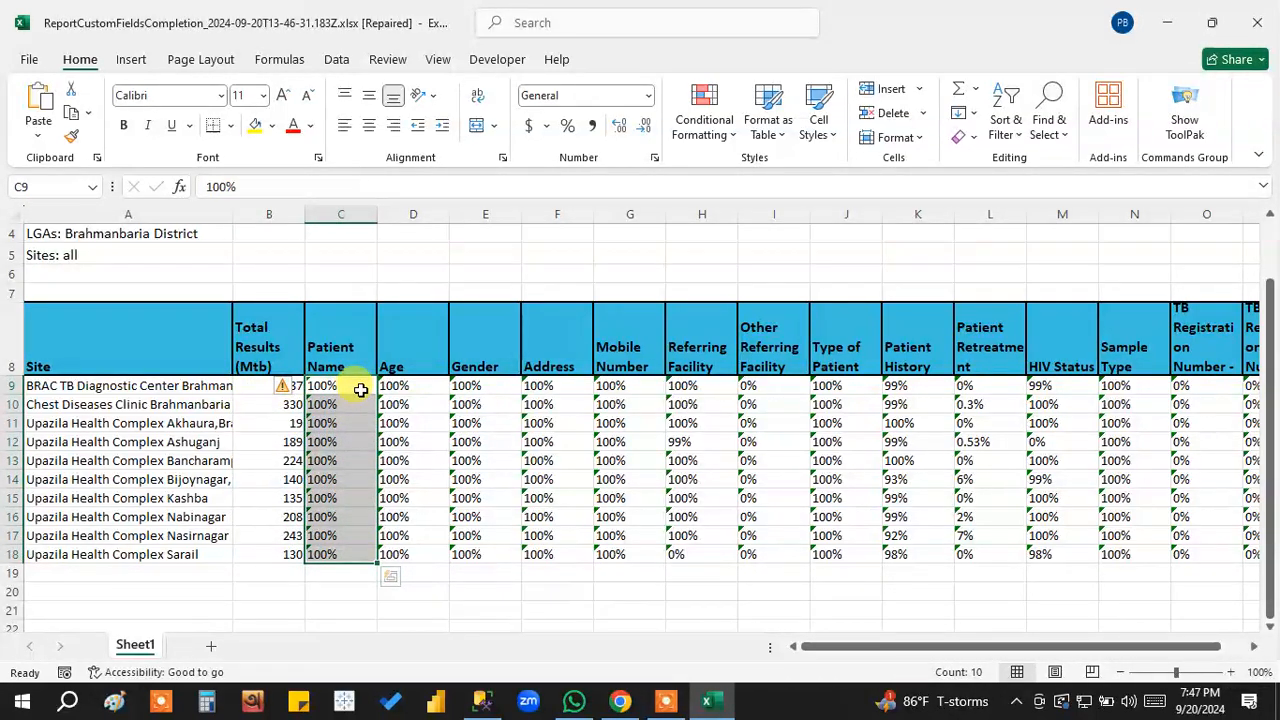
{"action": "left_click", "coordinate": [251, 401]}
{"action": "left_click_drag", "start_coordinate": [247, 385], "coordinate": [263, 552]}
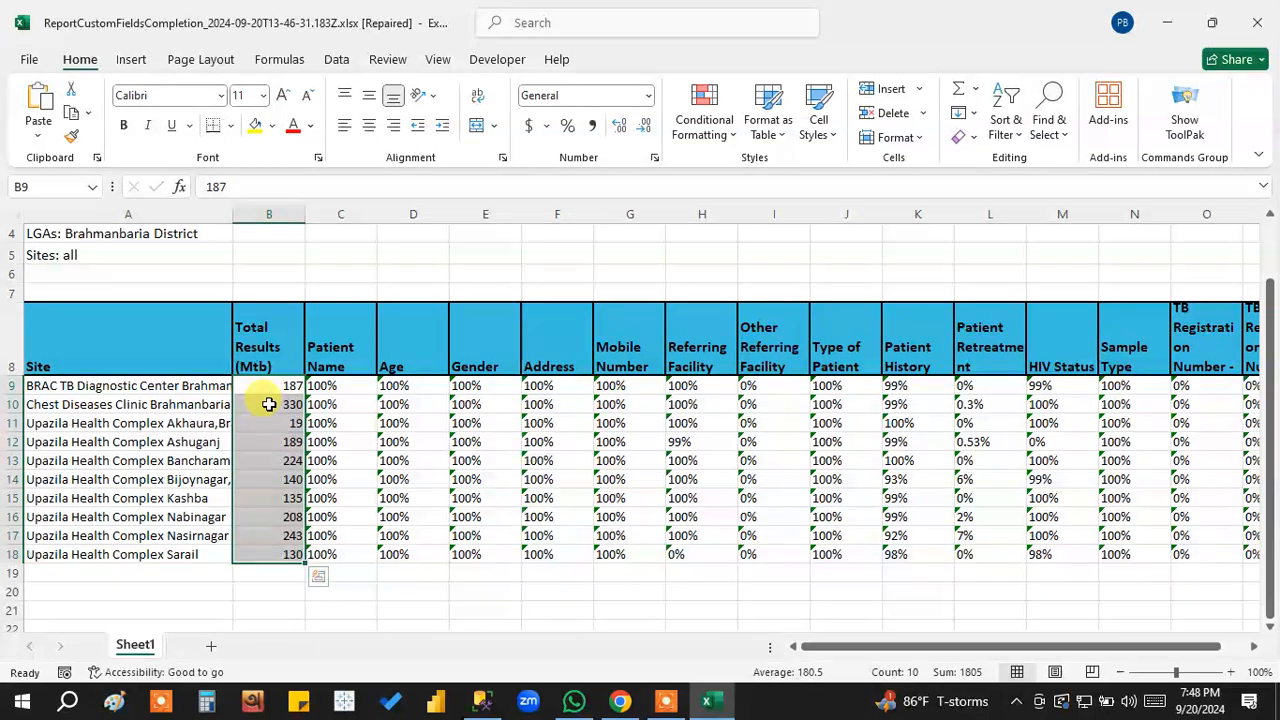
Review the Site, Total Results (Mtb) and Patient Name columns together, from BRAC TB Diagnostic Center to Upazila Health Complex Sarail.
{"action": "left_click", "coordinate": [355, 405]}
{"action": "left_click", "coordinate": [150, 405]}
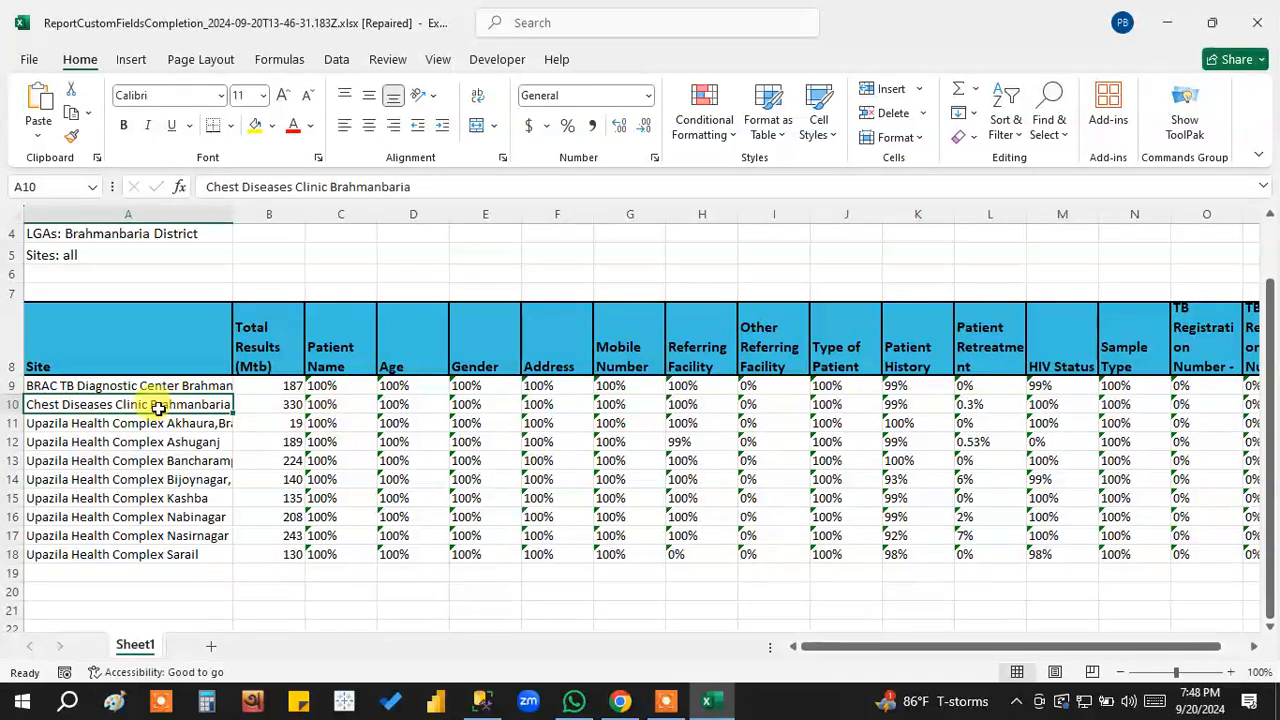
{"action": "left_click_drag", "start_coordinate": [141, 389], "coordinate": [140, 545]}
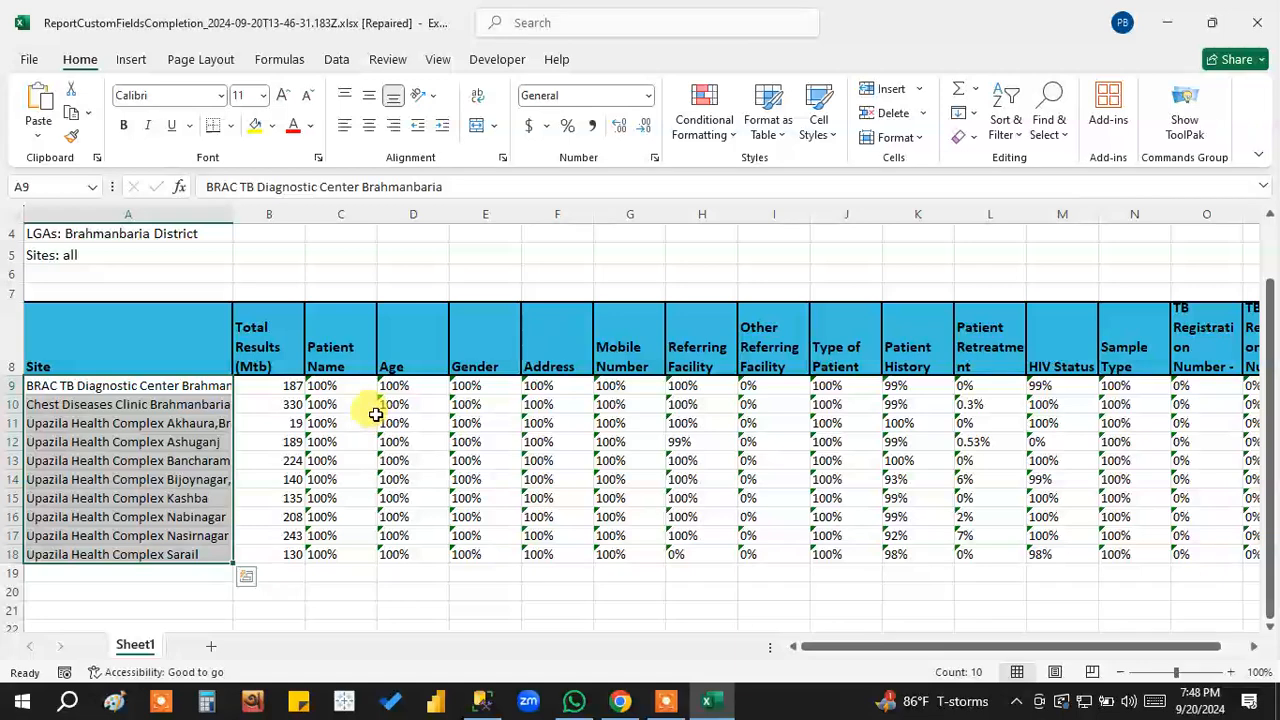
{"action": "left_click", "coordinate": [268, 386]}
{"action": "left_click_drag", "start_coordinate": [268, 386], "coordinate": [267, 555]}
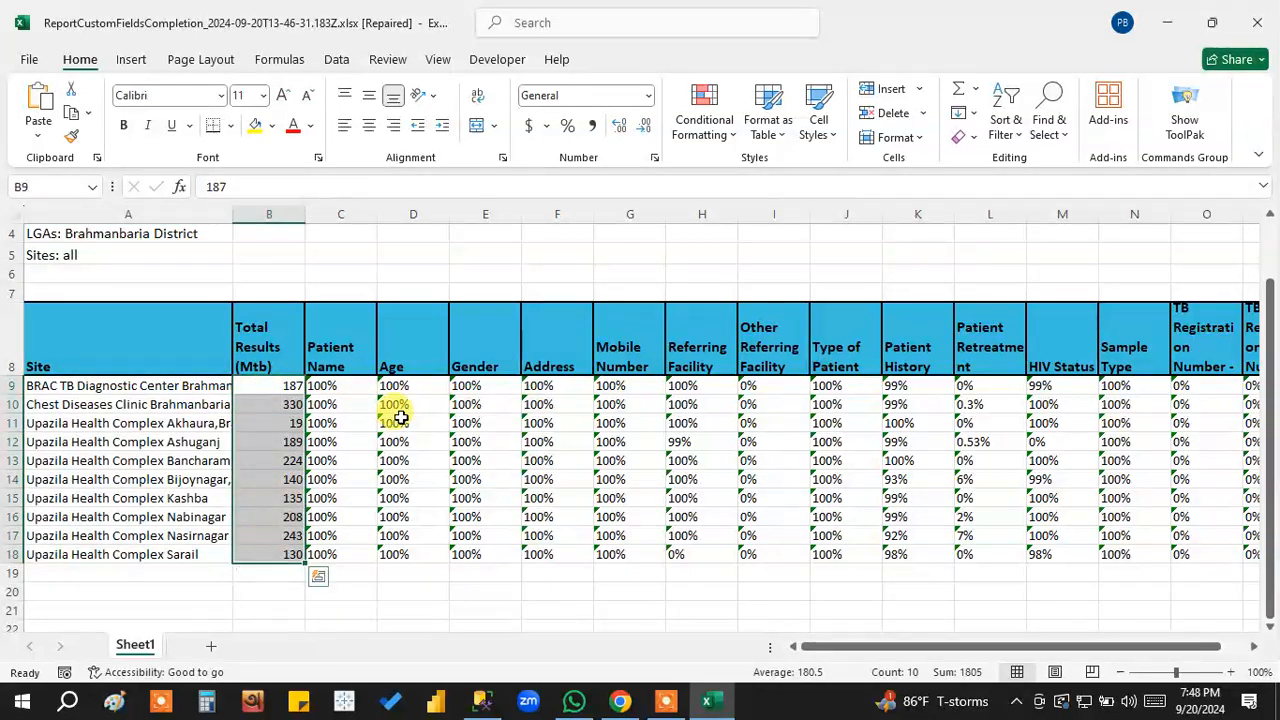
{"action": "left_click", "coordinate": [352, 384]}
{"action": "left_click_drag", "start_coordinate": [352, 384], "coordinate": [350, 555]}
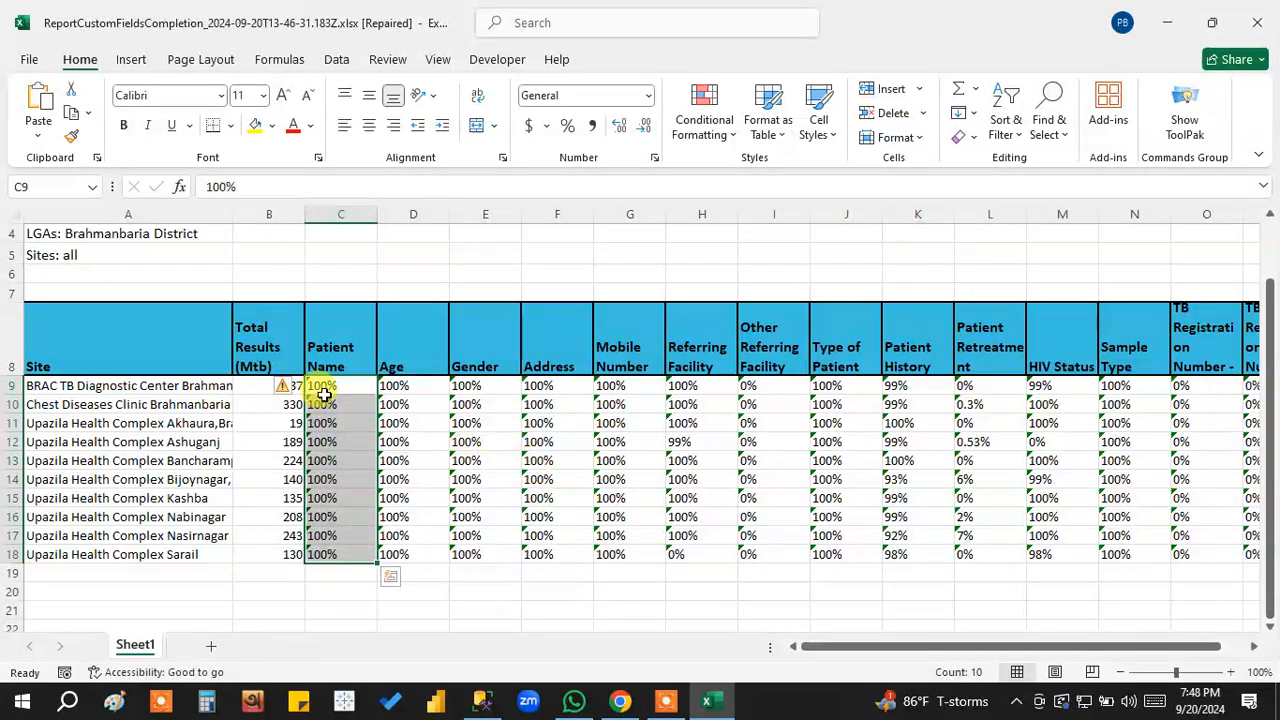
{"action": "left_click_drag", "start_coordinate": [134, 385], "coordinate": [349, 553]}
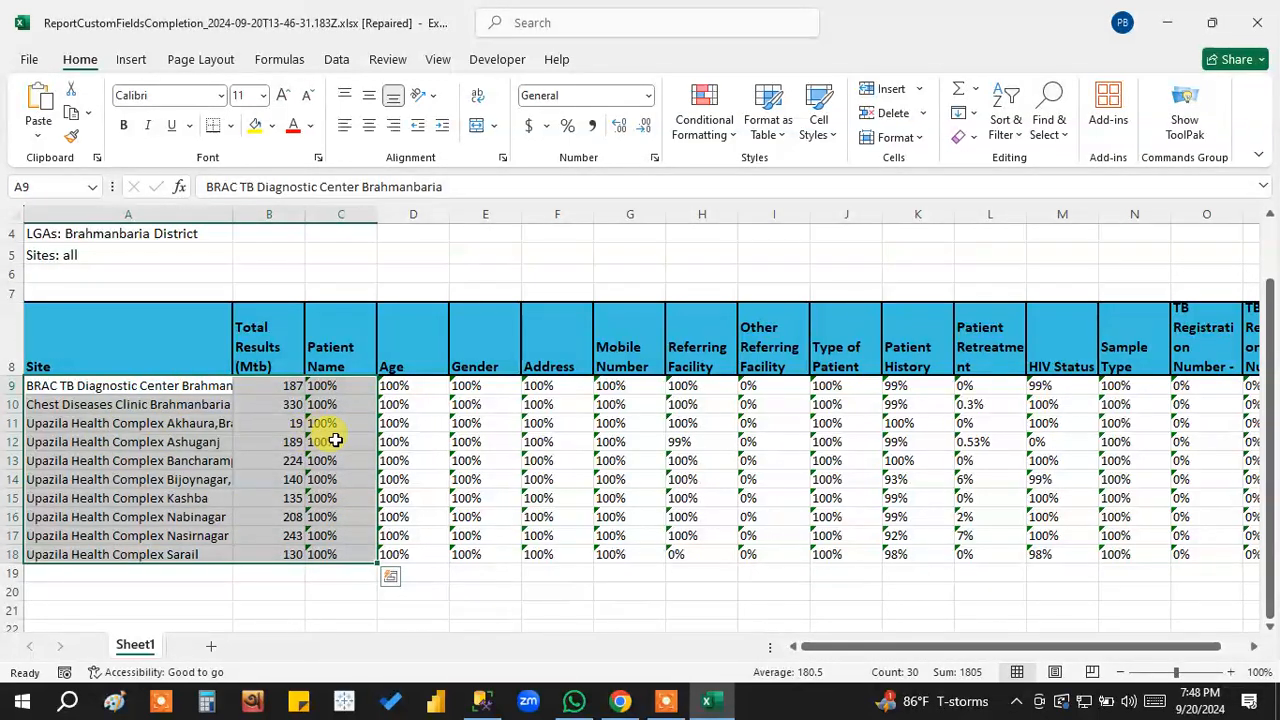
{"action": "left_click_drag", "start_coordinate": [337, 388], "coordinate": [354, 562]}
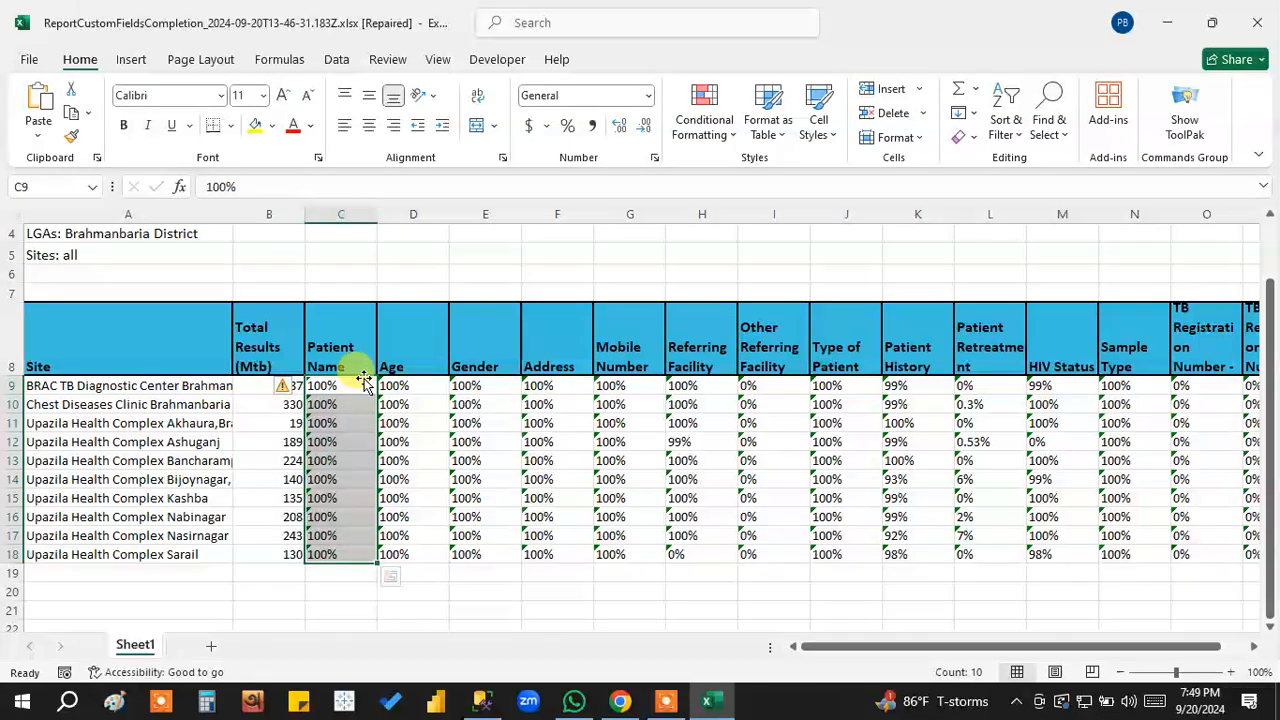
Close the custom fields completion workbook without saving the changes.
{"action": "left_click", "coordinate": [1252, 28]}
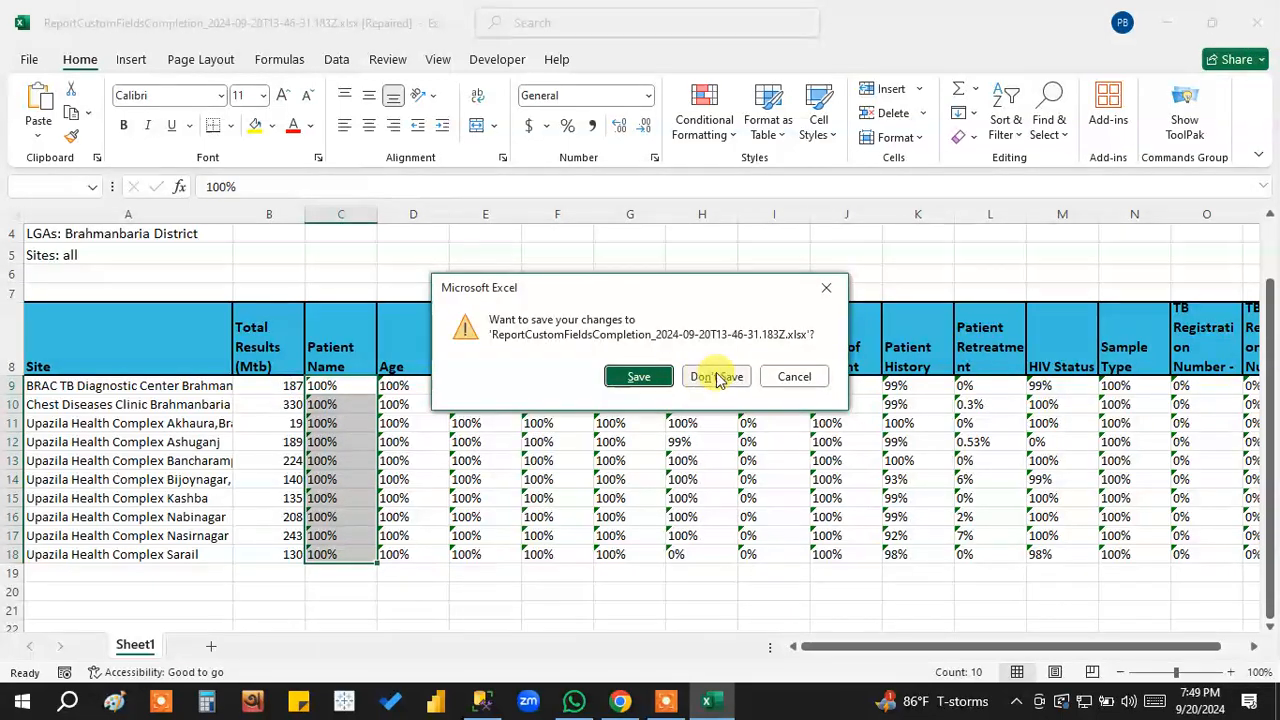
{"action": "left_click", "coordinate": [716, 377]}
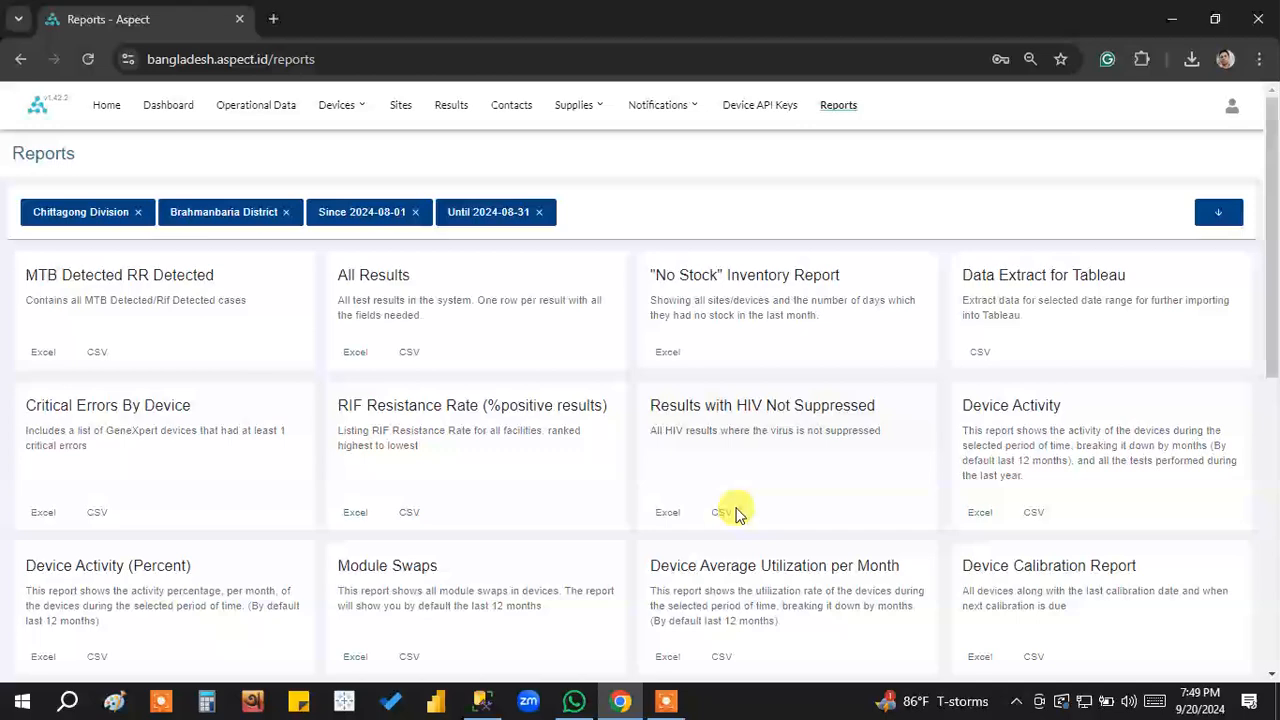
{"action": "left_click", "coordinate": [672, 706]}
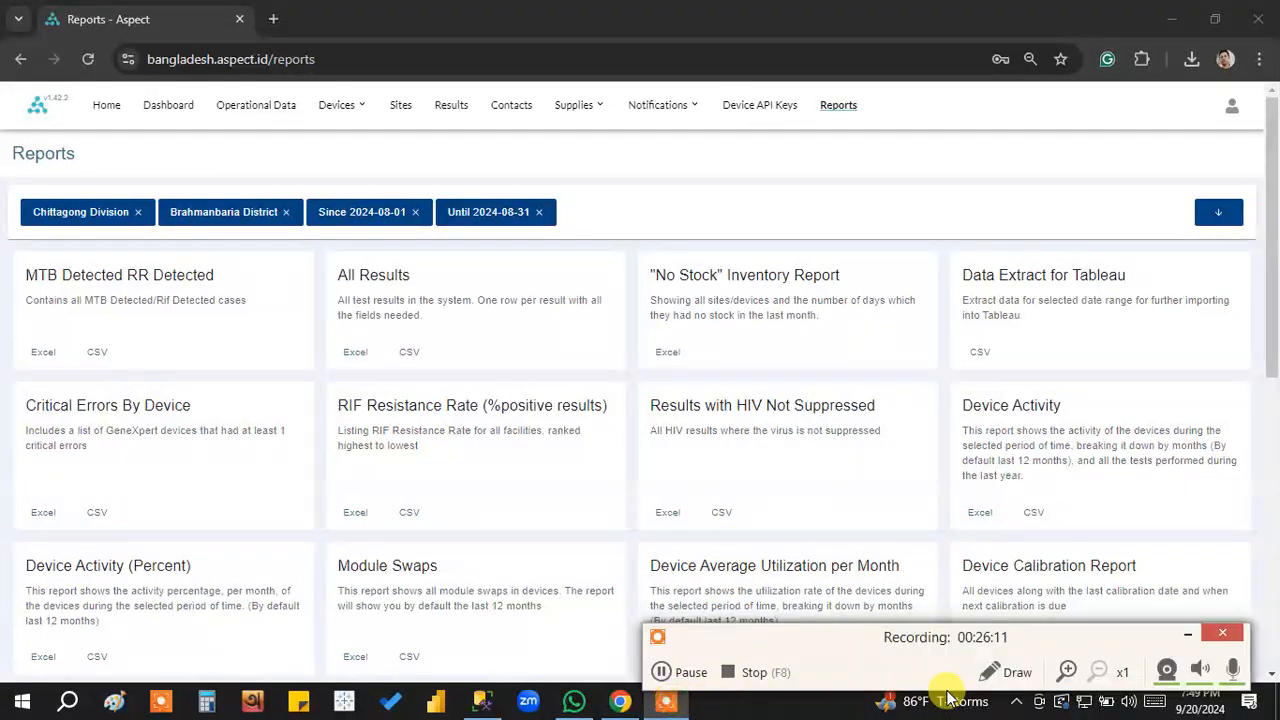